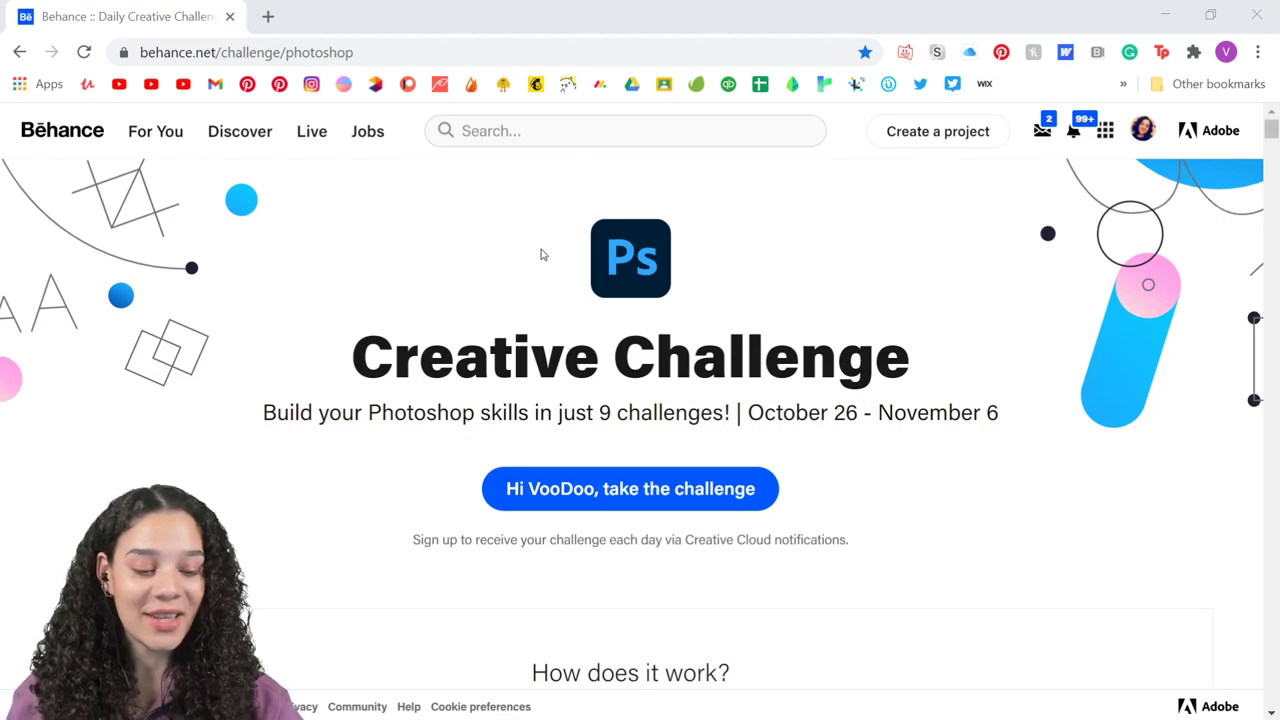
pyautogui.scroll(-8, 738, 370)
pyautogui.scroll(-2, 732, 376)
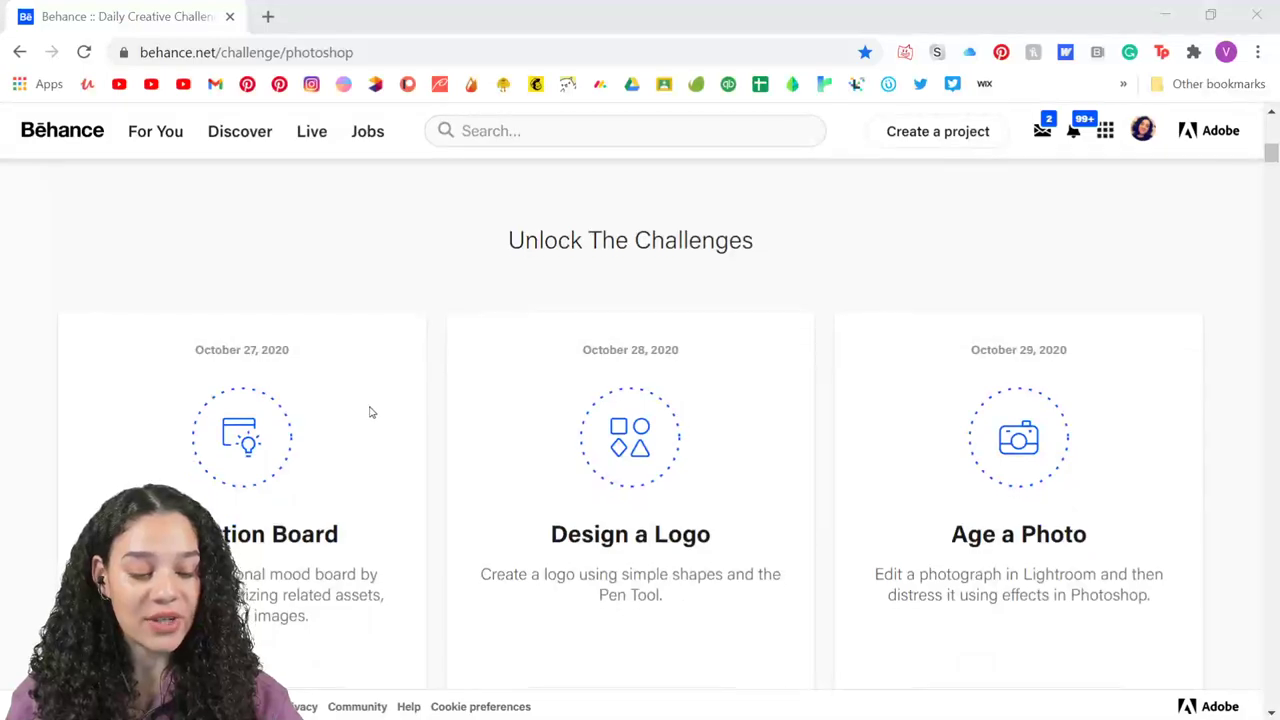
pyautogui.scroll(-1, 240, 392)
pyautogui.scroll(-8, 250, 390)
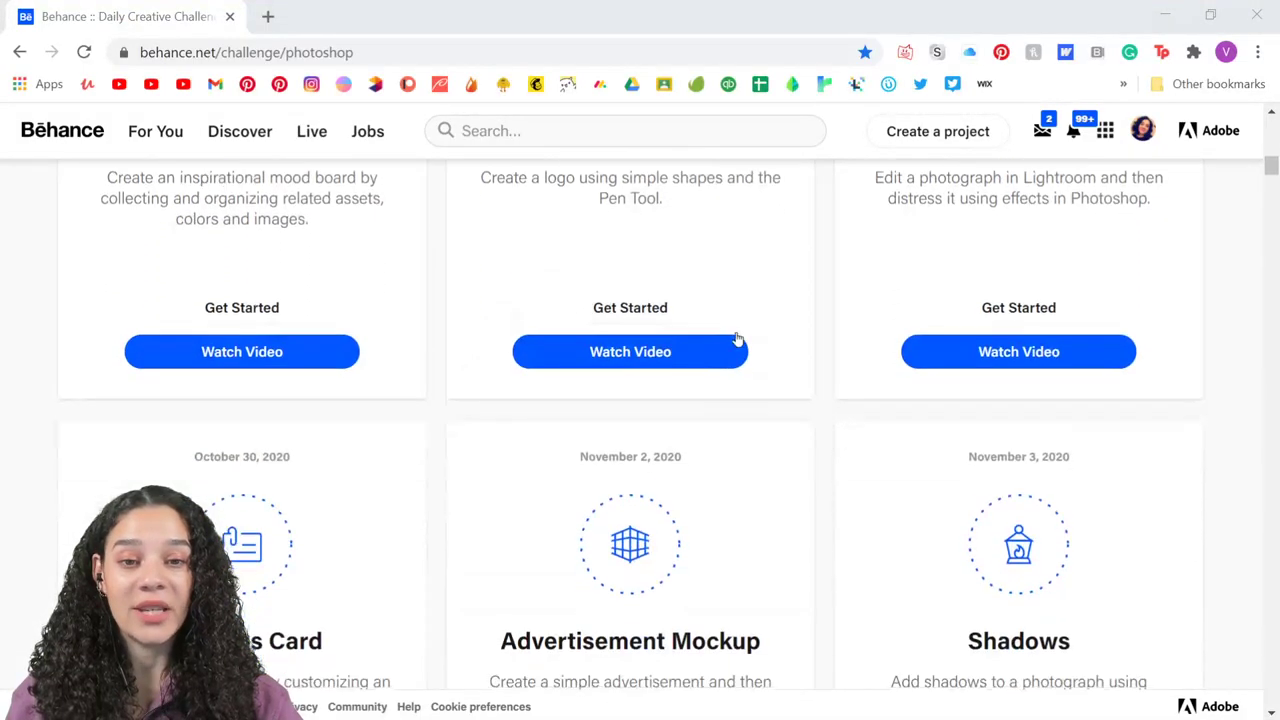
pyautogui.scroll(-1, 320, 500)
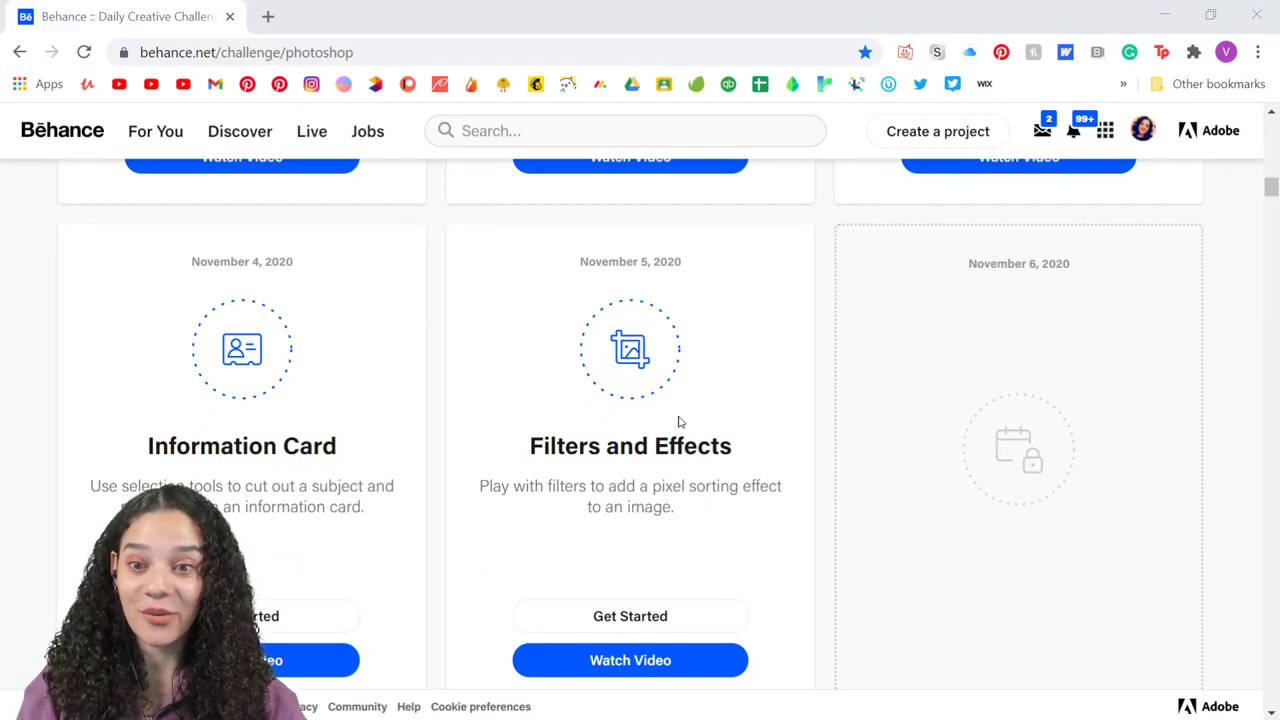
pyautogui.scroll(10, 703, 433)
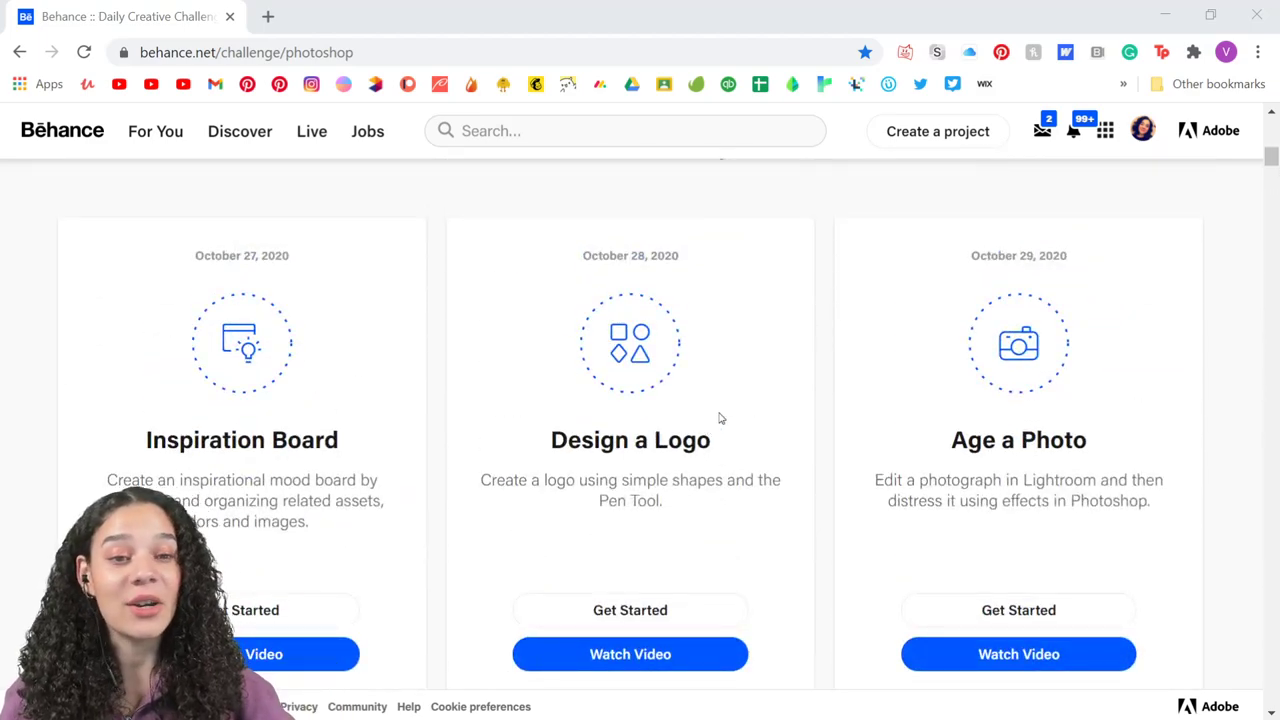
pyautogui.scroll(-7, 789, 343)
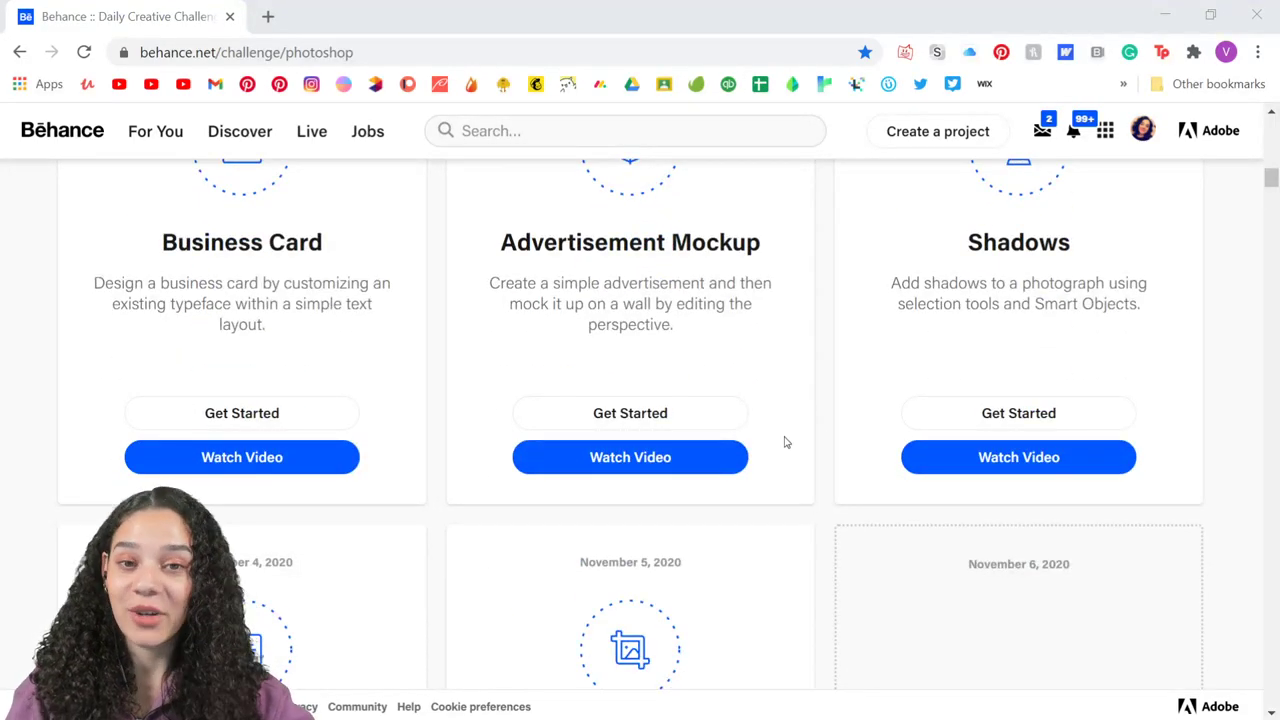
pyautogui.scroll(-2, 789, 438)
pyautogui.scroll(2, 791, 433)
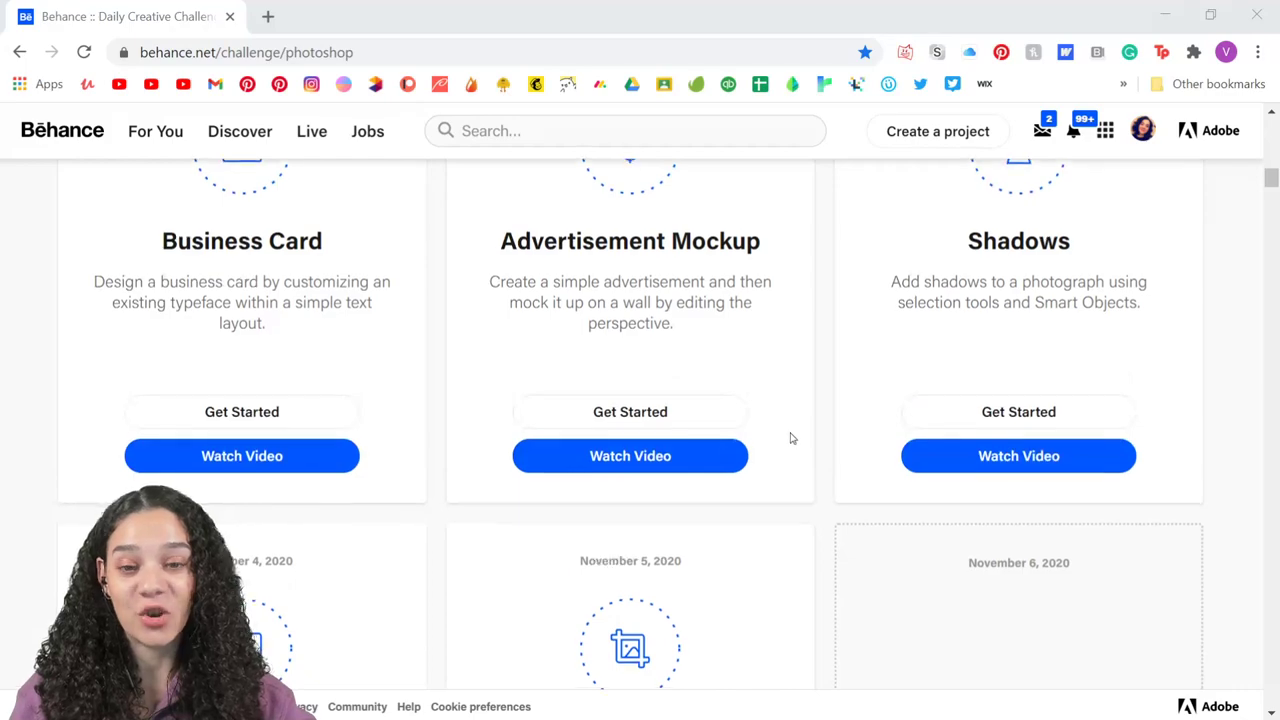
pyautogui.scroll(-4, 790, 438)
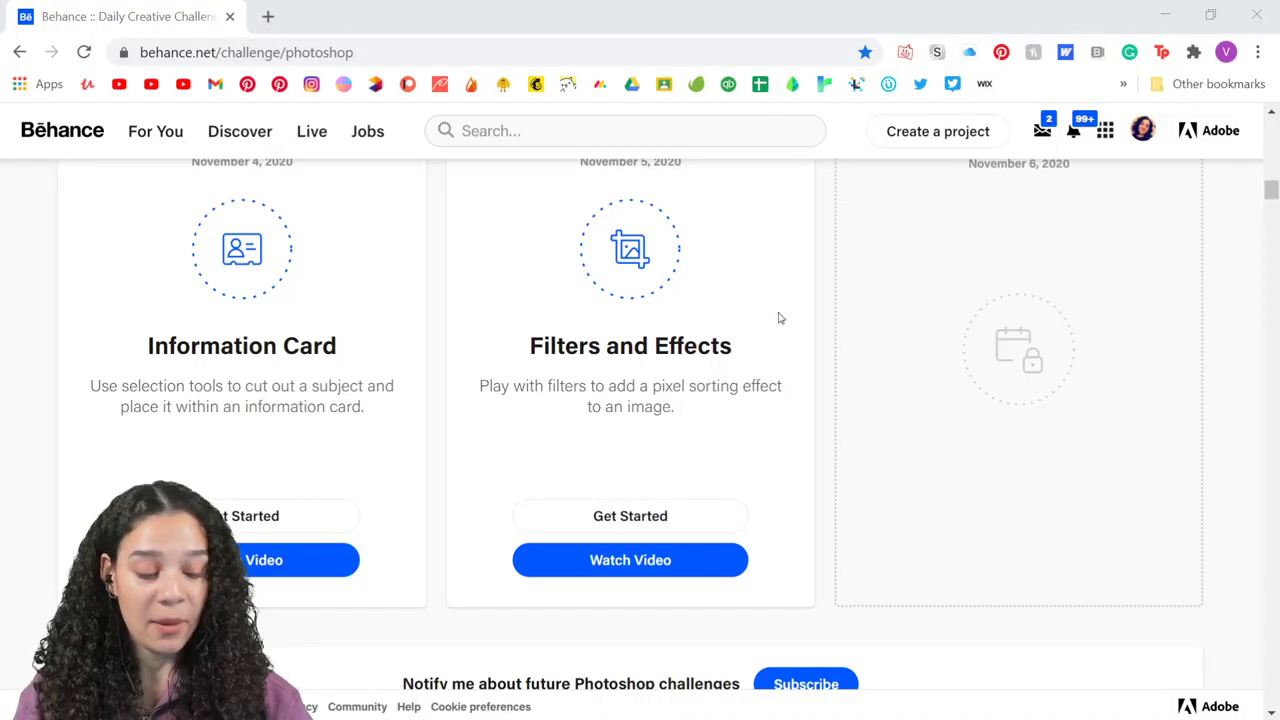
pyautogui.scroll(-5, 777, 317)
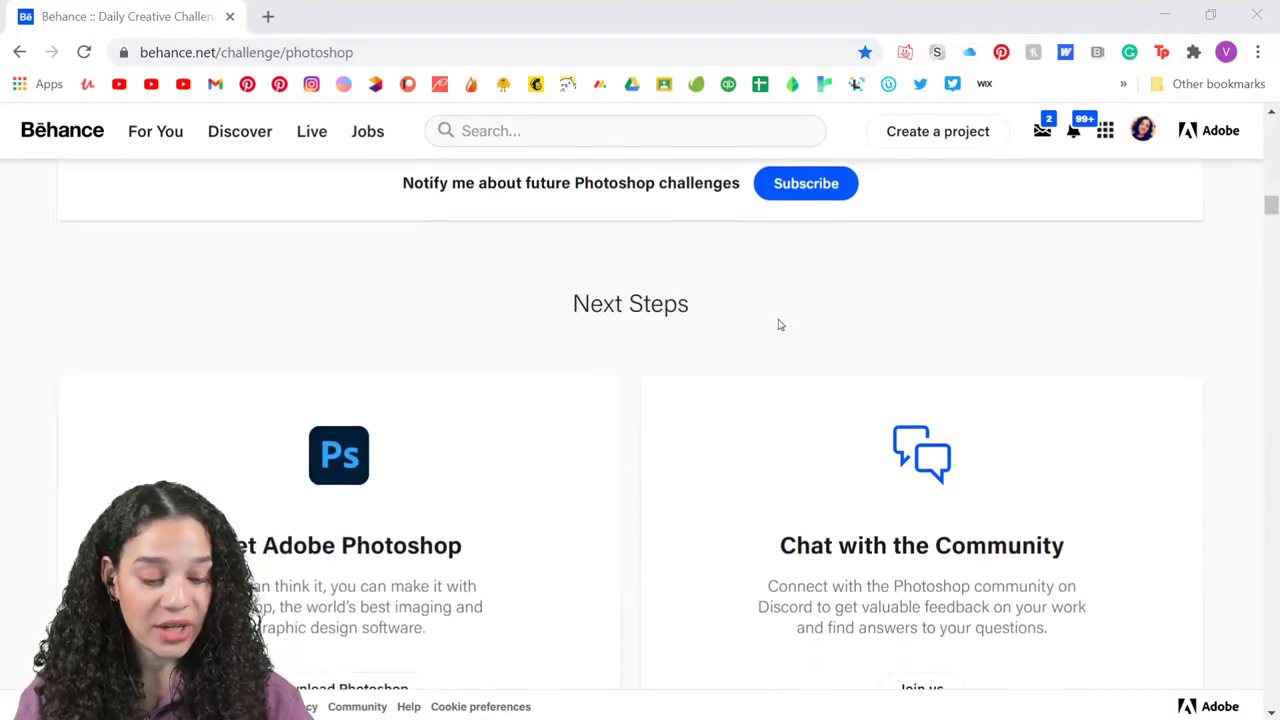
pyautogui.scroll(-10, 780, 325)
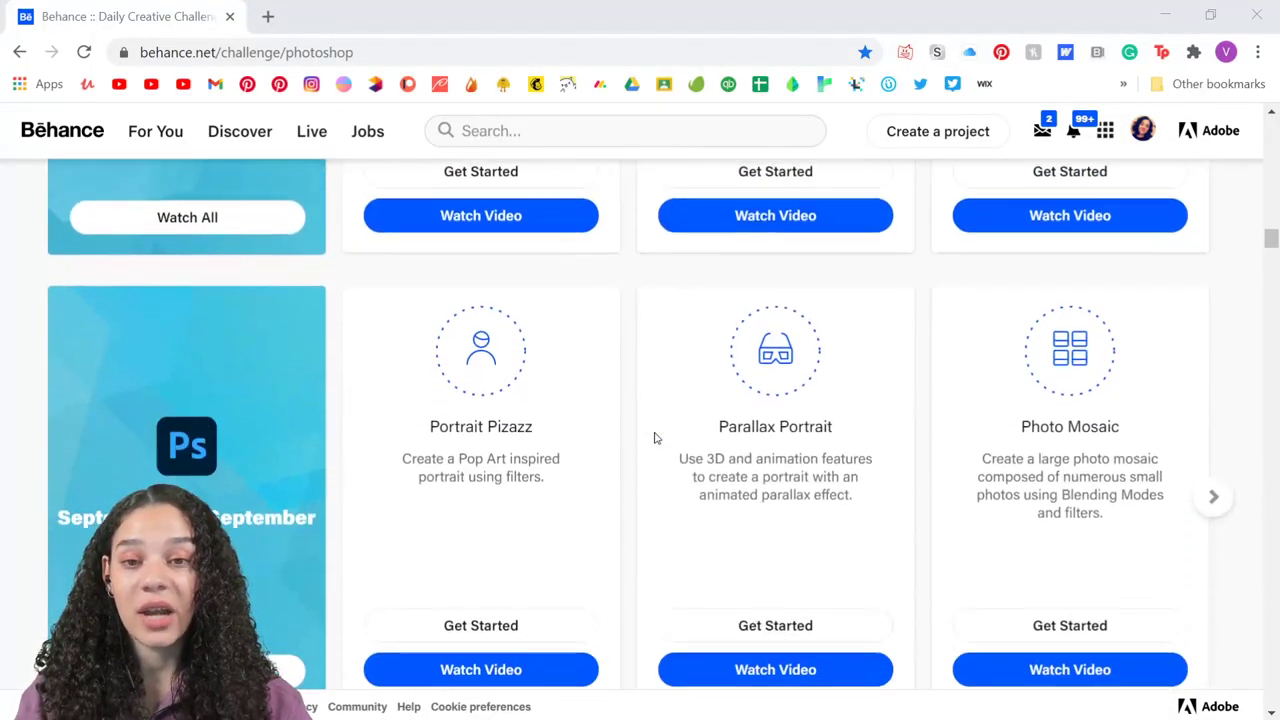
pyautogui.scroll(-4, 757, 514)
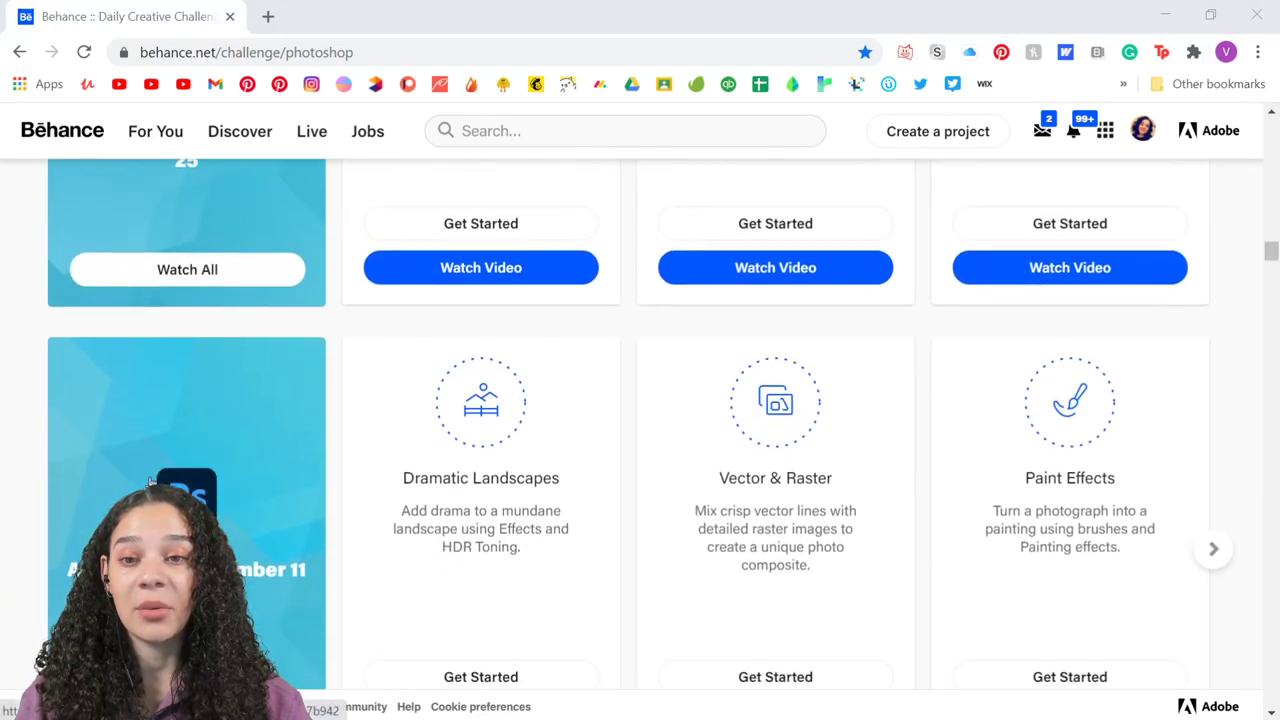
pyautogui.scroll(-2, 148, 482)
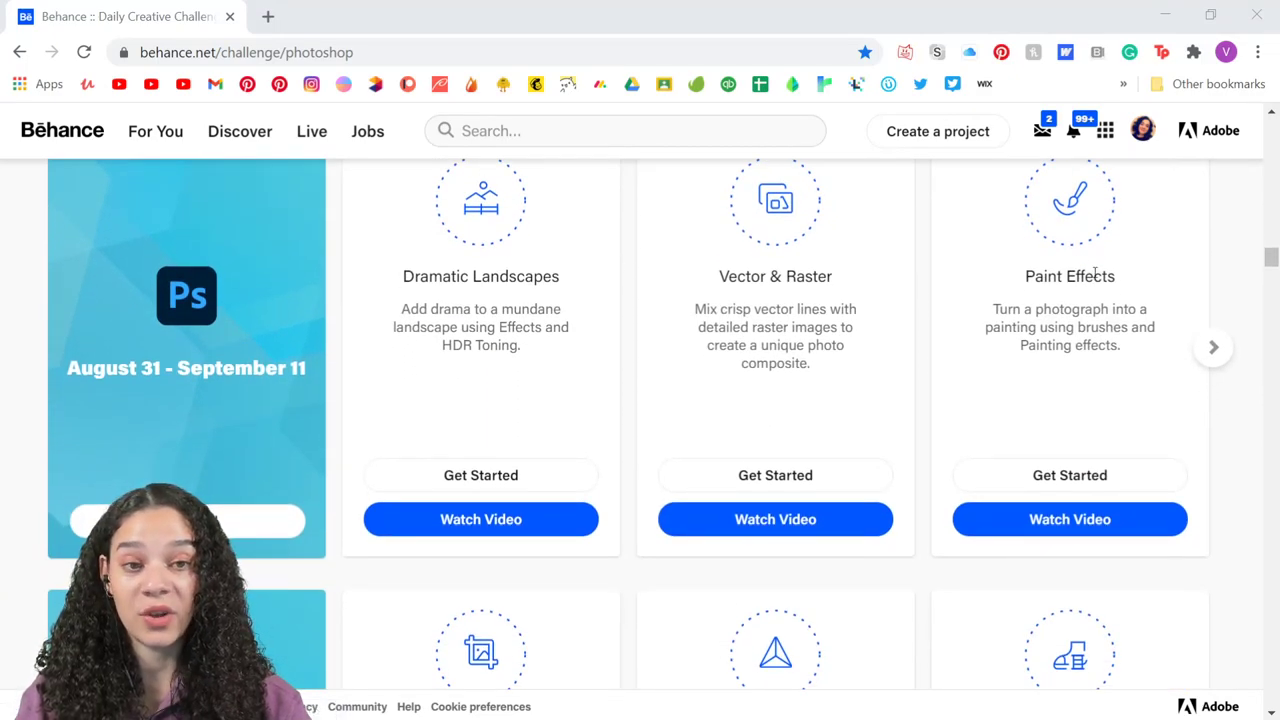
pyautogui.scroll(-1, 686, 383)
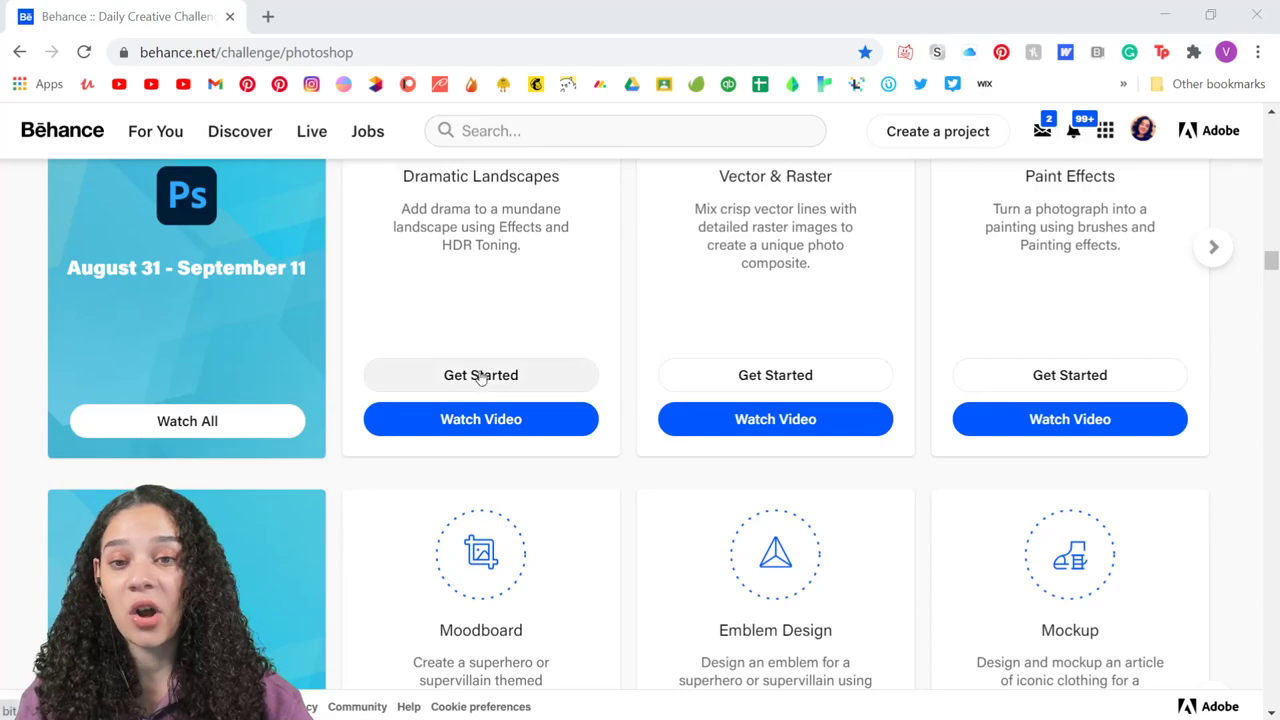
pyautogui.scroll(-1, 543, 417)
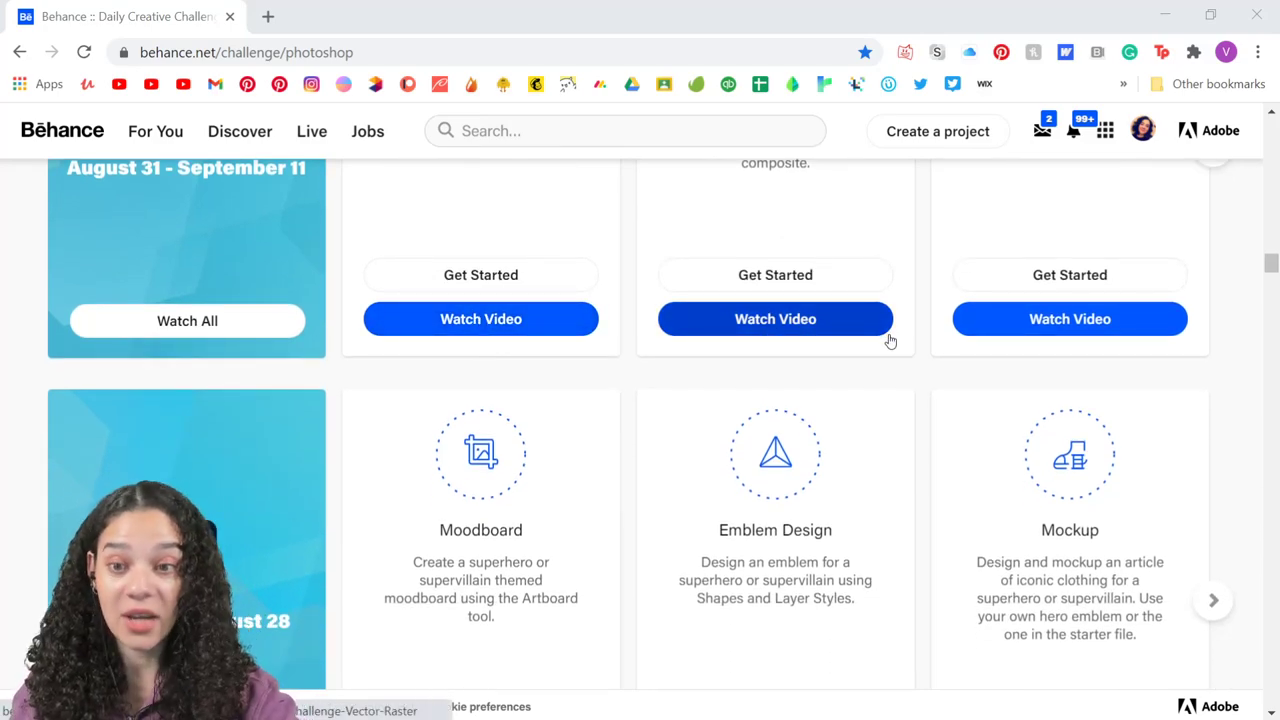
pyautogui.scroll(-10, 880, 360)
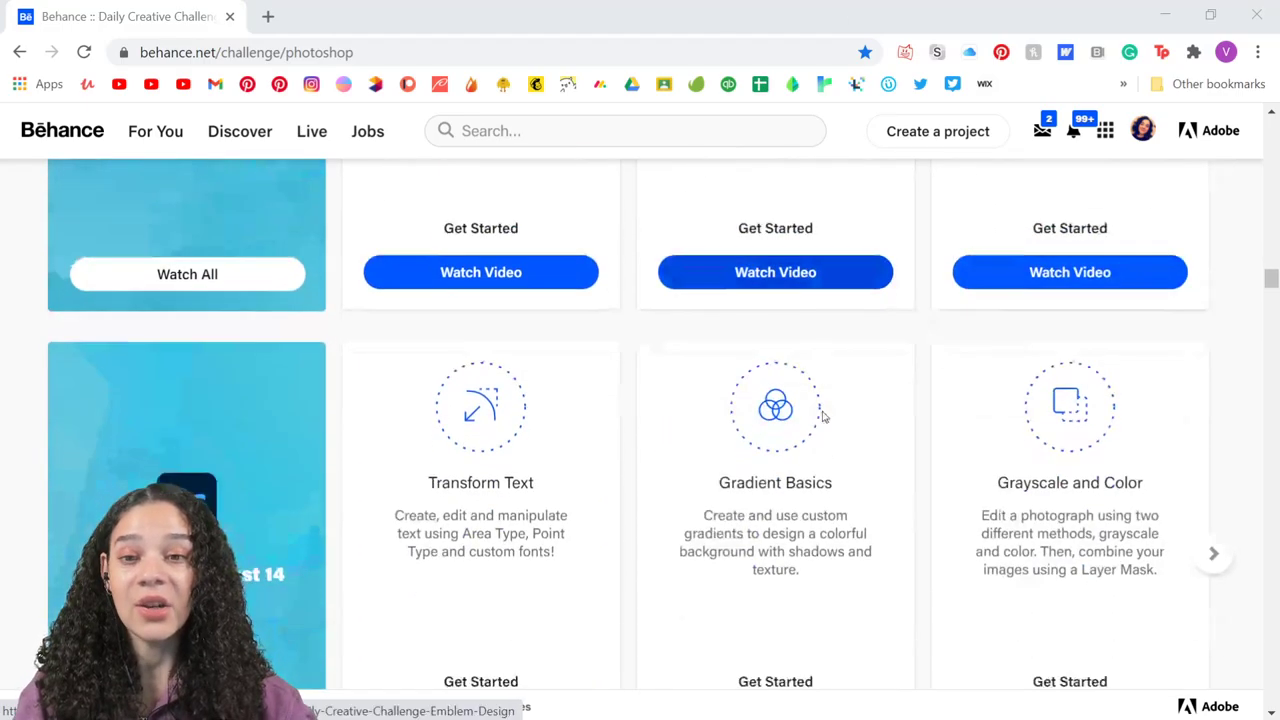
pyautogui.scroll(-4, 843, 405)
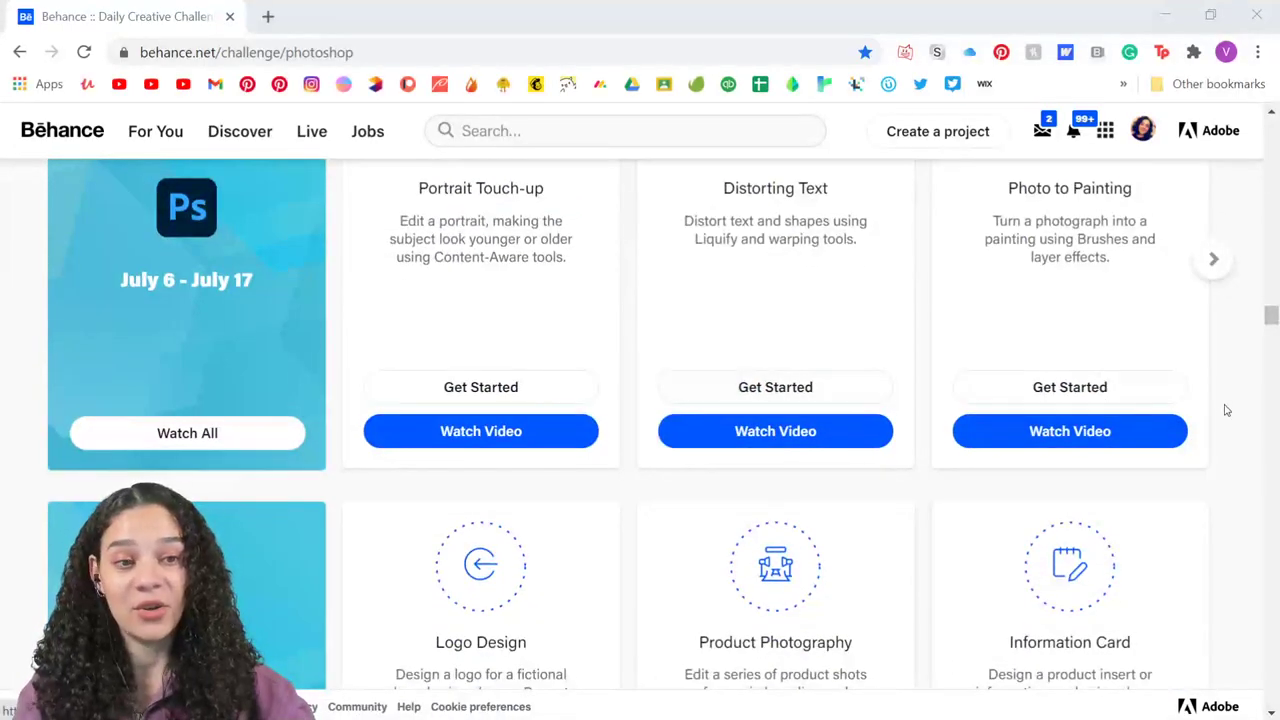
pyautogui.moveTo(1271, 322); pyautogui.dragTo(1272, 125)
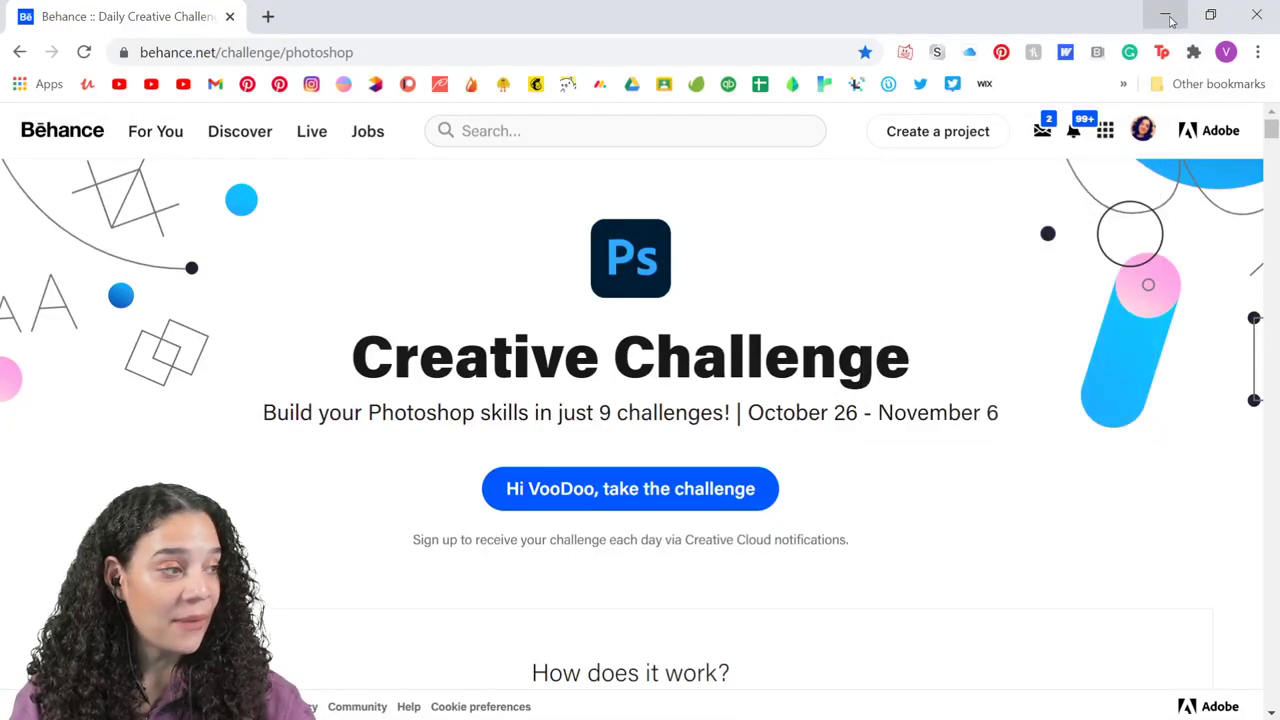
# - Minimize the browser and scroll through Discord's #current-challenge channel
pyautogui.click(1167, 16)
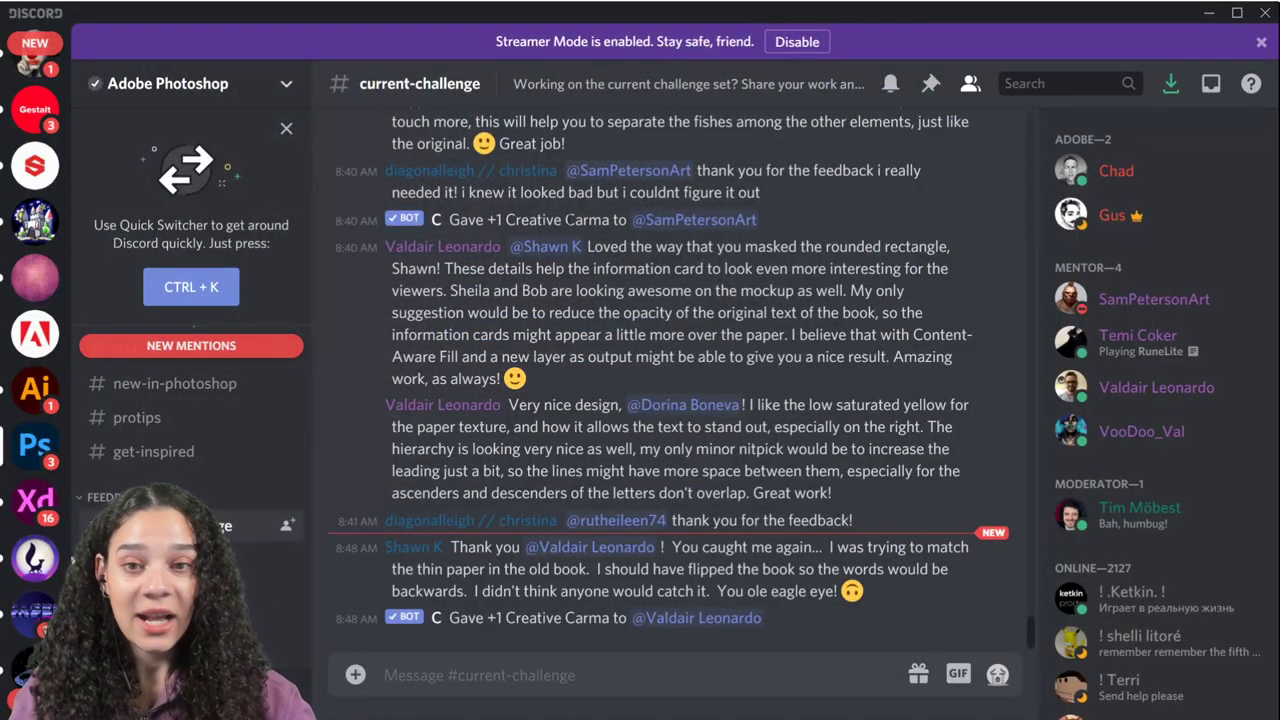
pyautogui.scroll(-2, 226, 400)
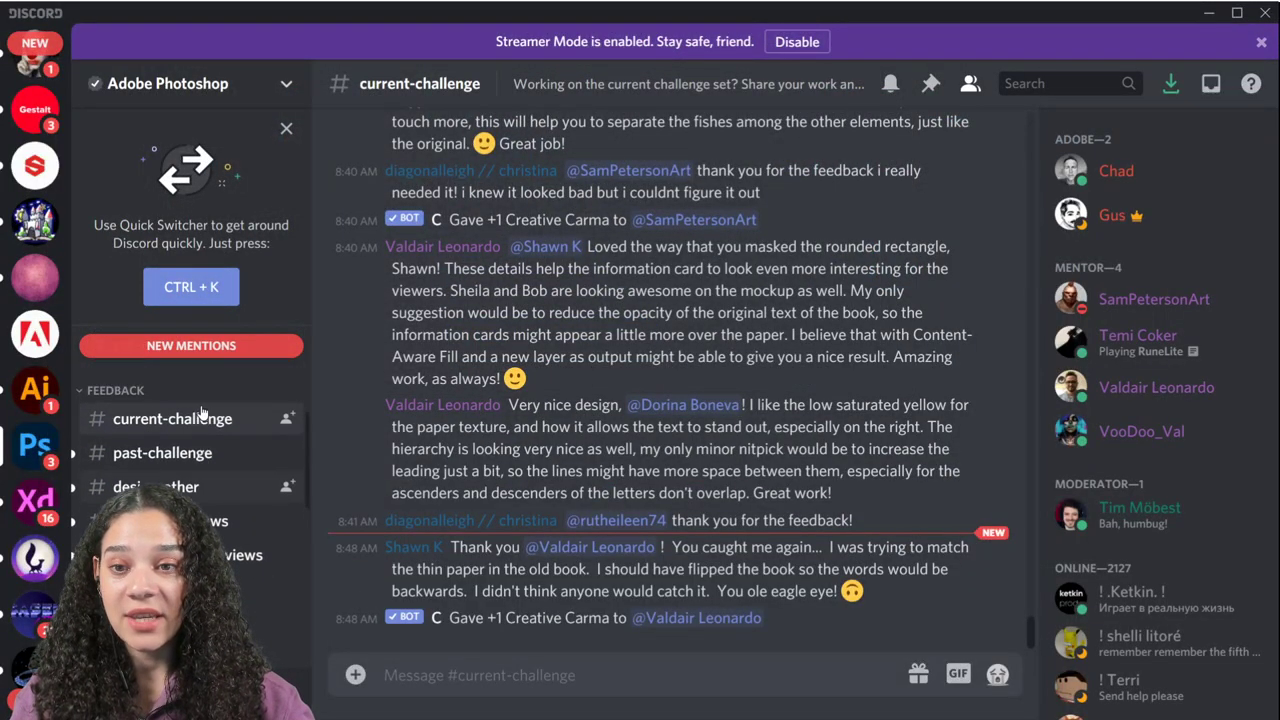
pyautogui.scroll(1, 201, 413)
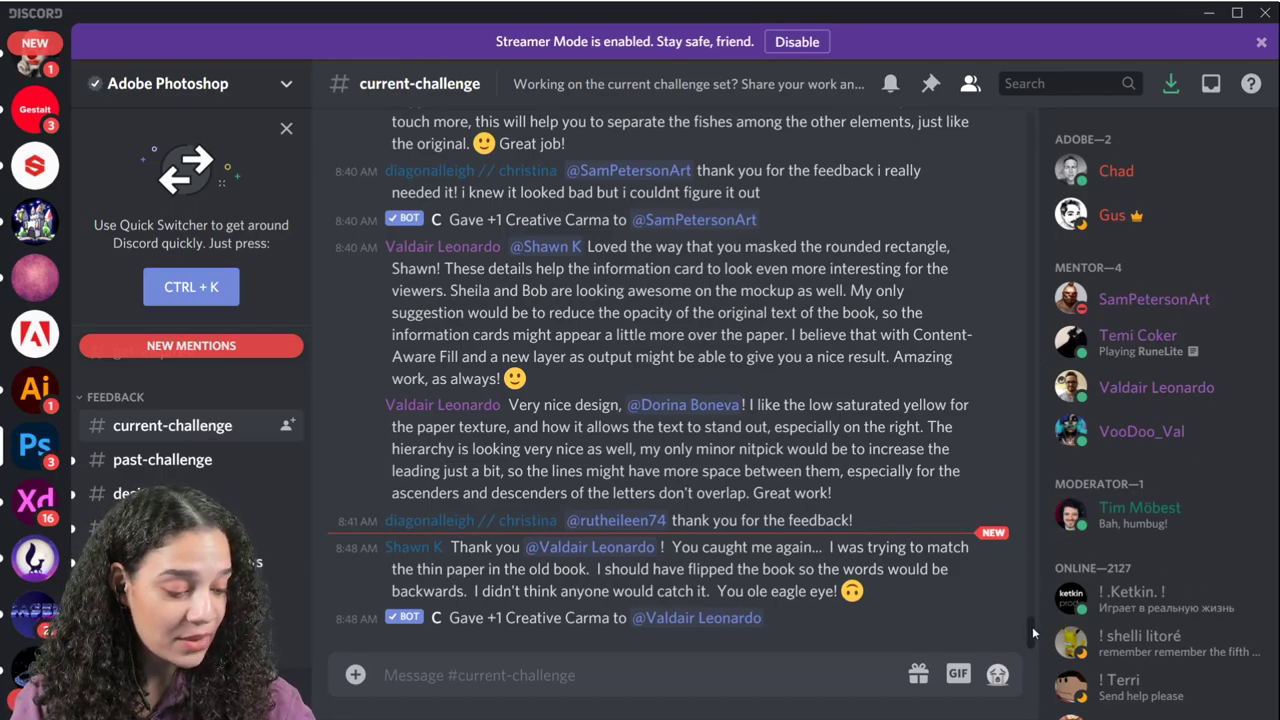
pyautogui.moveTo(1034, 632); pyautogui.dragTo(1034, 588)
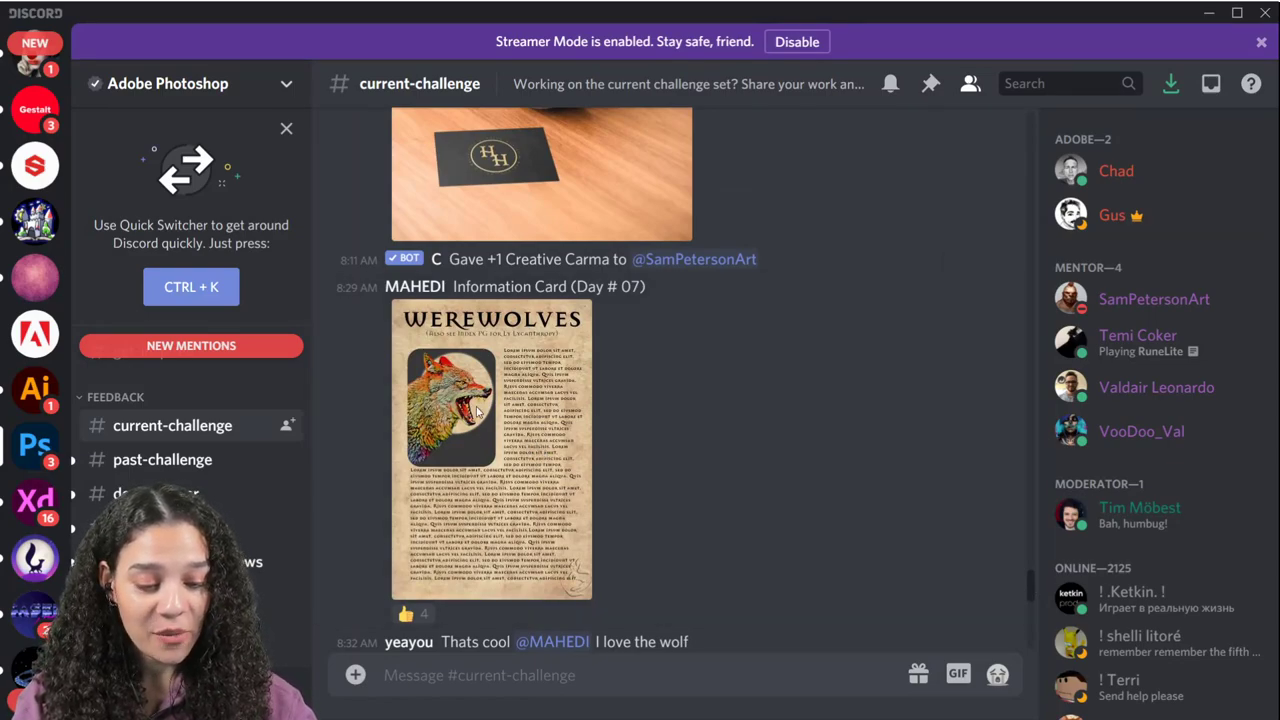
# - Preview the werewolf information card enlarged, then close it
pyautogui.click(478, 412)
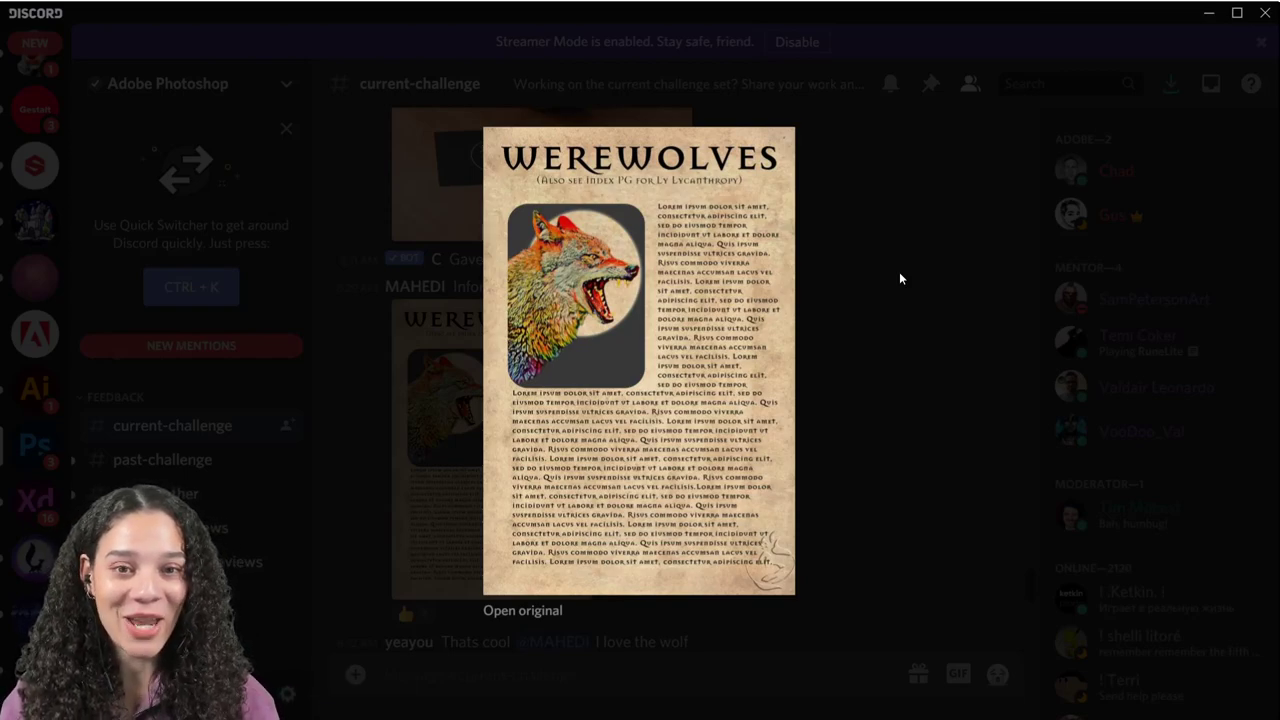
pyautogui.click(869, 336)
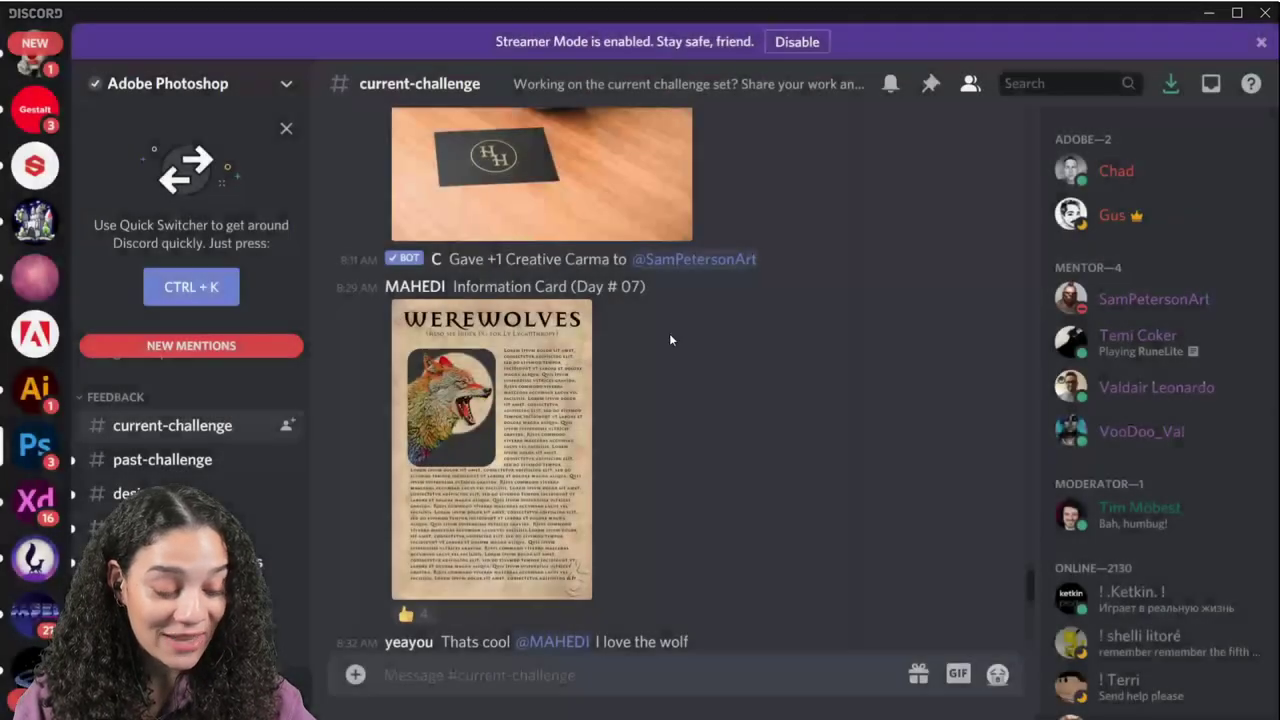
pyautogui.scroll(5, 660, 410)
# - View the succulent and business card photo enlarged twice, closing it each time
pyautogui.scroll(1, 681, 415)
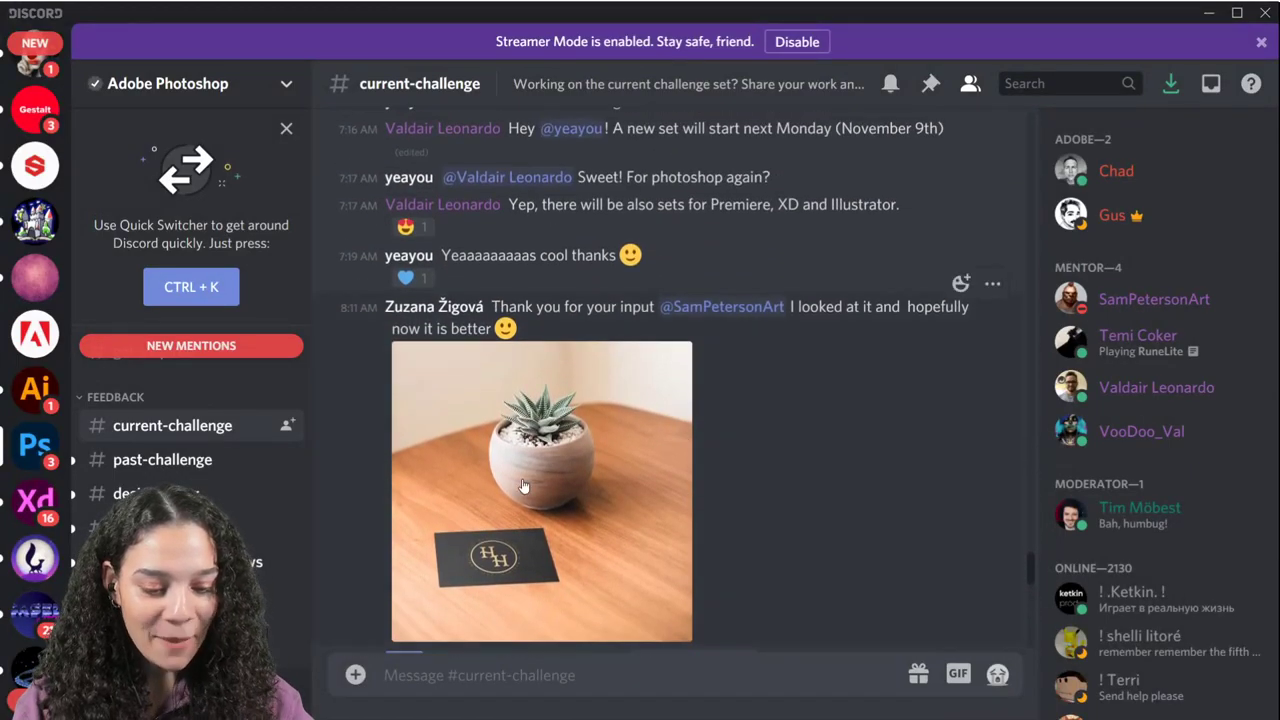
pyautogui.click(530, 547)
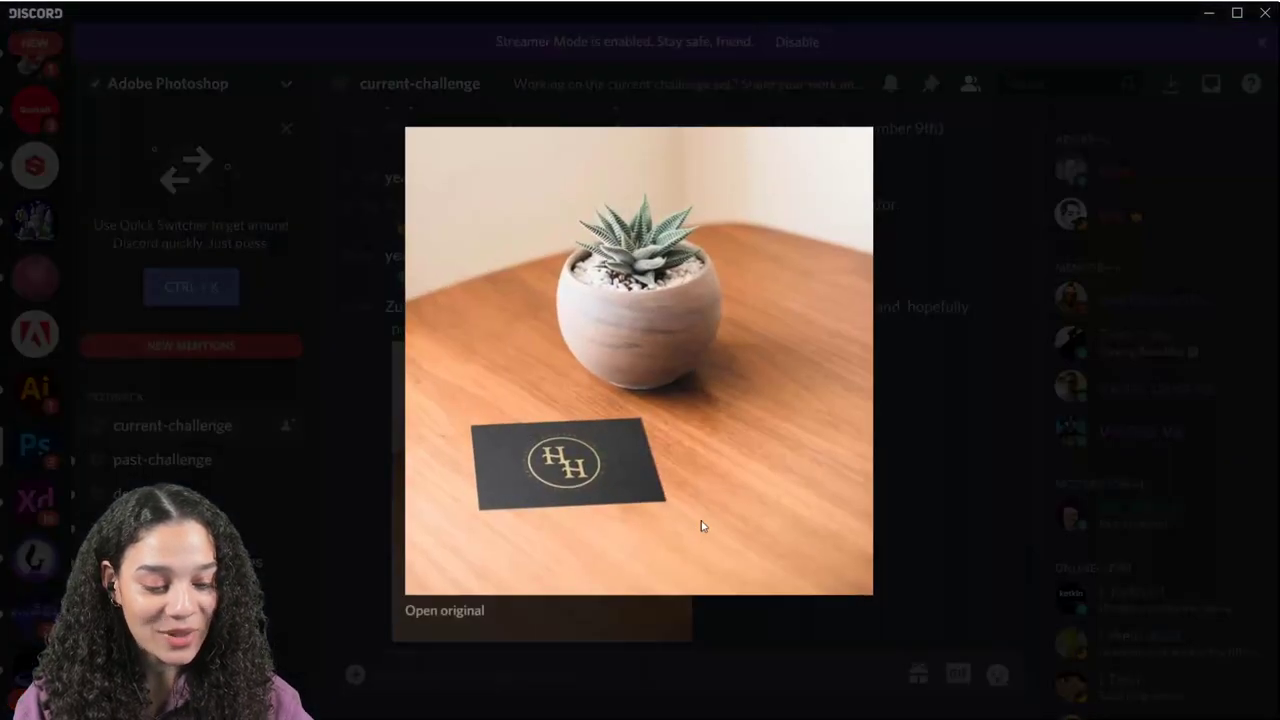
pyautogui.click(965, 396)
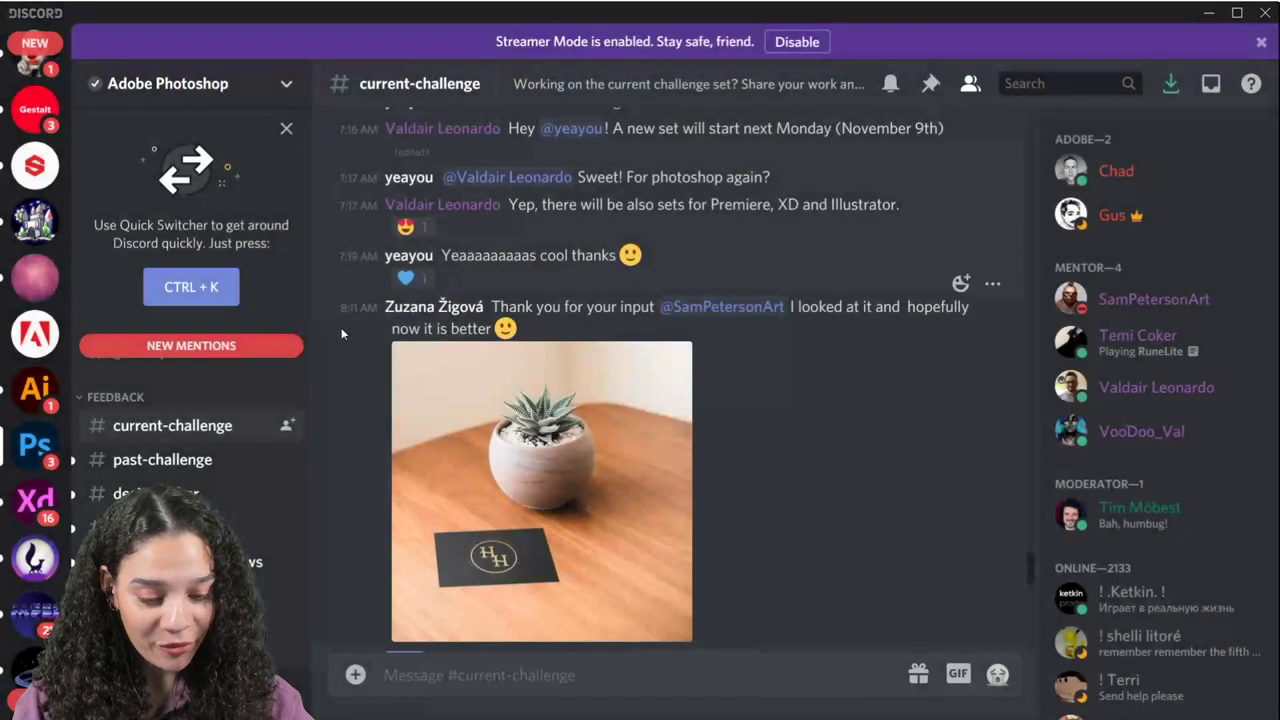
pyautogui.click(527, 445)
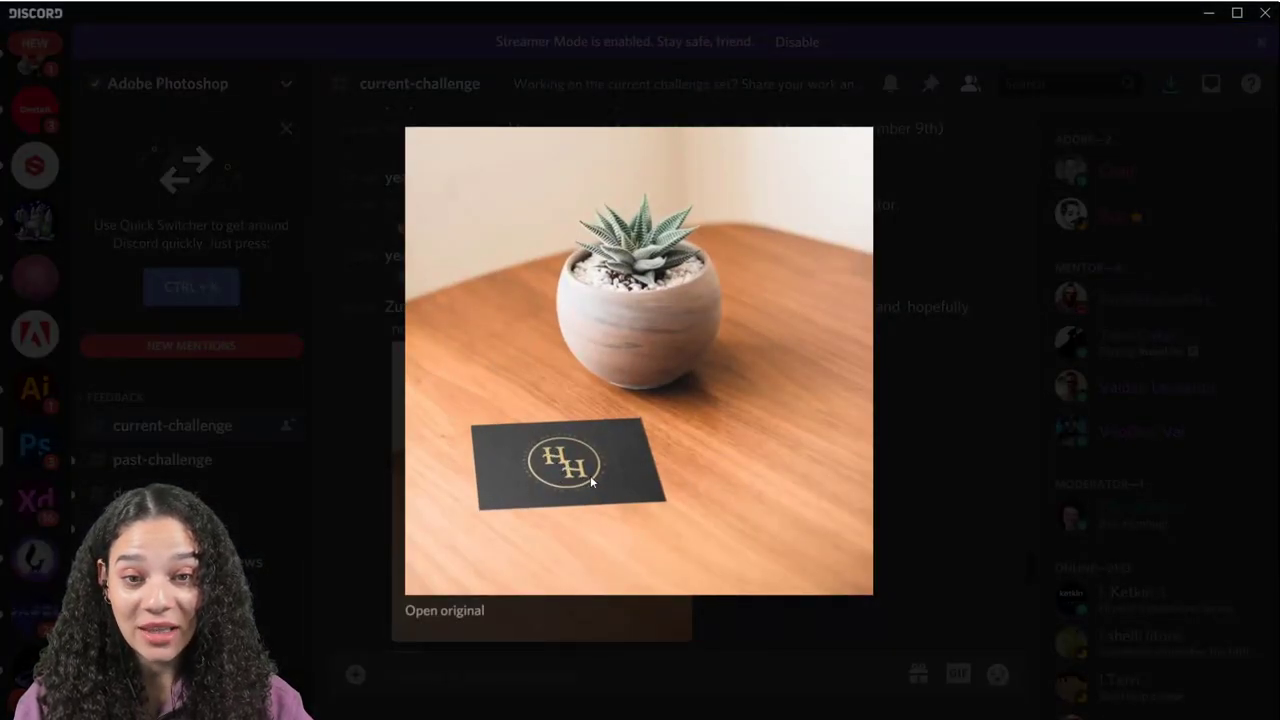
pyautogui.click(965, 447)
# - Scroll further up and preview the Big Ben photo enlarged, then close it
pyautogui.scroll(4, 862, 469)
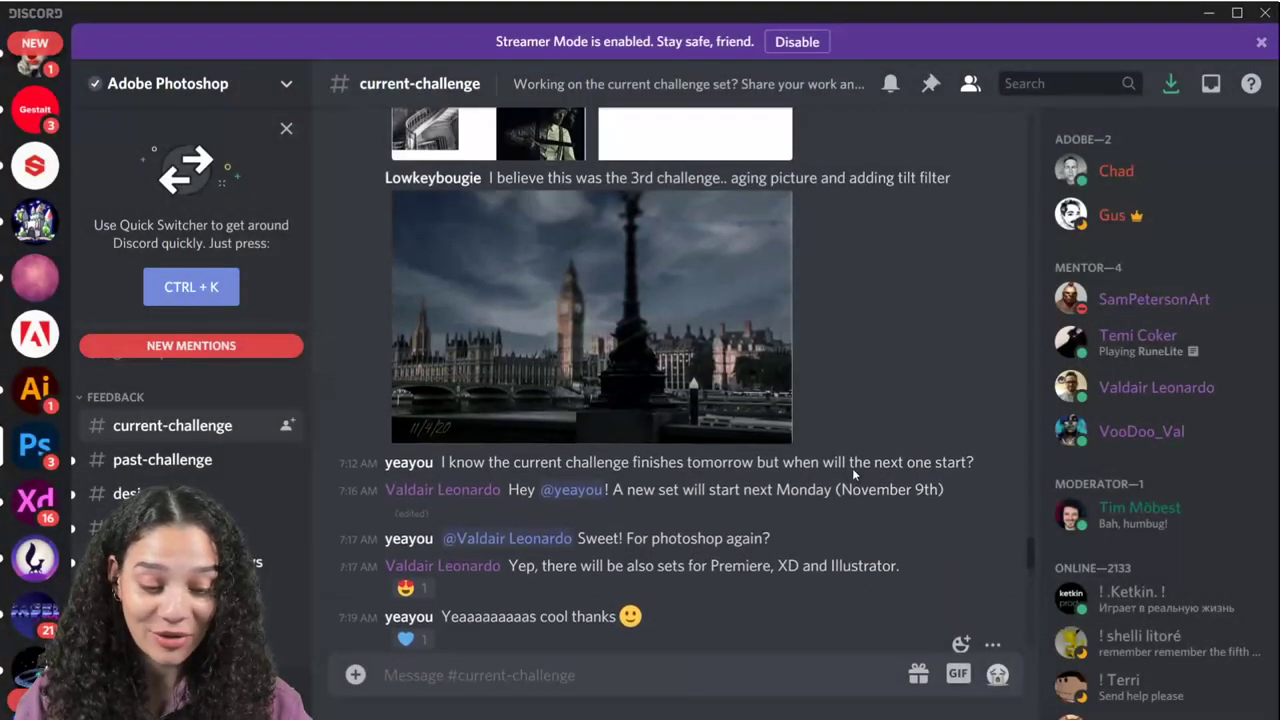
pyautogui.scroll(1, 575, 380)
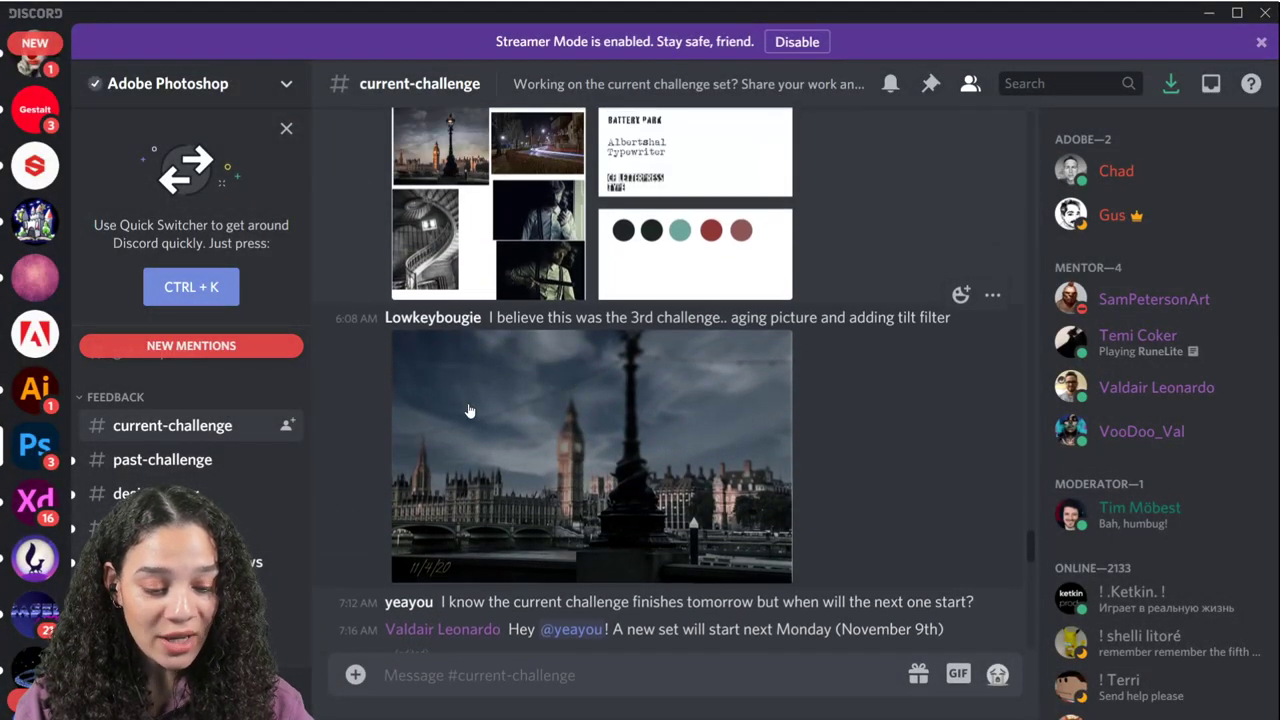
pyautogui.click(610, 445)
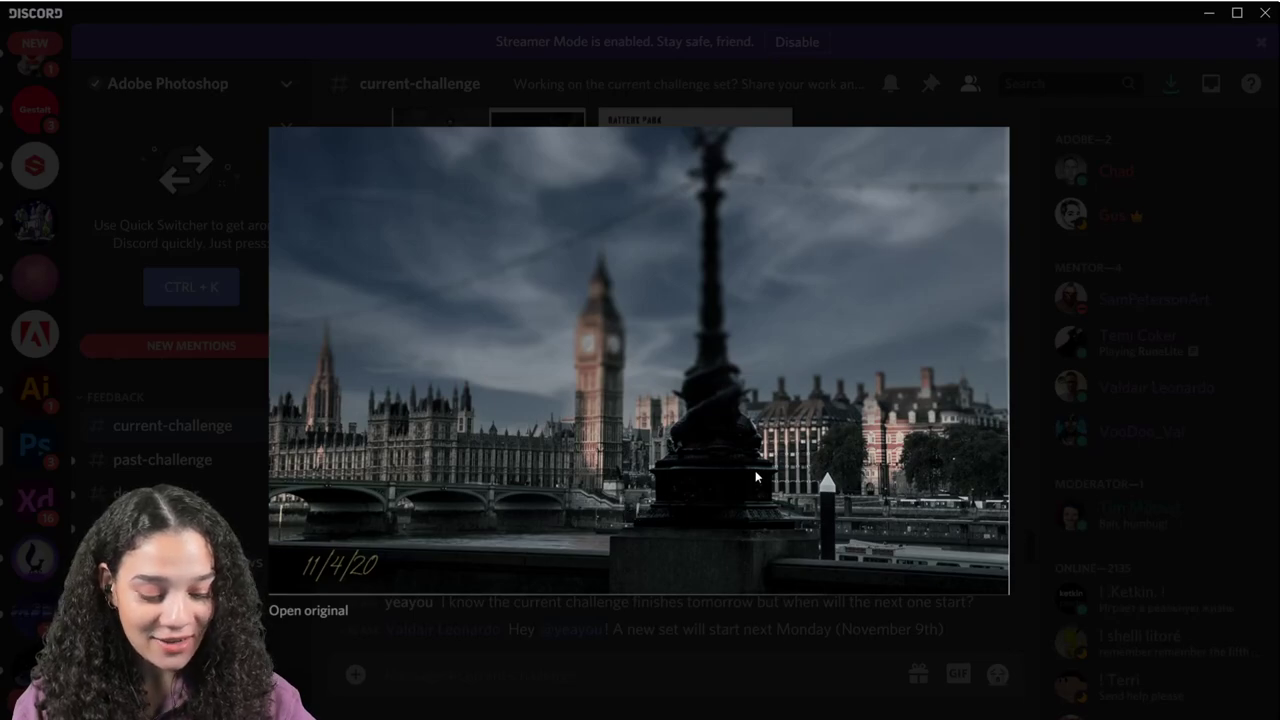
pyautogui.click(1033, 326)
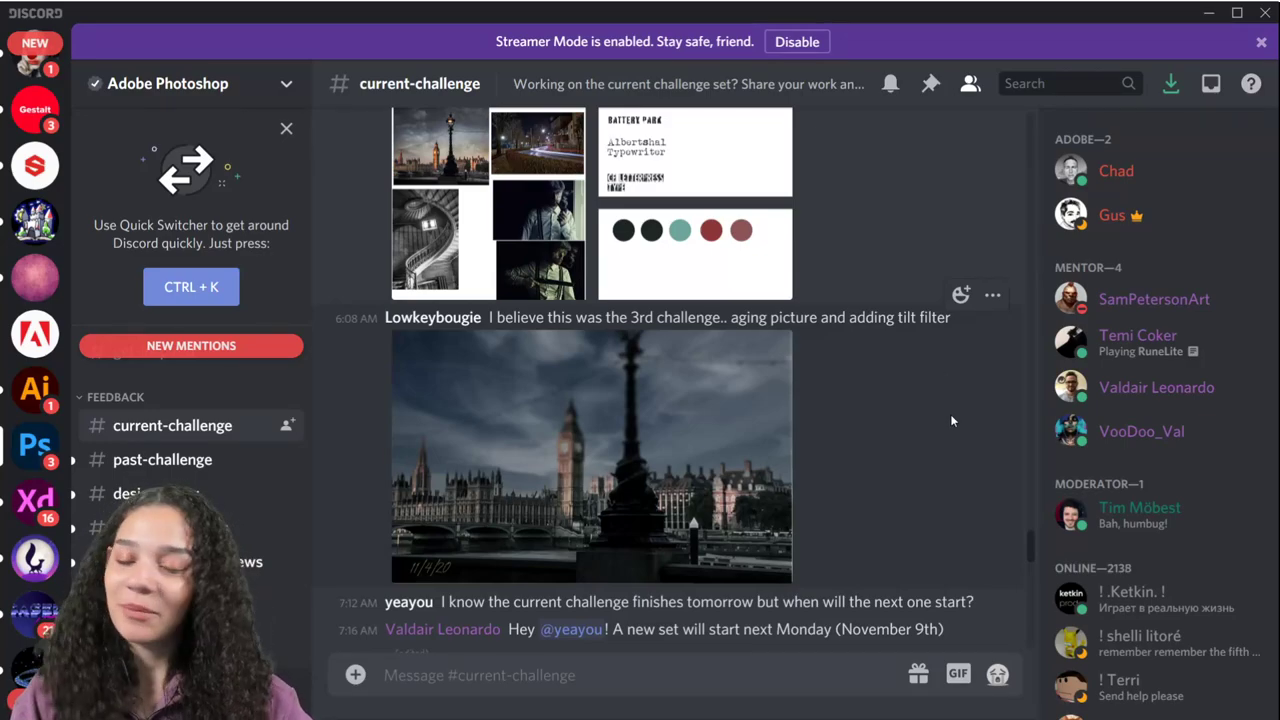
pyautogui.scroll(3, 970, 442)
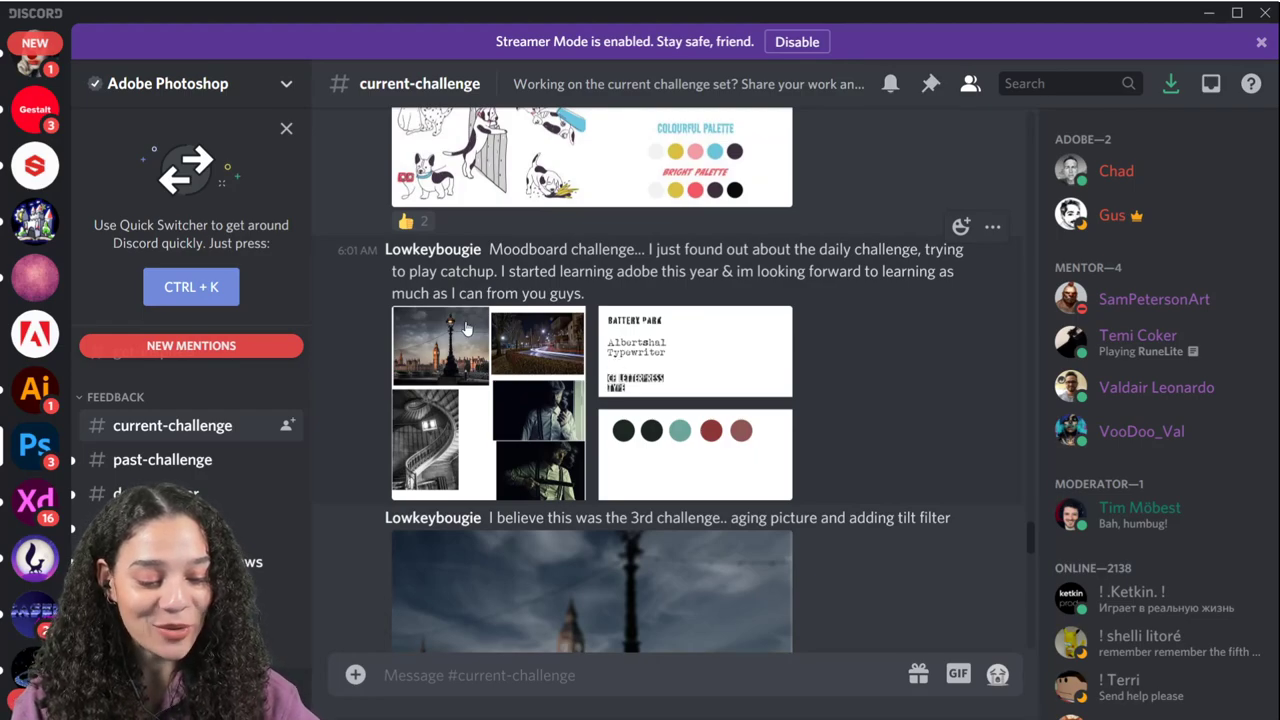
# - Preview the Moodboard challenge collage and dismiss the Streamer Mode notice
pyautogui.click(510, 362)
pyautogui.click(1149, 206)
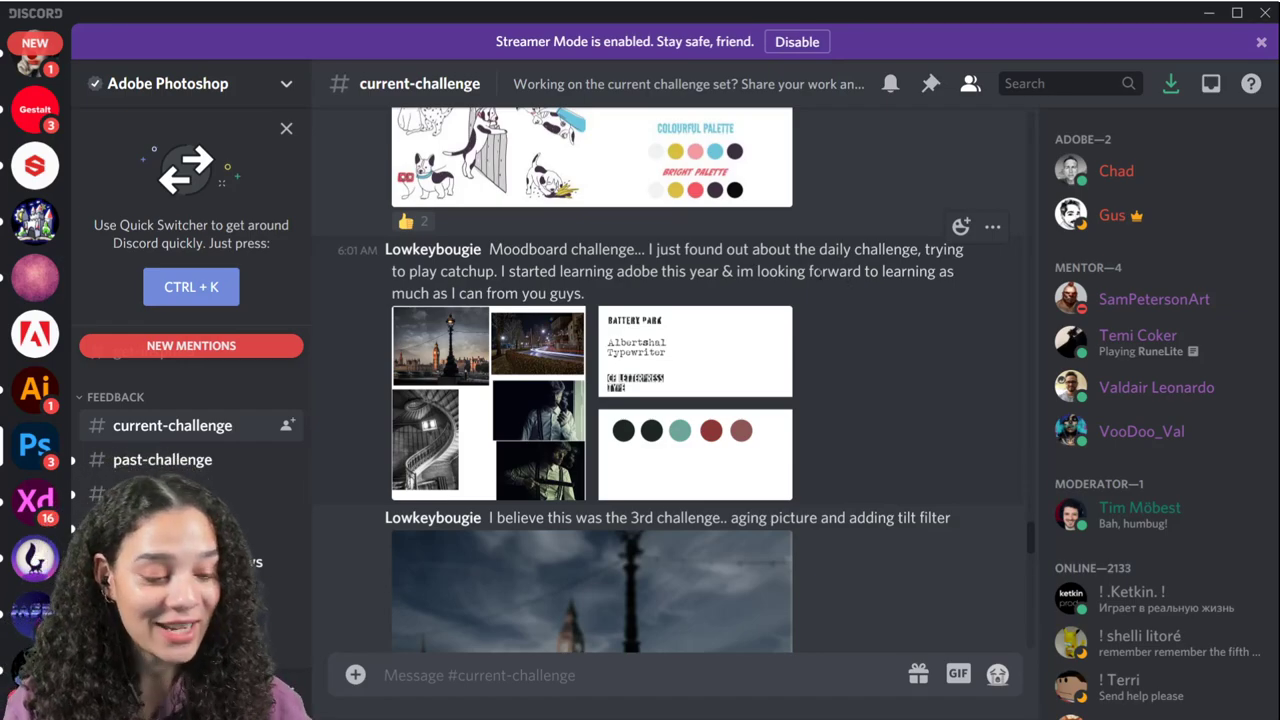
pyautogui.click(1261, 42)
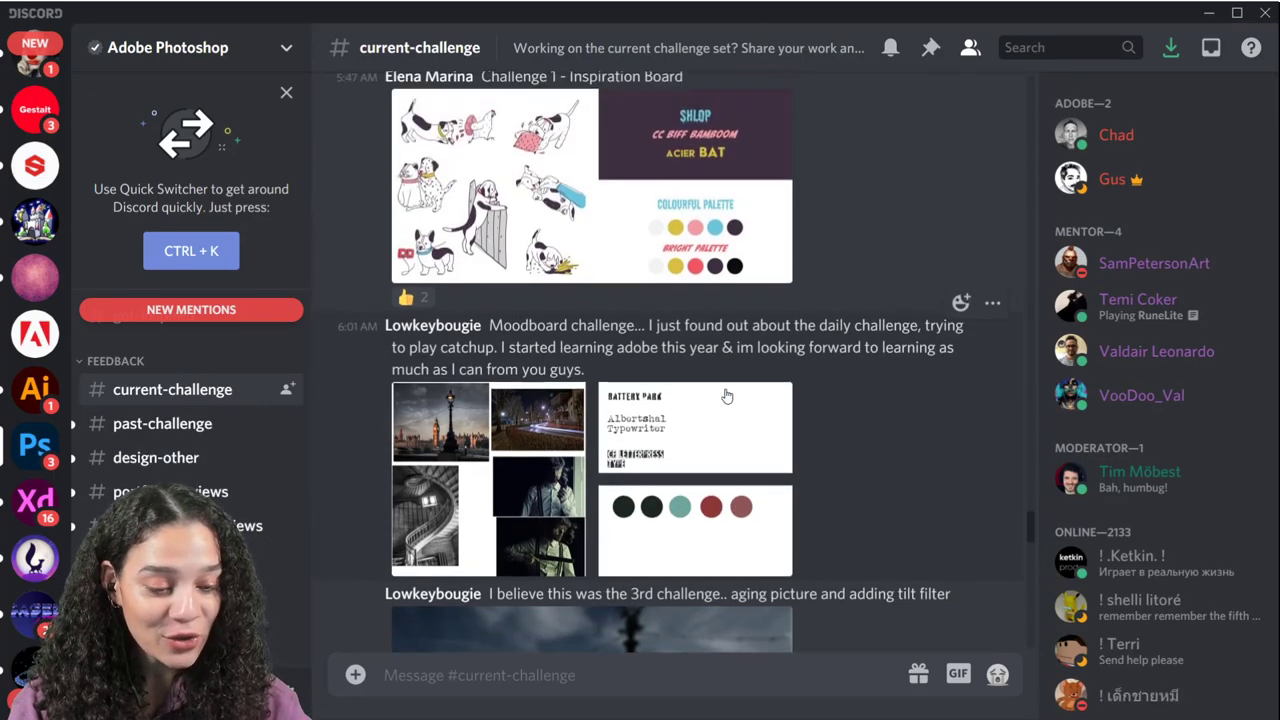
# - View the dog inspiration board enlarged, close it, and scroll to the Leviathans post
pyautogui.scroll(3, 727, 396)
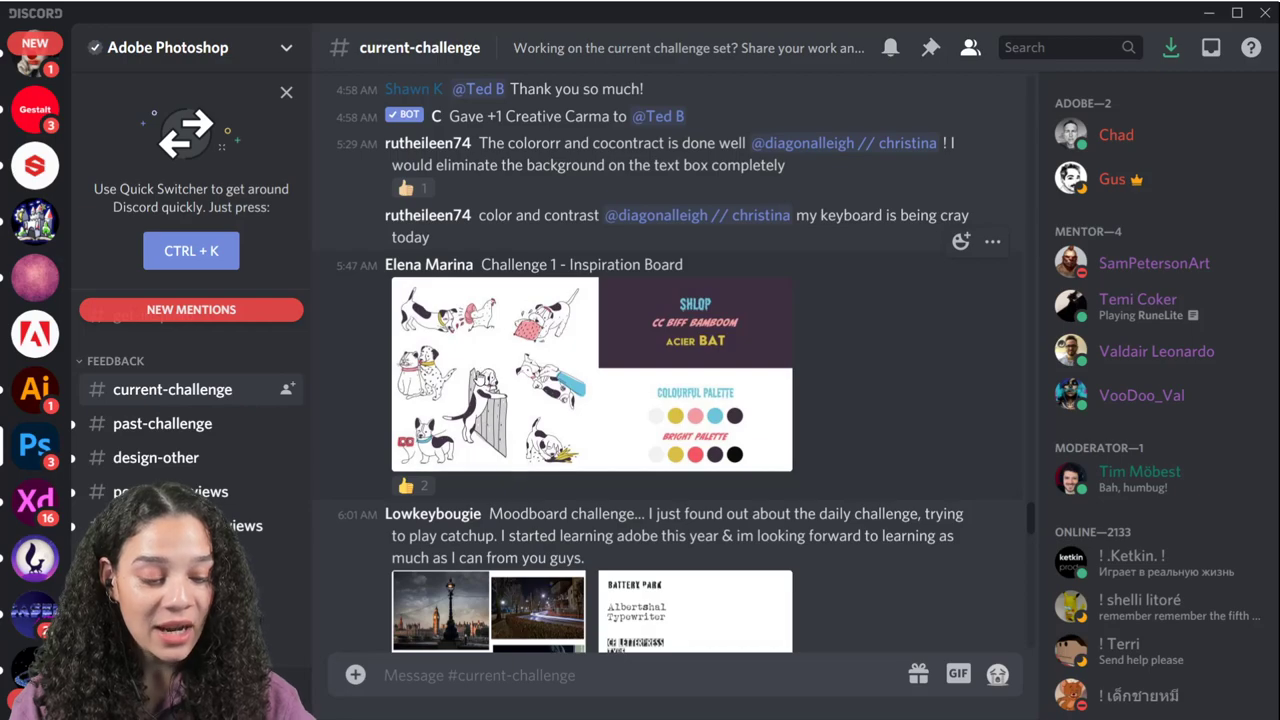
pyautogui.click(592, 368)
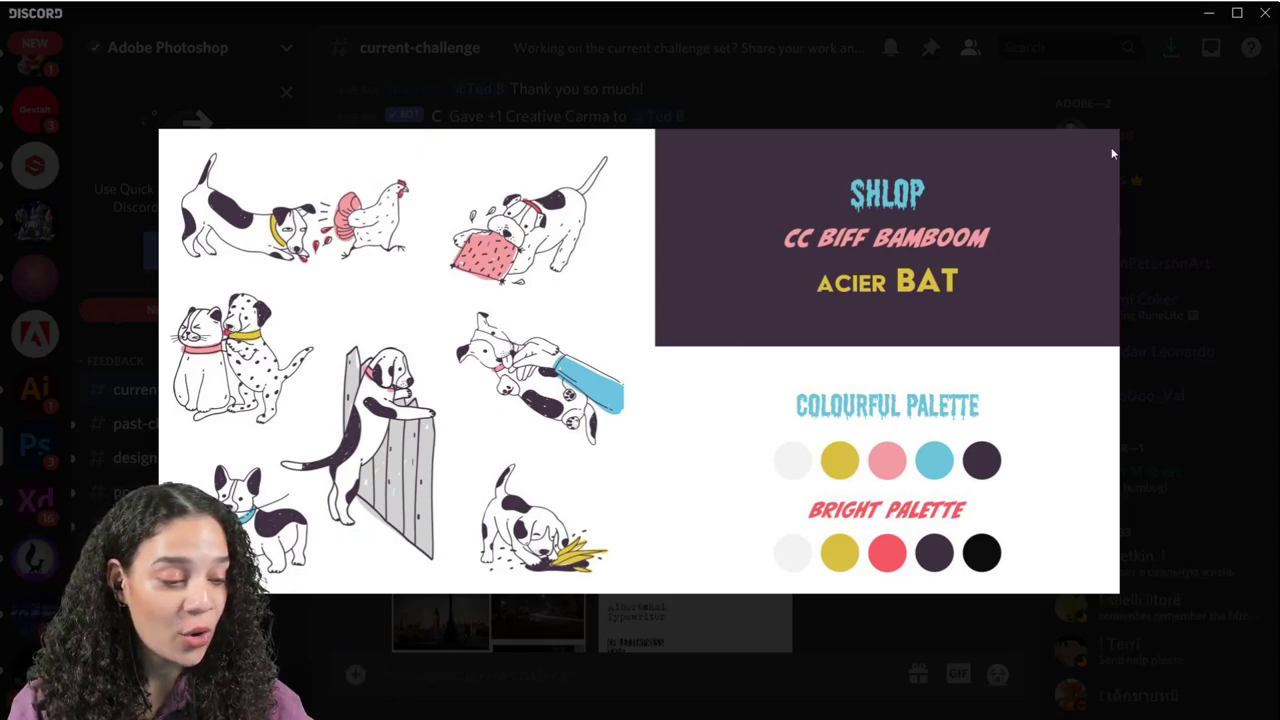
pyautogui.click(1181, 133)
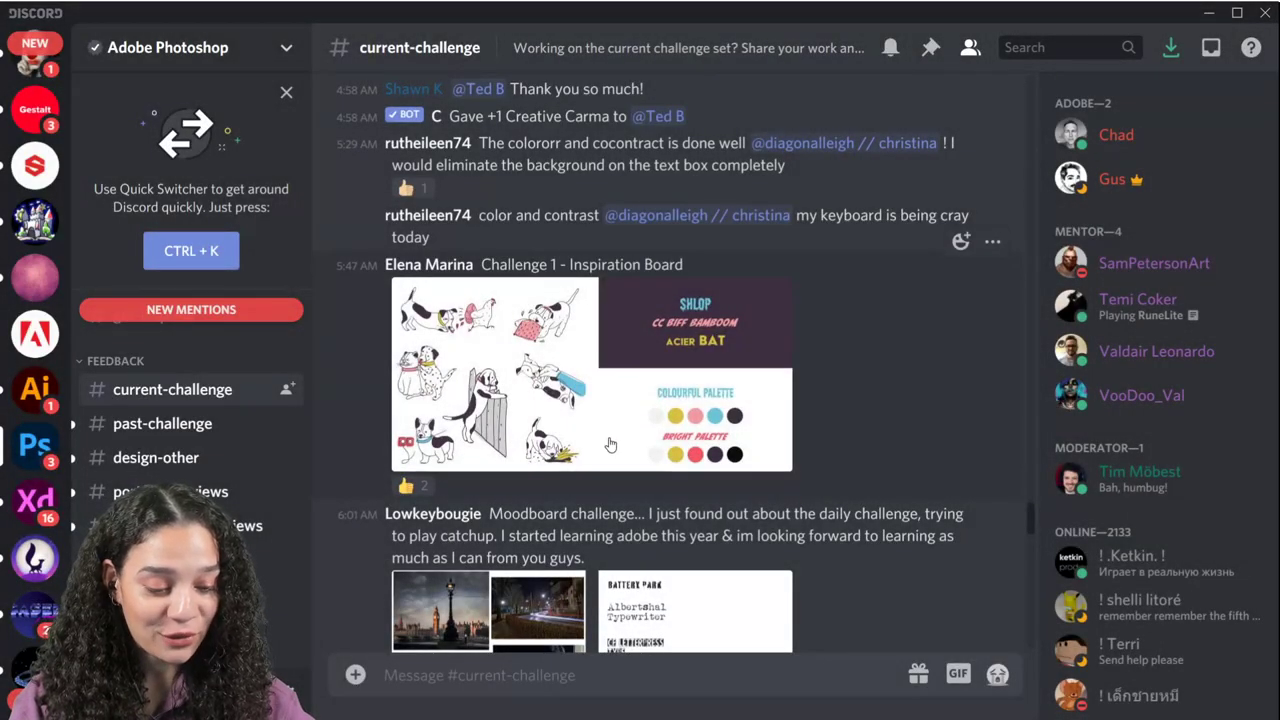
pyautogui.scroll(3, 640, 440)
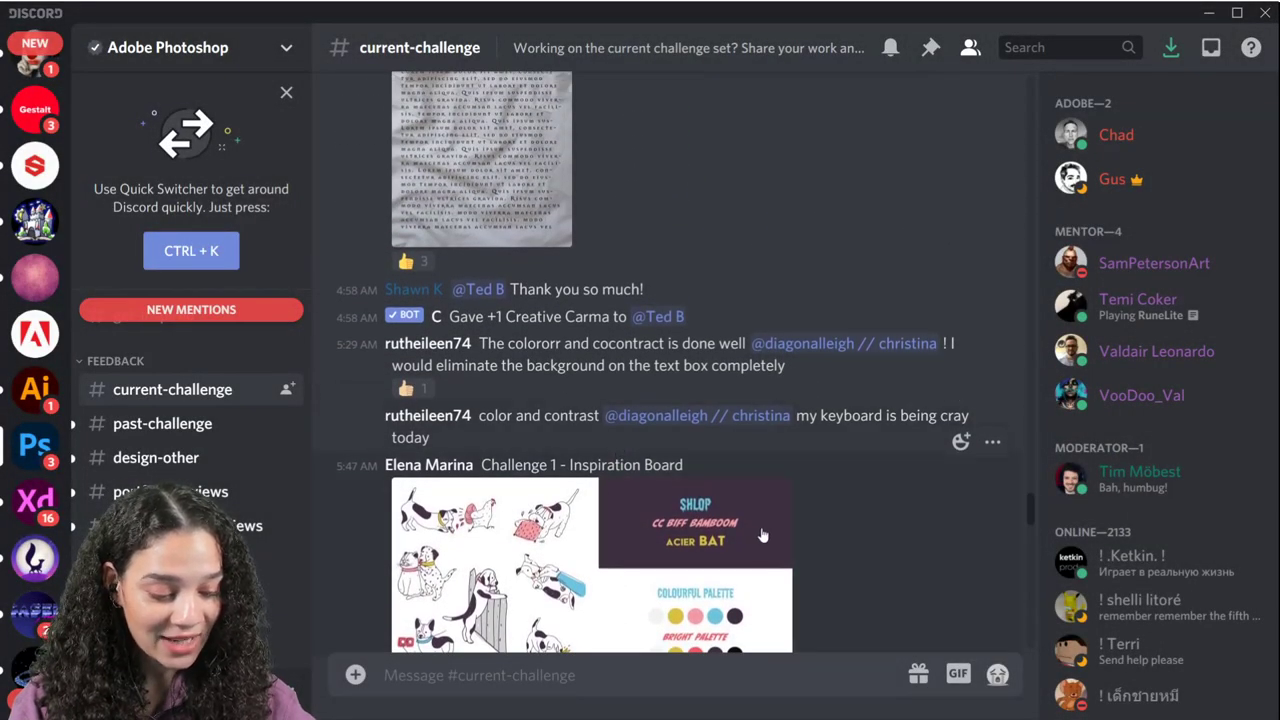
pyautogui.scroll(-2, 750, 430)
# - Preview the Leviathans and WEREWOLVES information cards enlarged, closing each
pyautogui.scroll(3, 758, 432)
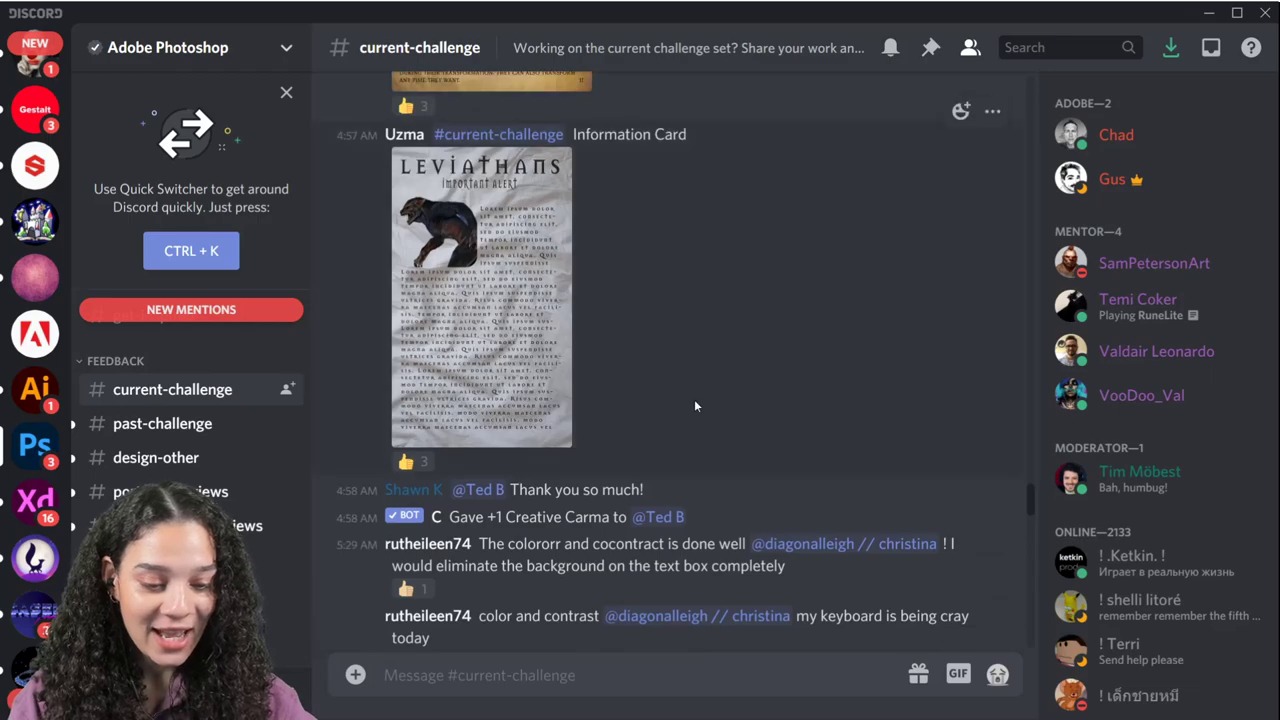
pyautogui.click(412, 400)
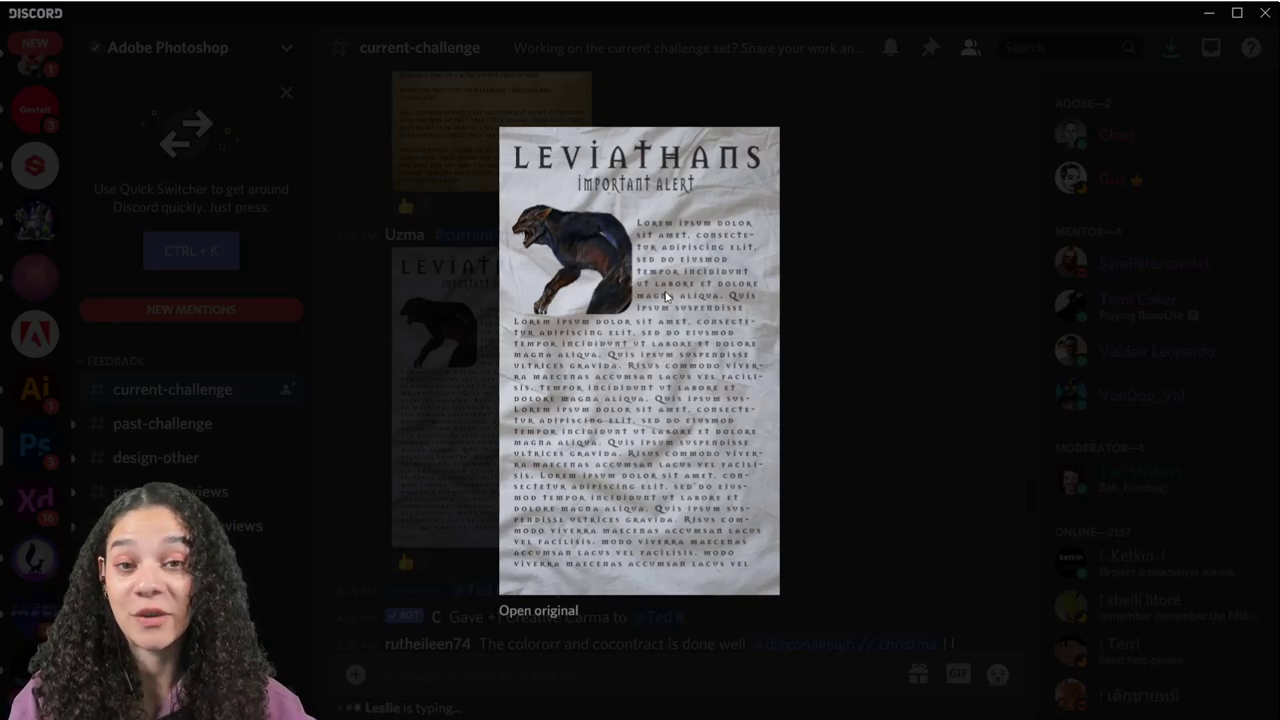
pyautogui.click(904, 412)
pyautogui.scroll(5, 789, 383)
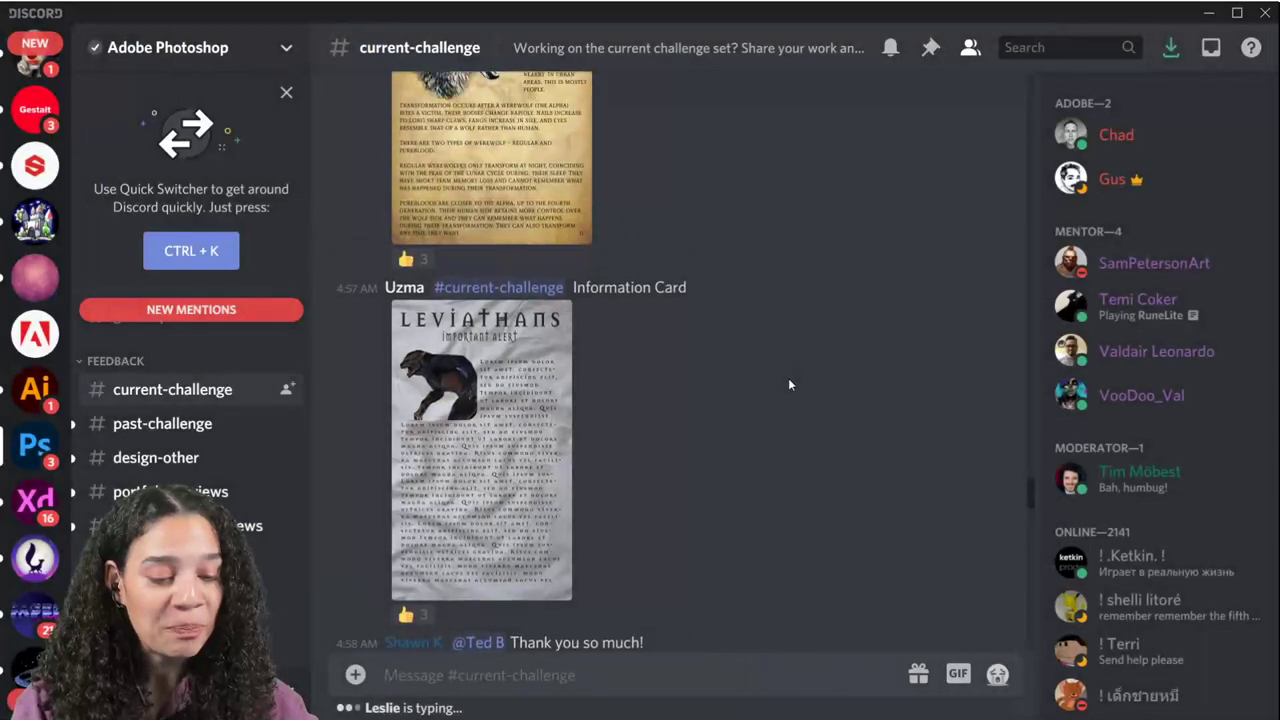
pyautogui.click(548, 302)
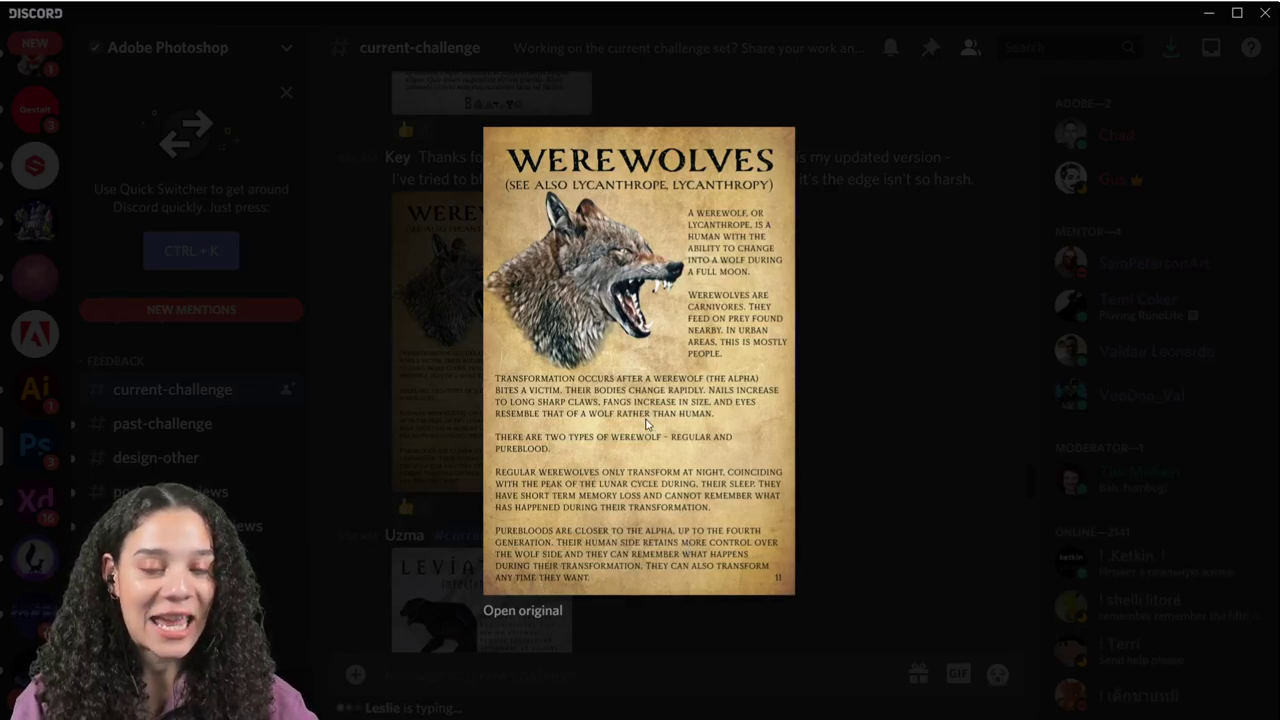
pyautogui.click(890, 425)
# - Preview the WEREWOLVES ON THE LOOSE card and the Day 7 Werewolves card
pyautogui.scroll(5, 880, 435)
pyautogui.scroll(2, 876, 448)
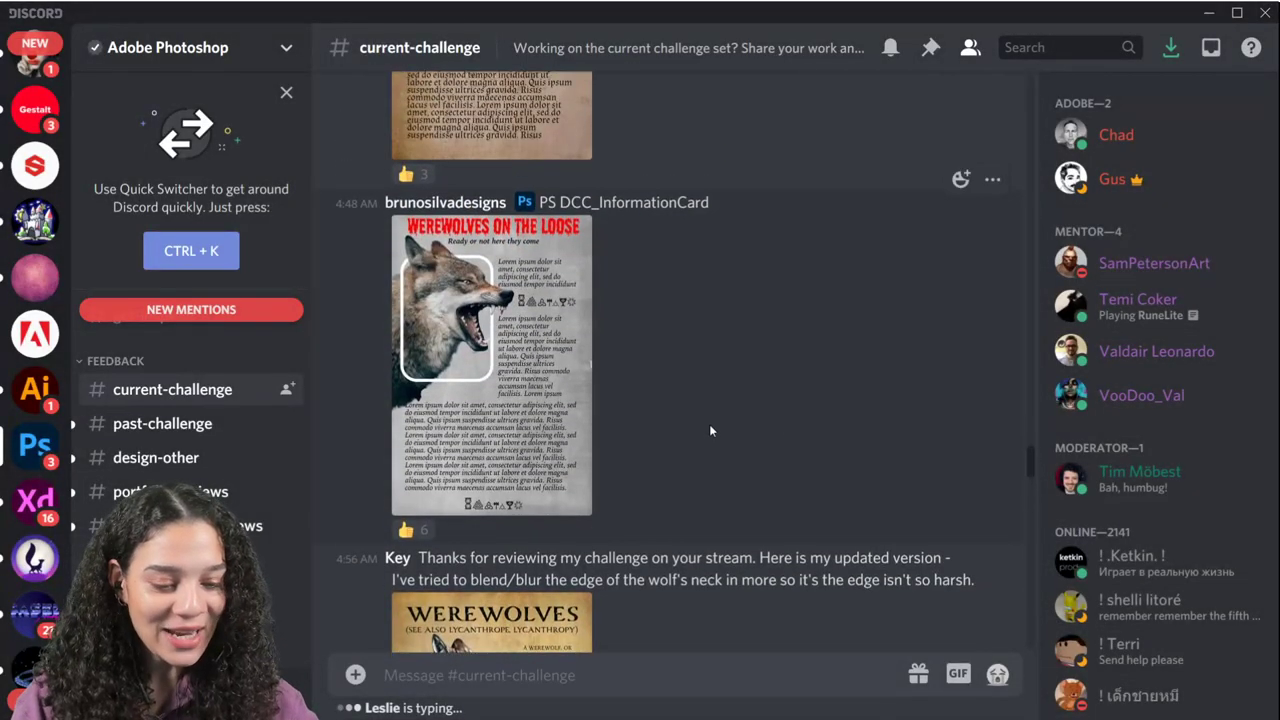
pyautogui.click(490, 380)
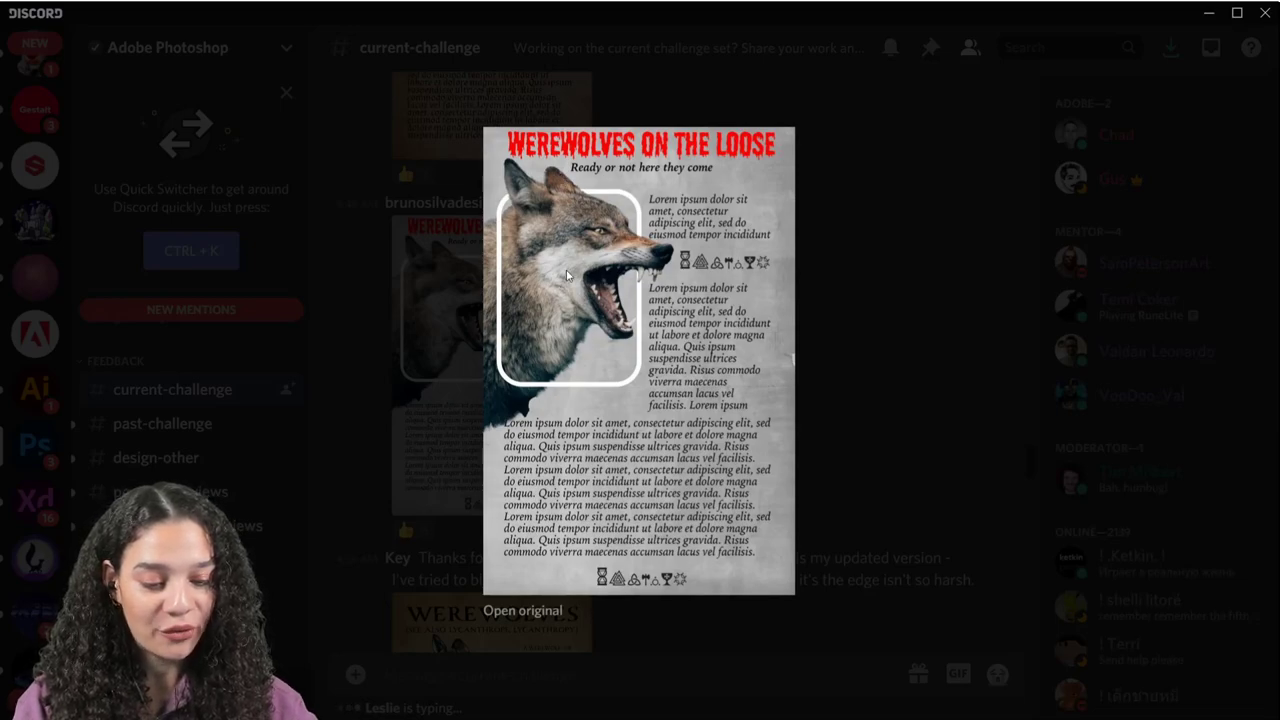
pyautogui.click(992, 245)
pyautogui.scroll(2, 754, 324)
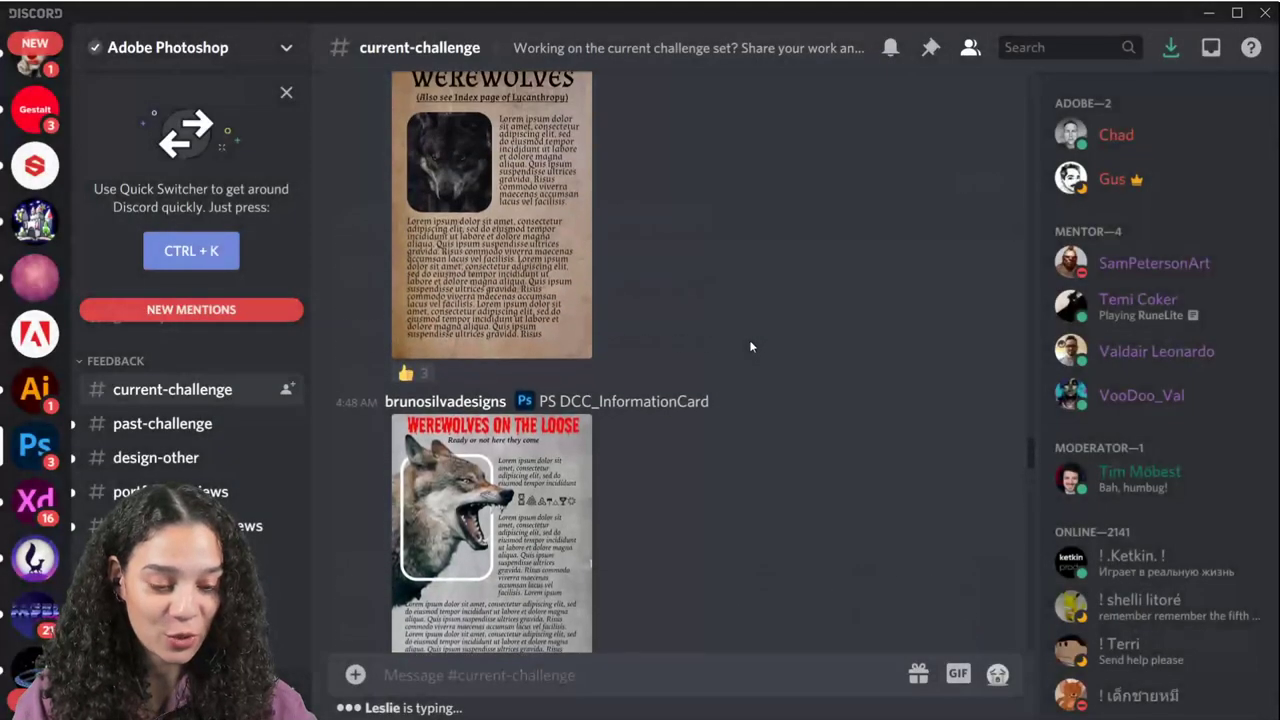
pyautogui.scroll(2, 751, 346)
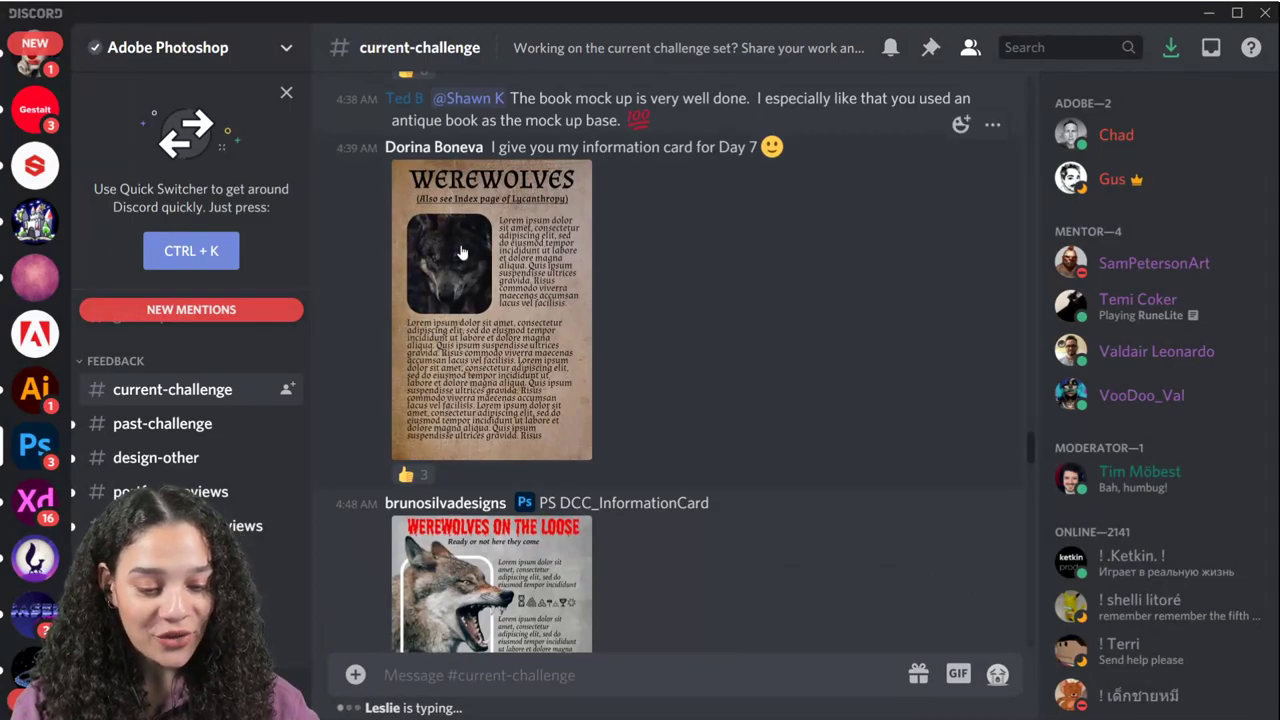
pyautogui.scroll(2, 461, 253)
pyautogui.click(438, 382)
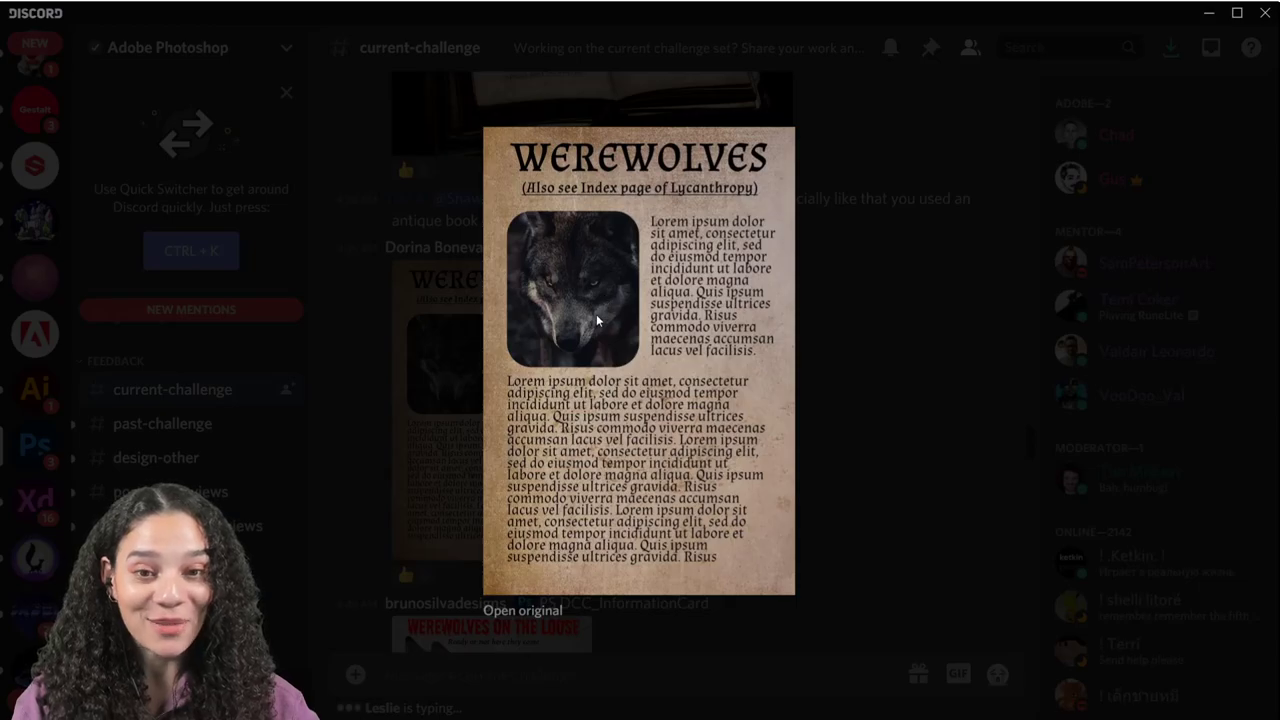
pyautogui.click(916, 314)
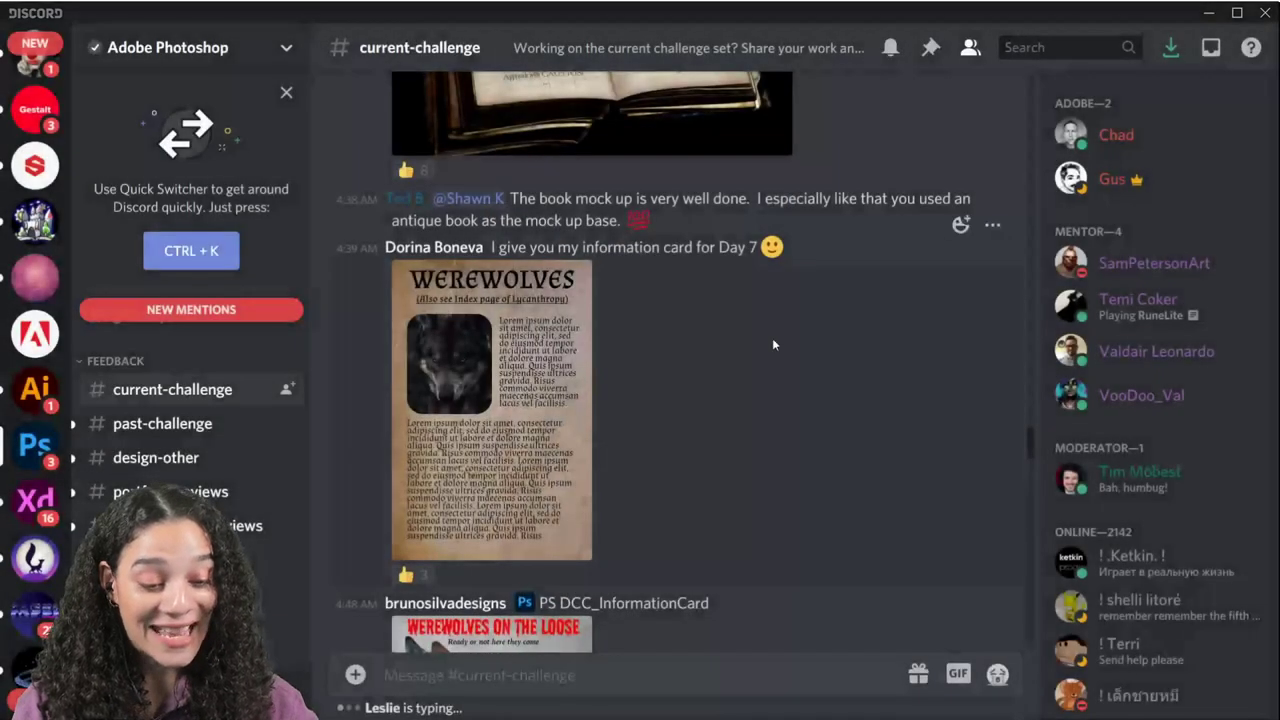
# - Scroll up and enlarge the Unknown Beast book mockup
pyautogui.scroll(4, 738, 346)
pyautogui.scroll(2, 738, 346)
pyautogui.click(588, 347)
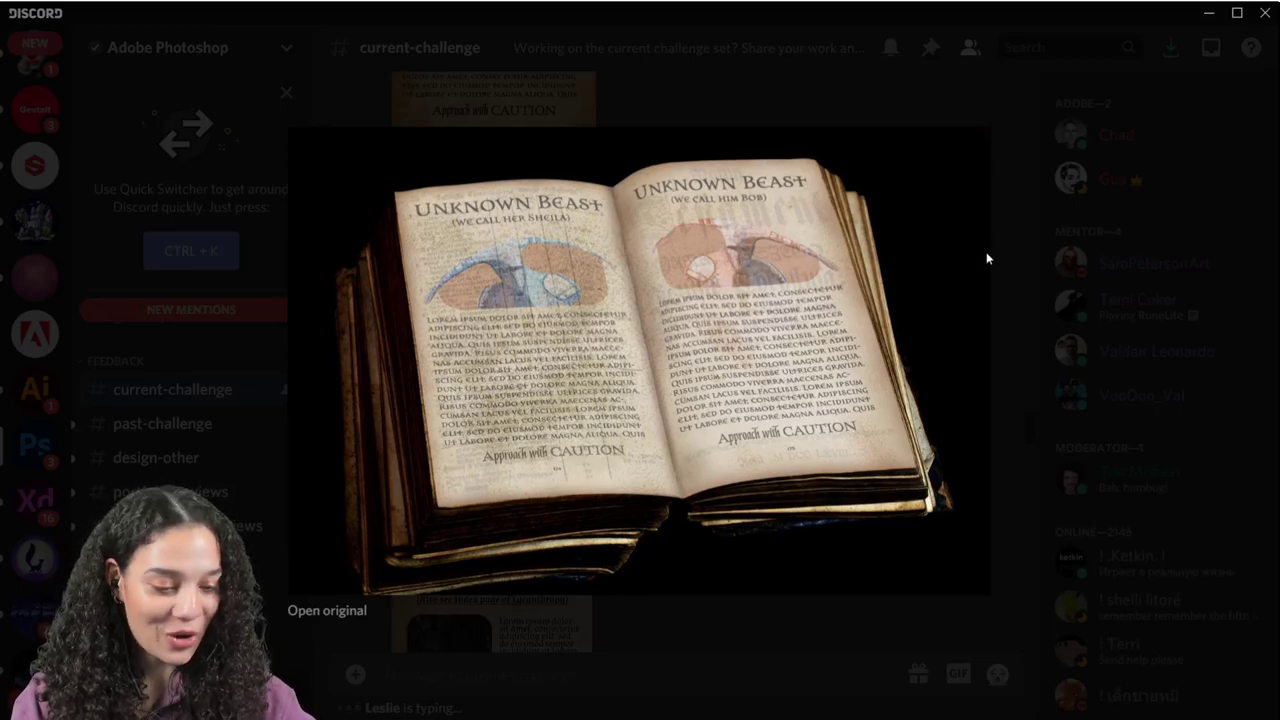
# - Close the book mockup and preview the Unknown Beast advert page
pyautogui.click(1080, 171)
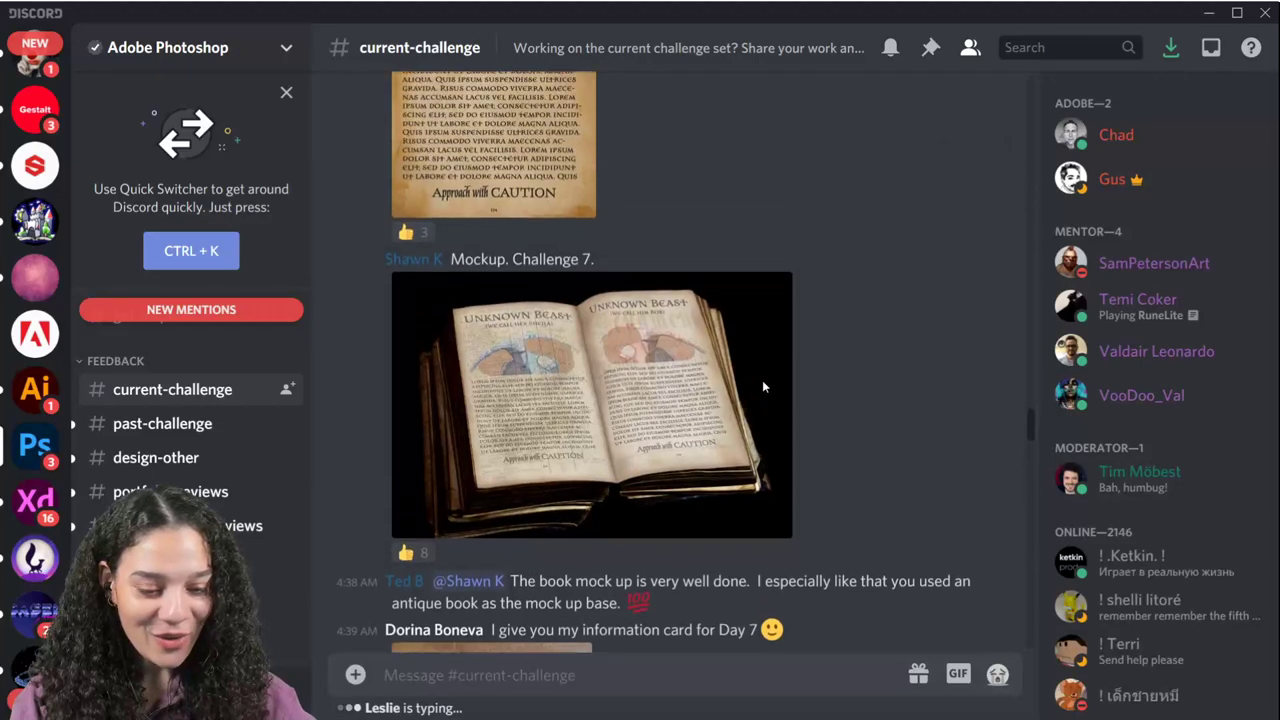
pyautogui.scroll(3, 762, 387)
pyautogui.click(504, 228)
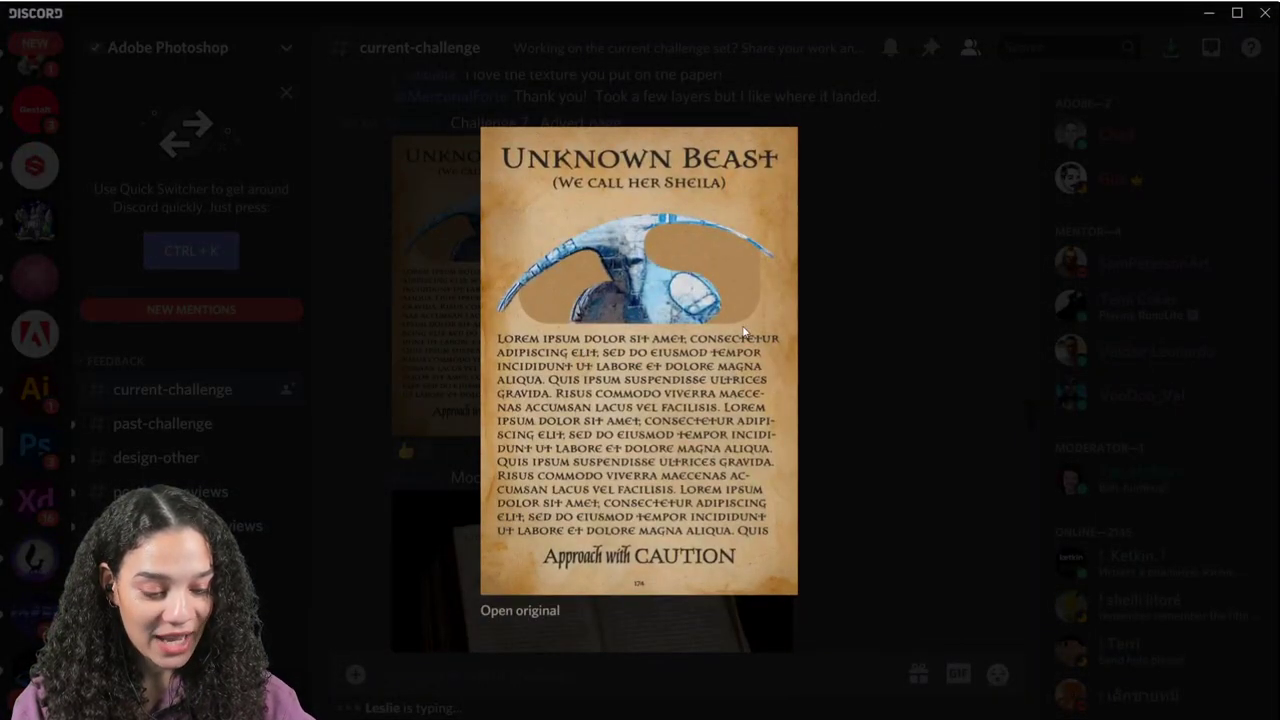
pyautogui.click(952, 283)
pyautogui.scroll(-2, 758, 394)
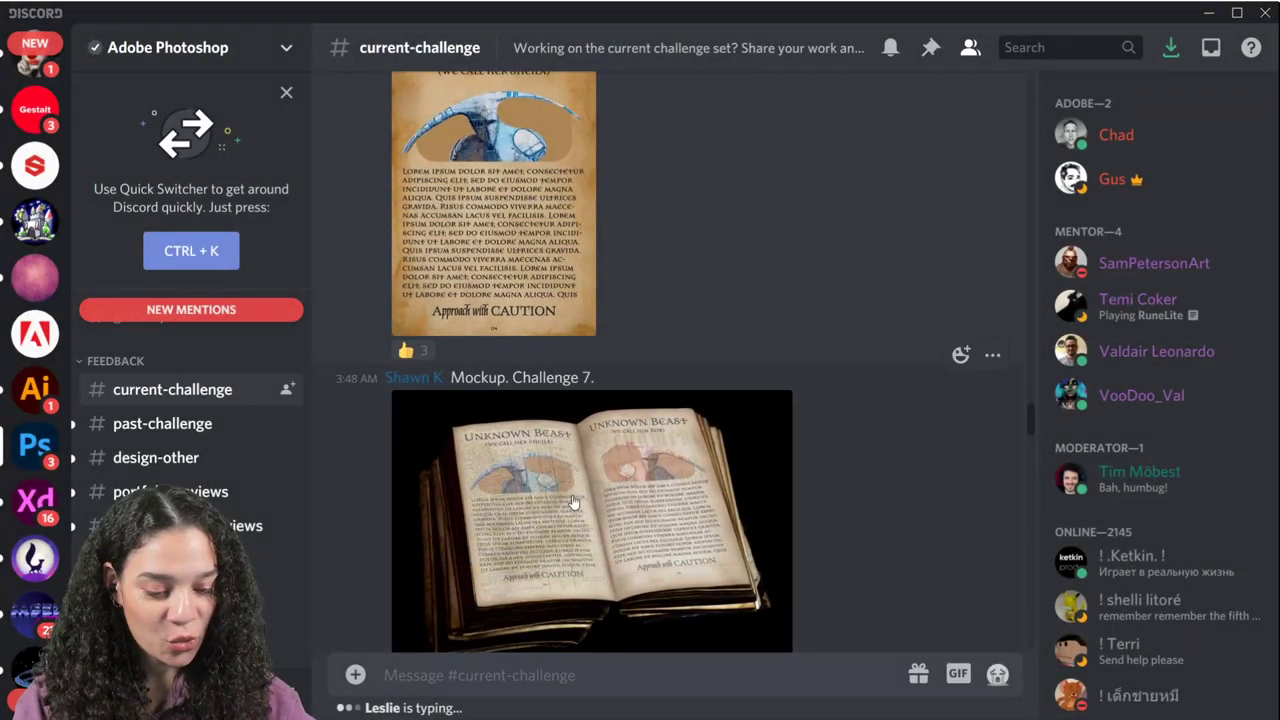
pyautogui.scroll(8, 810, 486)
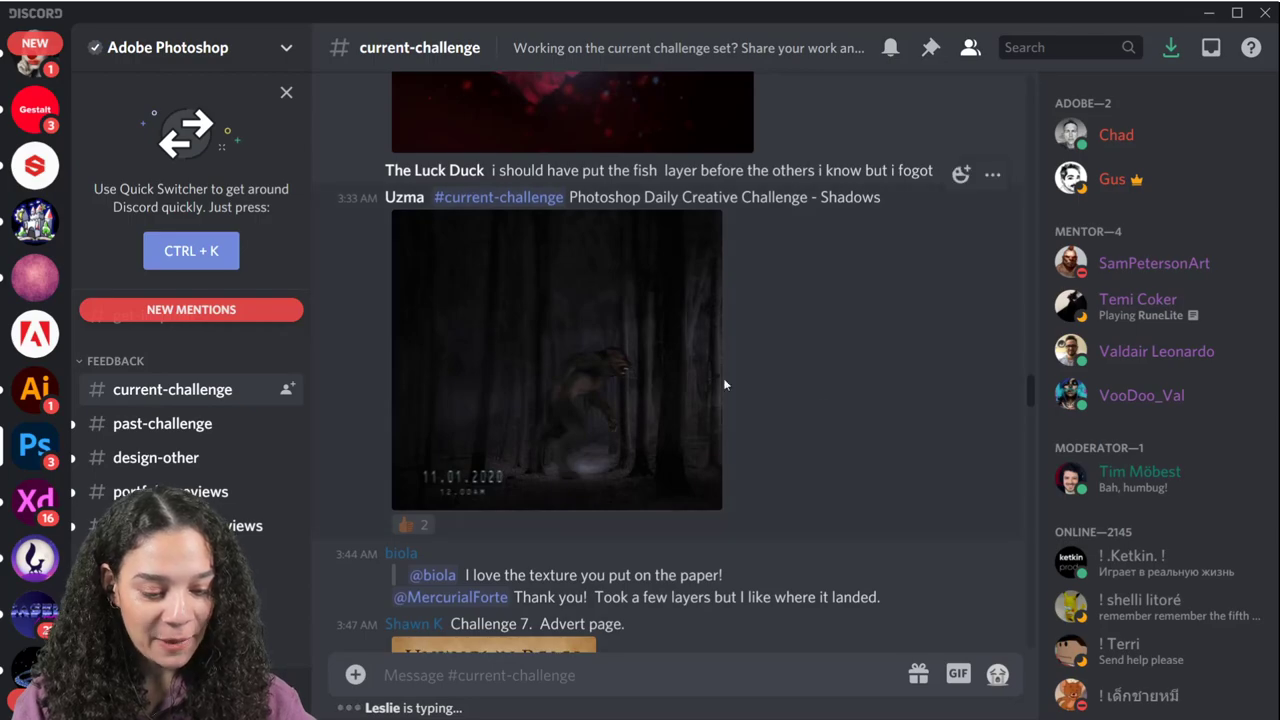
# - Preview the dark forest Shadows image and the Before fish image, then scroll up
pyautogui.click(626, 355)
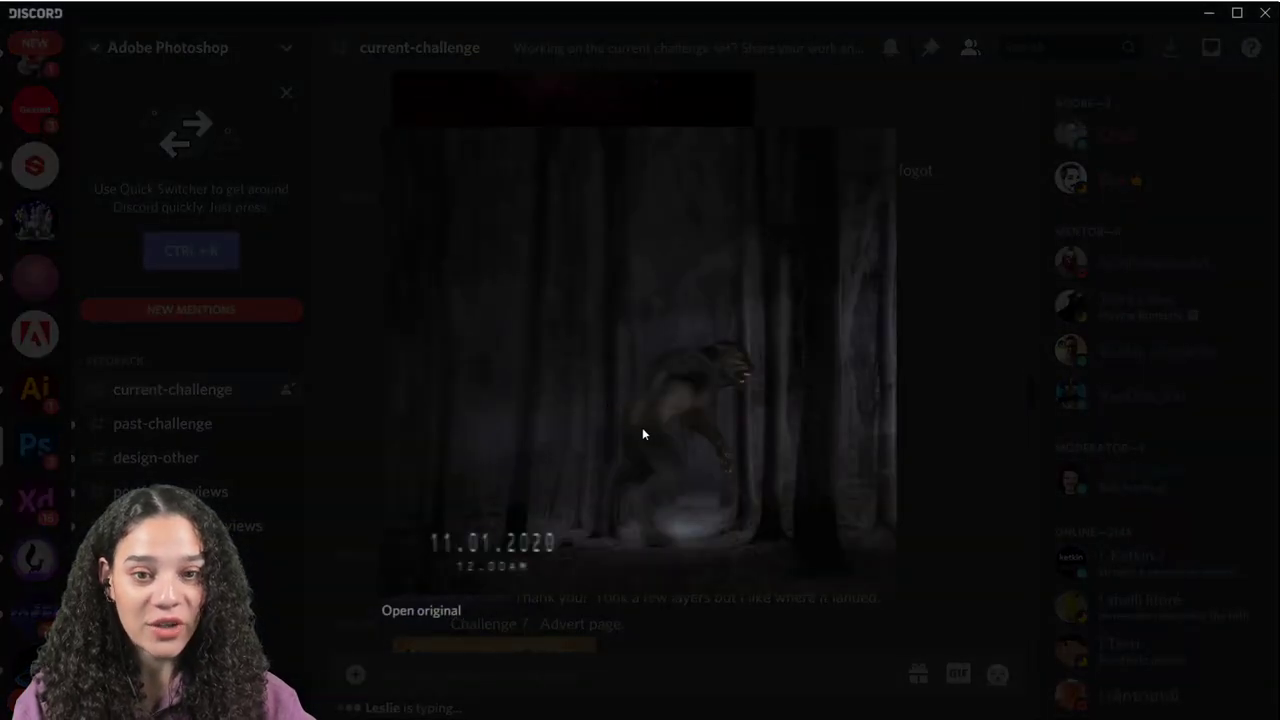
pyautogui.click(996, 345)
pyautogui.scroll(3, 849, 363)
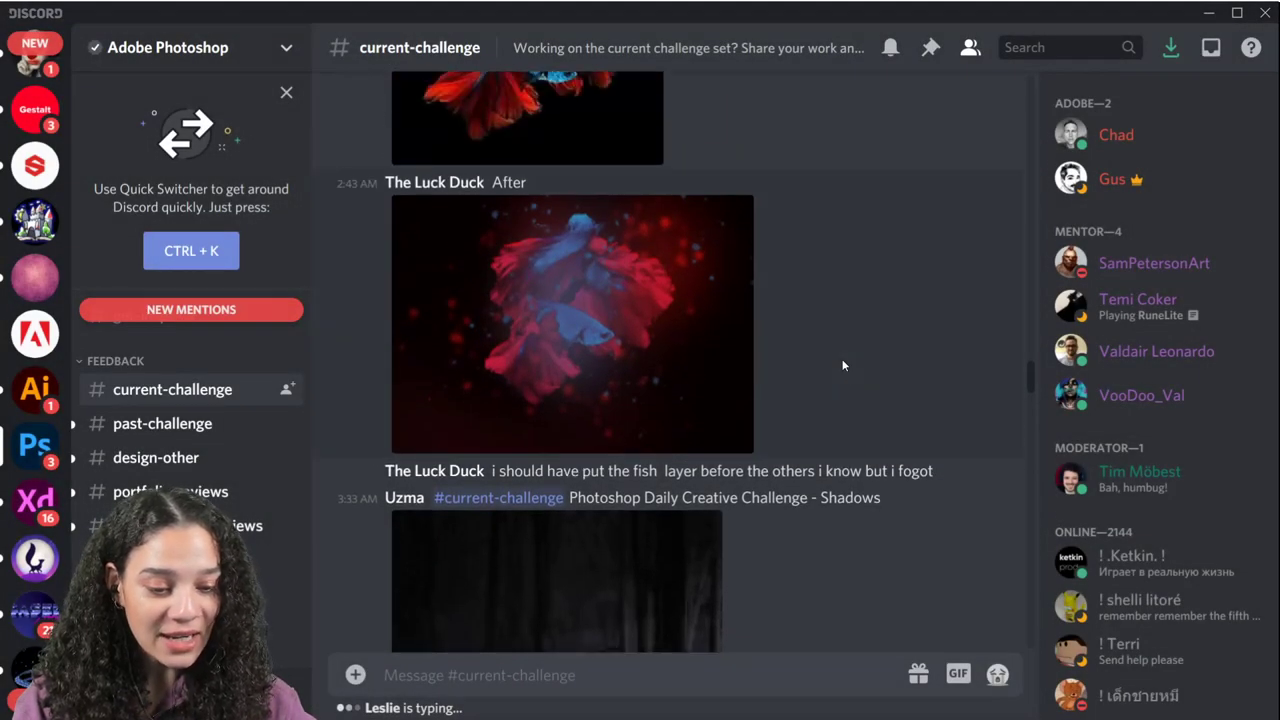
pyautogui.scroll(3, 709, 347)
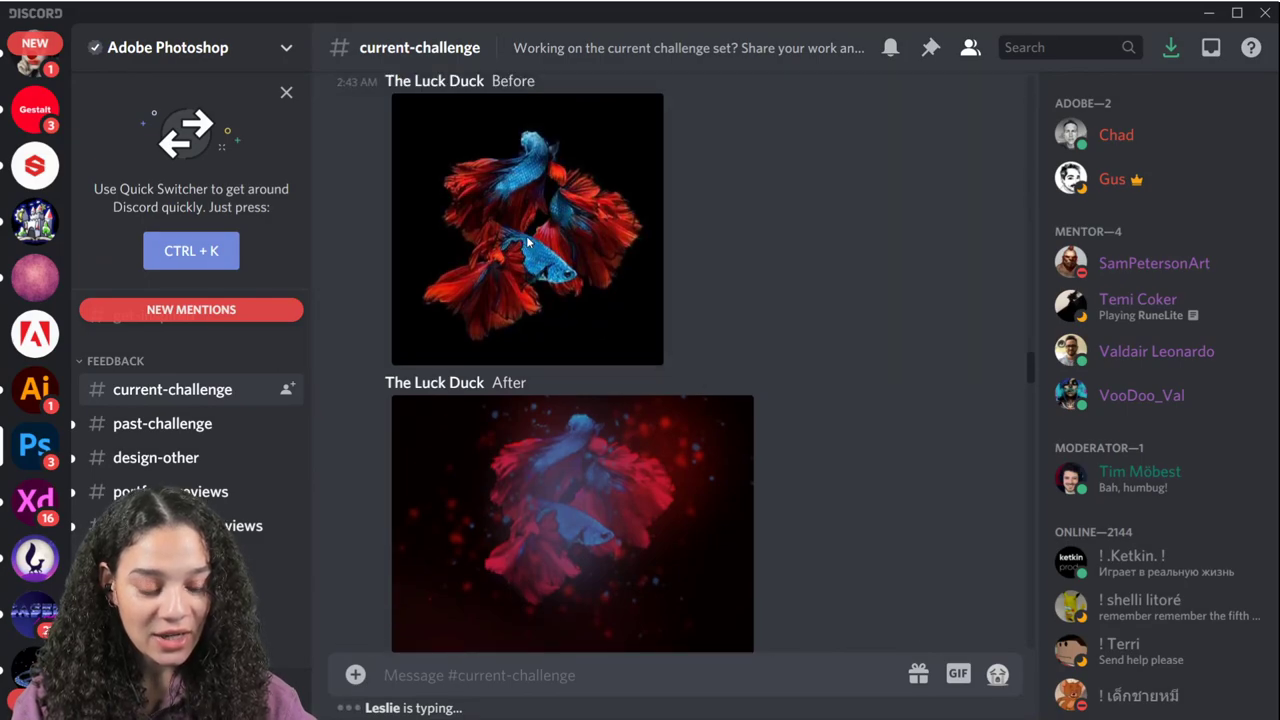
pyautogui.click(629, 333)
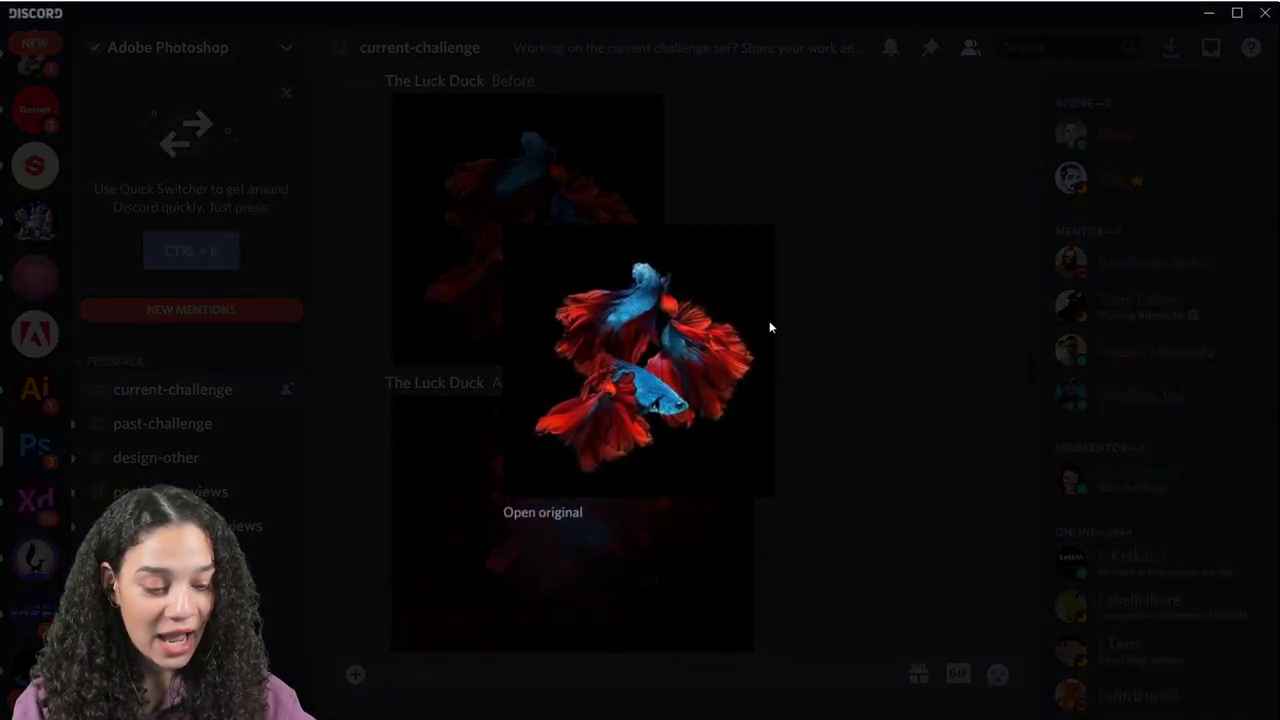
pyautogui.click(866, 311)
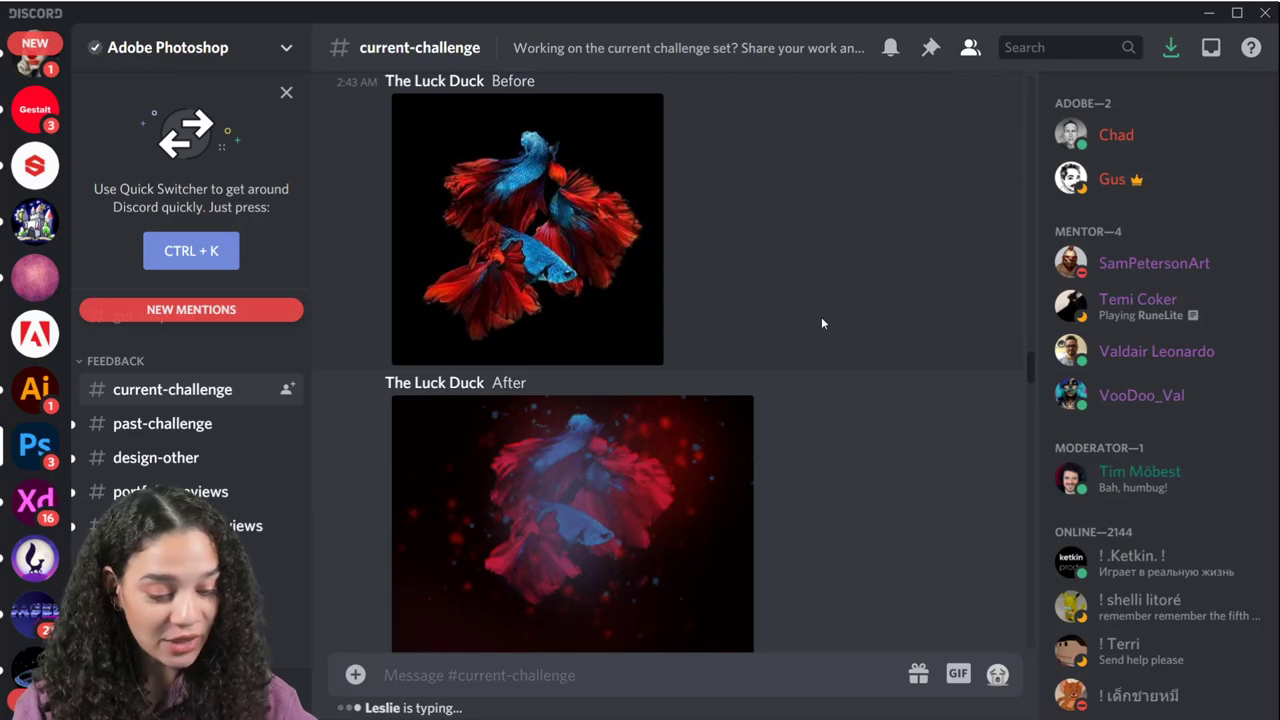
pyautogui.scroll(5, 821, 318)
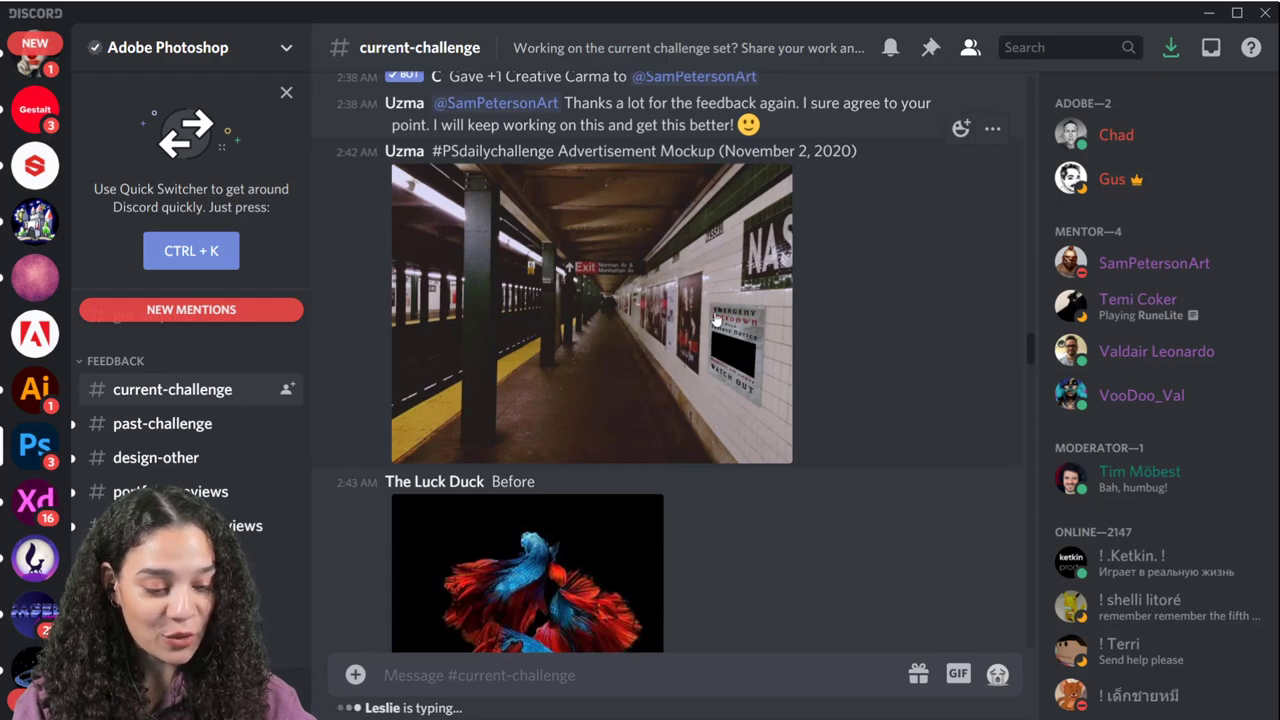
pyautogui.scroll(5, 859, 390)
pyautogui.scroll(4, 745, 360)
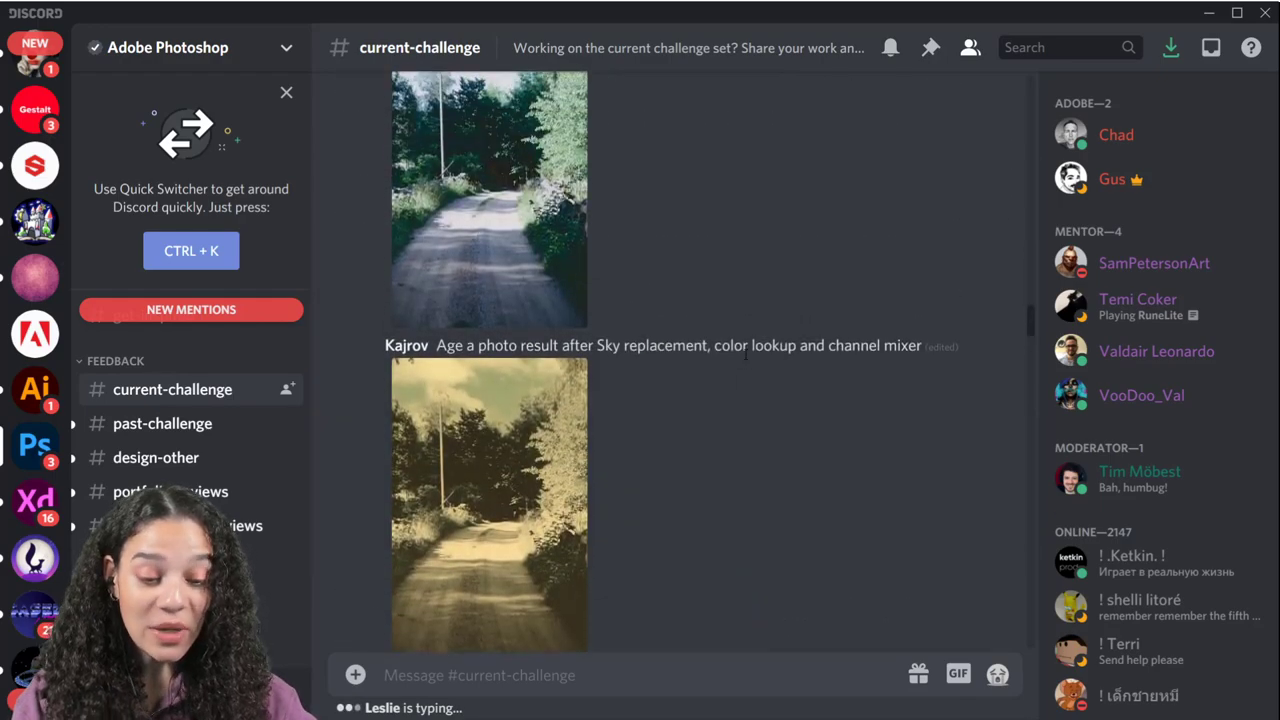
pyautogui.click(583, 237)
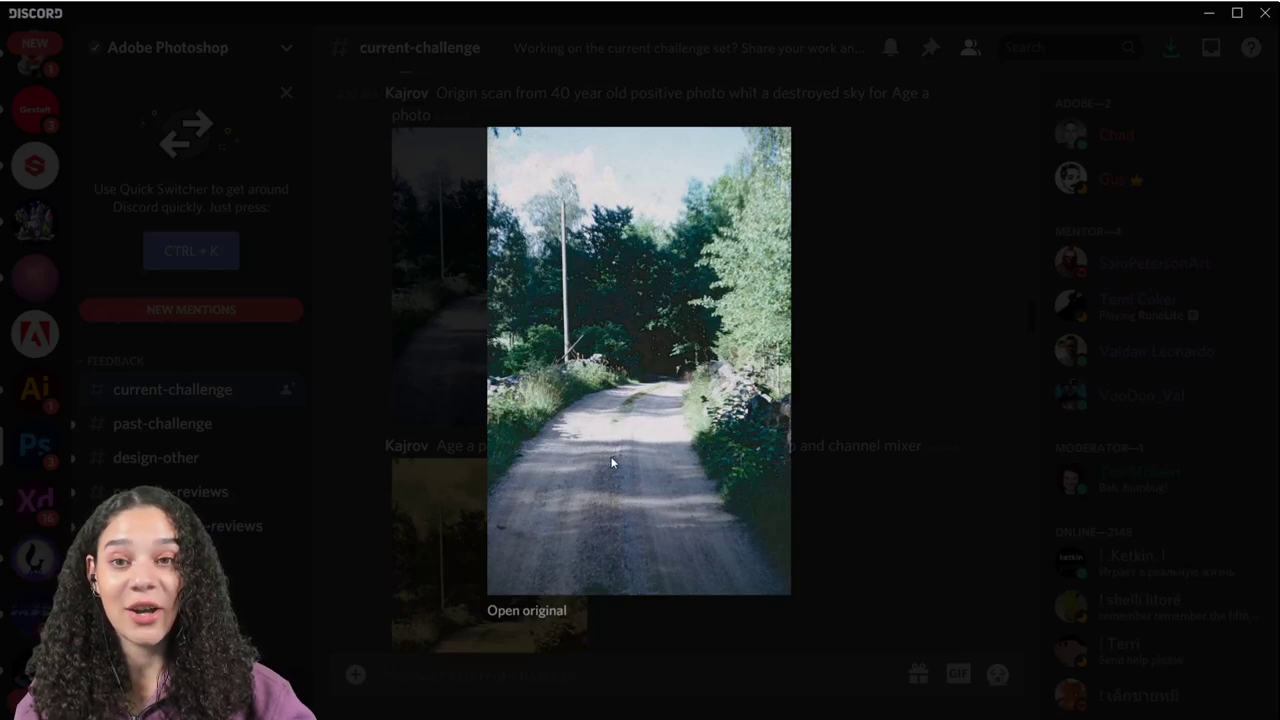
pyautogui.click(926, 364)
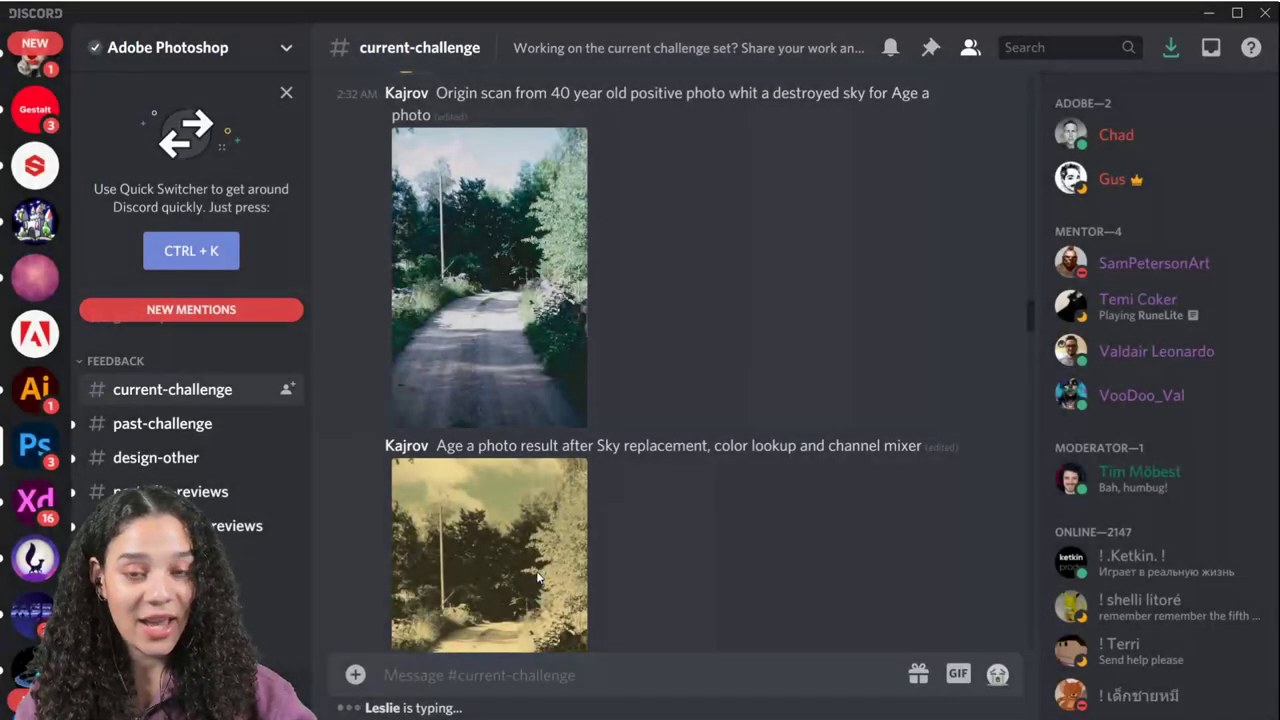
pyautogui.click(490, 560)
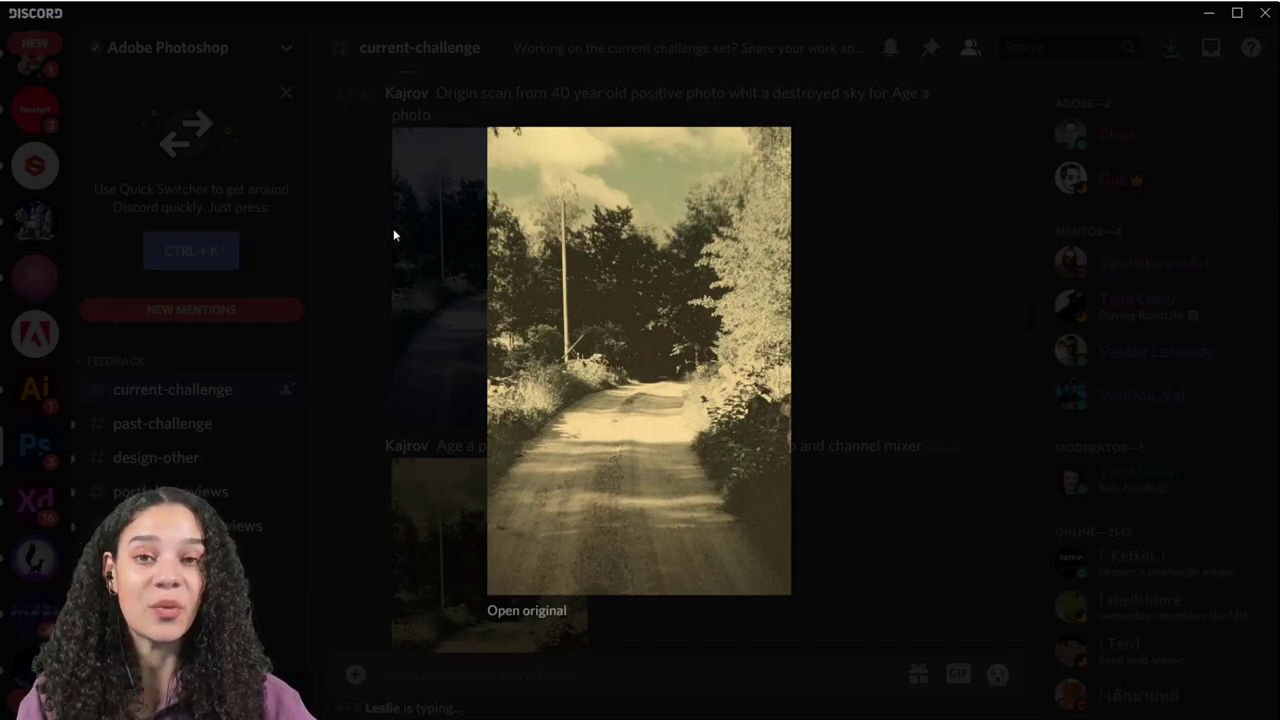
pyautogui.click(923, 331)
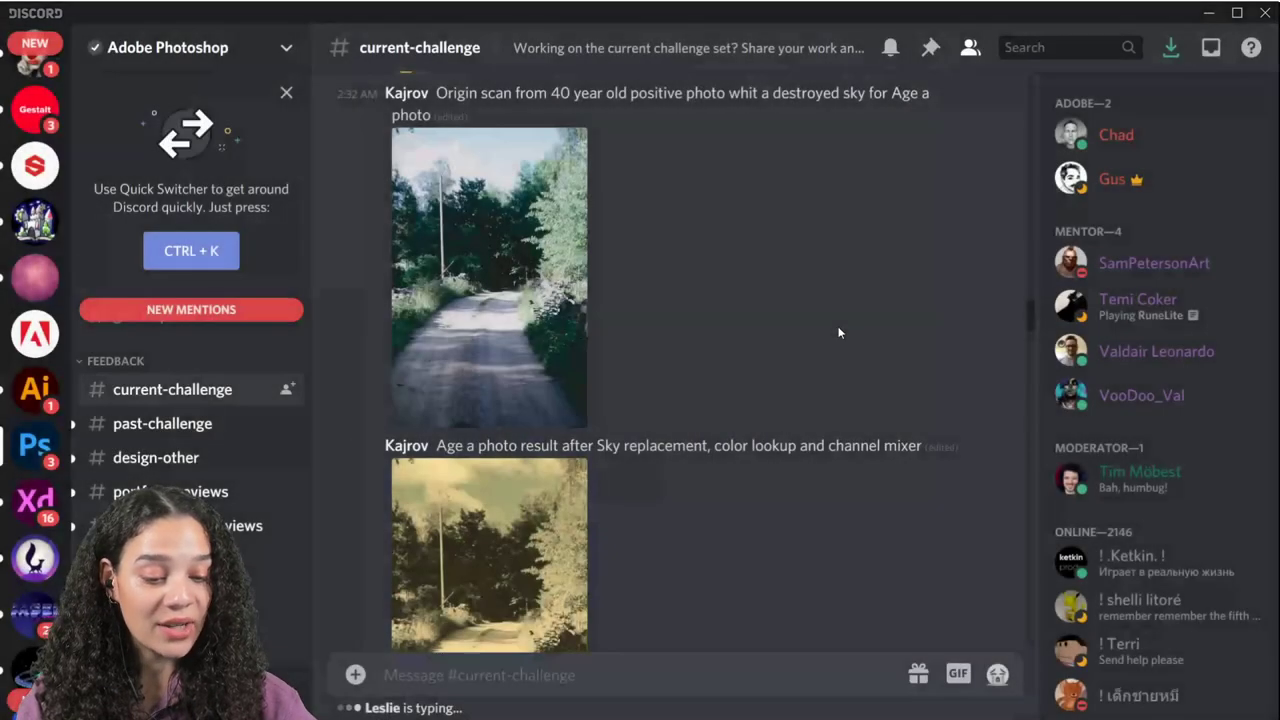
pyautogui.click(490, 280)
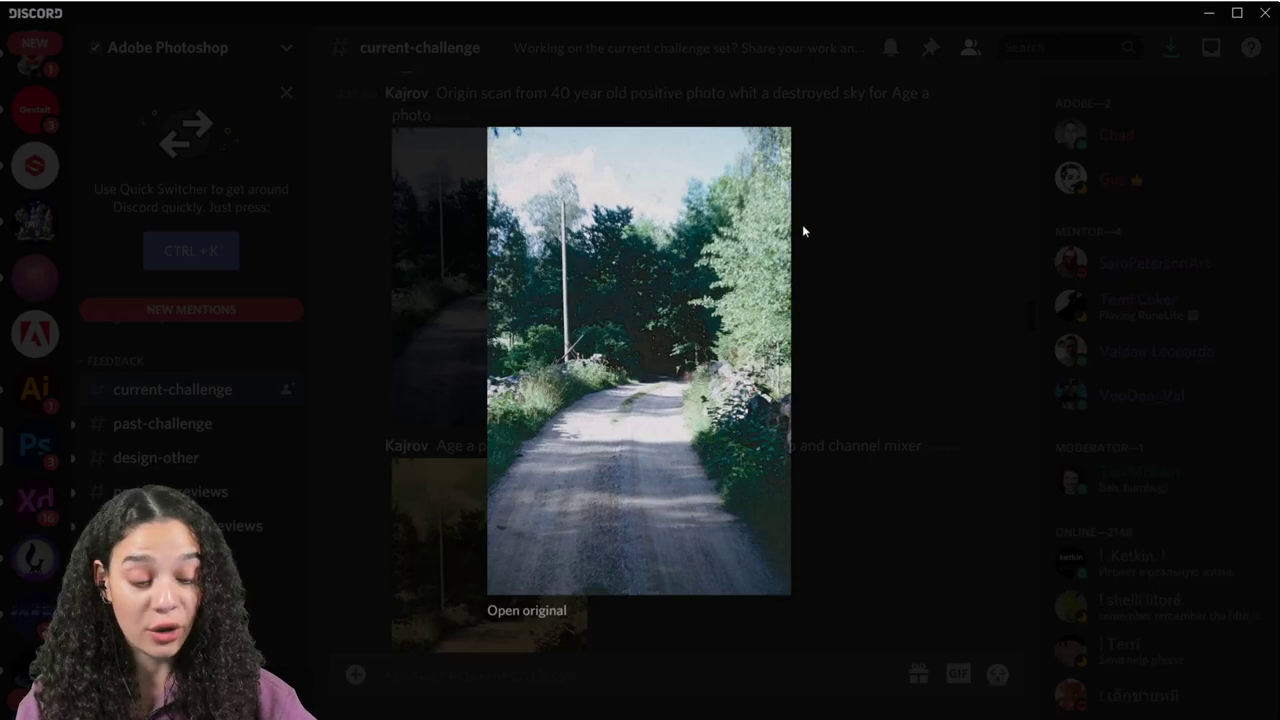
pyautogui.click(935, 263)
pyautogui.click(499, 568)
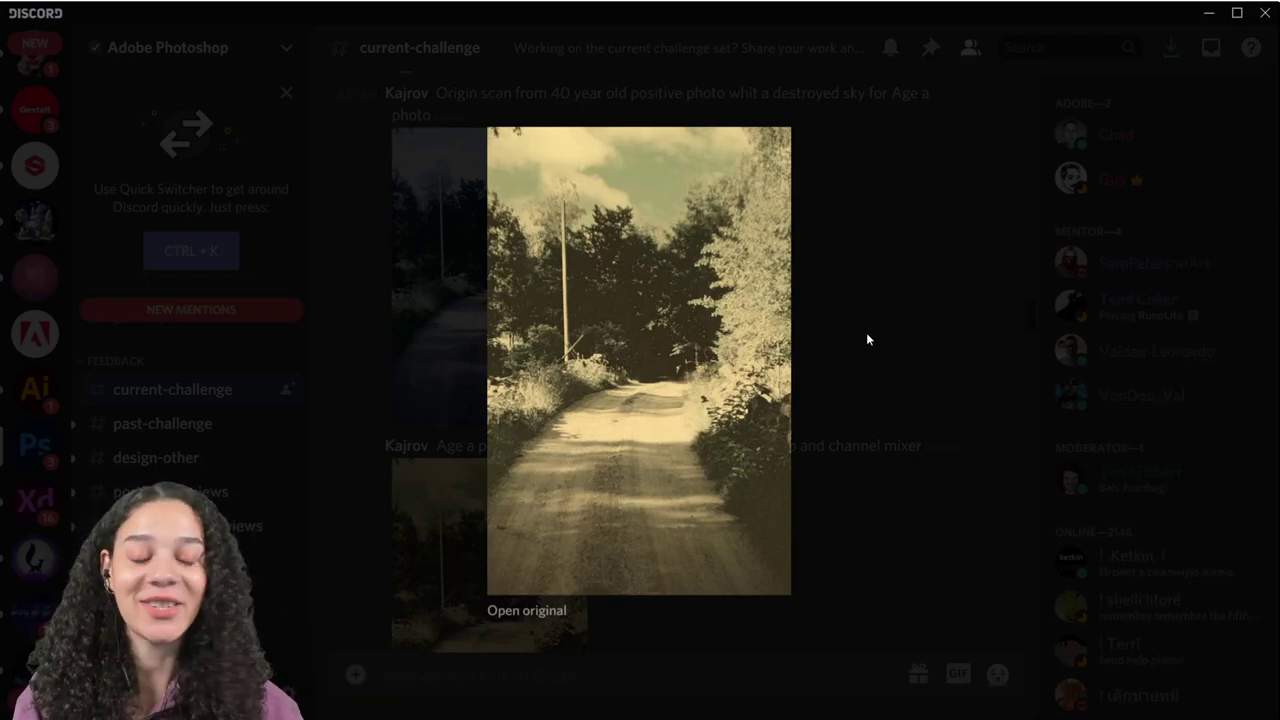
pyautogui.click(929, 264)
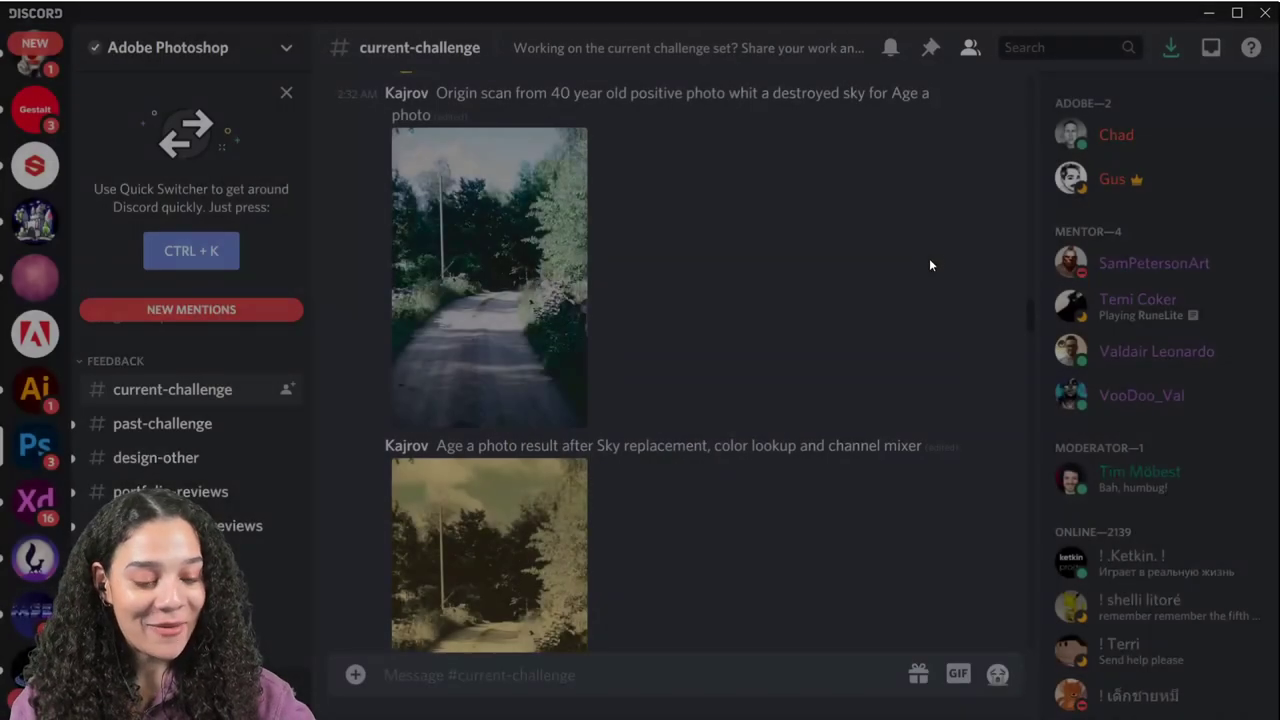
# - Scroll up through older challenge posts in the channel
pyautogui.scroll(10, 935, 270)
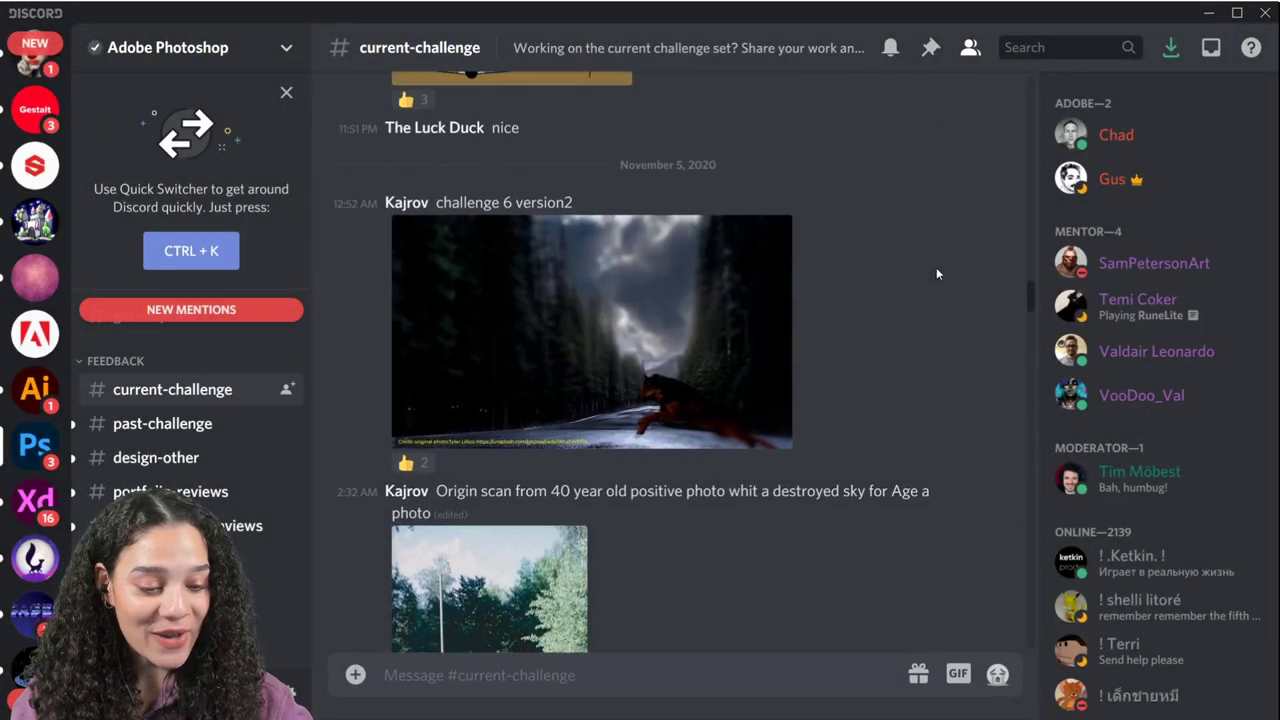
pyautogui.scroll(15, 936, 267)
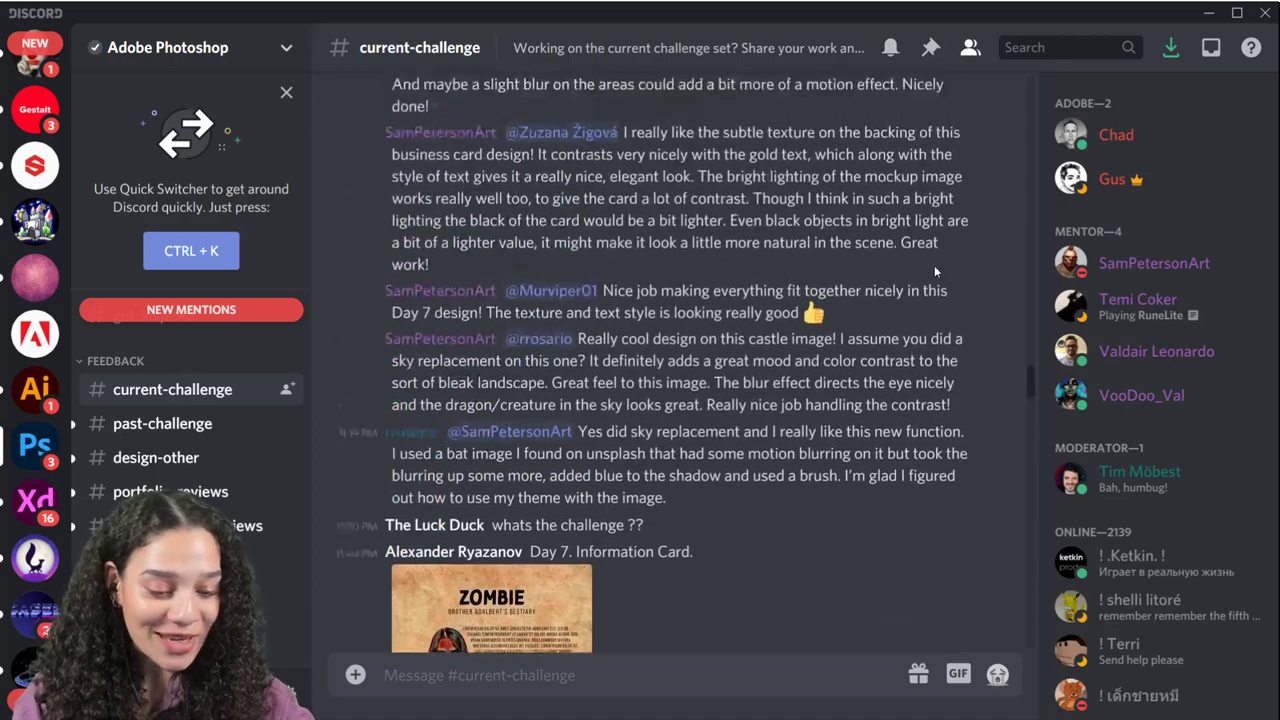
pyautogui.scroll(15, 935, 271)
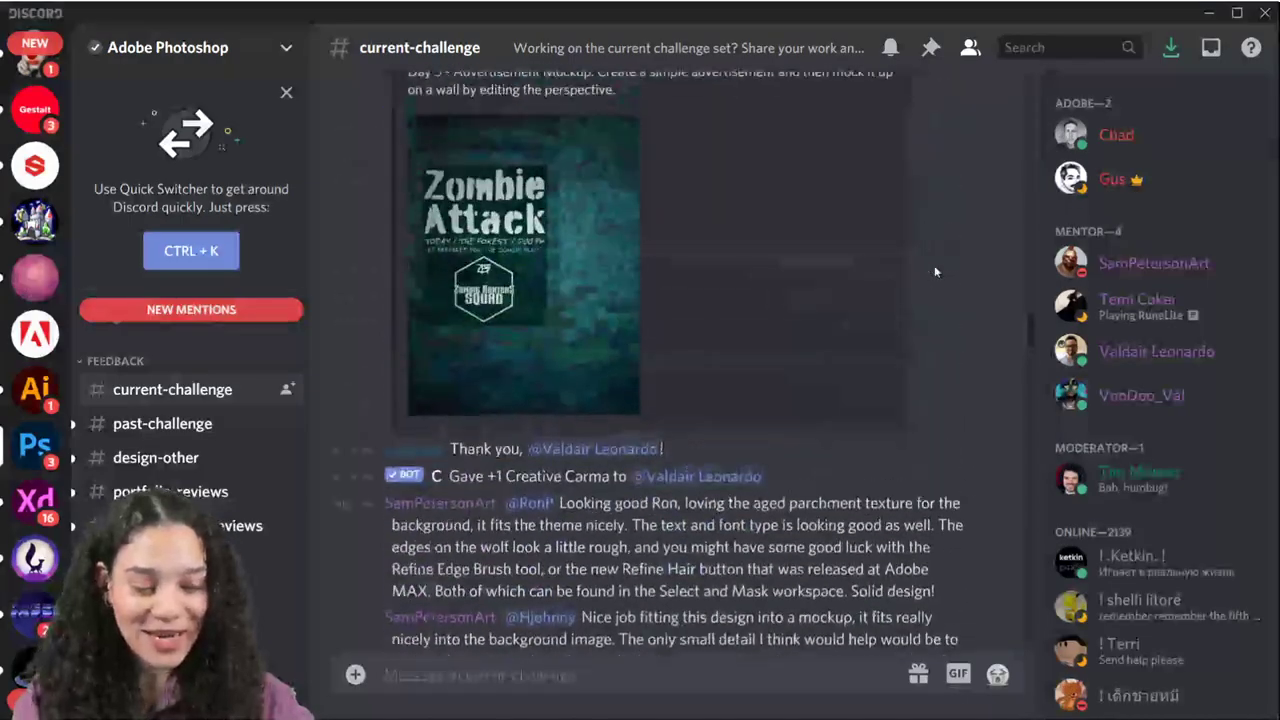
pyautogui.scroll(12, 934, 265)
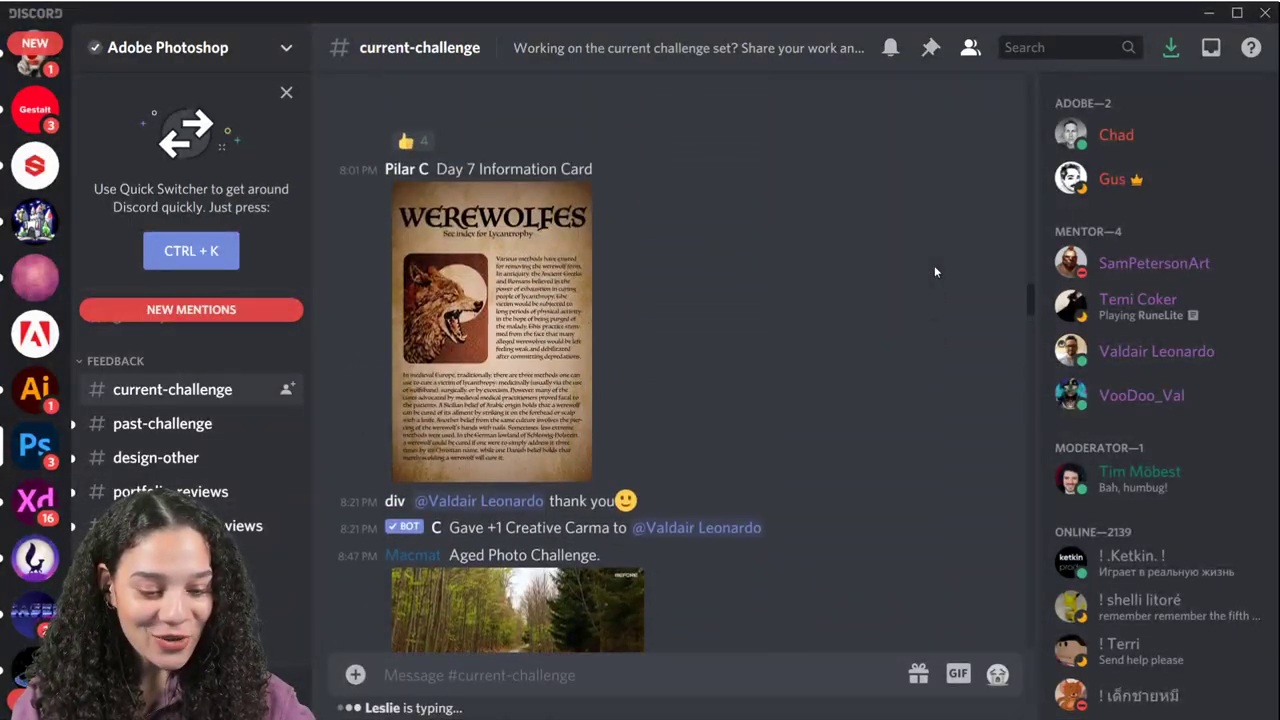
pyautogui.scroll(12, 934, 268)
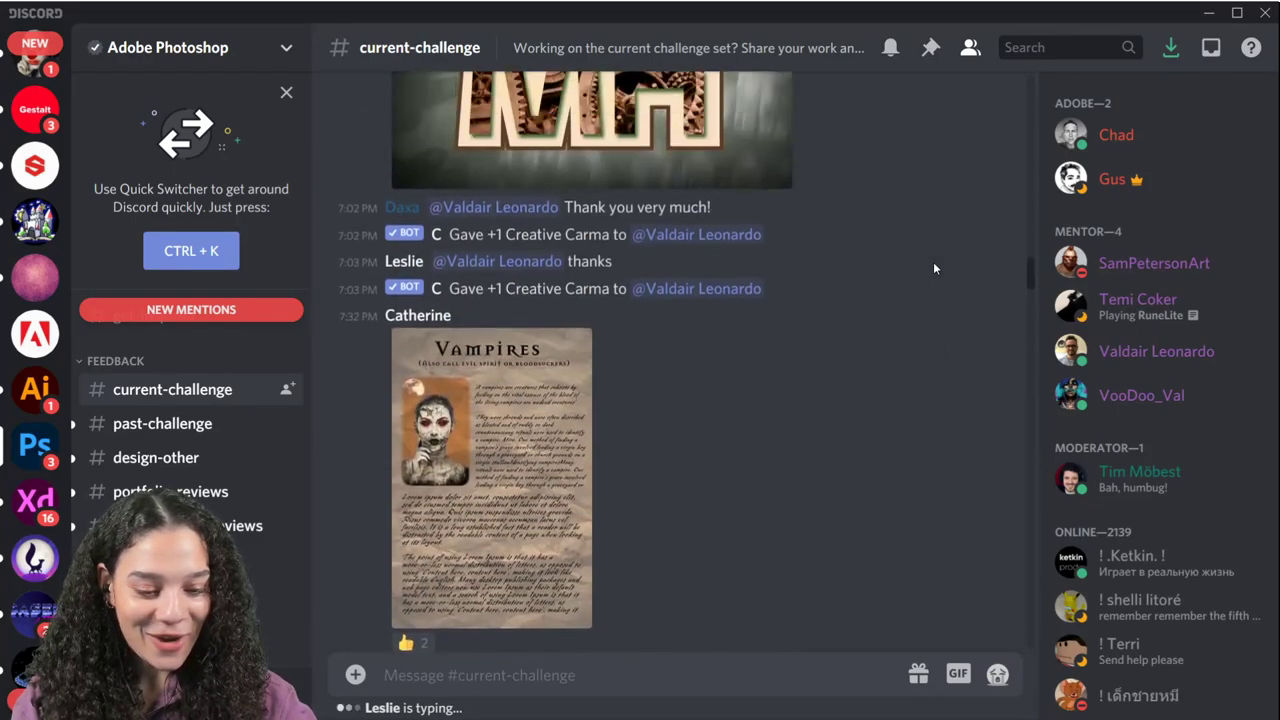
pyautogui.scroll(8, 933, 266)
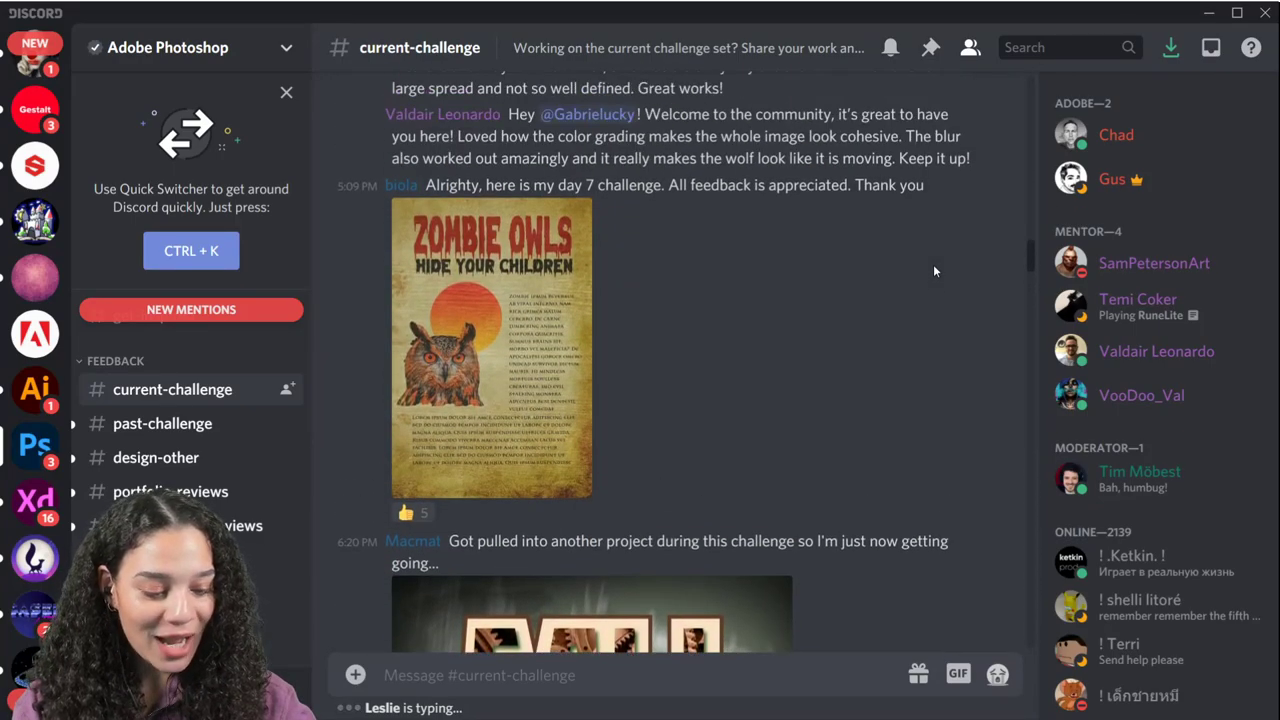
pyautogui.scroll(15, 932, 264)
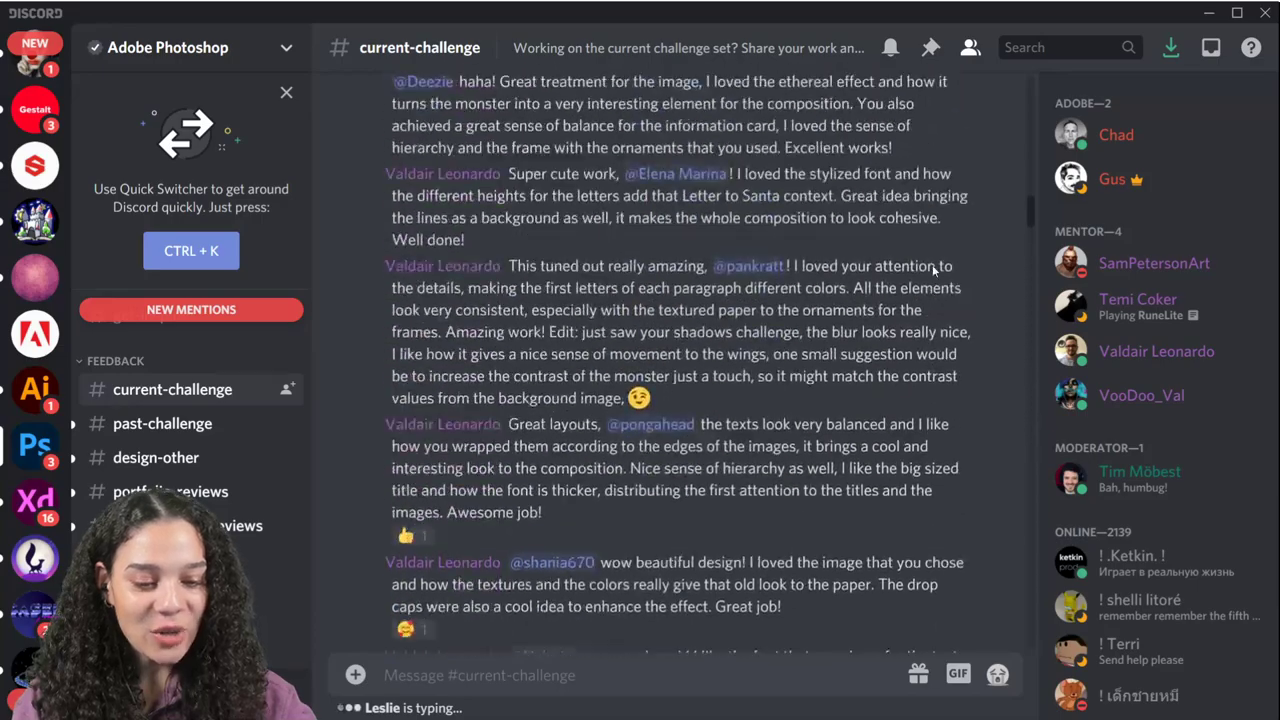
pyautogui.scroll(10, 932, 264)
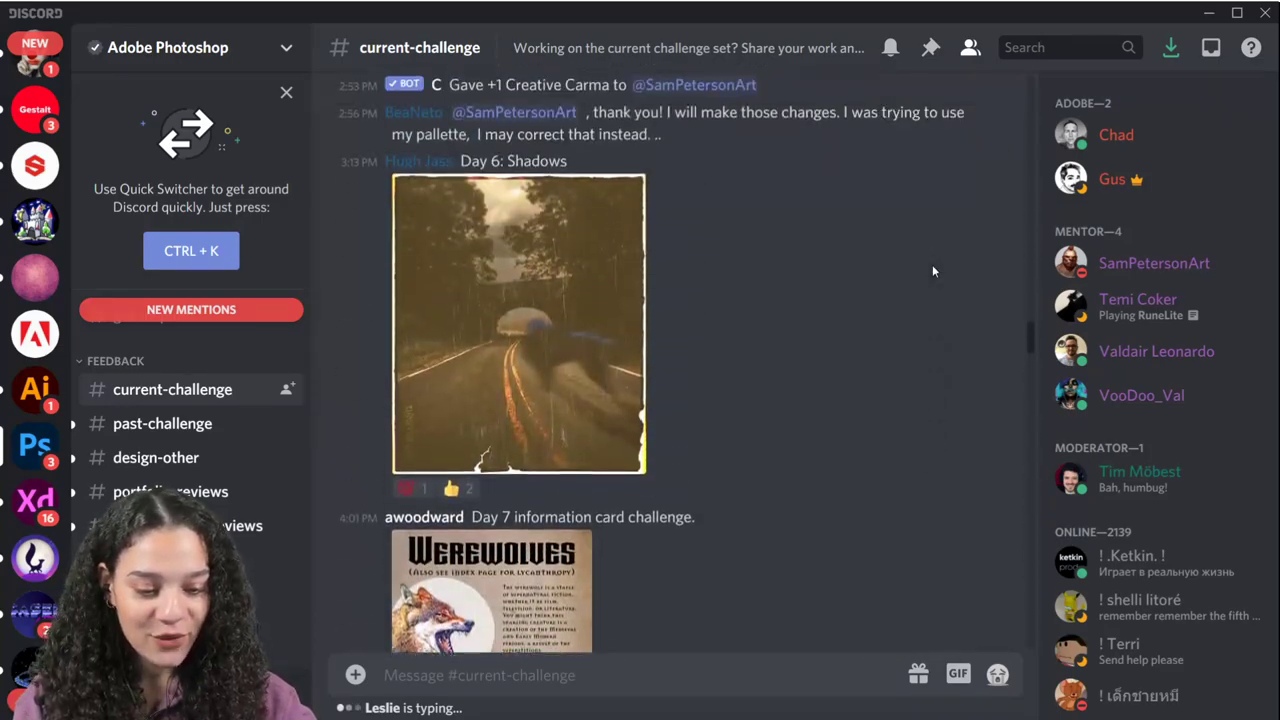
pyautogui.scroll(10, 932, 264)
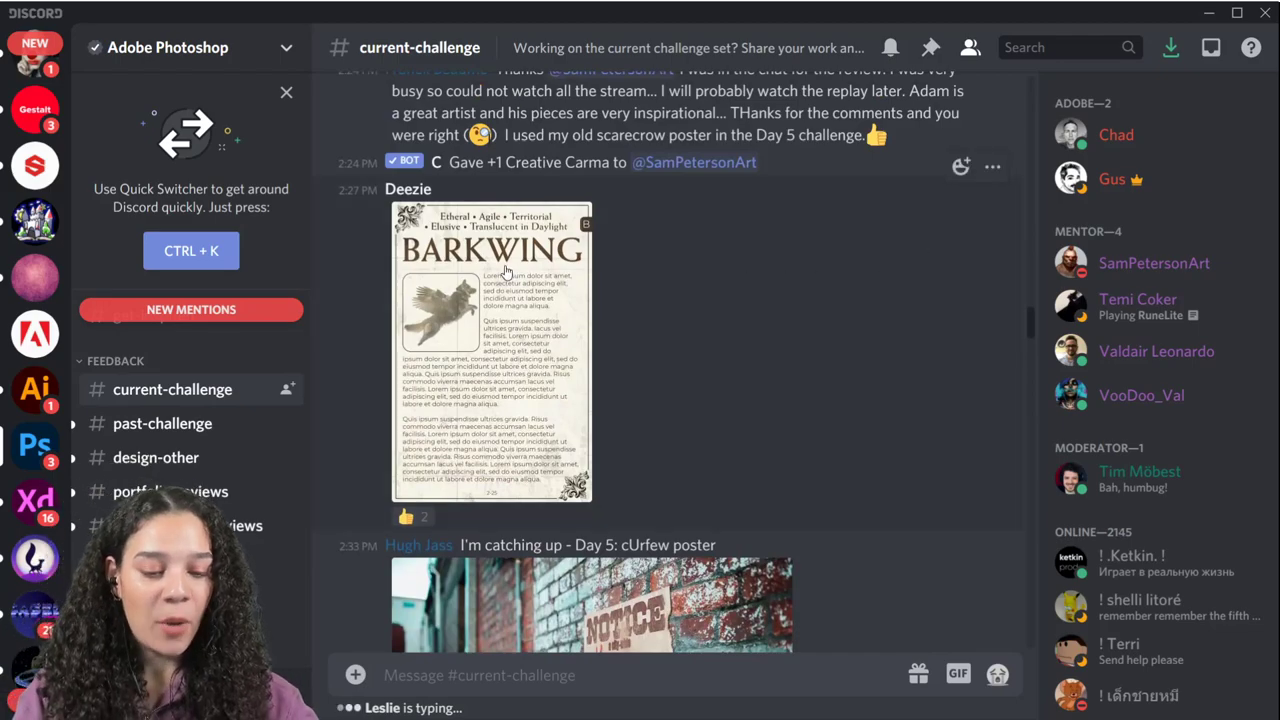
# - Preview the BARKWING poster enlarged, then minimize Discord to return to Photoshop
pyautogui.click(509, 305)
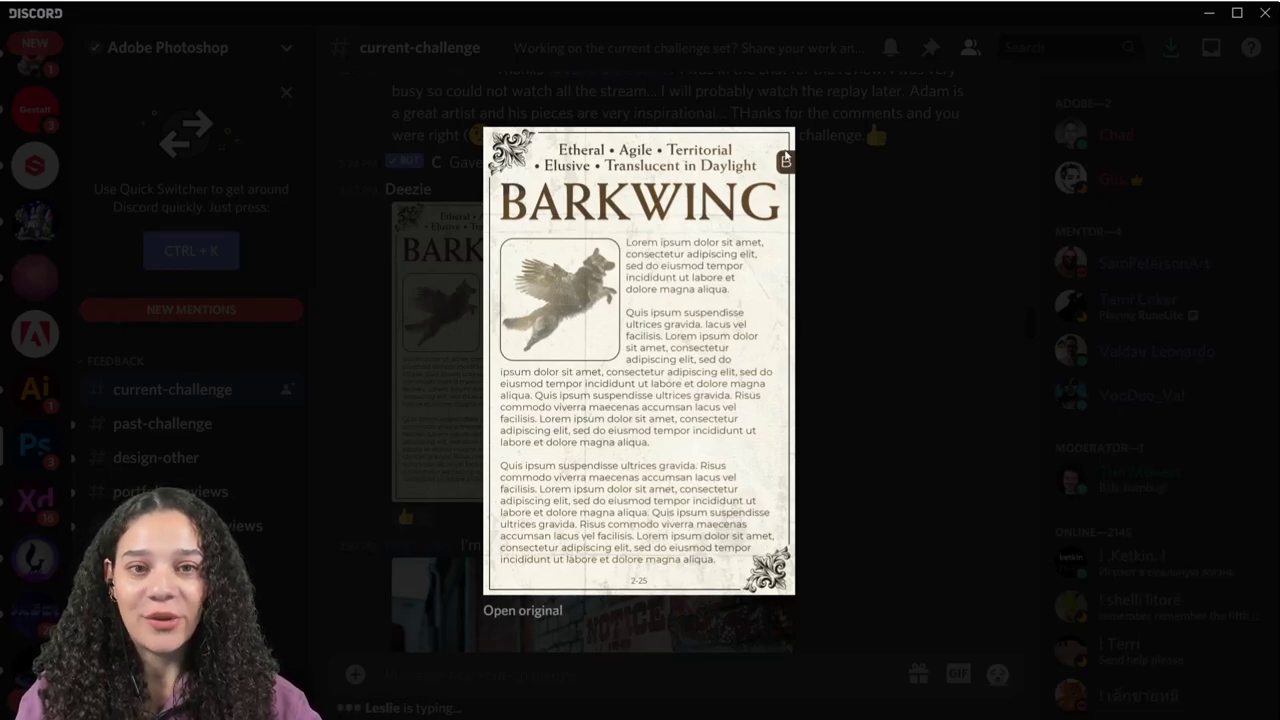
pyautogui.click(915, 388)
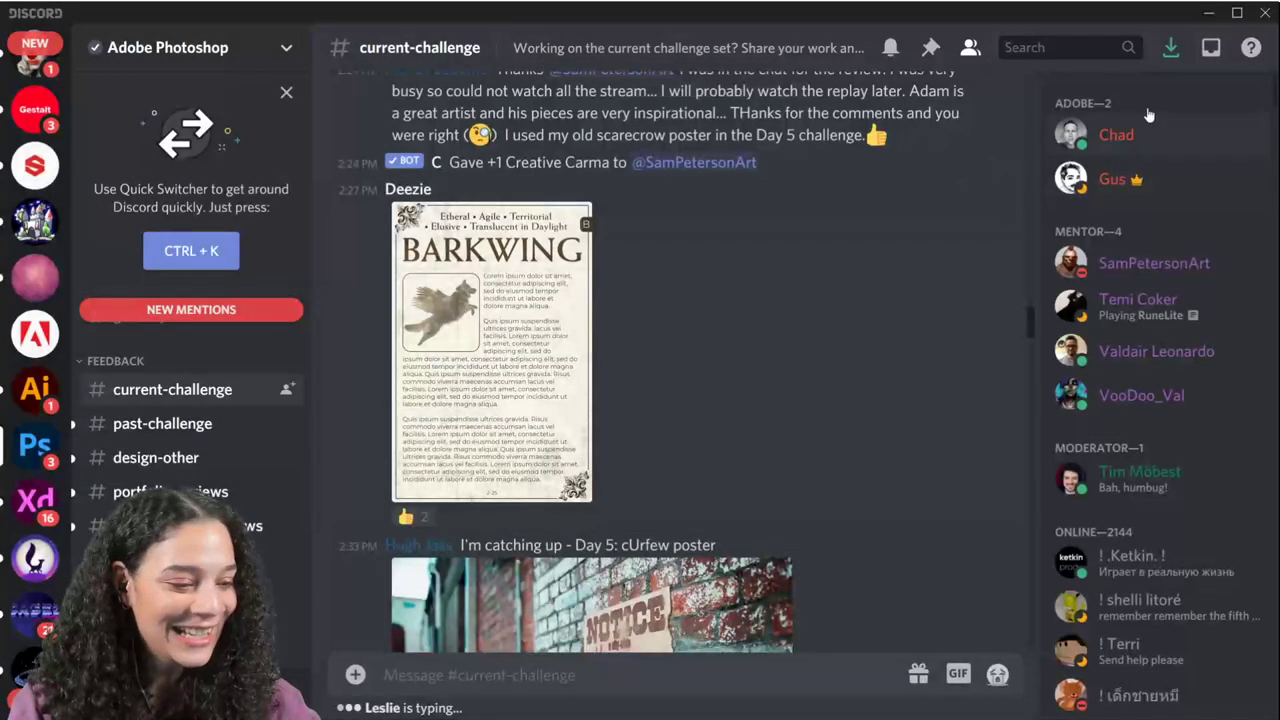
pyautogui.click(1209, 14)
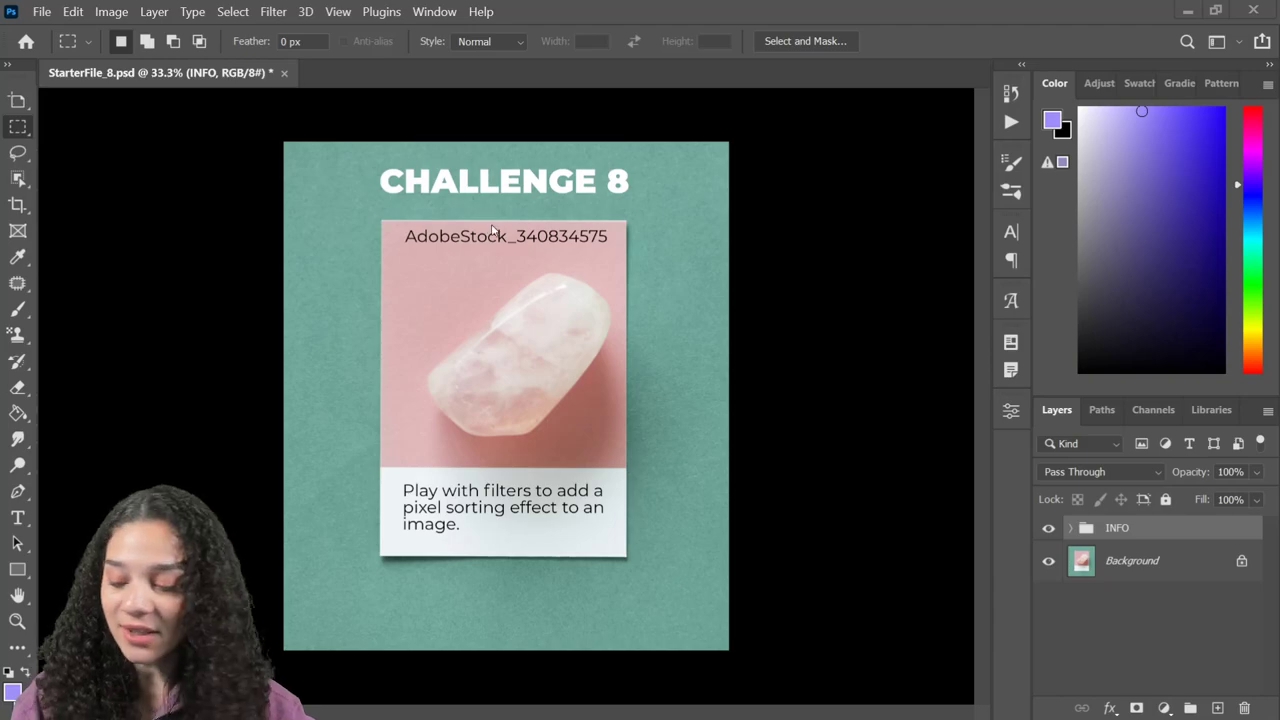
# - Select all the text of the AdobeStock_340834575 label with the Type tool
pyautogui.press('t')
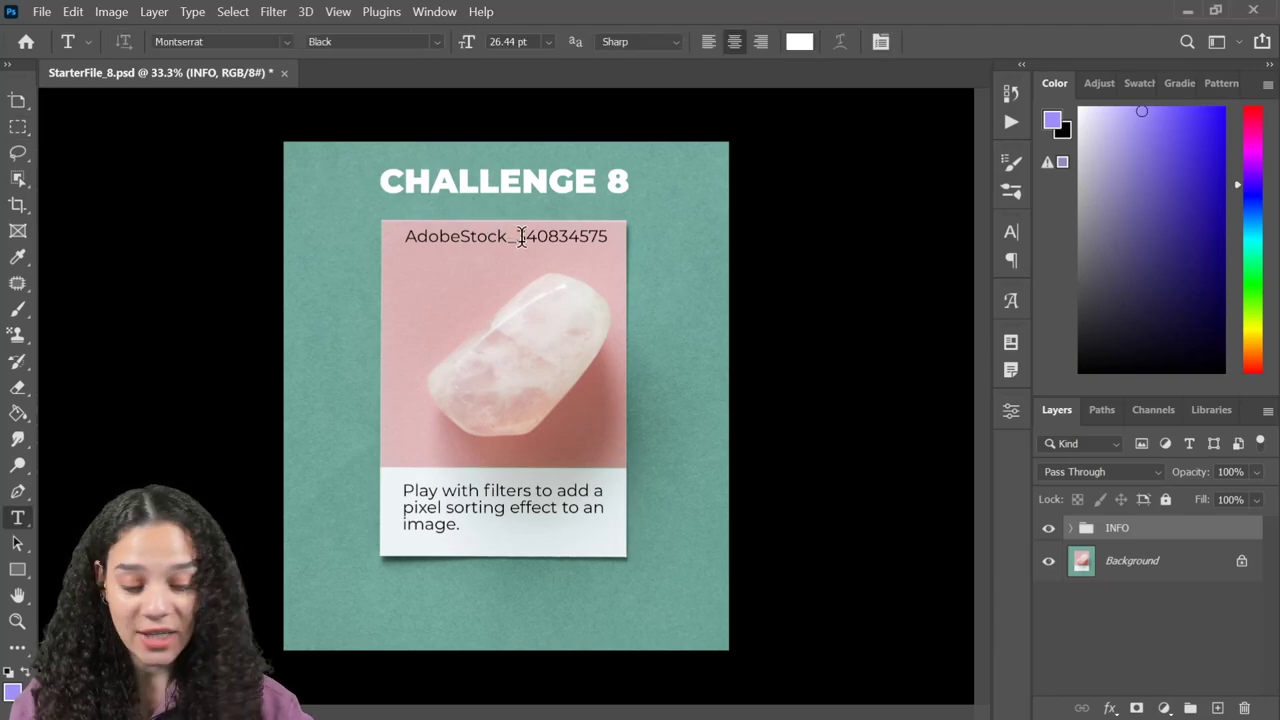
pyautogui.click(520, 237)
pyautogui.hotkey('ctrl', 'a')
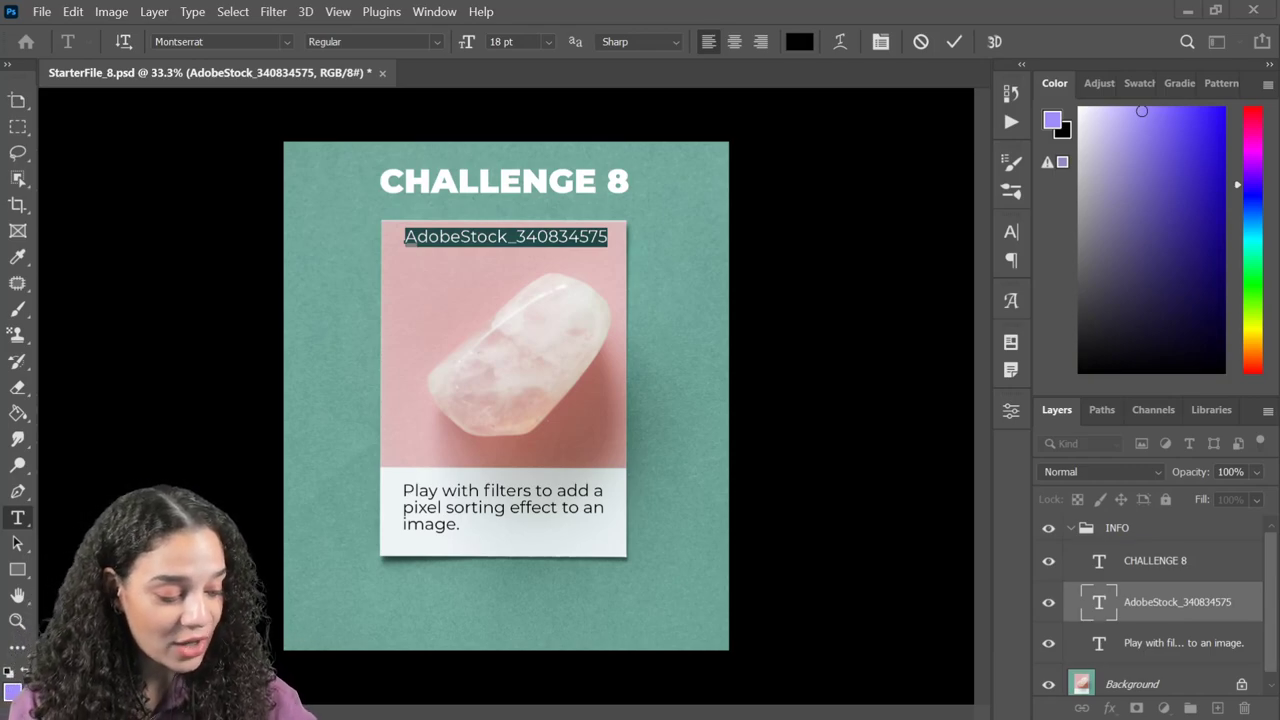
# - Commit the label edit and collapse the INFO group
pyautogui.click(1075, 532)
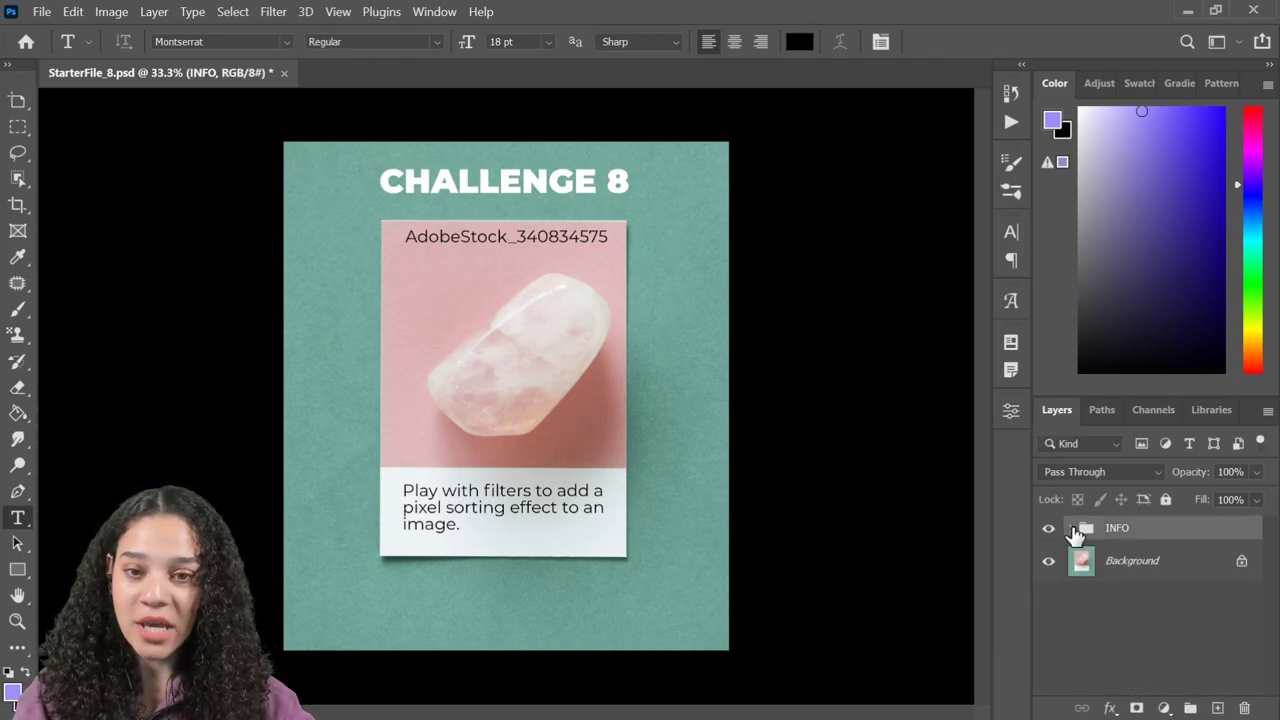
pyautogui.hotkey('ctrl', '-')
pyautogui.hotkey('ctrl', '+')
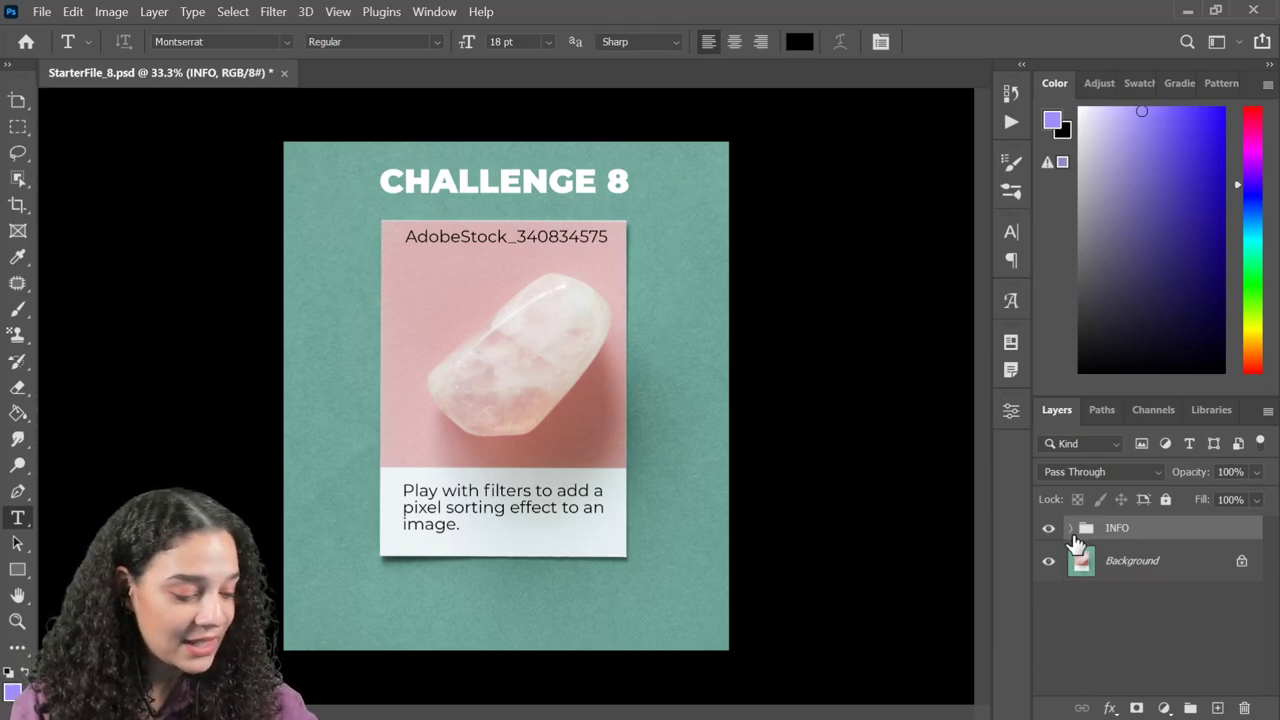
# - Hide the INFO group, view the card at 50%, and show the Libraries panel
pyautogui.click(1048, 528)
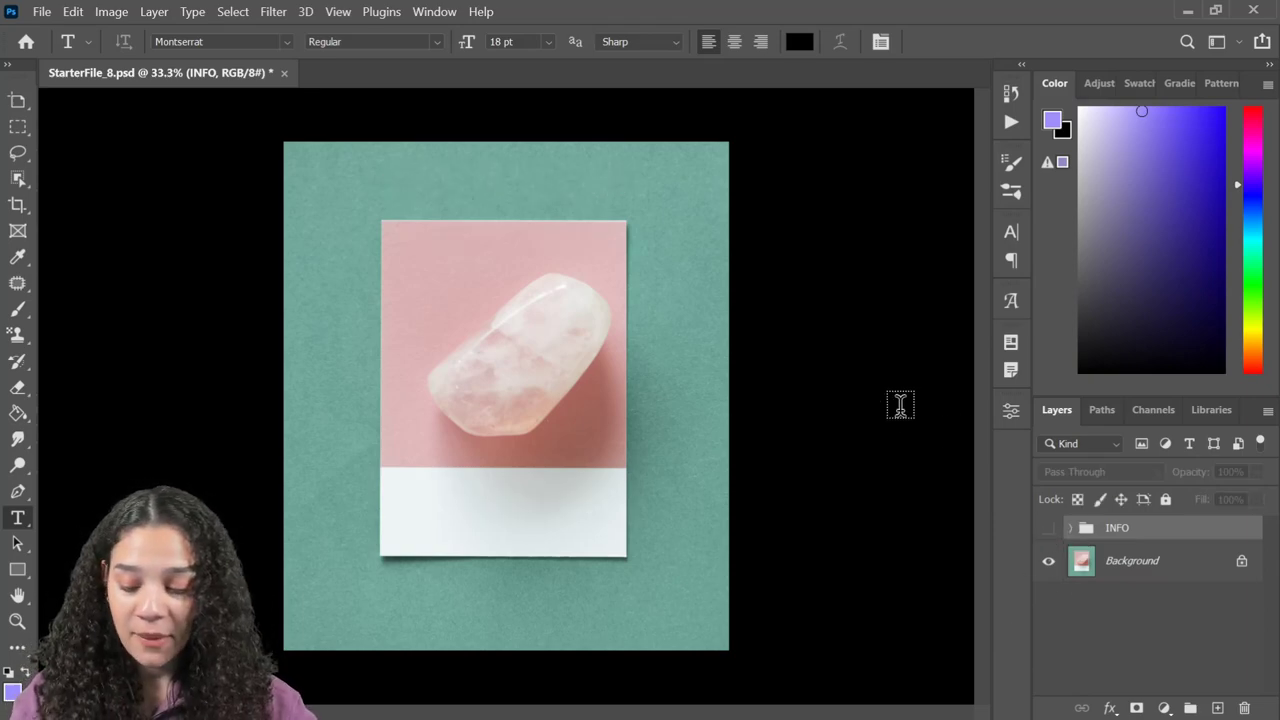
pyautogui.hotkey('ctrl', '+')
pyautogui.hotkey('ctrl', '-')
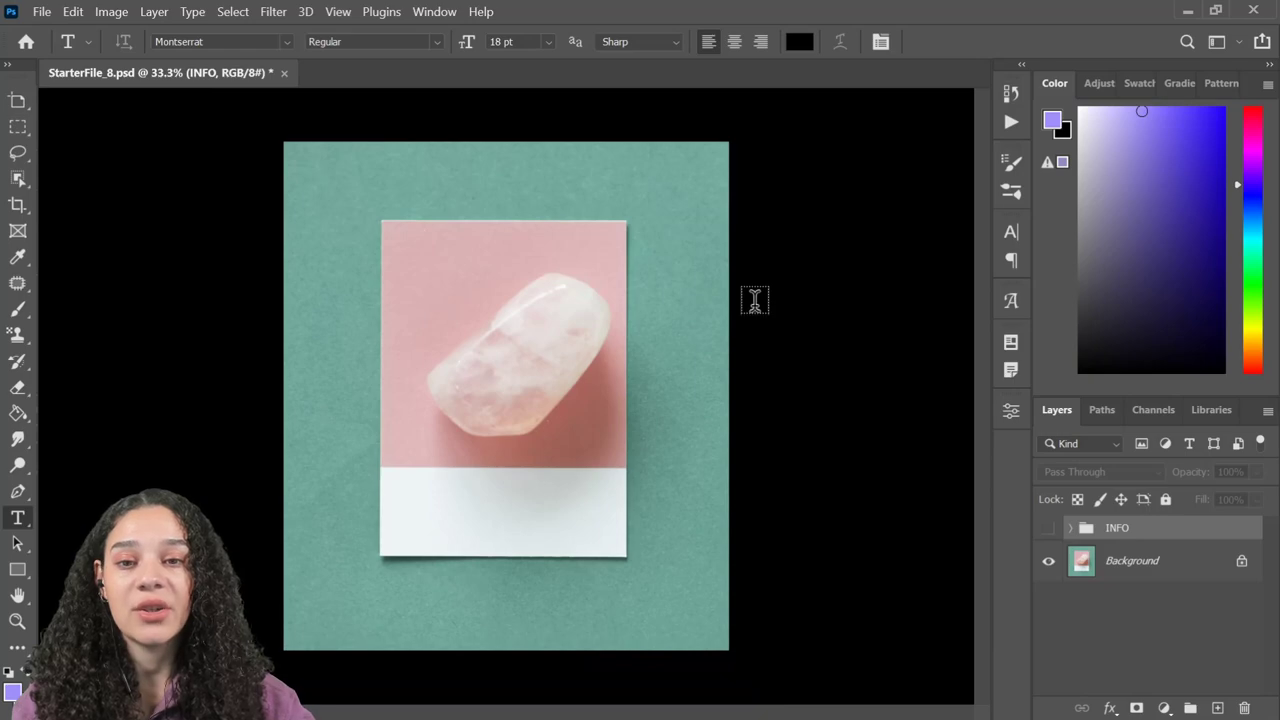
pyautogui.hotkey('ctrl', '+')
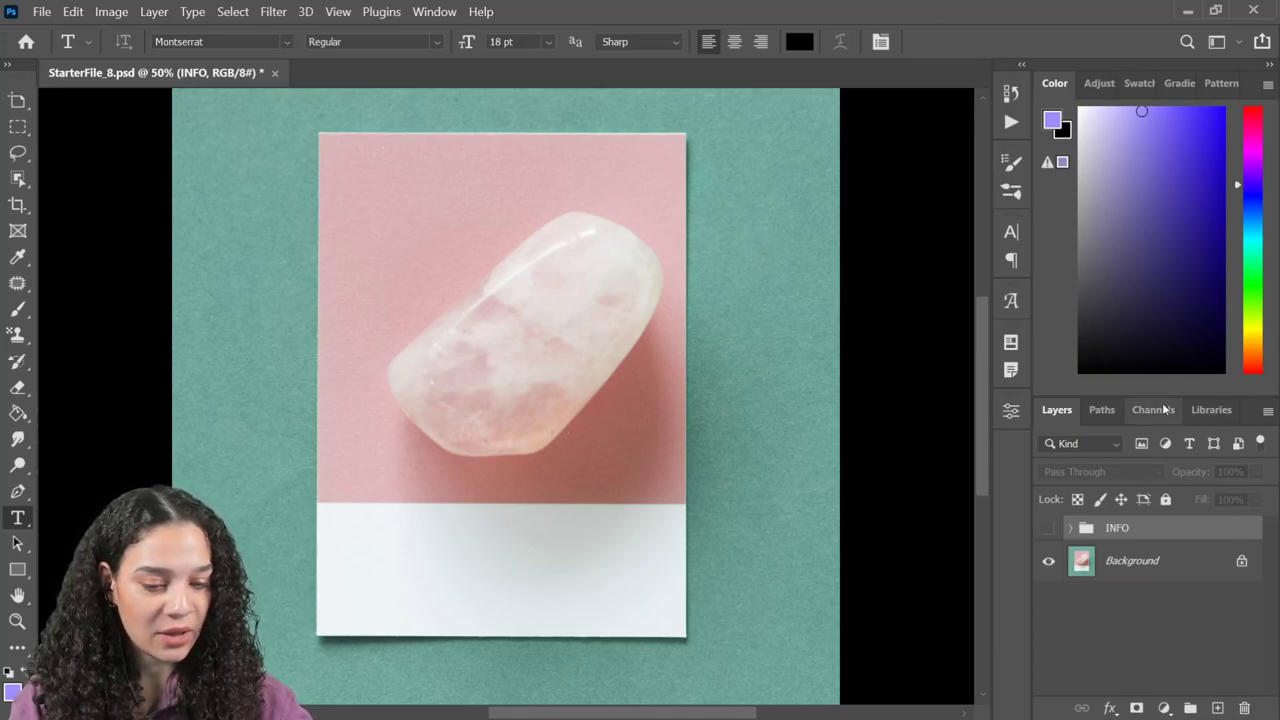
pyautogui.click(1212, 412)
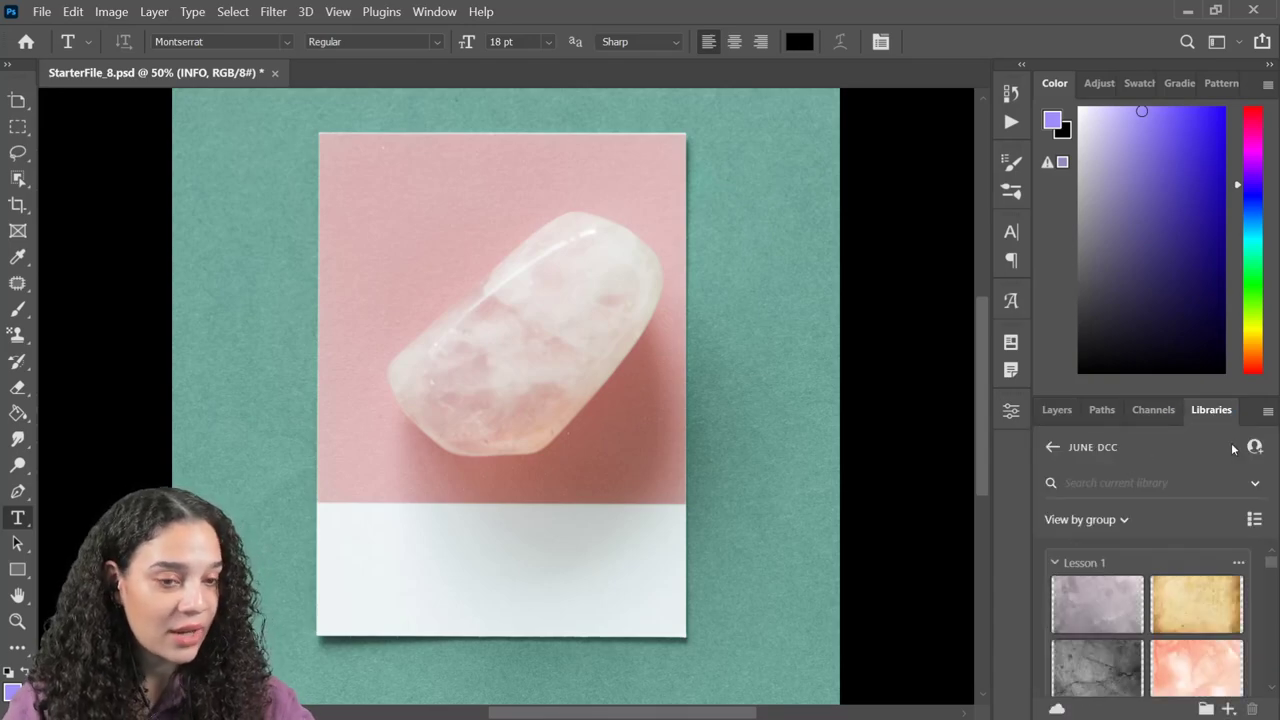
pyautogui.scroll(-10, 1185, 645)
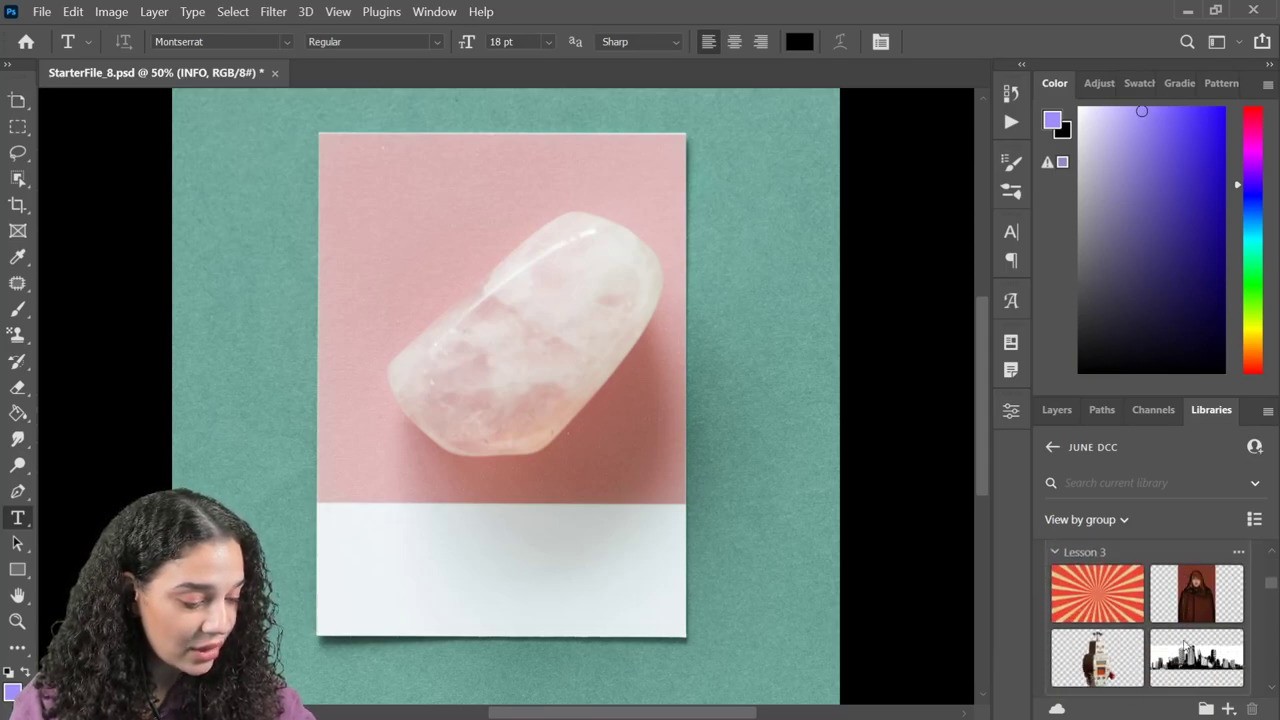
pyautogui.scroll(-8, 1190, 645)
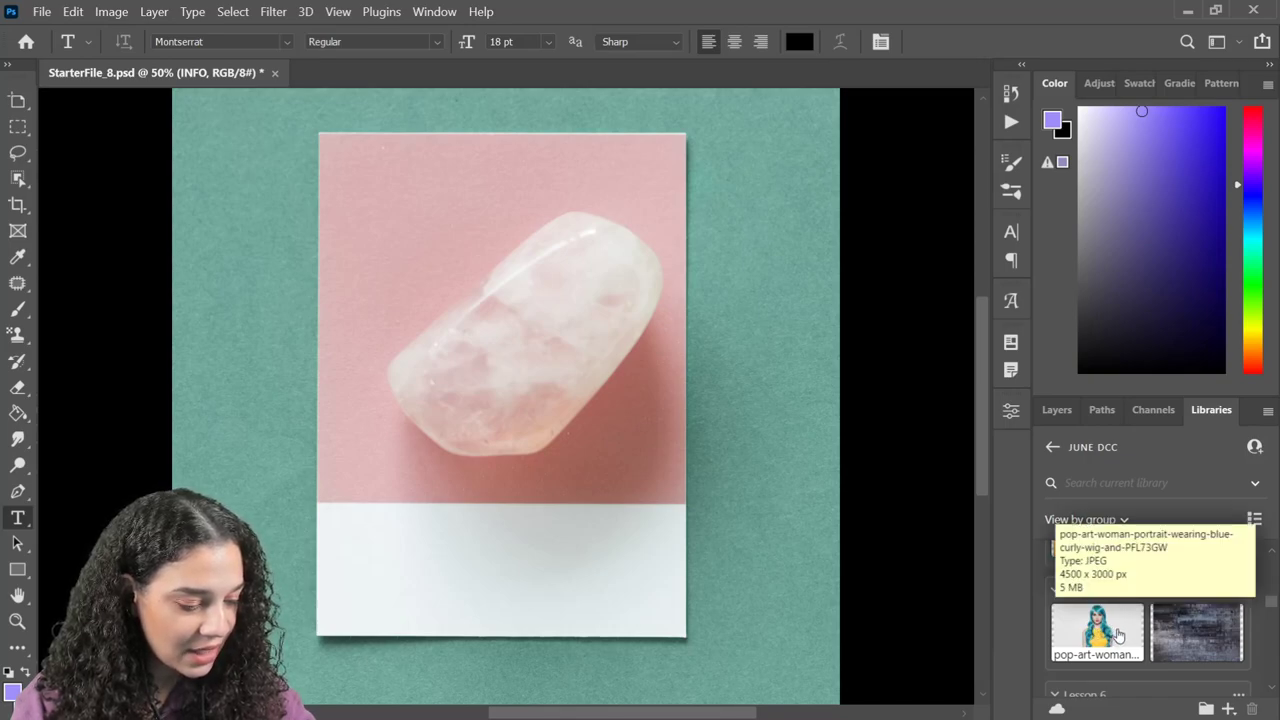
pyautogui.scroll(-3, 1116, 636)
pyautogui.scroll(-8, 1116, 636)
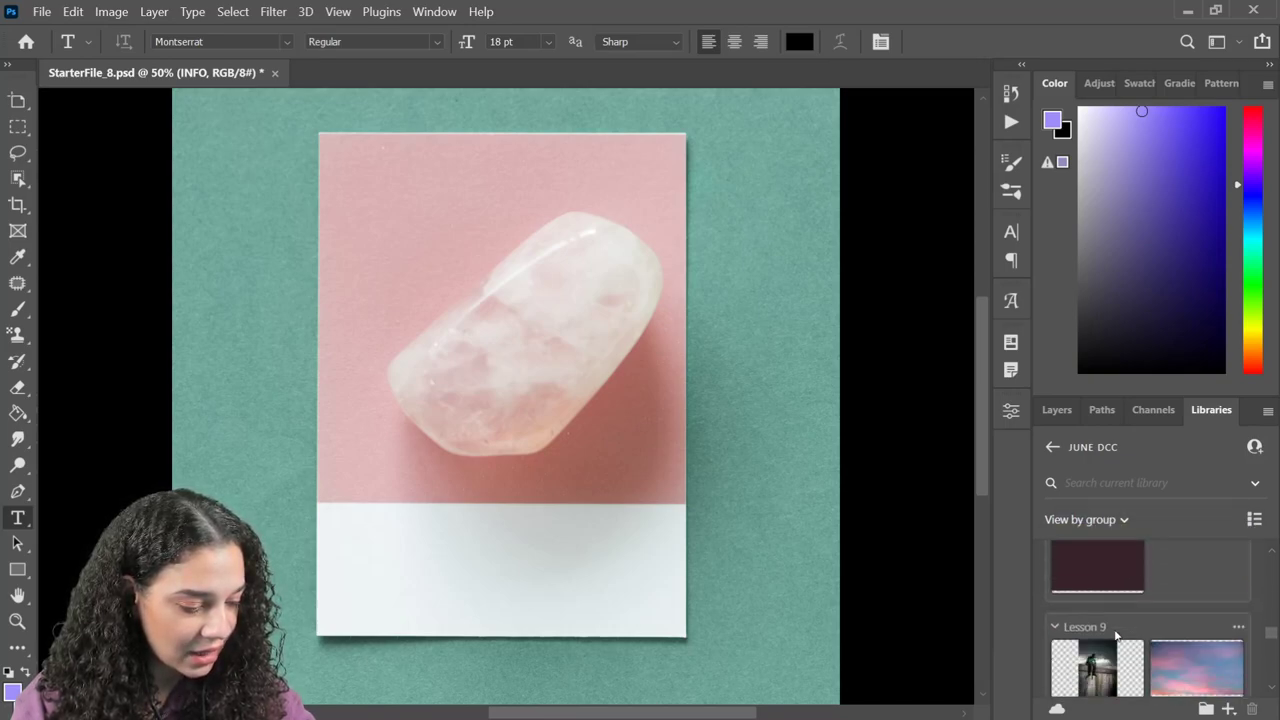
pyautogui.scroll(-2, 1116, 641)
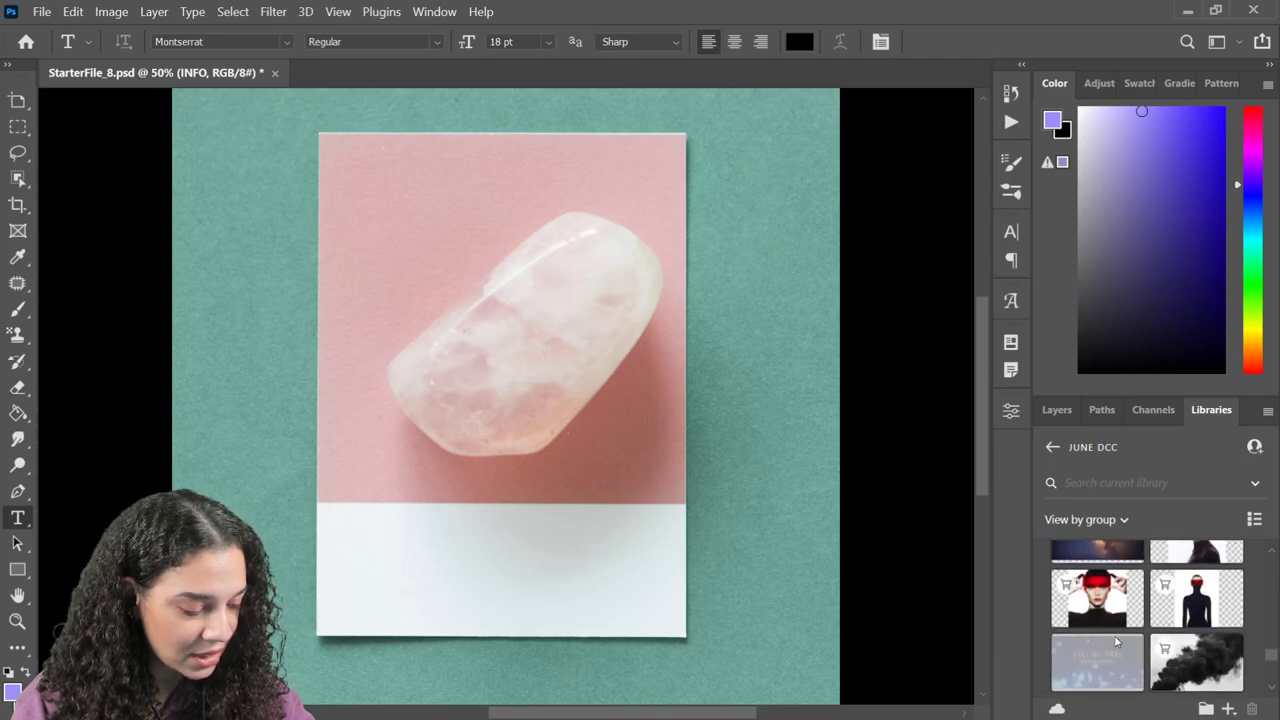
pyautogui.scroll(10, 1116, 641)
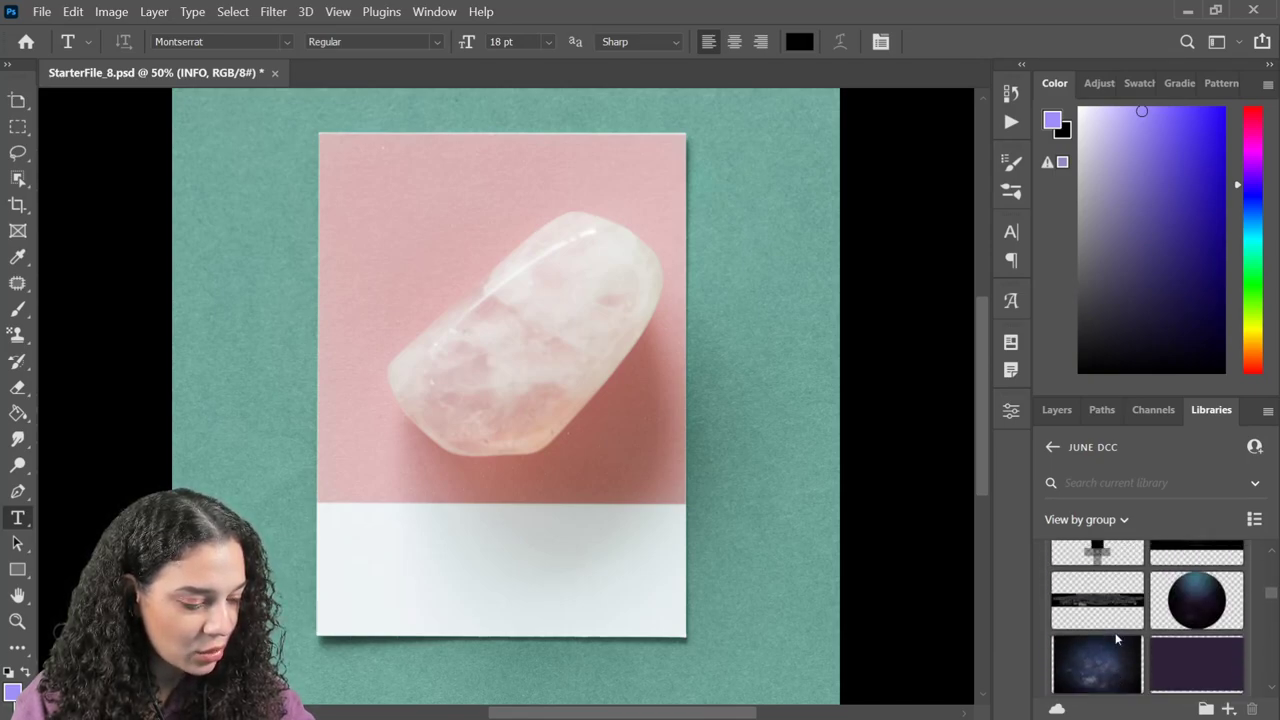
pyautogui.scroll(-1, 1116, 643)
pyautogui.moveTo(1112, 630); pyautogui.dragTo(737, 73)
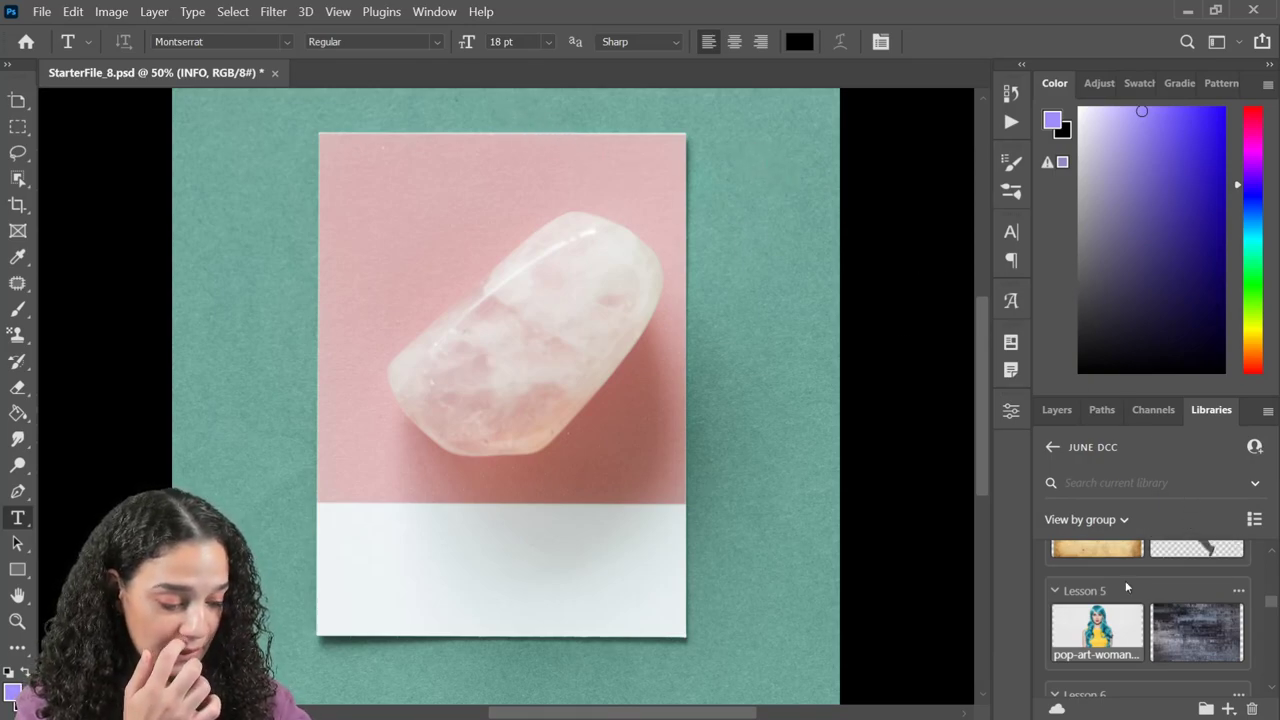
# - Open the pop-art portrait from Libraries and crop it to a narrow 2036 × 3000 px portrait
pyautogui.doubleClick(1100, 630)
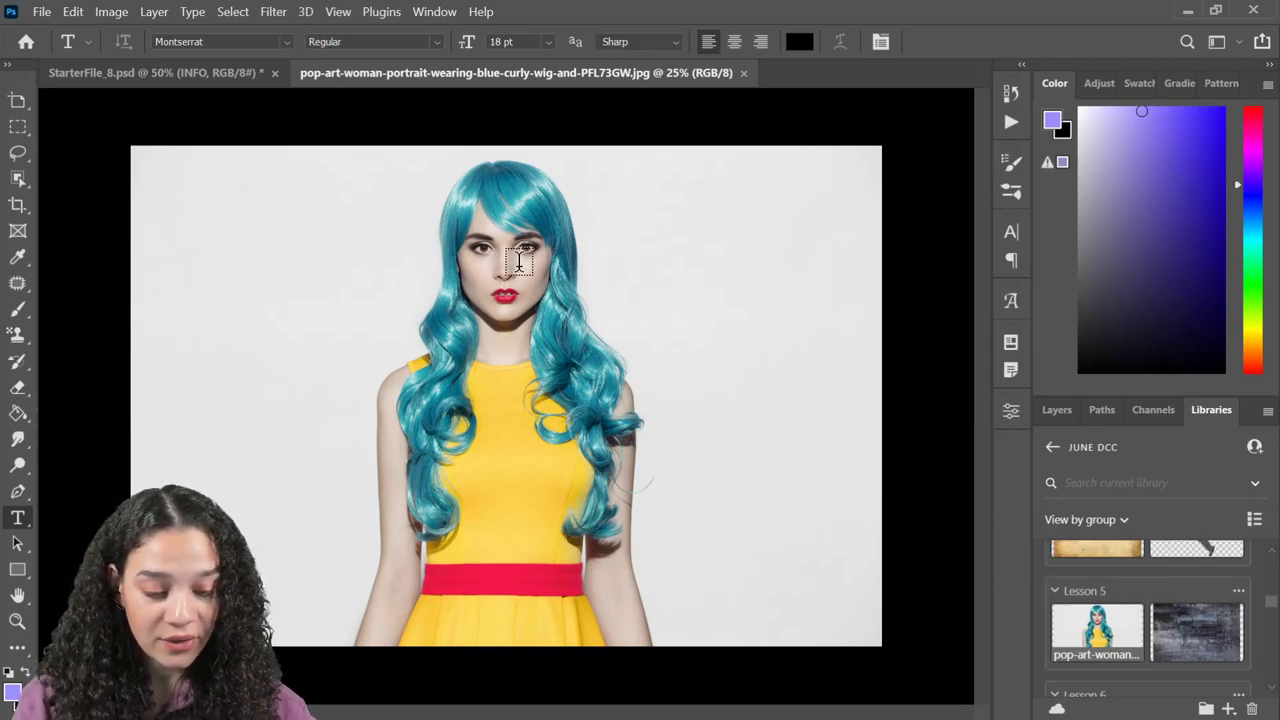
pyautogui.press('c')
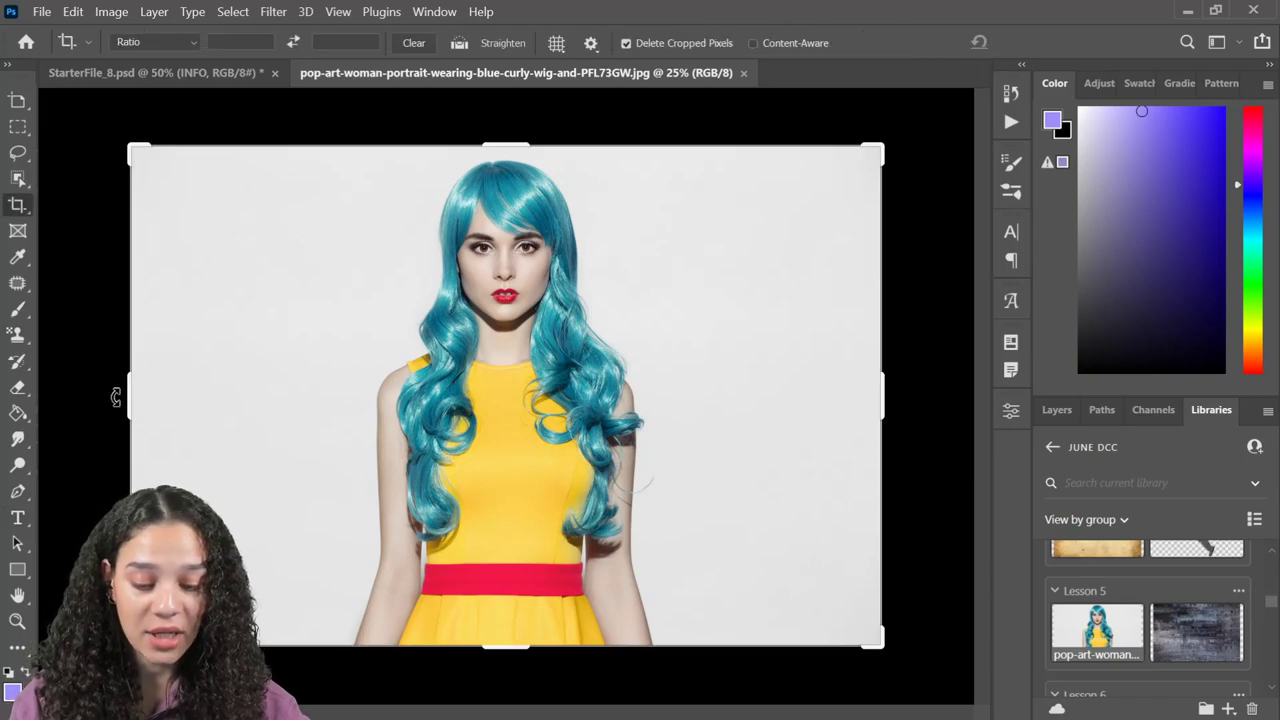
pyautogui.moveTo(130, 397); pyautogui.dragTo(231, 397)
pyautogui.moveTo(882, 397); pyautogui.dragTo(679, 407)
pyautogui.press('Return')
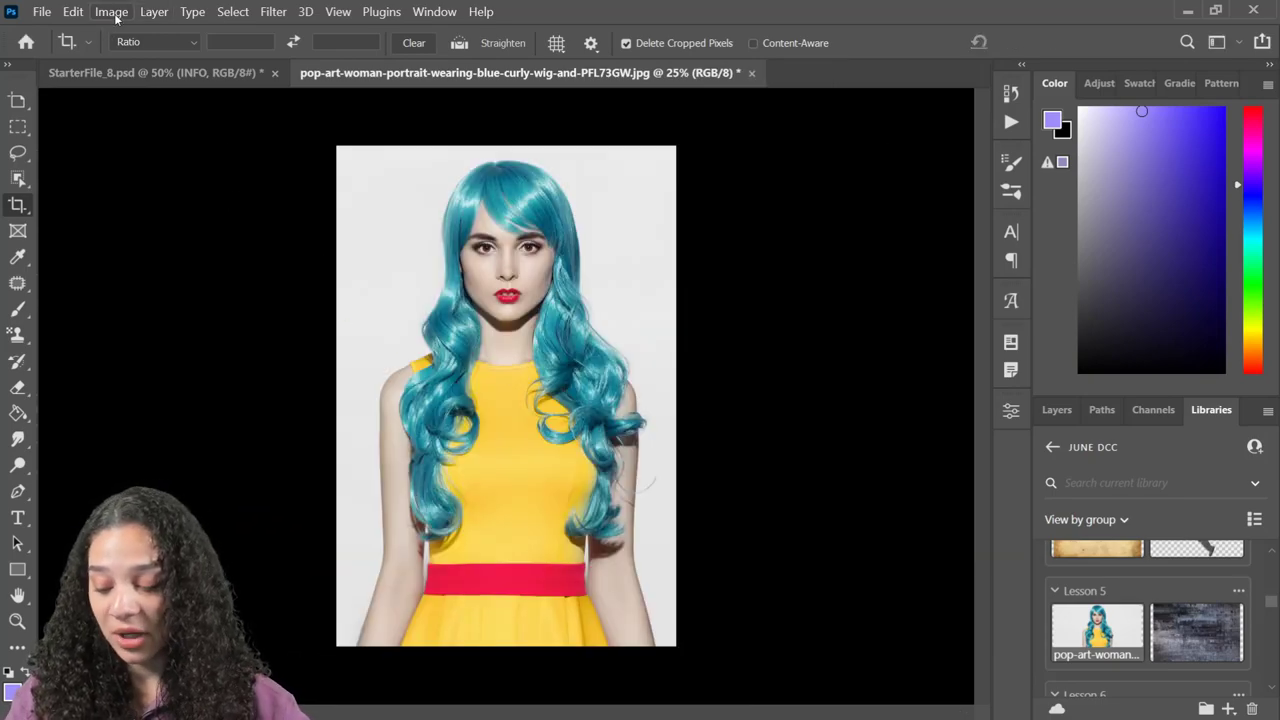
pyautogui.hotkey('ctrl', 'alt', 'i')
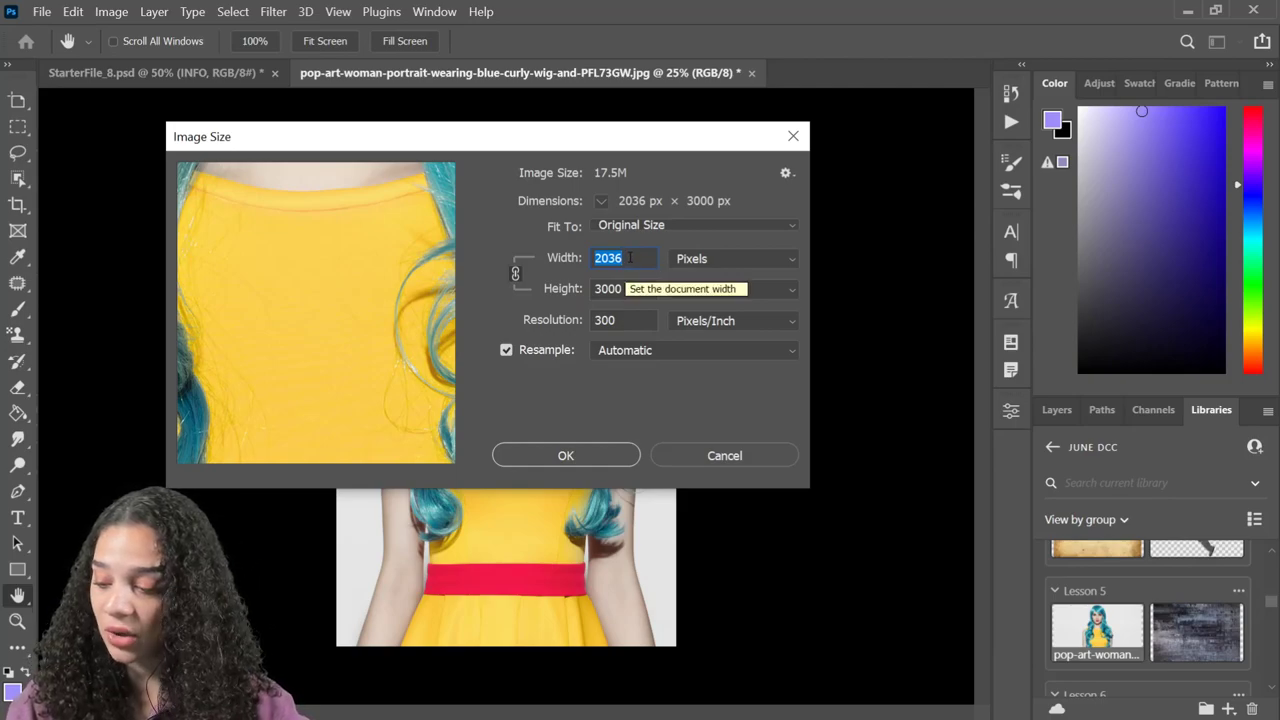
# - Resize the pop-art portrait to 800 px wide (800 × 1179 px) and zoom in
pyautogui.write('800')
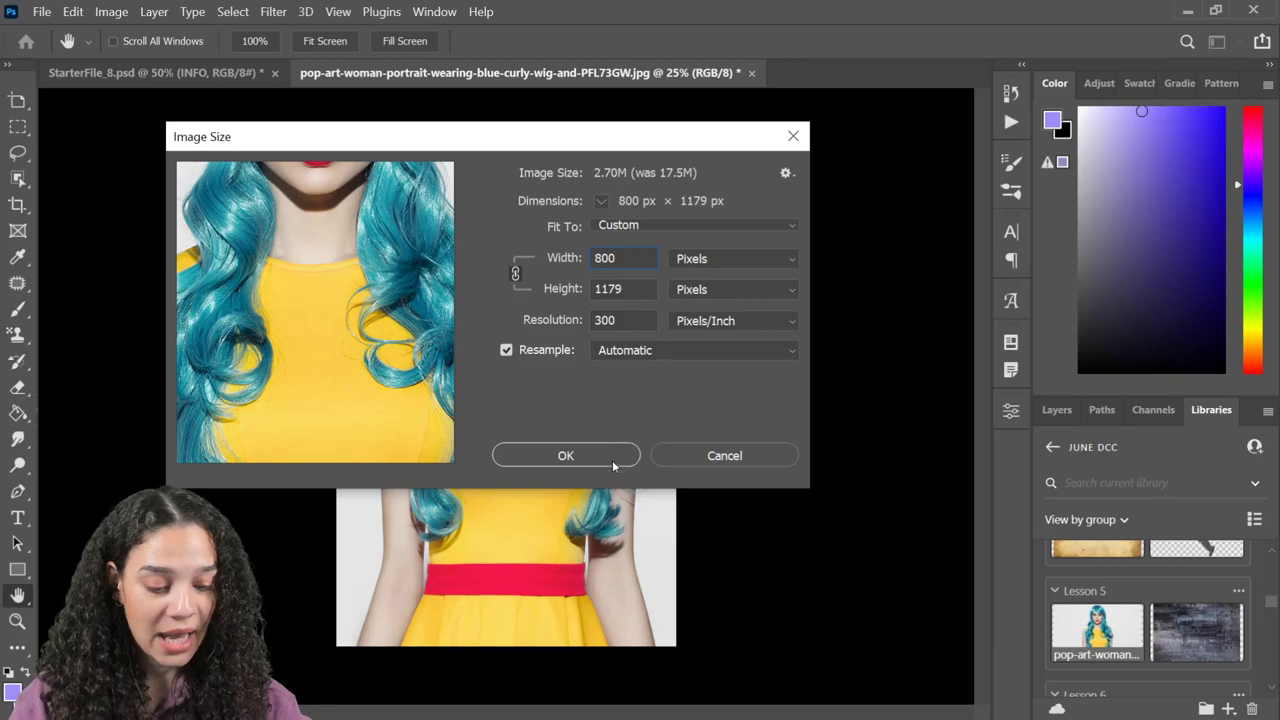
pyautogui.click(613, 455)
pyautogui.press('c')
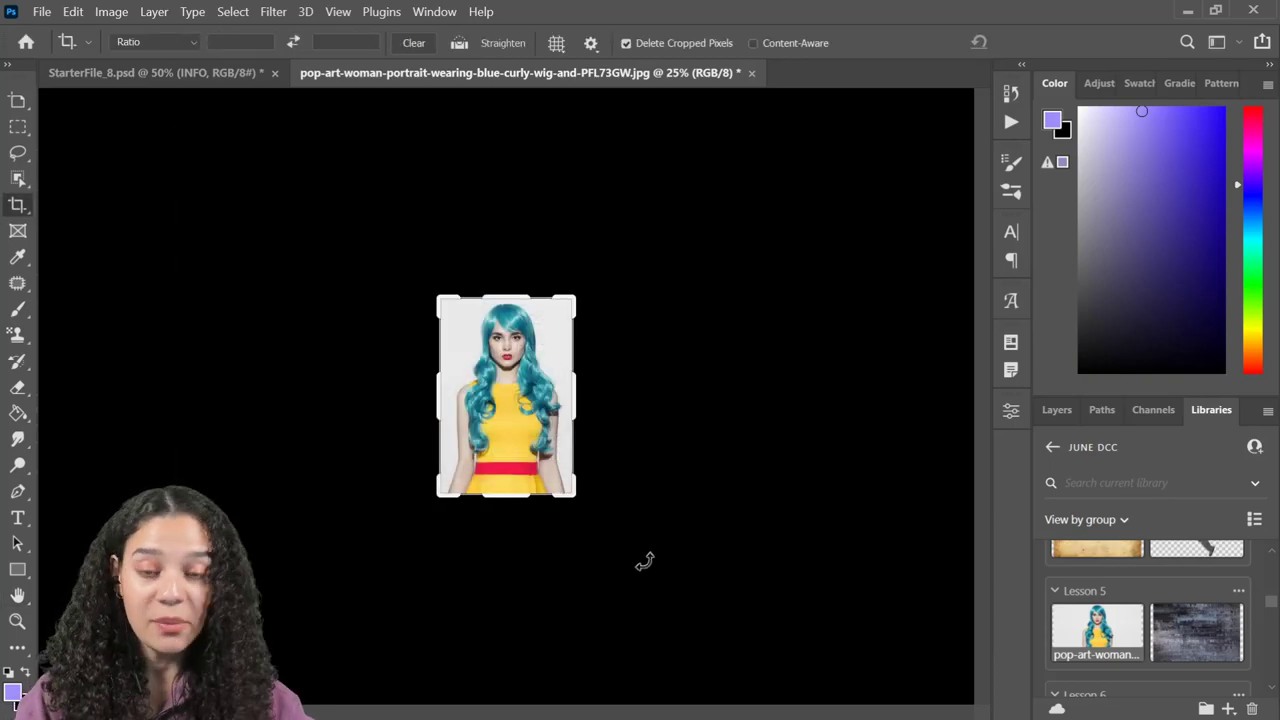
pyautogui.hotkey('ctrl', '+')
pyautogui.hotkey('ctrl', '+')
pyautogui.hotkey('ctrl', '+')
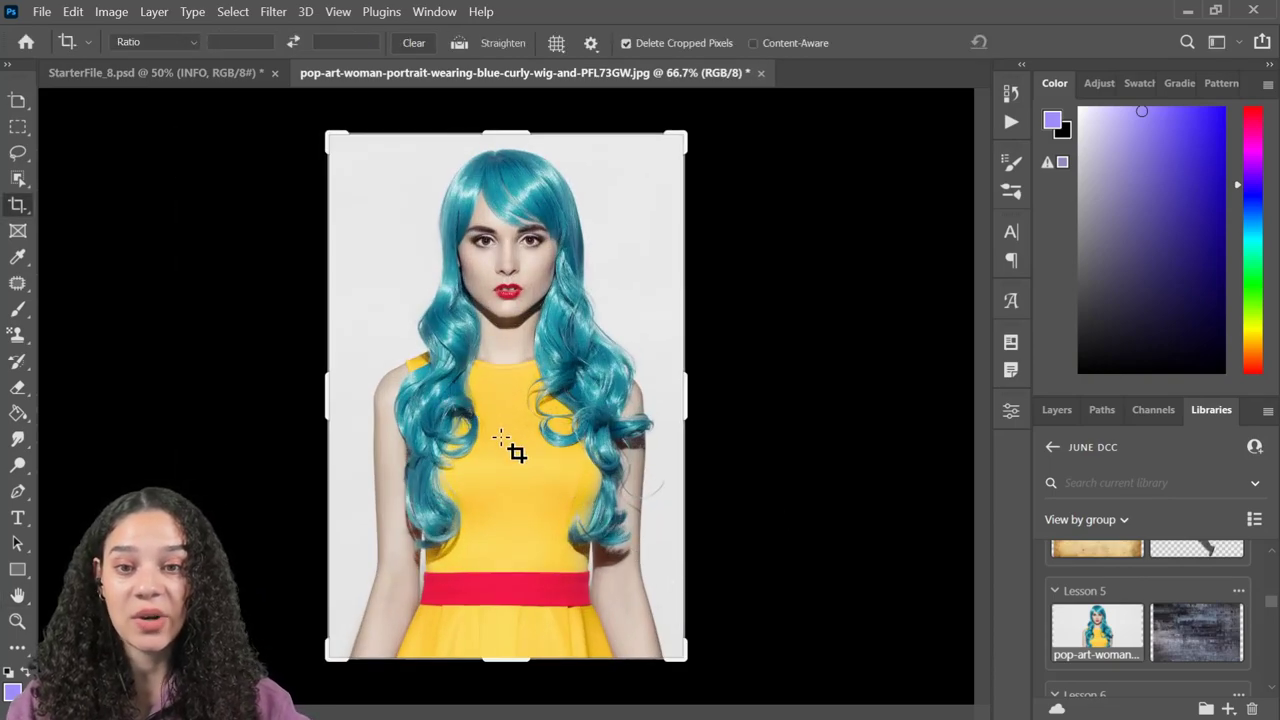
pyautogui.click(17, 126)
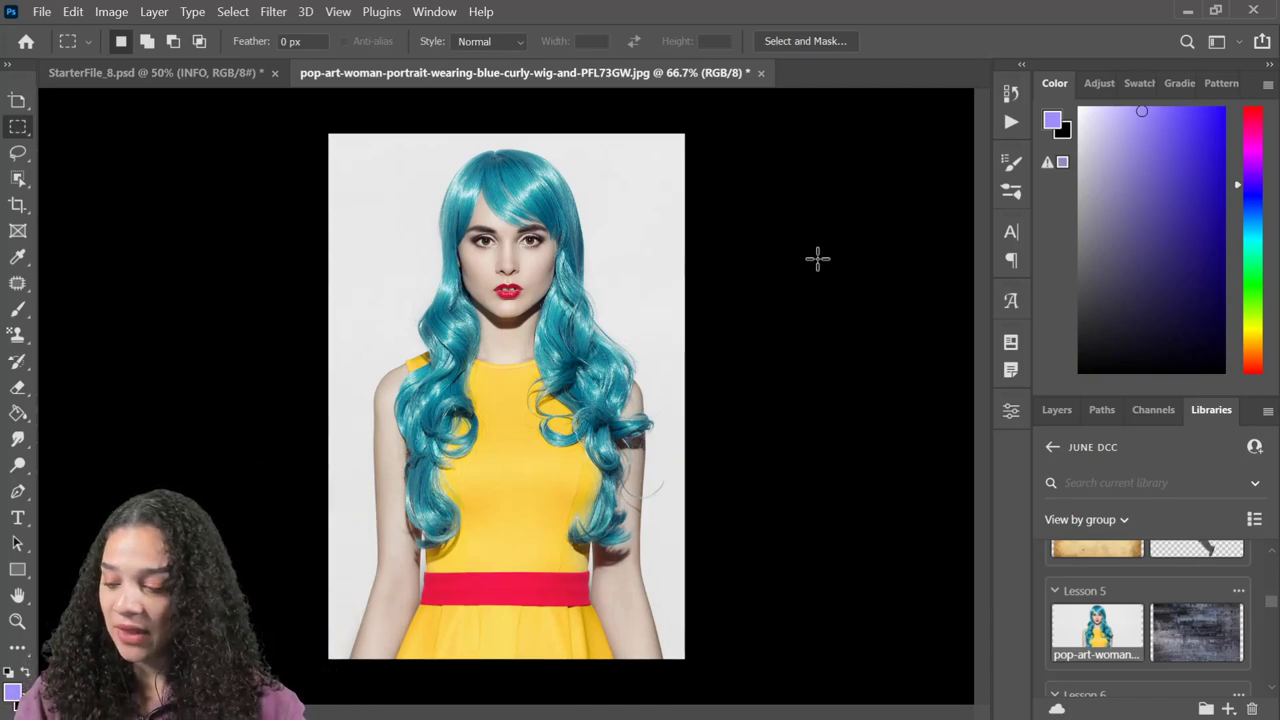
# - Rotate the pop-art portrait canvas 90° clockwise into landscape orientation
pyautogui.click(111, 13)
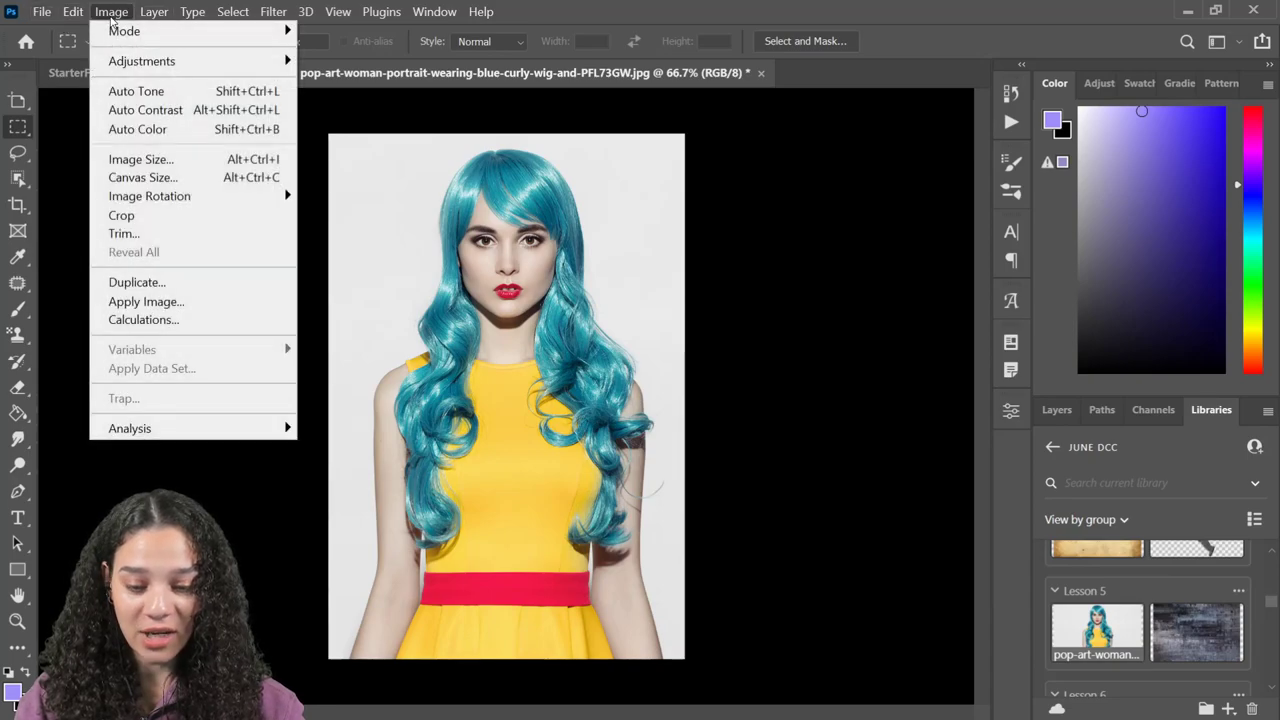
pyautogui.moveTo(205, 197)
pyautogui.click(358, 215)
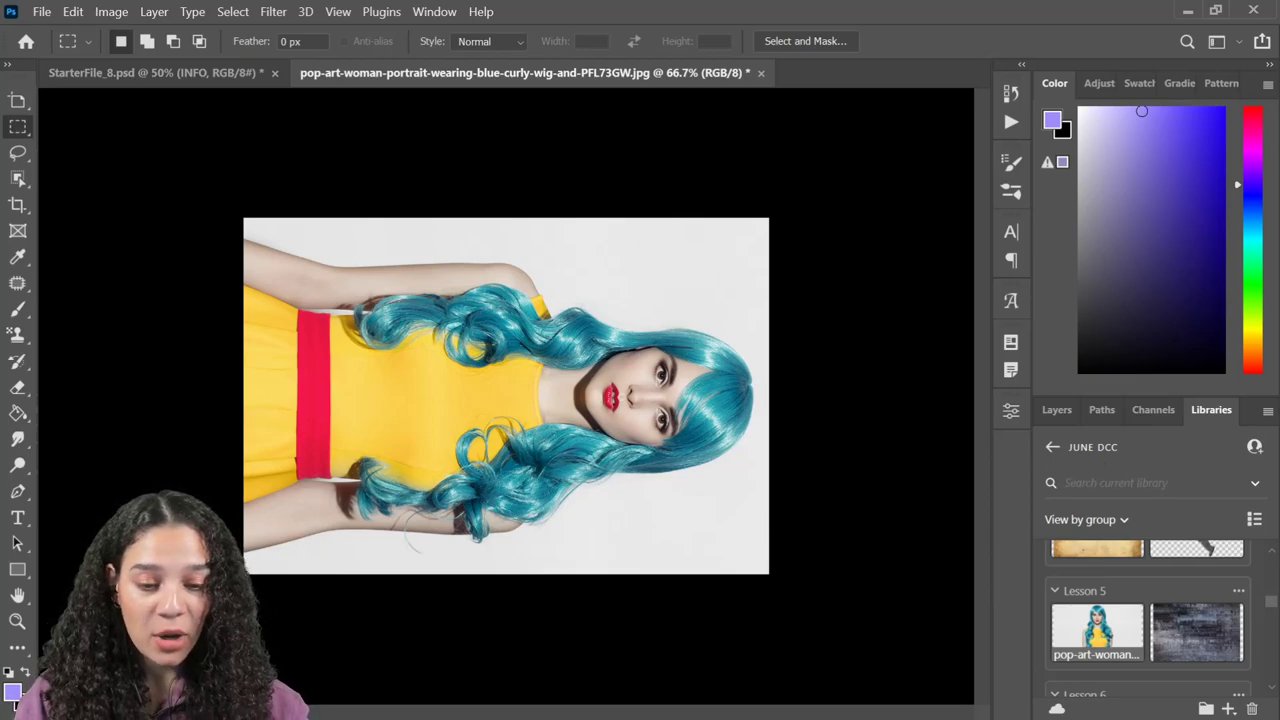
pyautogui.click(273, 11)
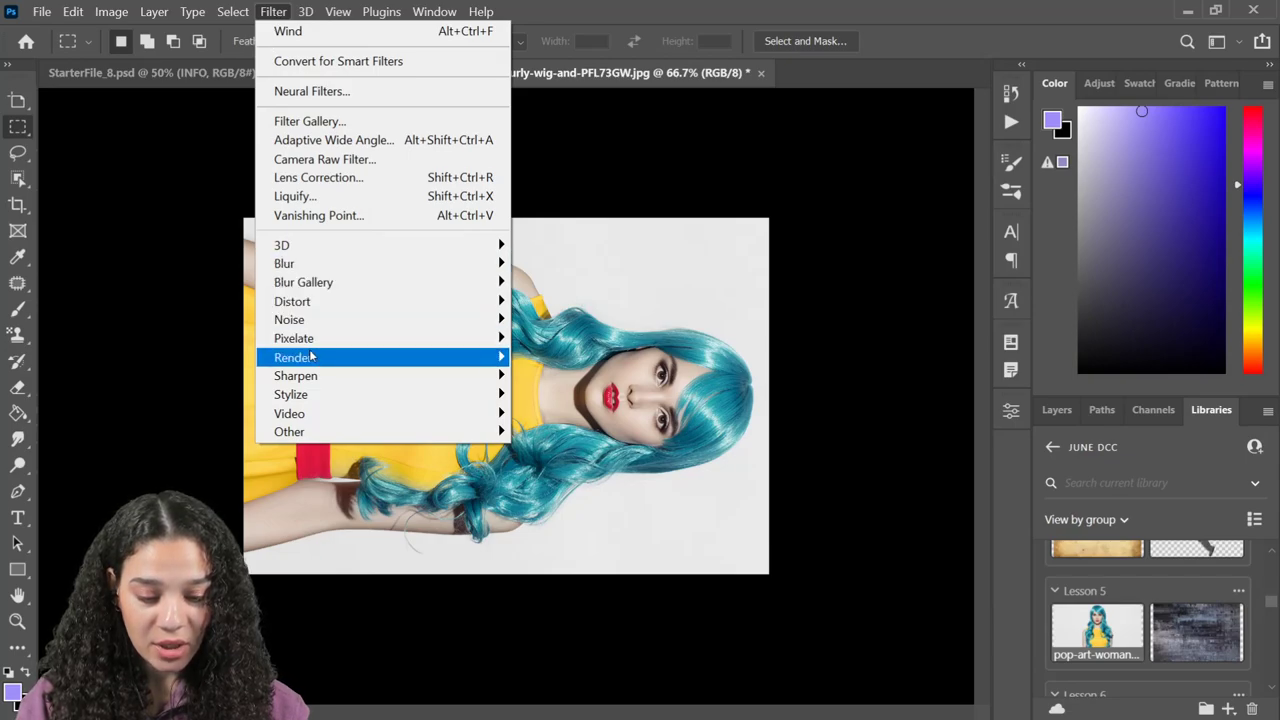
# - Open the Stylize > Wind filter dialog on the rotated portrait, previewing Blast from the Right
pyautogui.moveTo(321, 397)
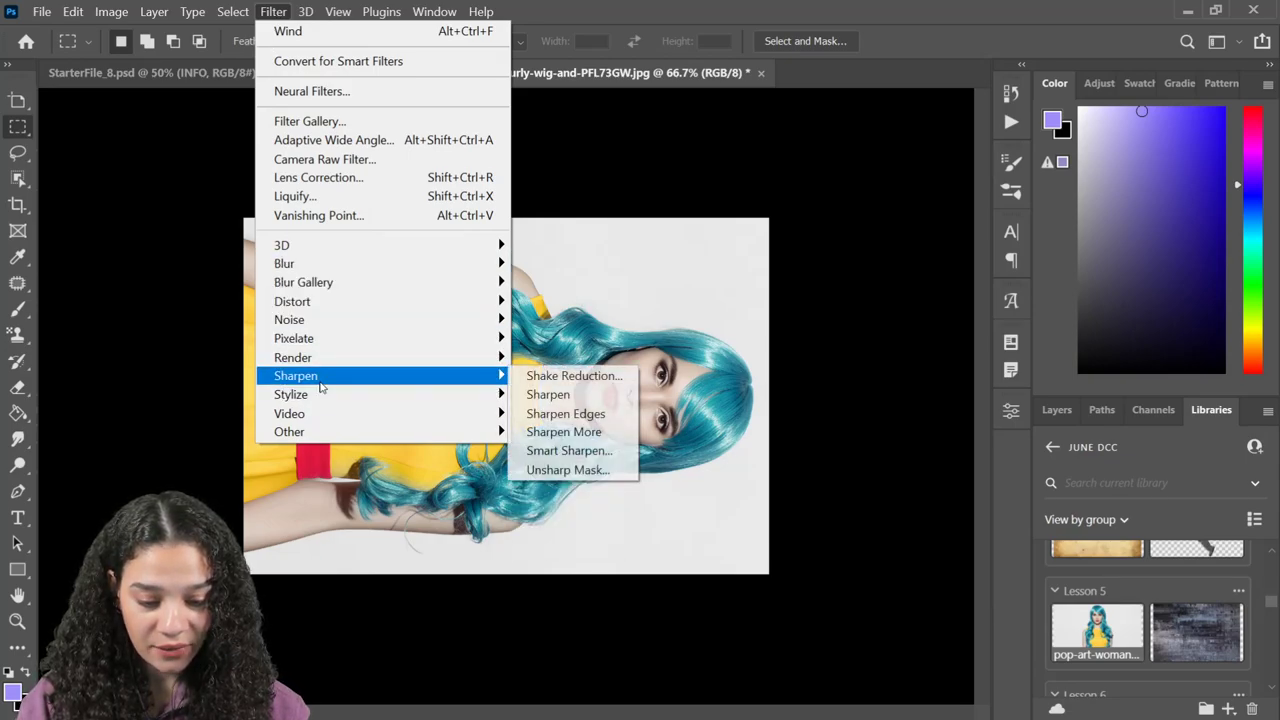
pyautogui.moveTo(314, 313)
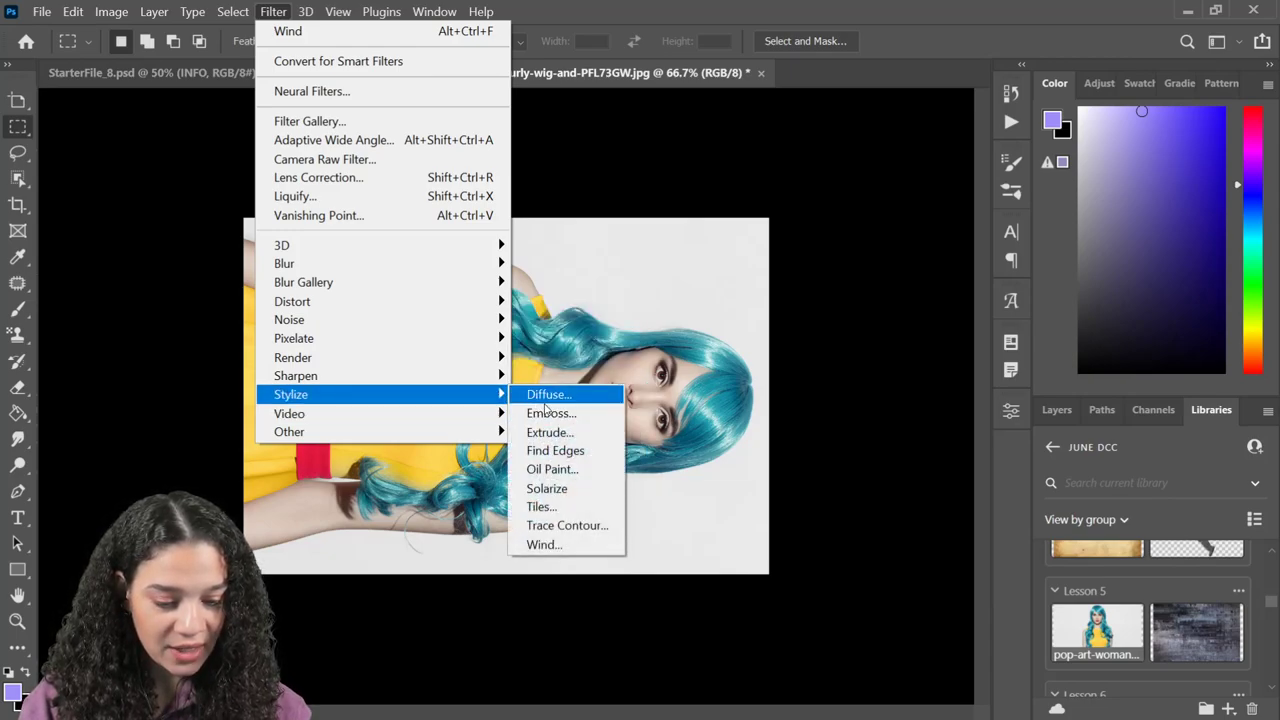
pyautogui.click(566, 546)
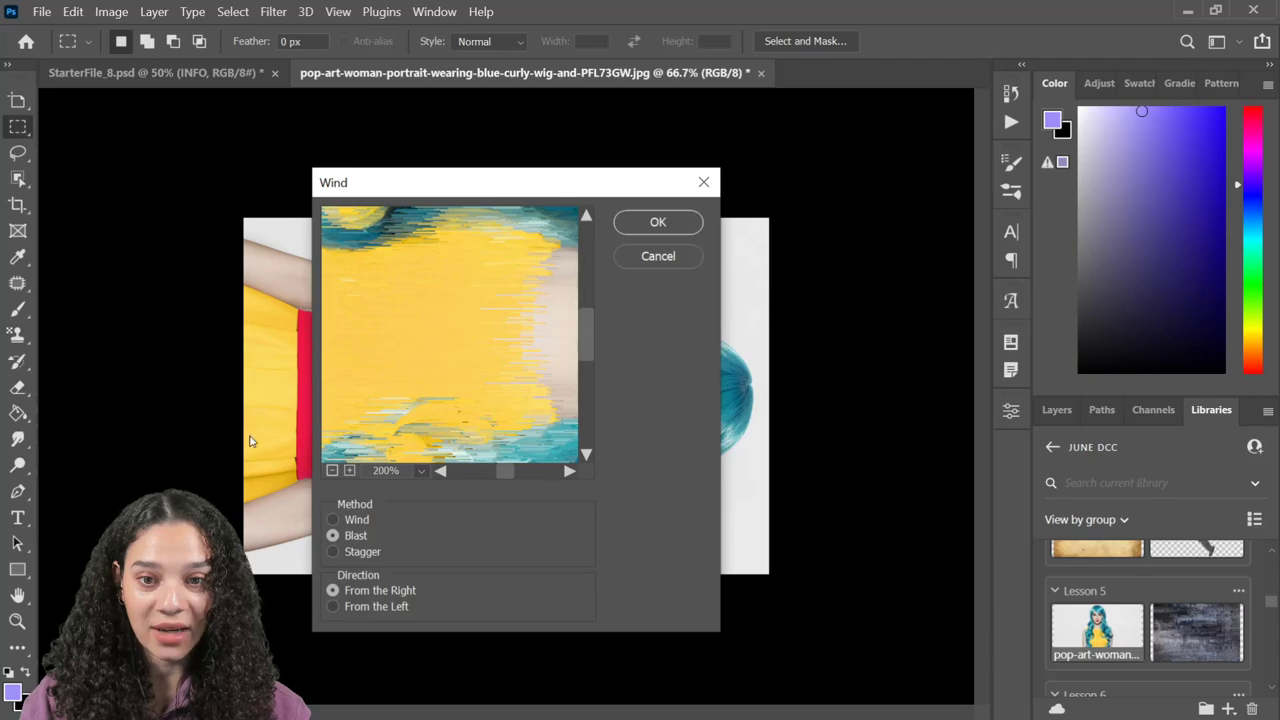
# - Preview the Wind filter blowing from the Left, then set the direction back to From the Right
pyautogui.click(332, 471)
pyautogui.click(332, 471)
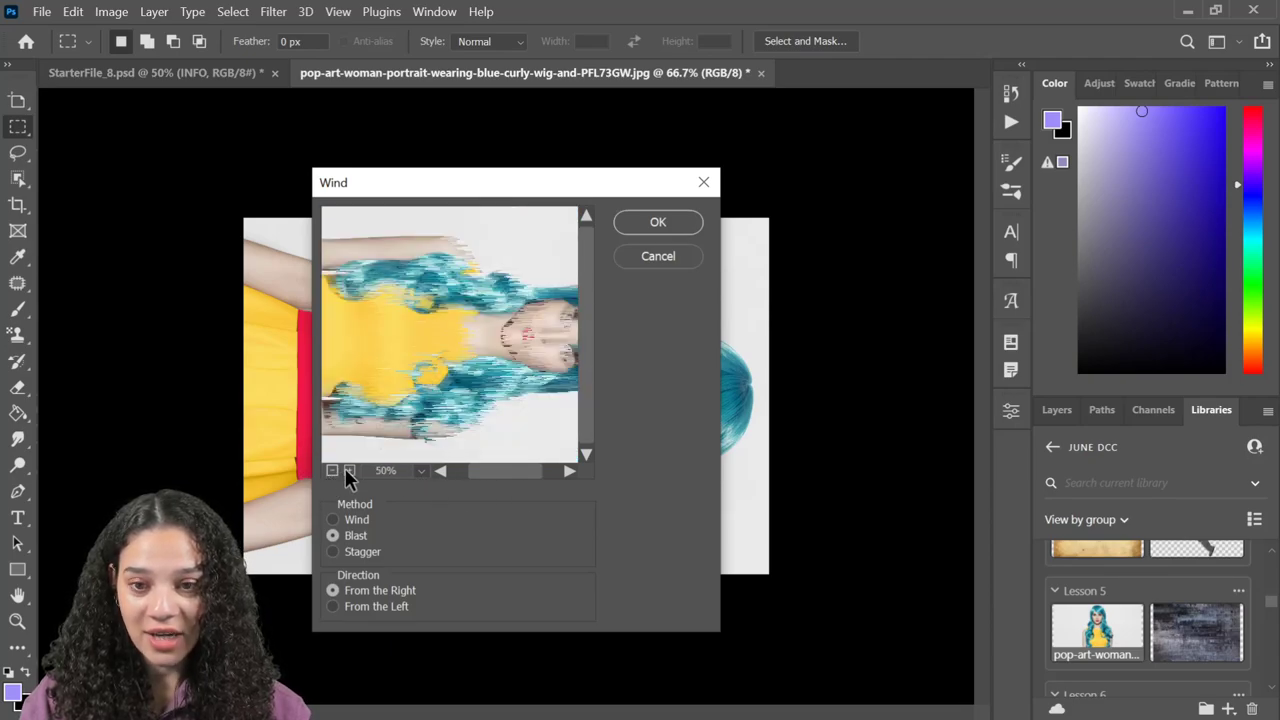
pyautogui.click(349, 470)
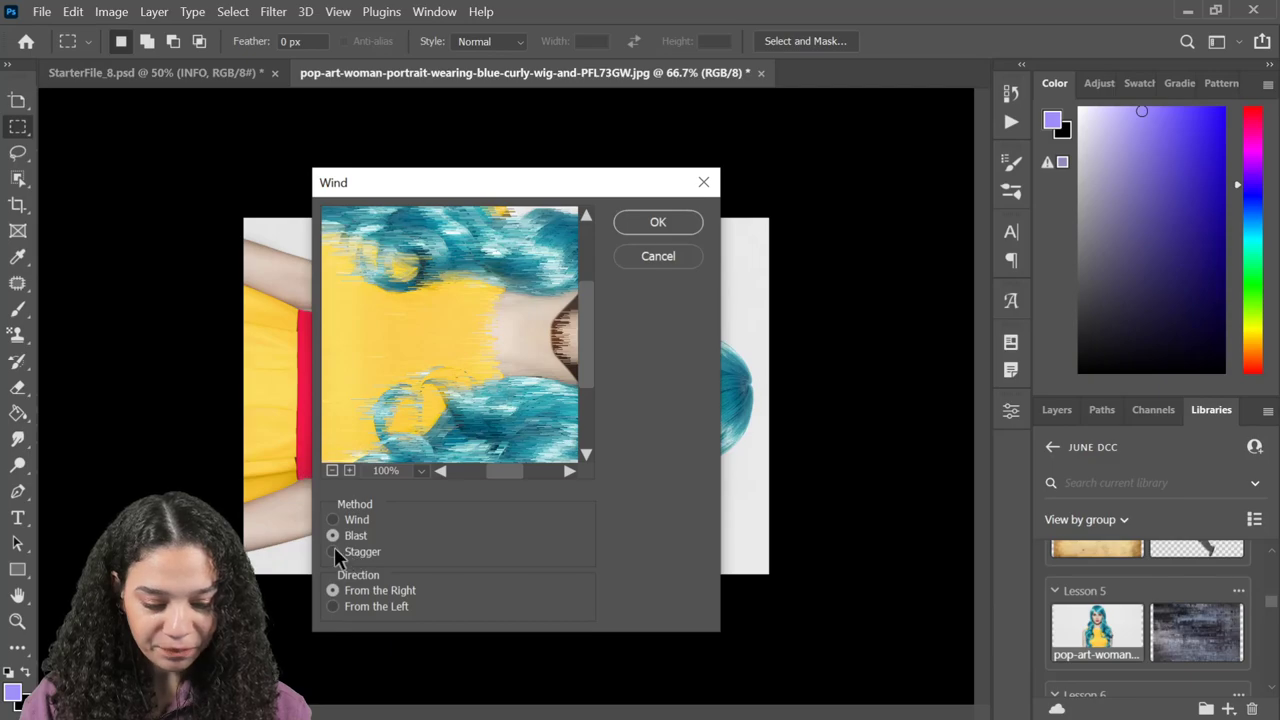
pyautogui.click(332, 606)
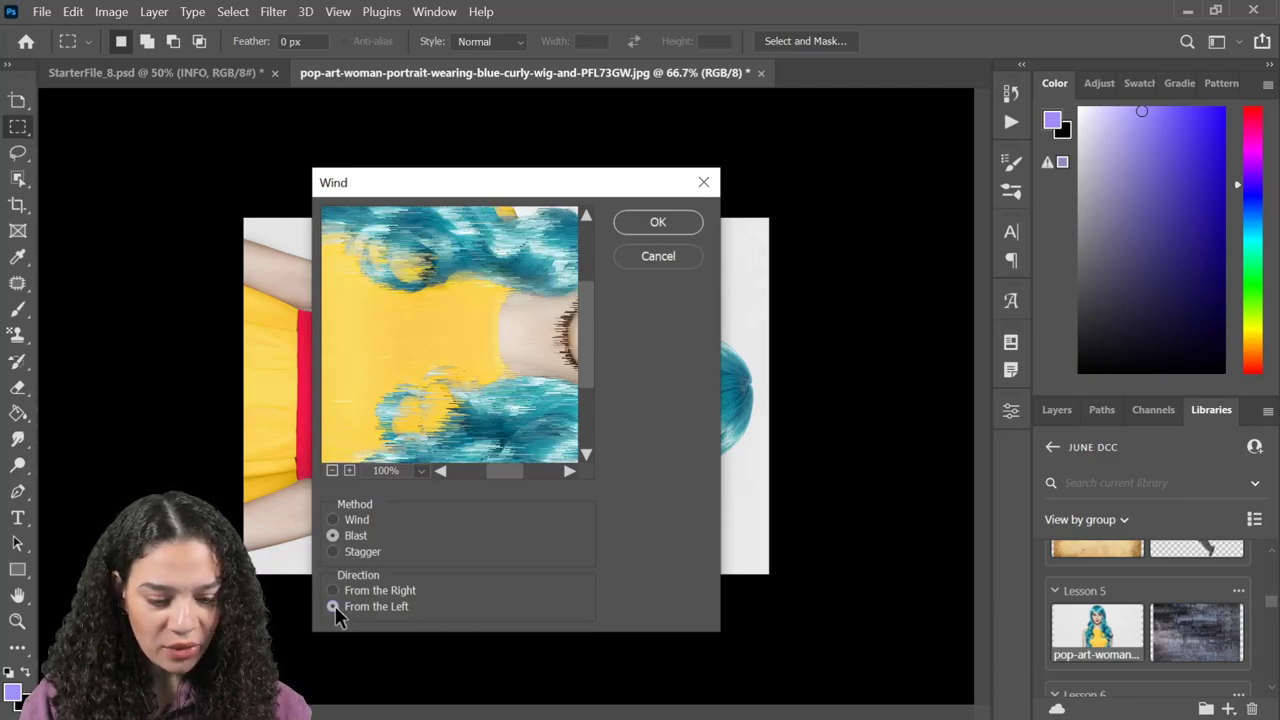
pyautogui.click(332, 471)
pyautogui.click(332, 471)
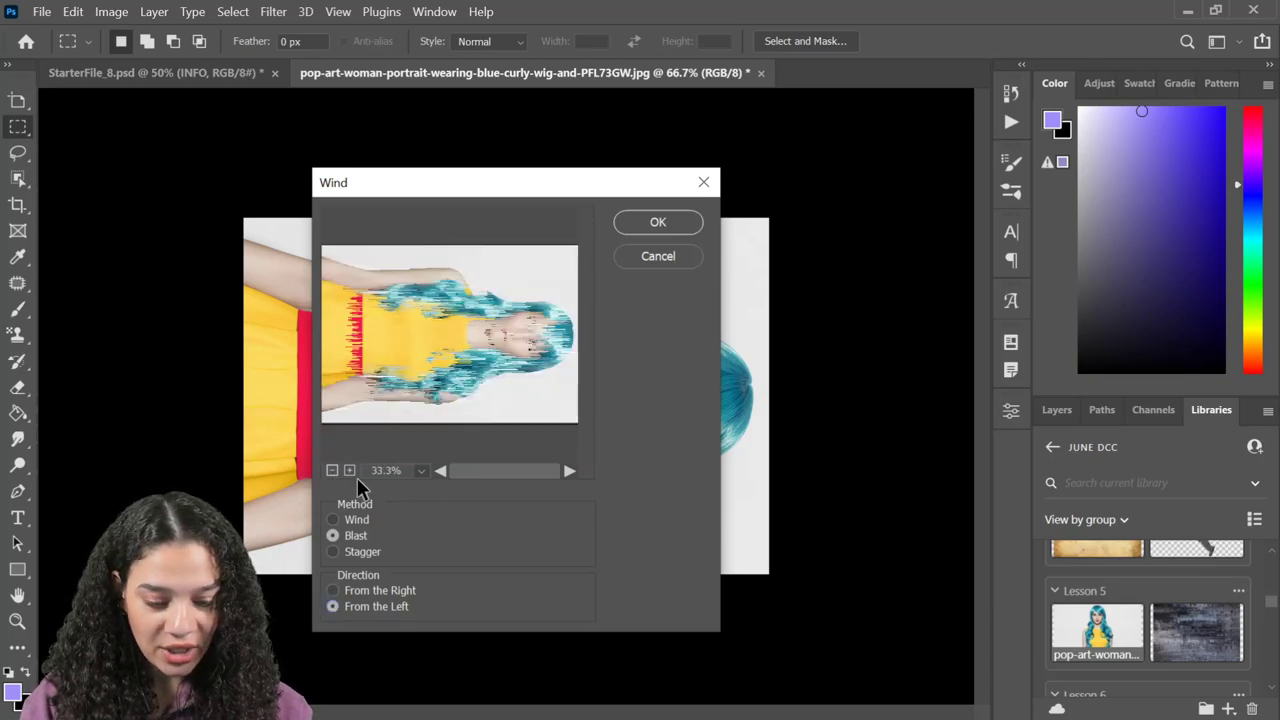
pyautogui.click(349, 471)
pyautogui.click(349, 471)
pyautogui.click(349, 471)
pyautogui.click(349, 471)
pyautogui.moveTo(504, 314); pyautogui.dragTo(497, 451)
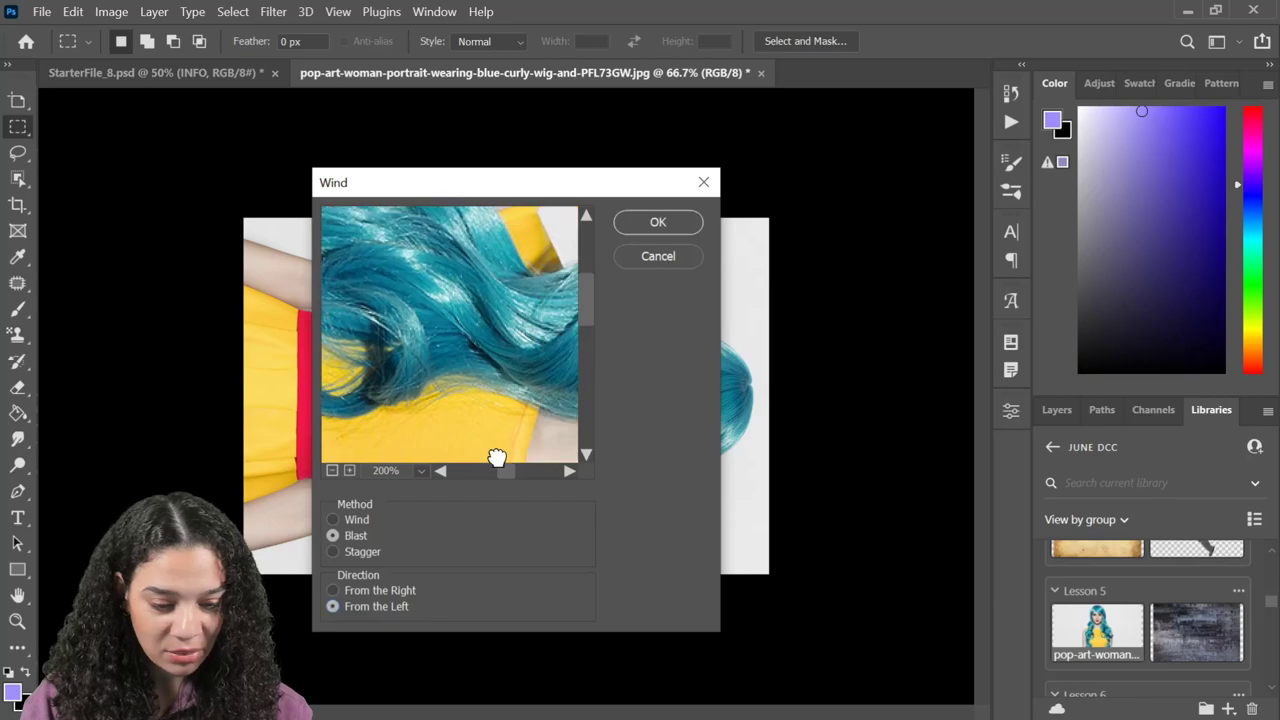
pyautogui.moveTo(520, 386); pyautogui.dragTo(486, 432)
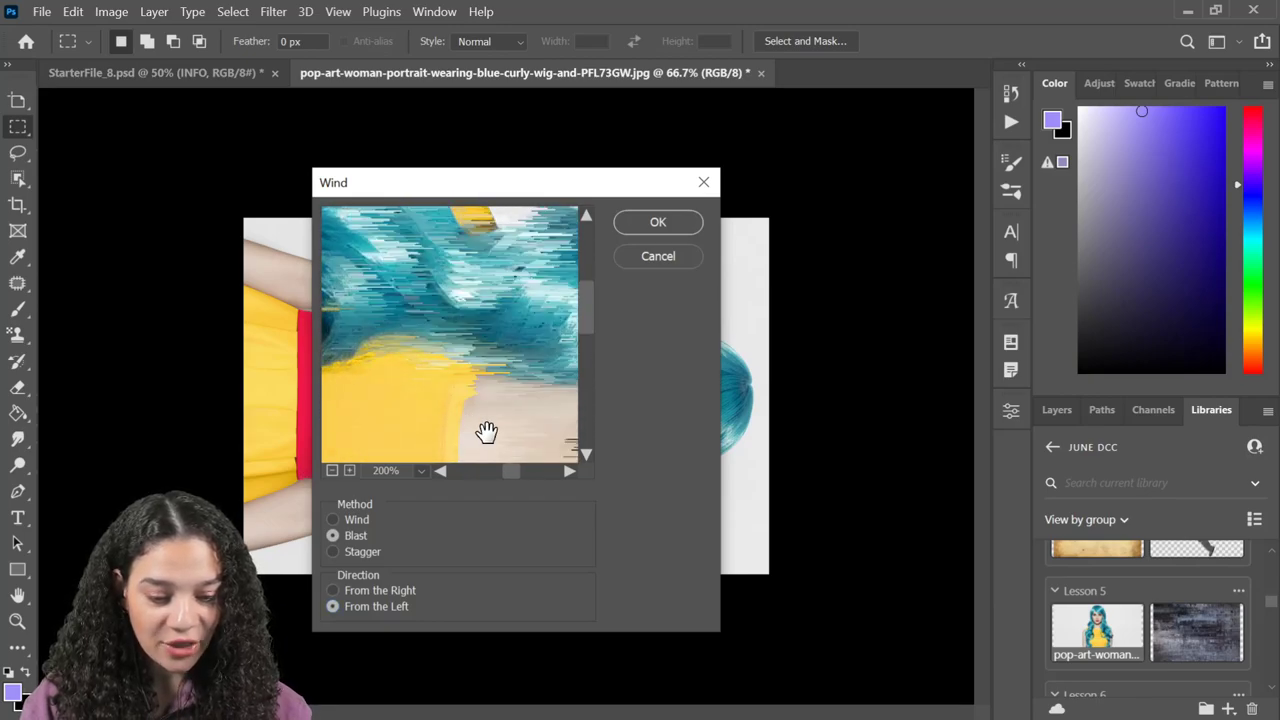
pyautogui.click(333, 591)
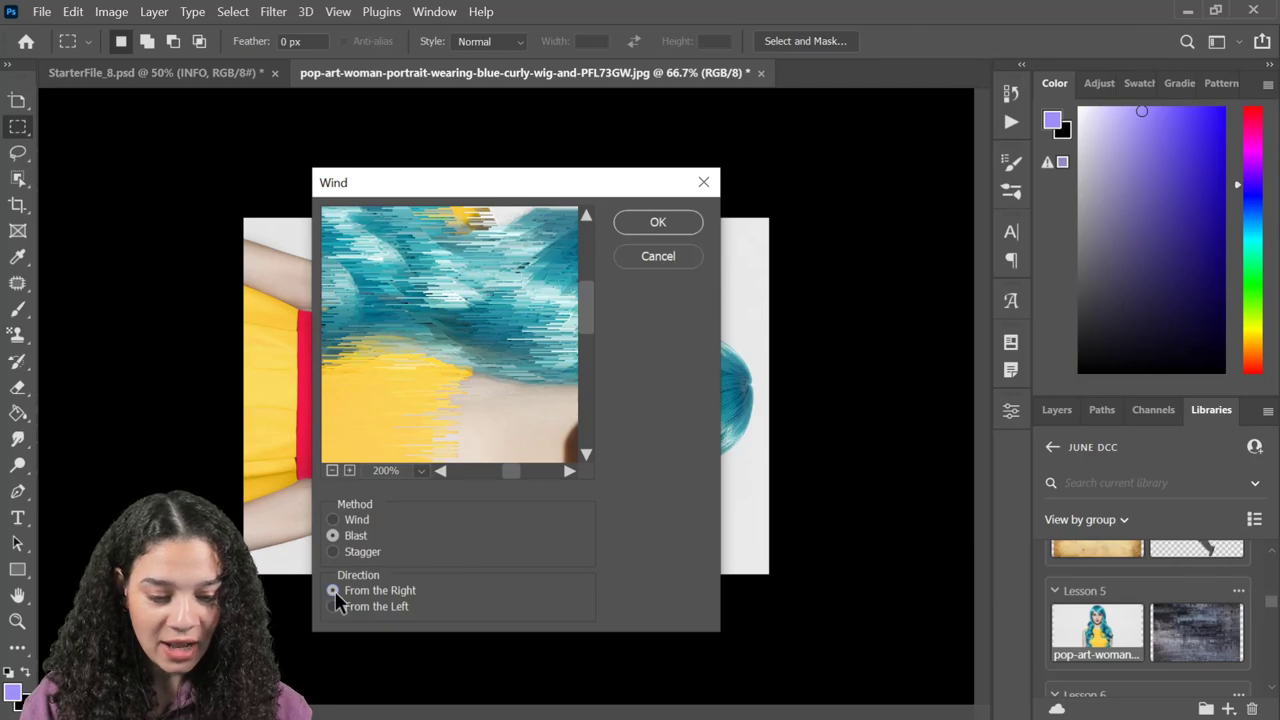
# - Compare the Wind, Blast and Stagger methods in the preview, then apply Stagger from the Right
pyautogui.click(333, 520)
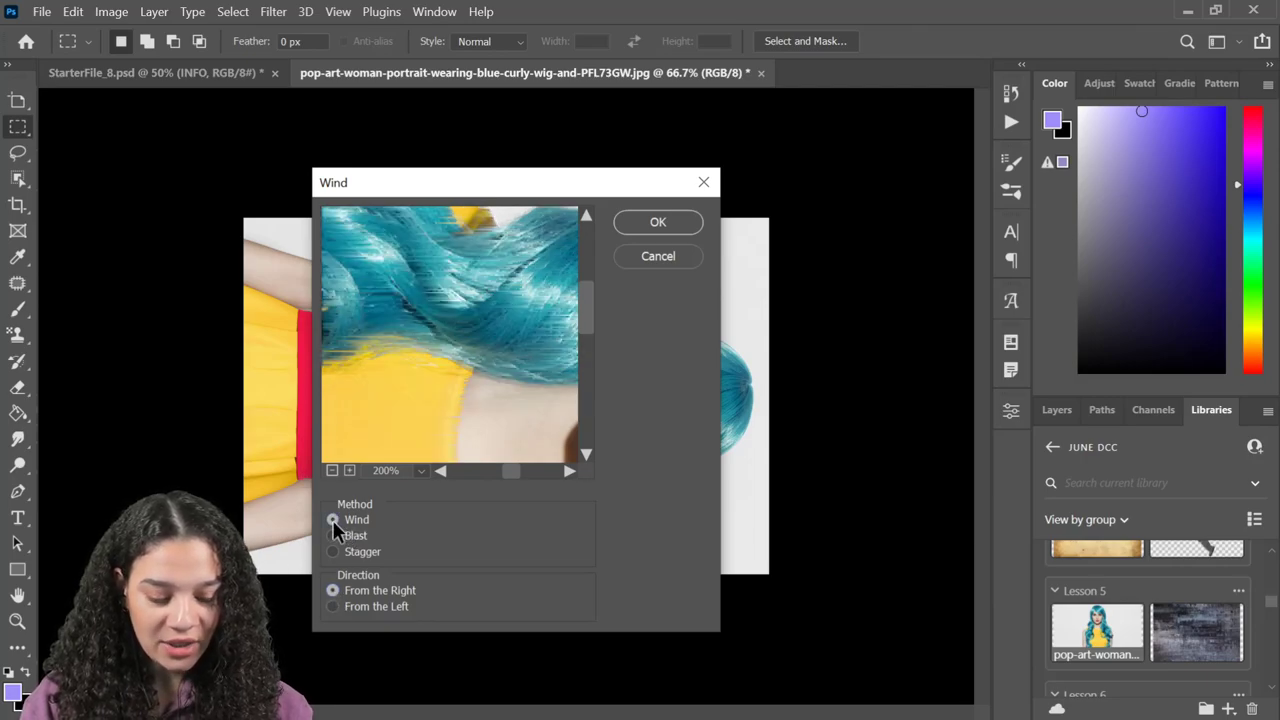
pyautogui.click(335, 536)
pyautogui.click(337, 554)
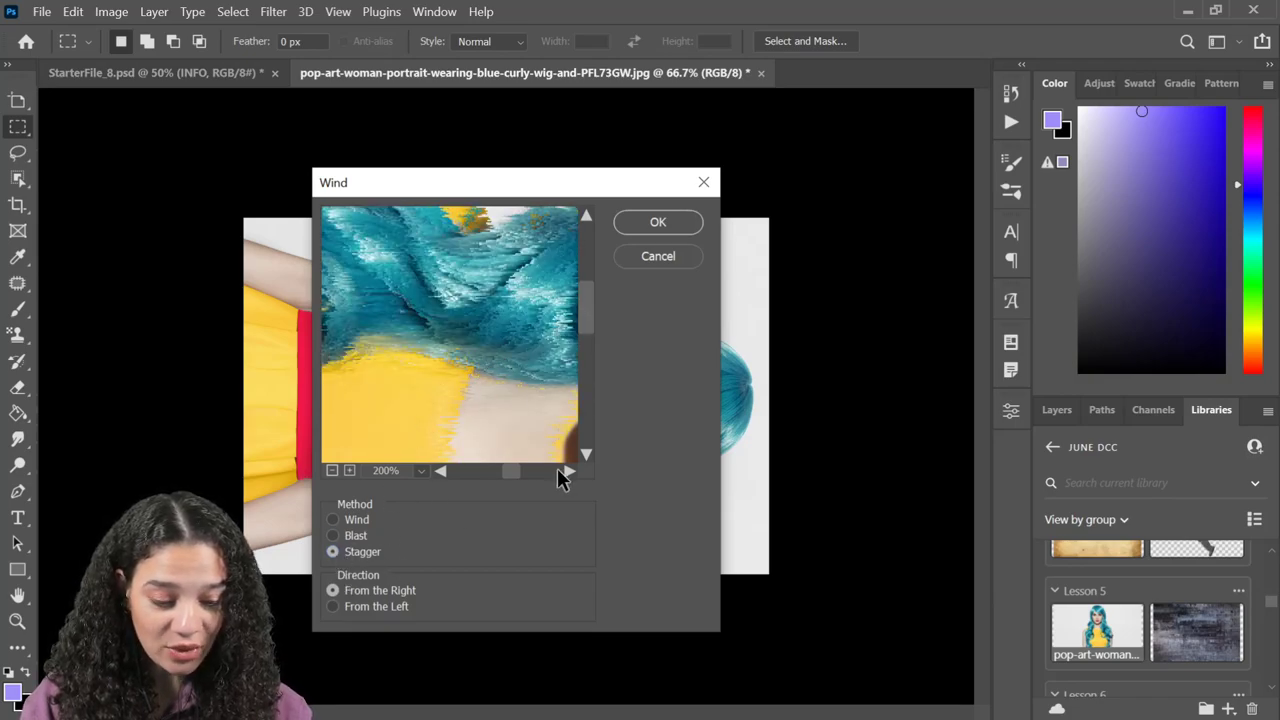
pyautogui.click(331, 471)
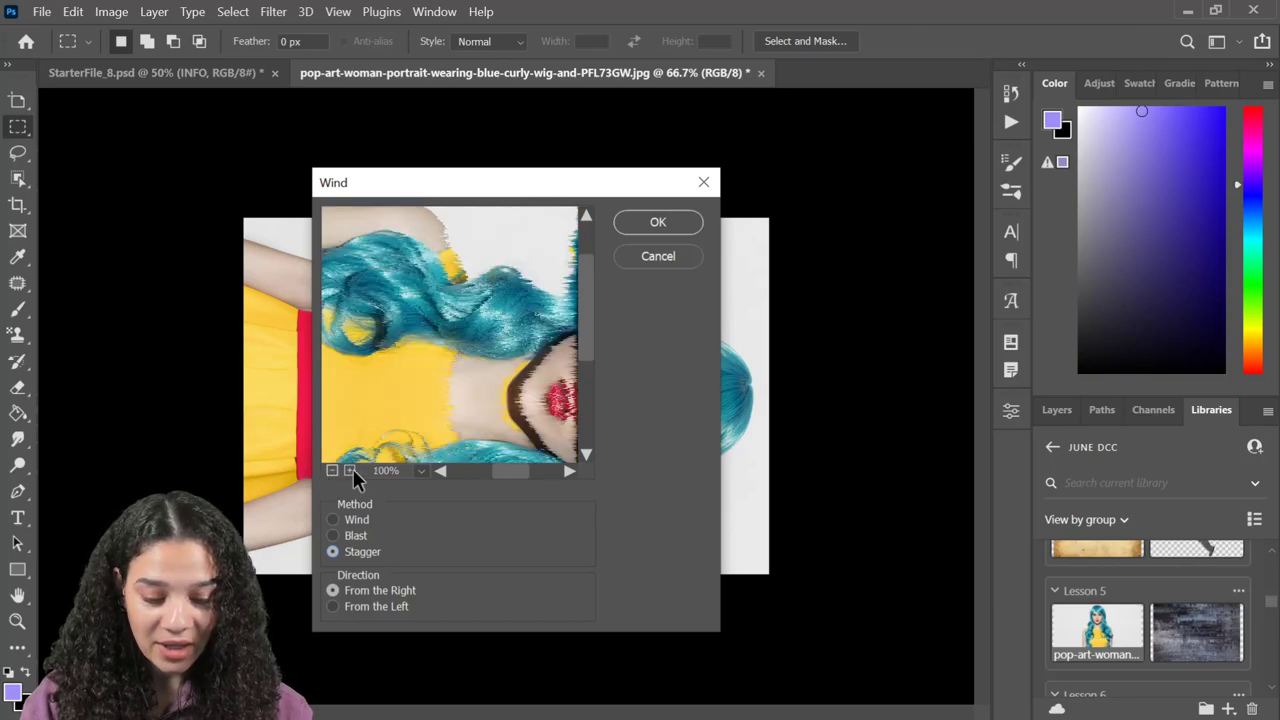
pyautogui.click(349, 470)
pyautogui.click(349, 470)
pyautogui.click(349, 470)
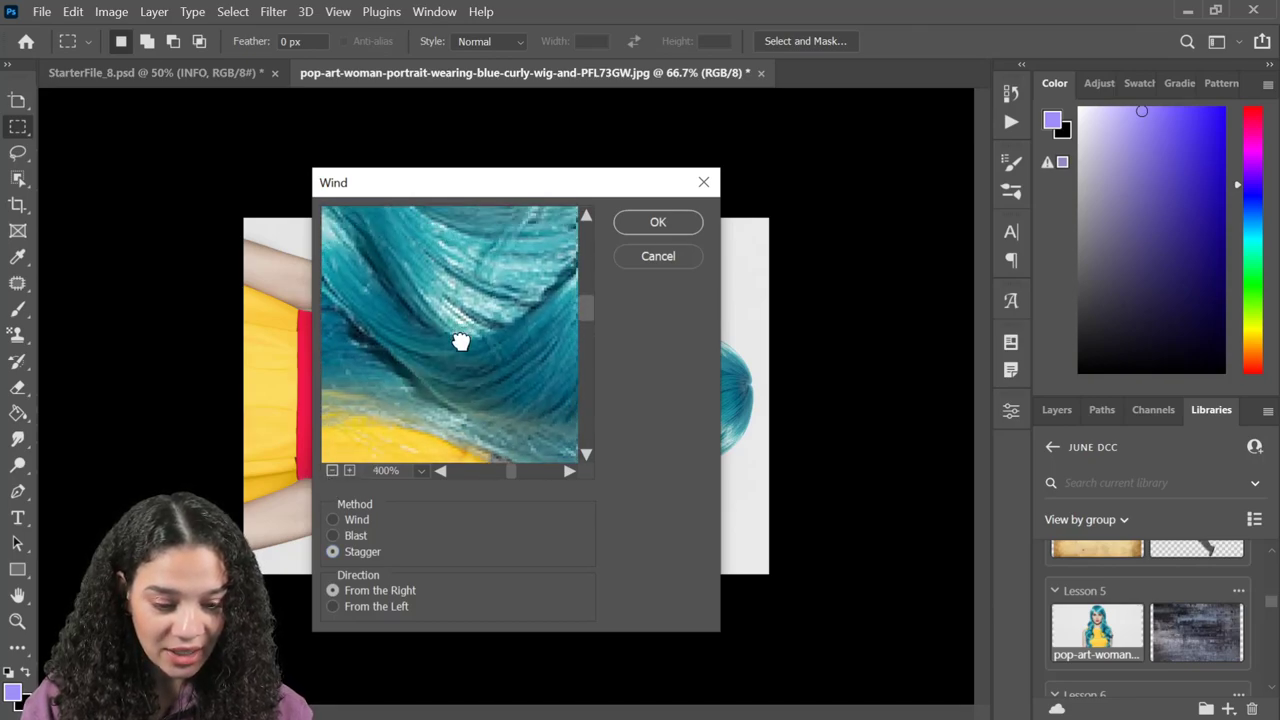
pyautogui.moveTo(460, 337); pyautogui.dragTo(574, 343)
pyautogui.click(332, 536)
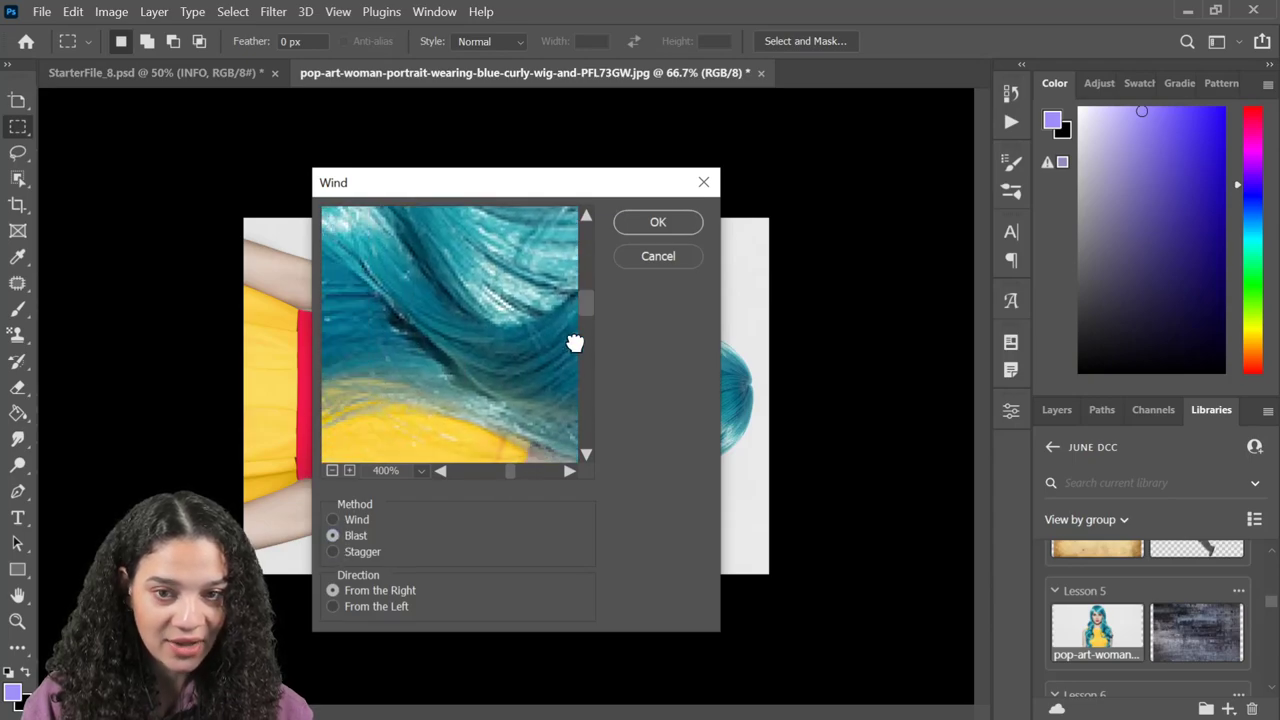
pyautogui.moveTo(410, 378); pyautogui.dragTo(557, 370)
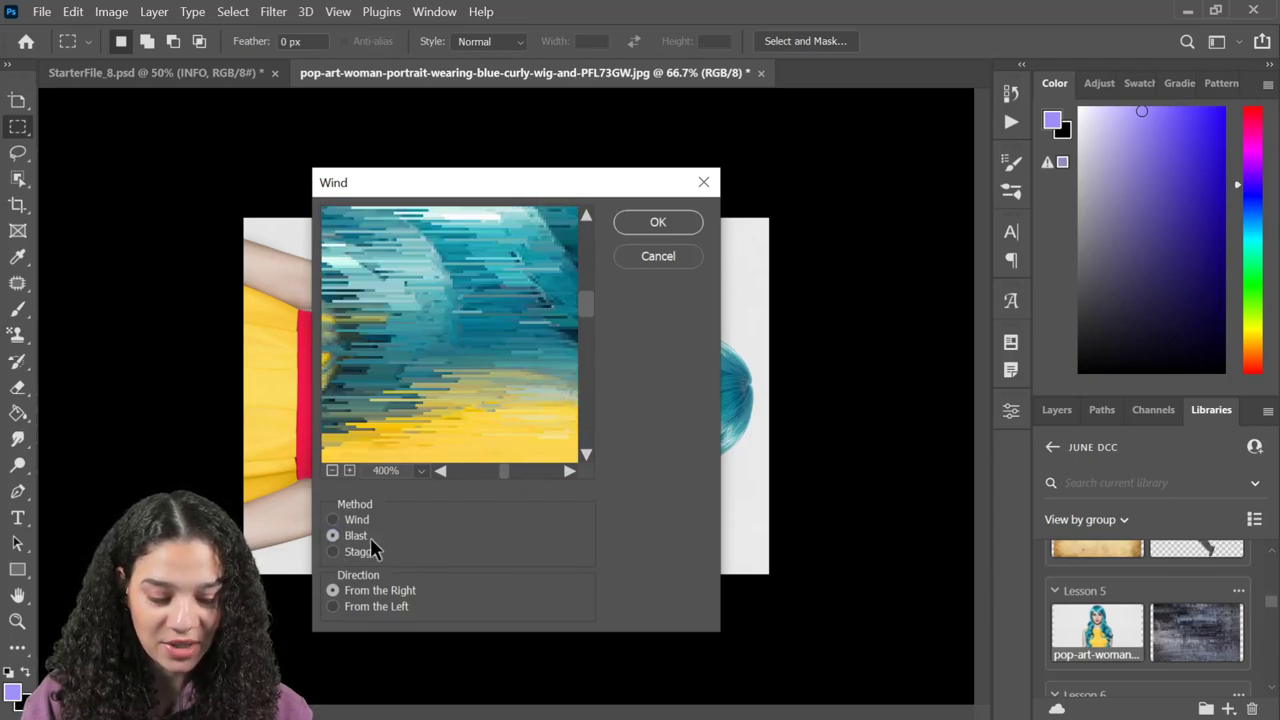
pyautogui.click(332, 552)
pyautogui.moveTo(488, 415); pyautogui.dragTo(357, 400)
pyautogui.click(660, 224)
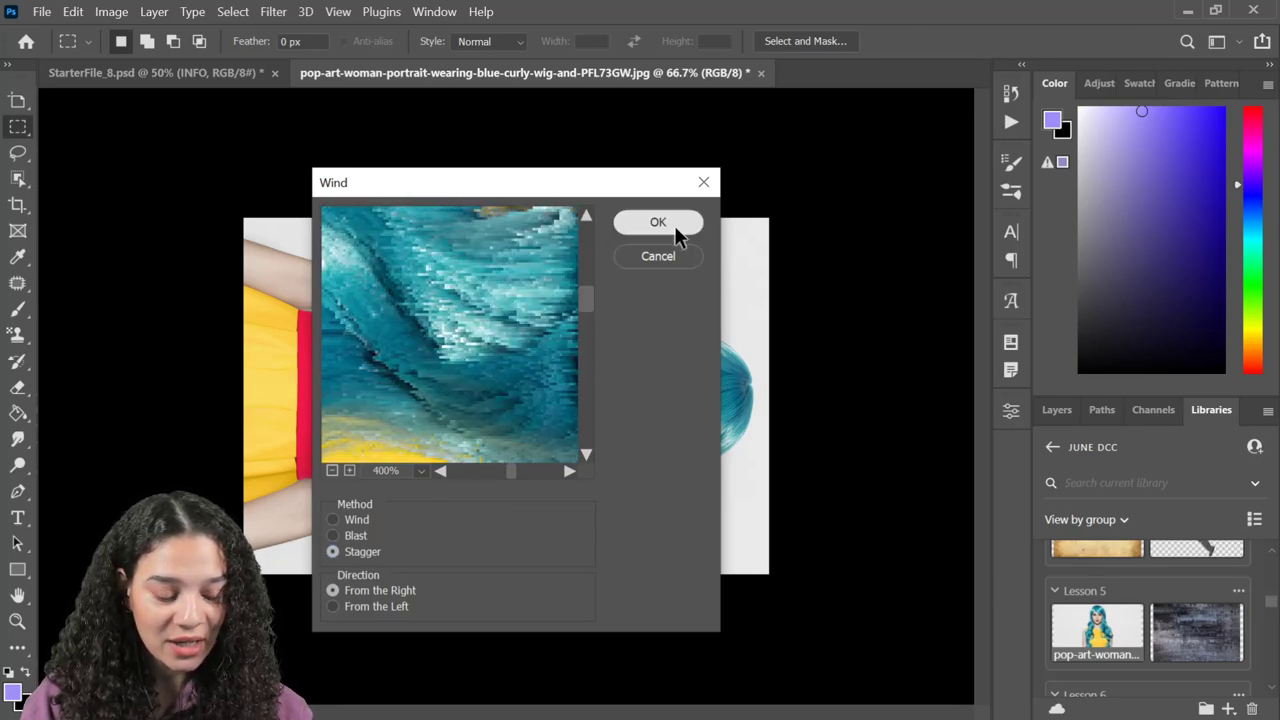
# - Zoom in on the hair and face and reapply the Wind filter twice from the Filter menu
pyautogui.hotkey('ctrl', '+')
pyautogui.hotkey('ctrl', '+')
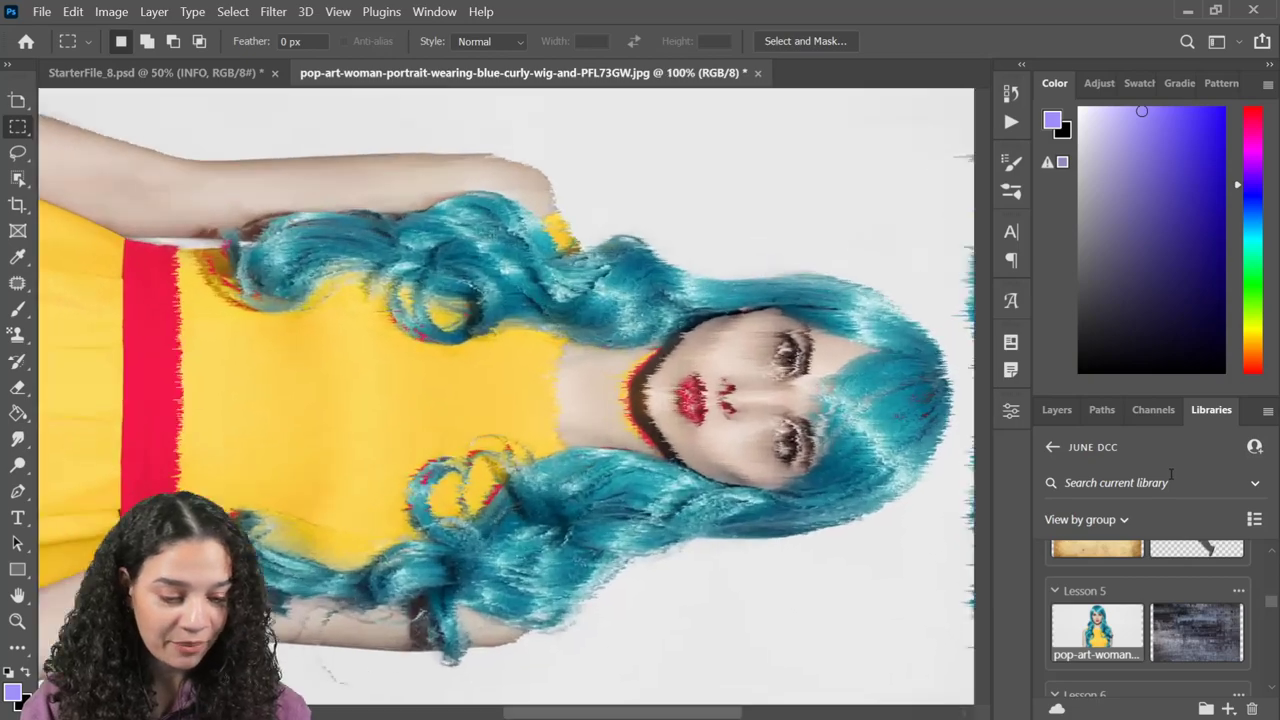
pyautogui.moveTo(832, 440); pyautogui.dragTo(770, 385)
pyautogui.moveTo(389, 292); pyautogui.dragTo(528, 363)
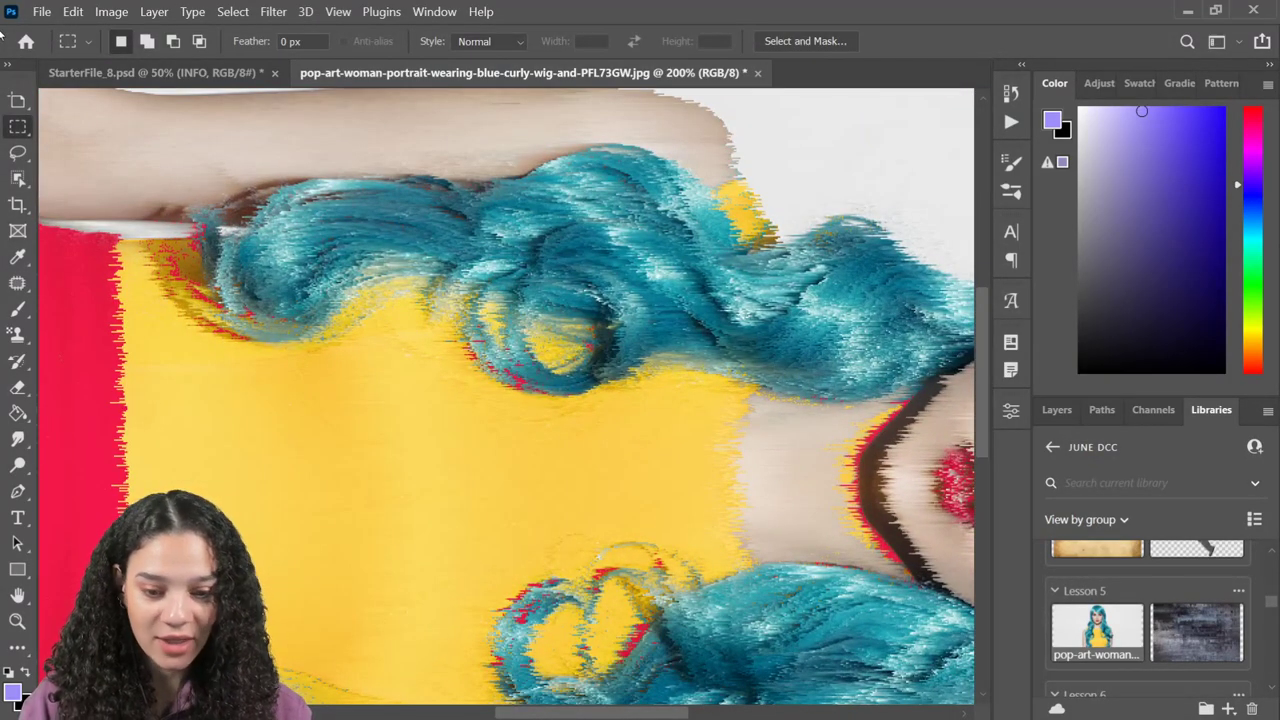
pyautogui.click(273, 12)
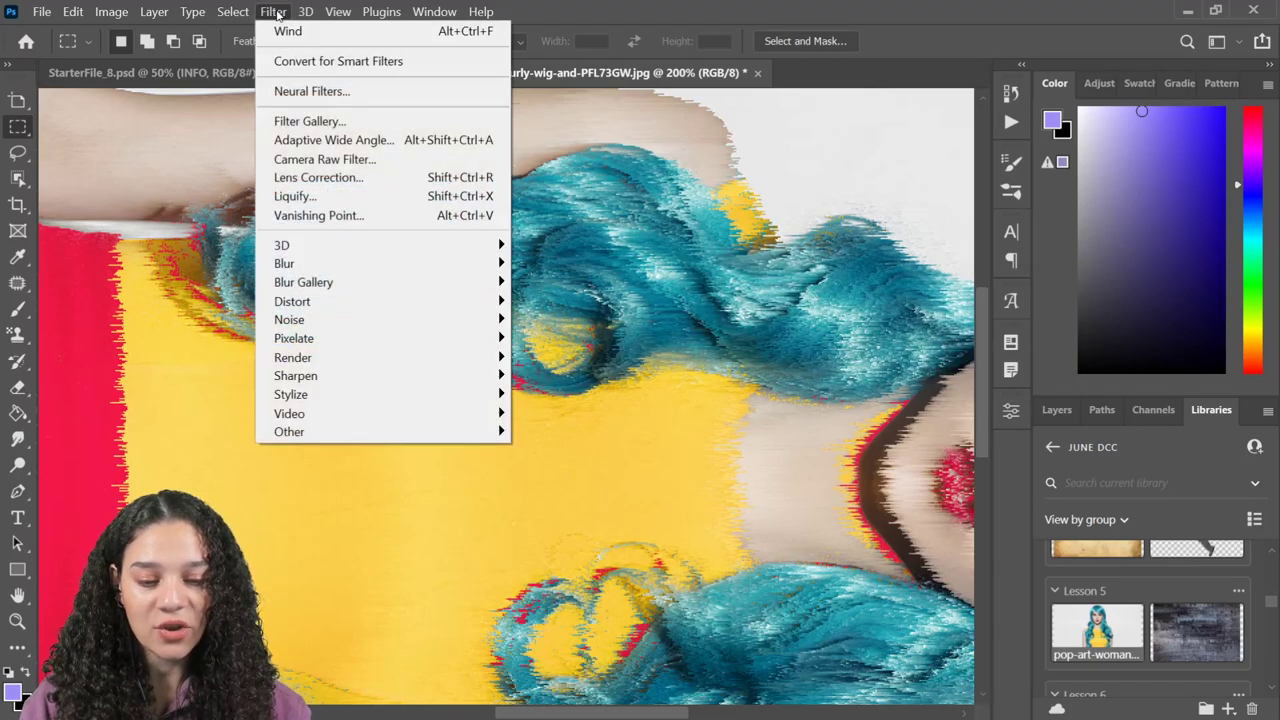
pyautogui.click(290, 31)
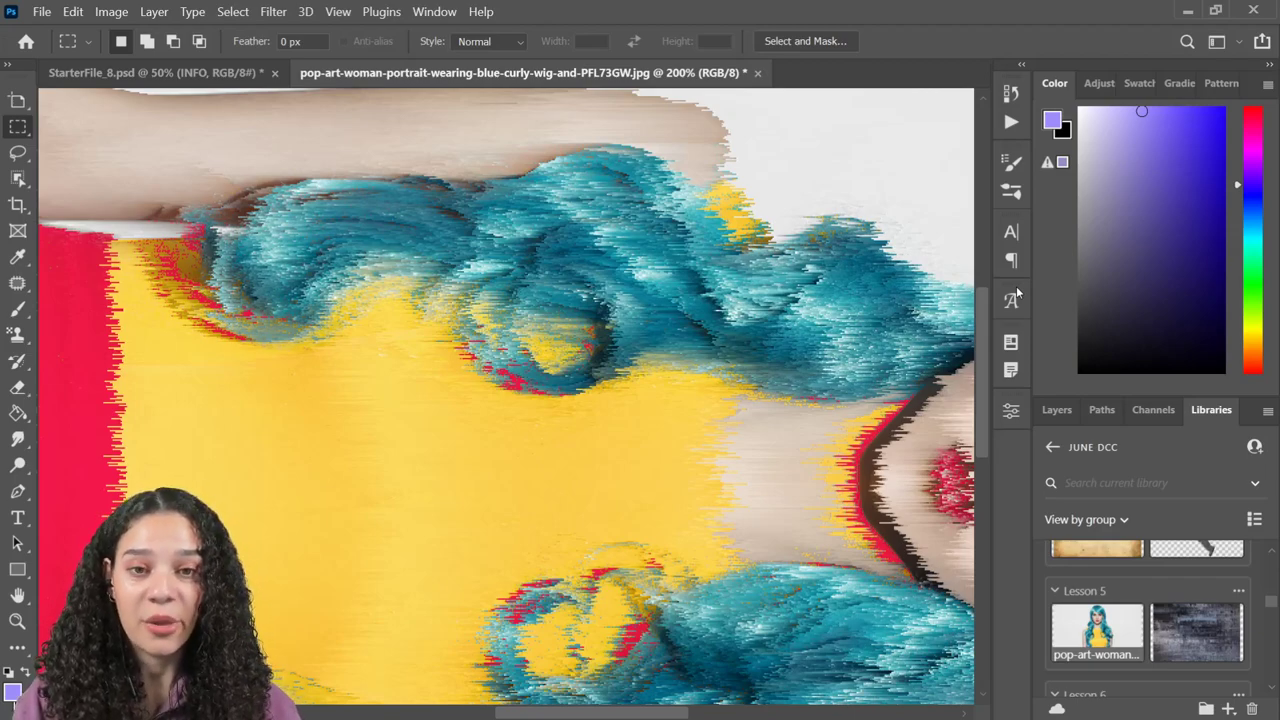
pyautogui.click(272, 12)
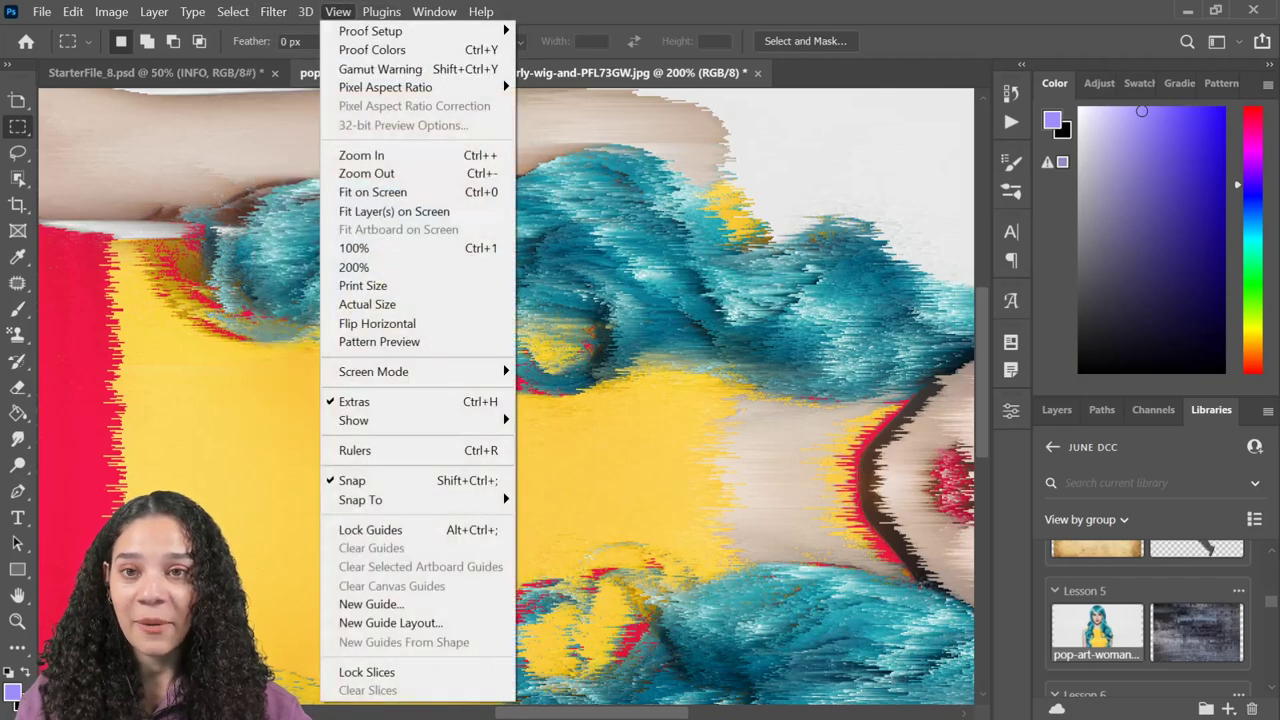
pyautogui.click(697, 379)
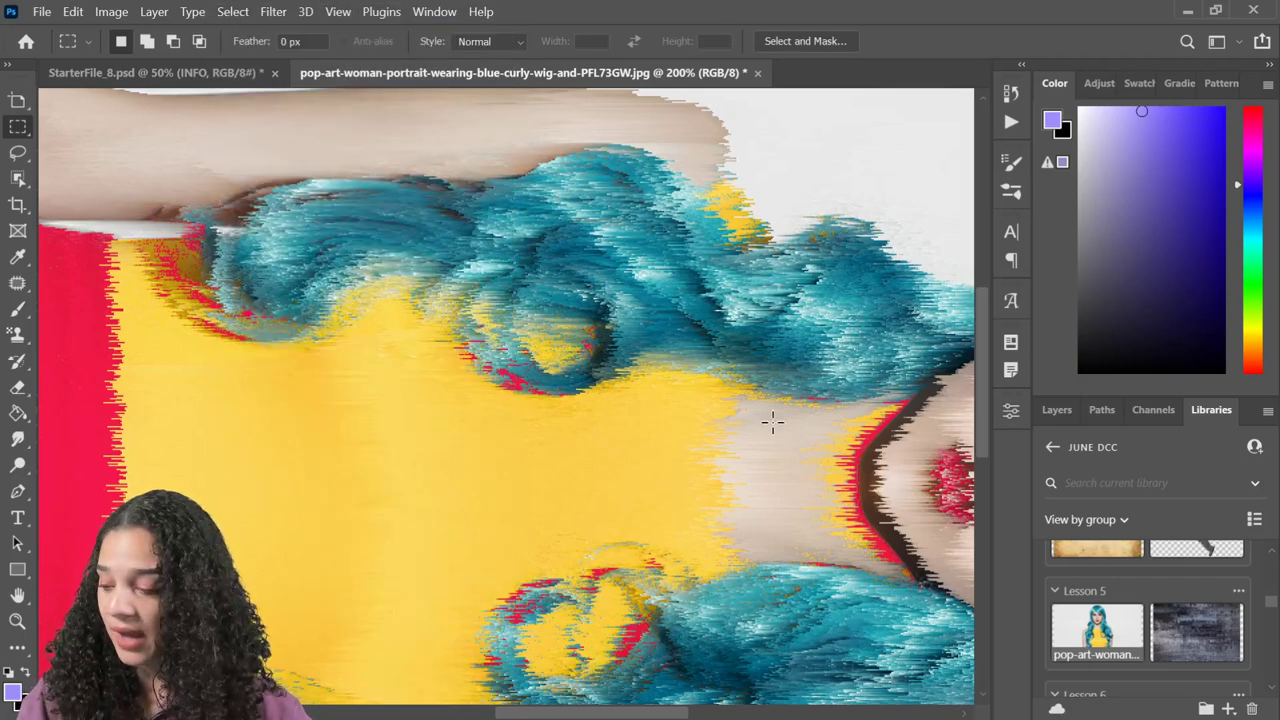
# - Reapply the Wind filter four more times with Ctrl+F to lengthen the streaks
pyautogui.hotkey('ctrl', 'f')
pyautogui.hotkey('ctrl', 'f')
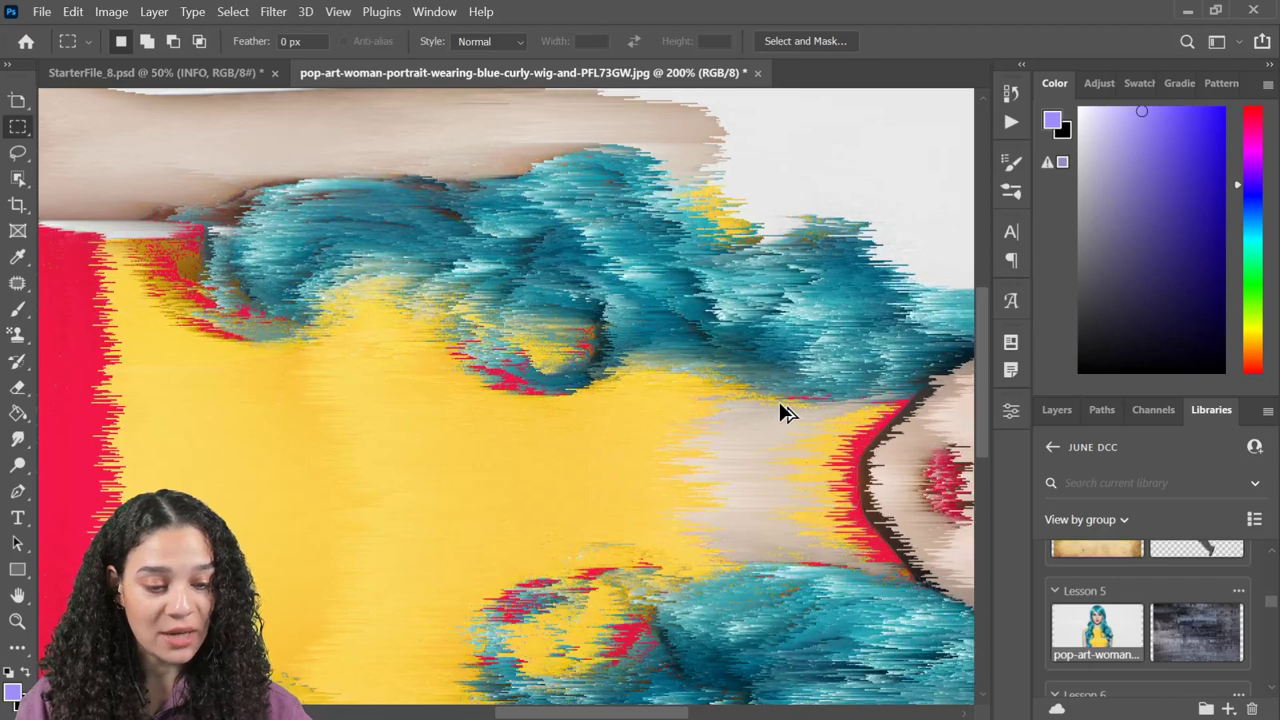
pyautogui.hotkey('ctrl', 'f')
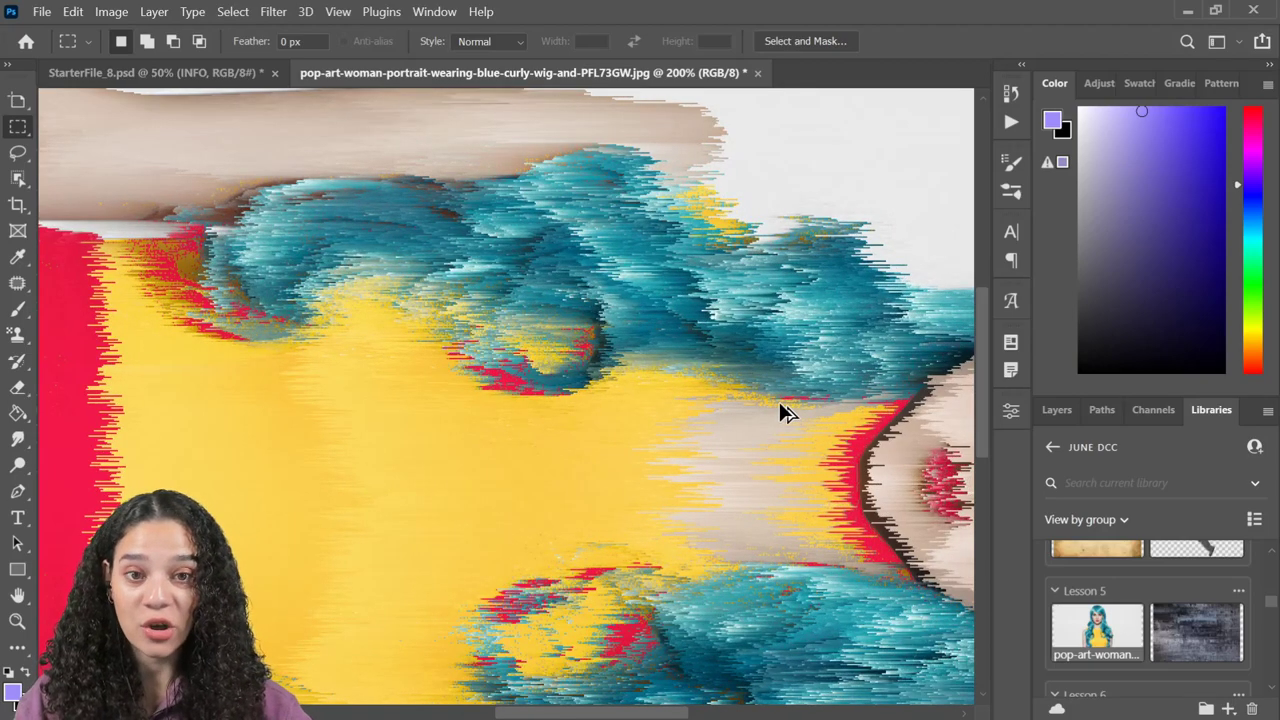
pyautogui.hotkey('ctrl', 'f')
pyautogui.hotkey('ctrl', 'f')
pyautogui.hotkey('ctrl', 'f')
pyautogui.hotkey('ctrl', 'f')
pyautogui.hotkey('ctrl', 'f')
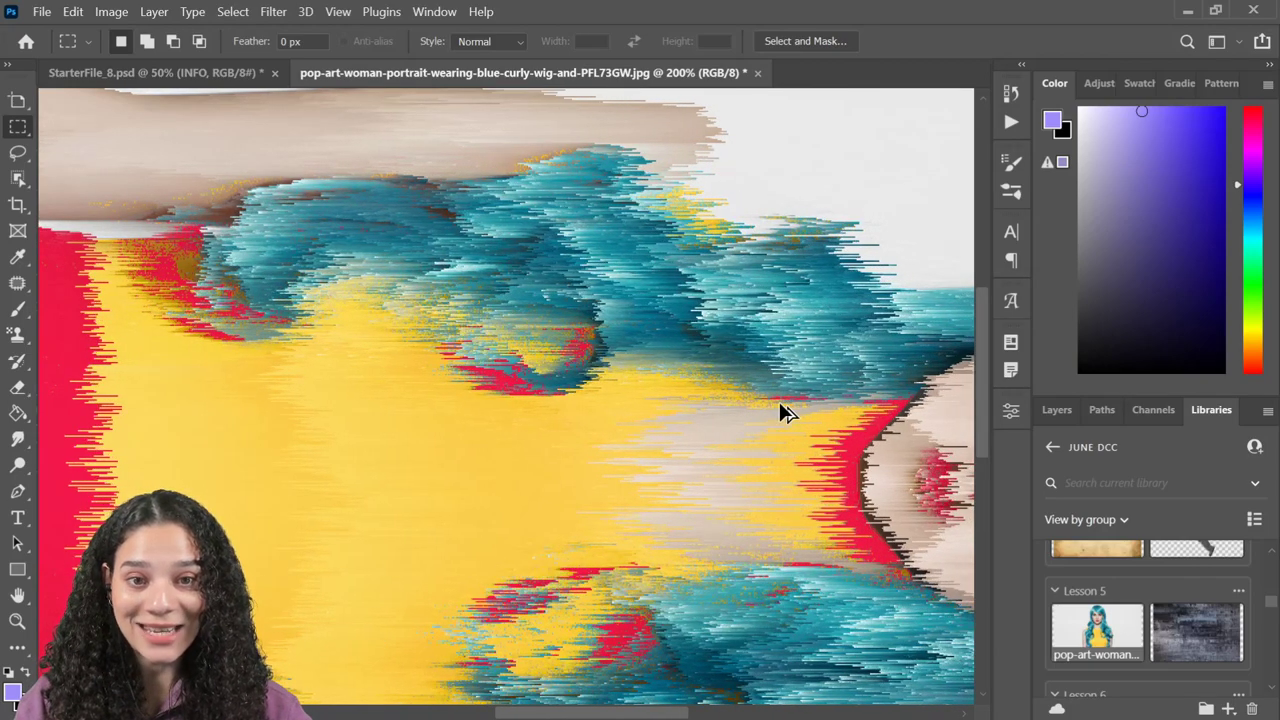
pyautogui.hotkey('ctrl', 'f')
pyautogui.hotkey('ctrl', 'f')
pyautogui.hotkey('ctrl', 'f')
pyautogui.hotkey('ctrl', 'f')
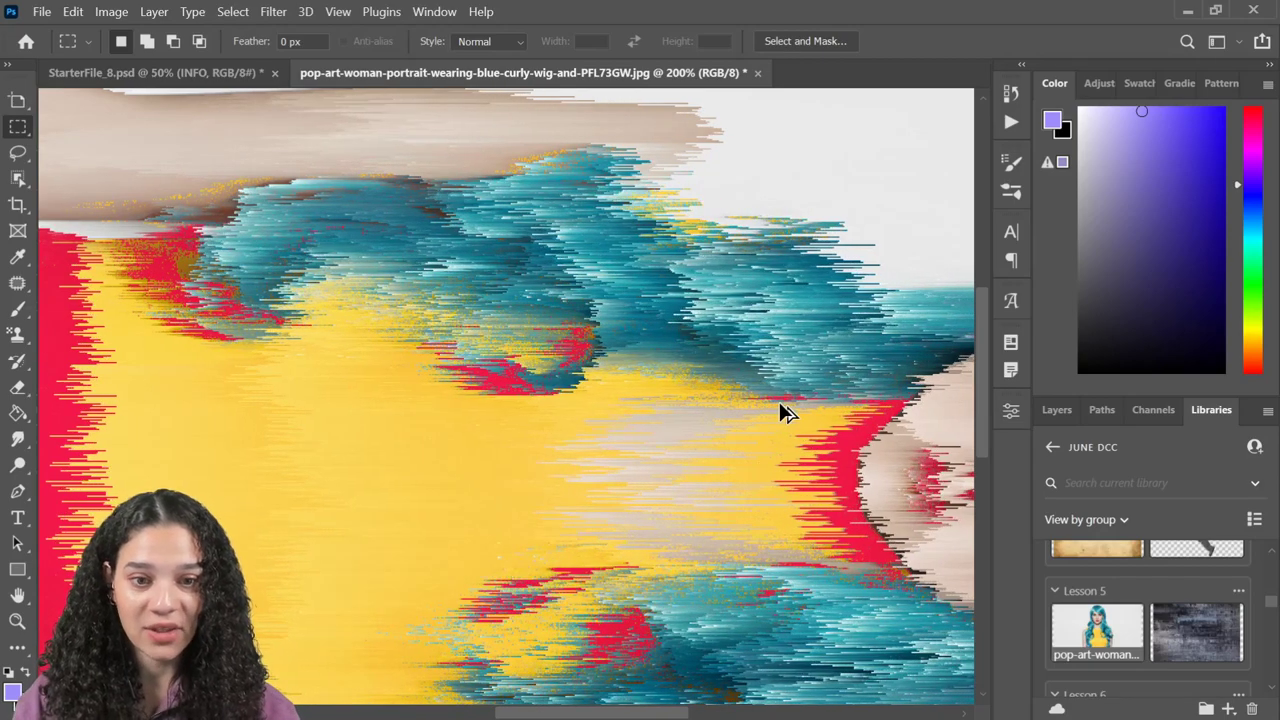
# - Pan across the streaked face and hair at 400% and rotate the view so the streaks run vertically
pyautogui.moveTo(720, 325)
pyautogui.mouseDown()
pyautogui.moveTo(711, 408)
pyautogui.moveTo(535, 403)
pyautogui.mouseUp()
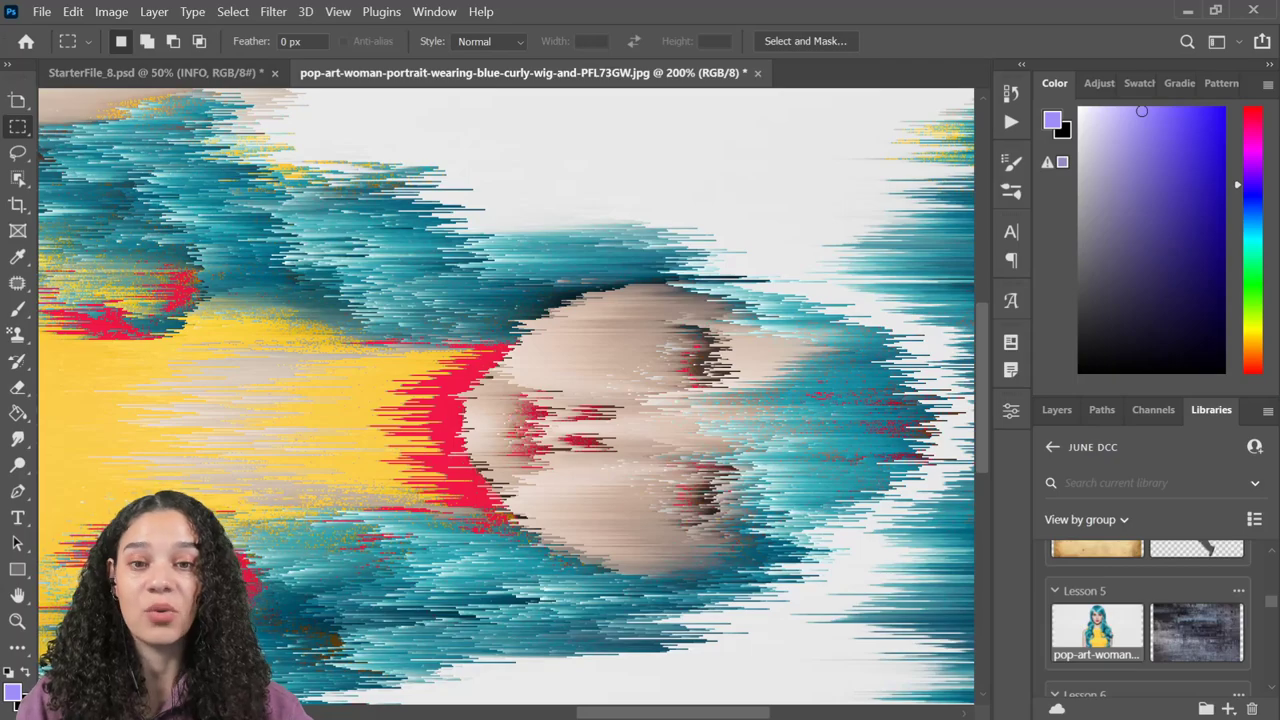
pyautogui.moveTo(275, 541)
pyautogui.mouseDown()
pyautogui.moveTo(560, 320)
pyautogui.moveTo(654, 437)
pyautogui.moveTo(628, 512)
pyautogui.mouseUp()
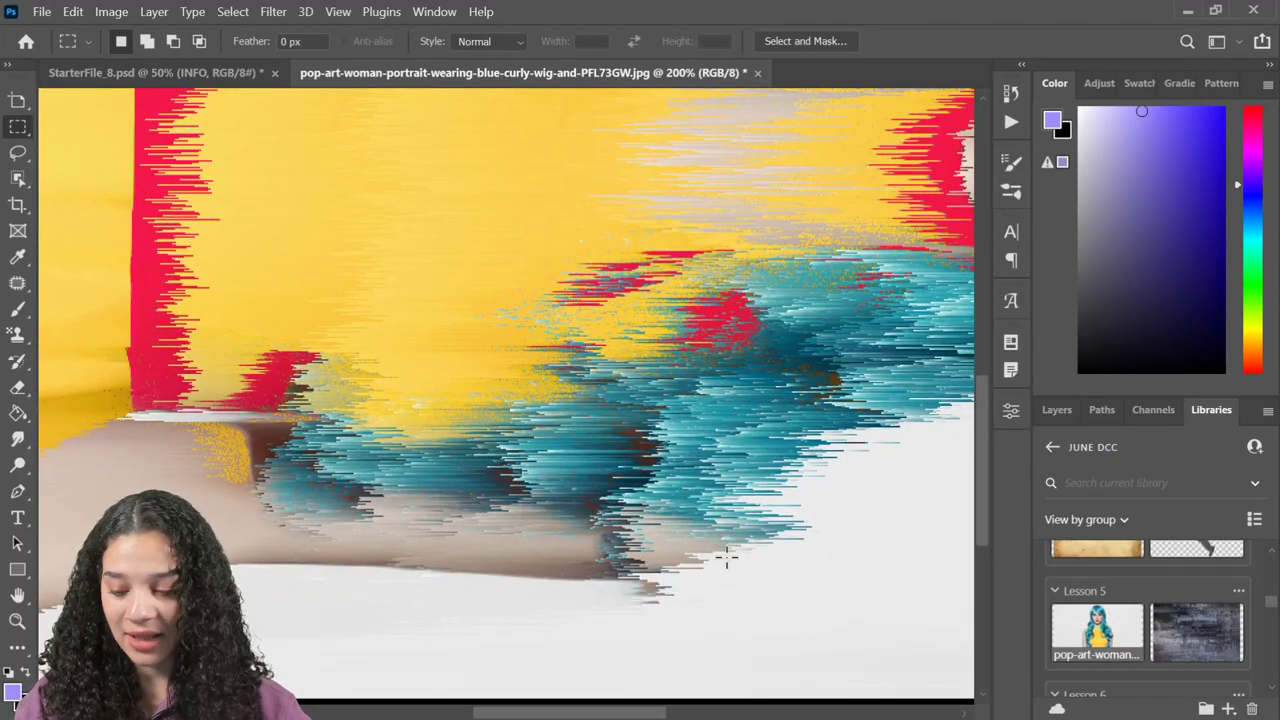
pyautogui.hotkey('ctrl', '+')
pyautogui.hotkey('ctrl', '+')
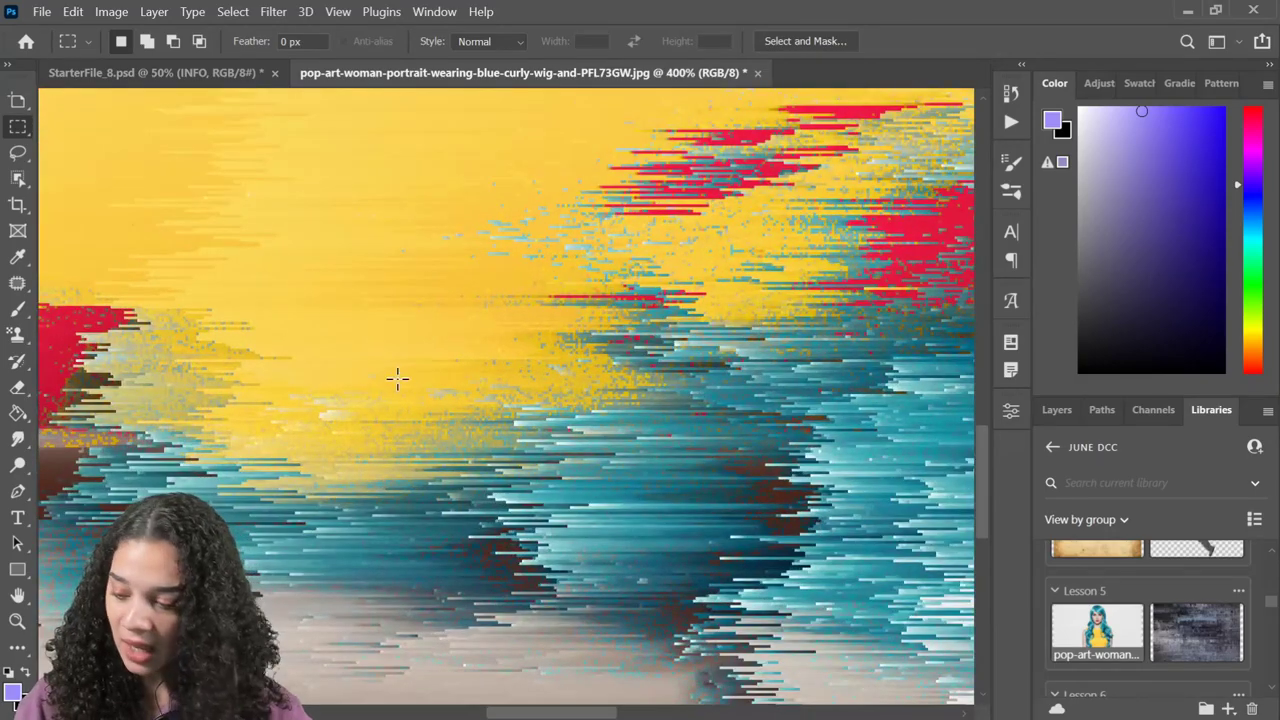
pyautogui.press('r')
pyautogui.moveTo(331, 266); pyautogui.dragTo(414, 497)
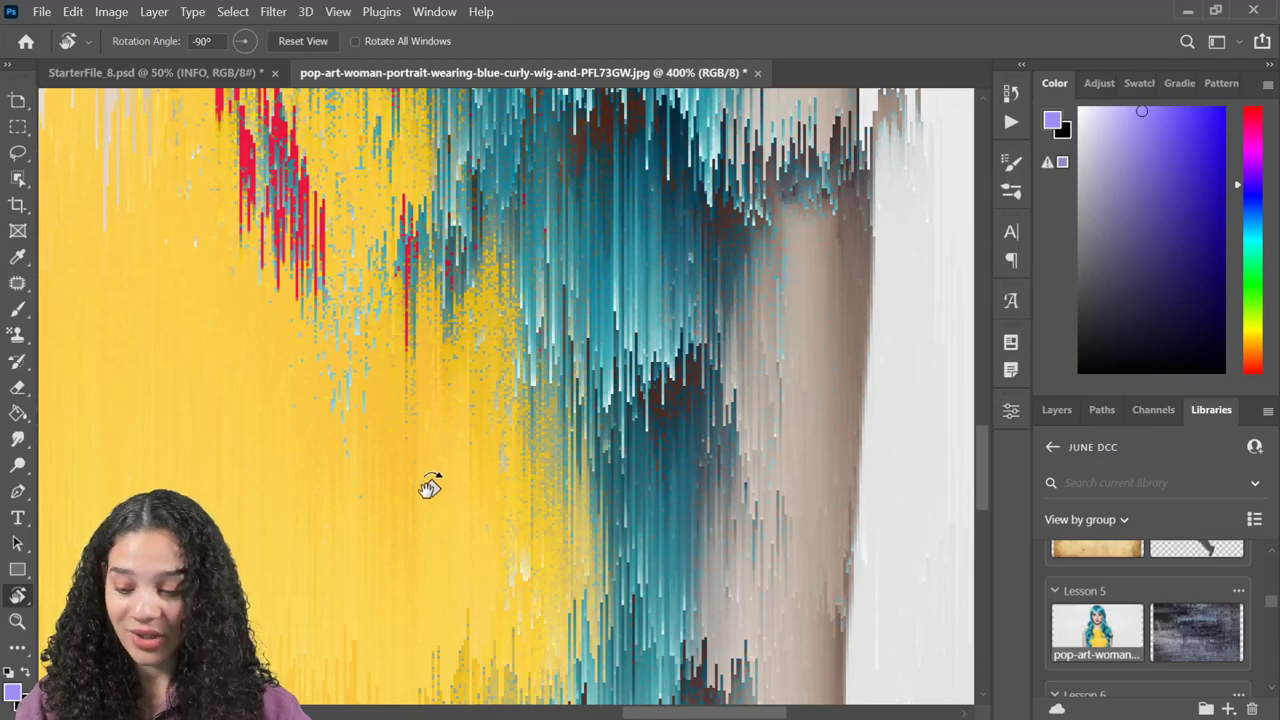
pyautogui.hotkey('ctrl', '-')
pyautogui.hotkey('ctrl', '-')
pyautogui.hotkey('ctrl', '-')
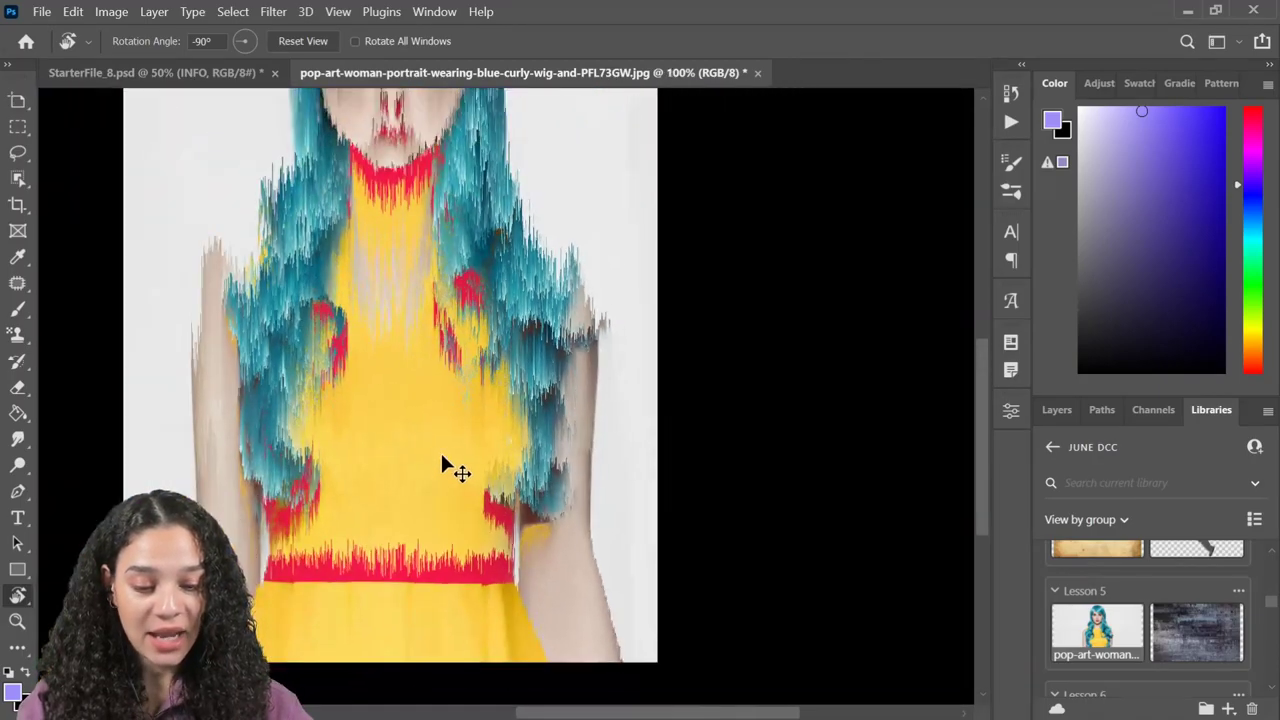
pyautogui.moveTo(286, 294); pyautogui.dragTo(330, 298)
# - Zoom to 300% on the hair, pick the Rectangular Marquee tool and show the Layers panel
pyautogui.hotkey('ctrl', '+')
pyautogui.hotkey('ctrl', '+')
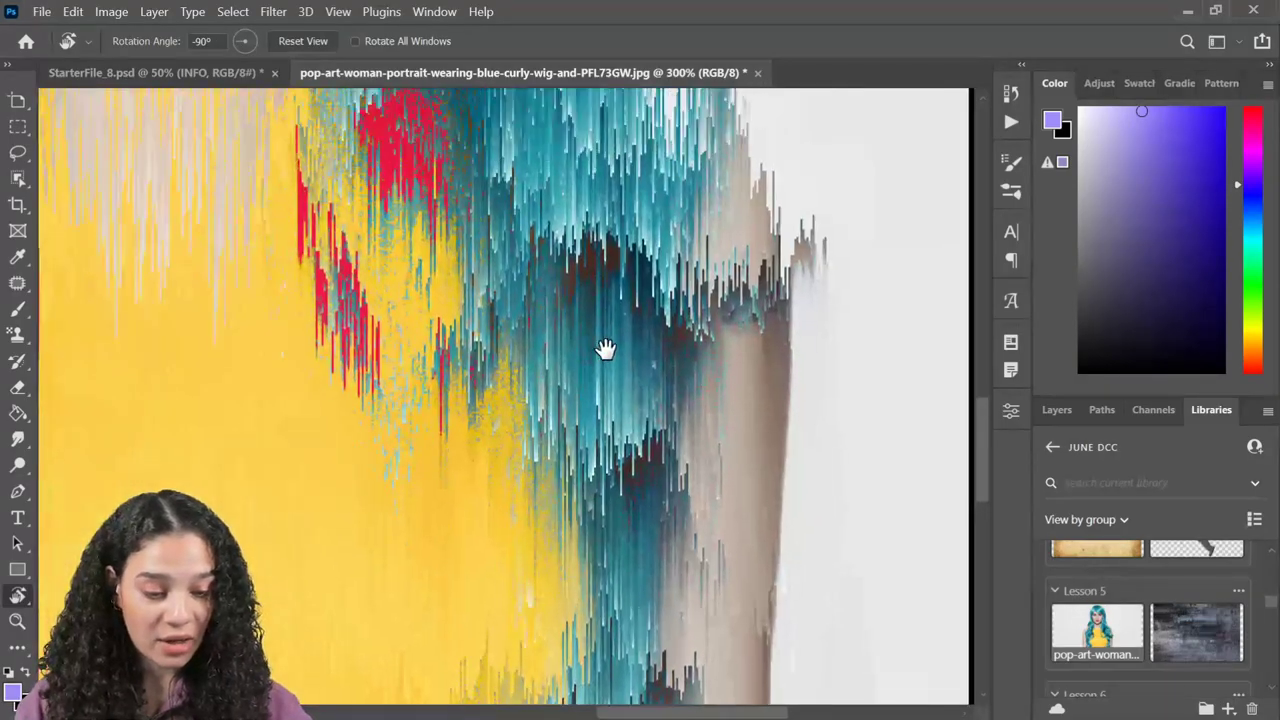
pyautogui.scroll(2, 605, 348)
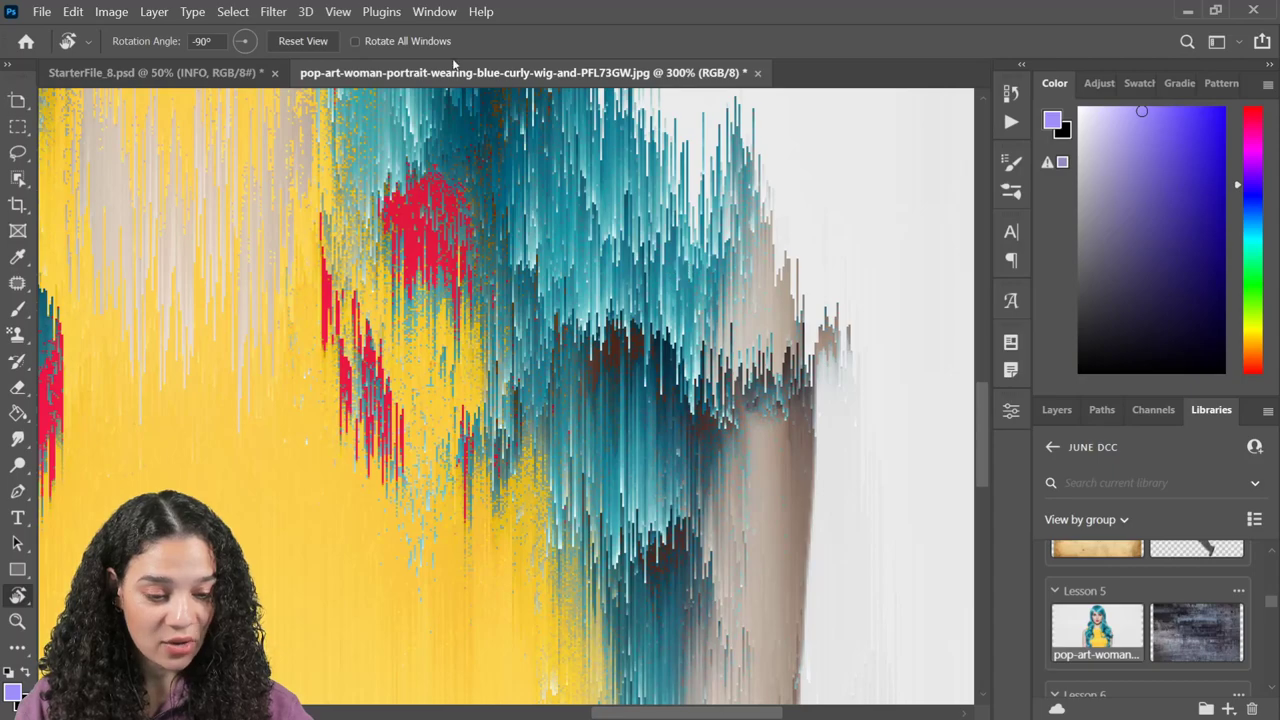
pyautogui.hscroll(-5, 400, 463)
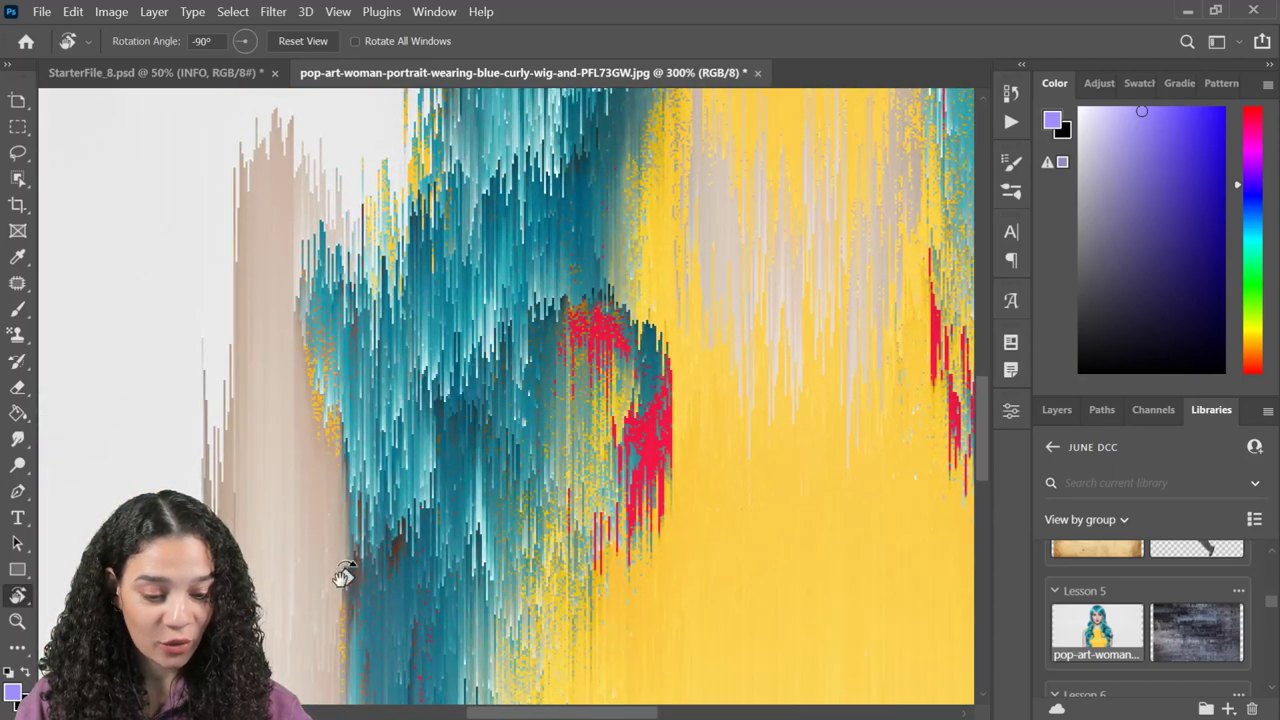
pyautogui.hscroll(3, 590, 348)
pyautogui.click(18, 126)
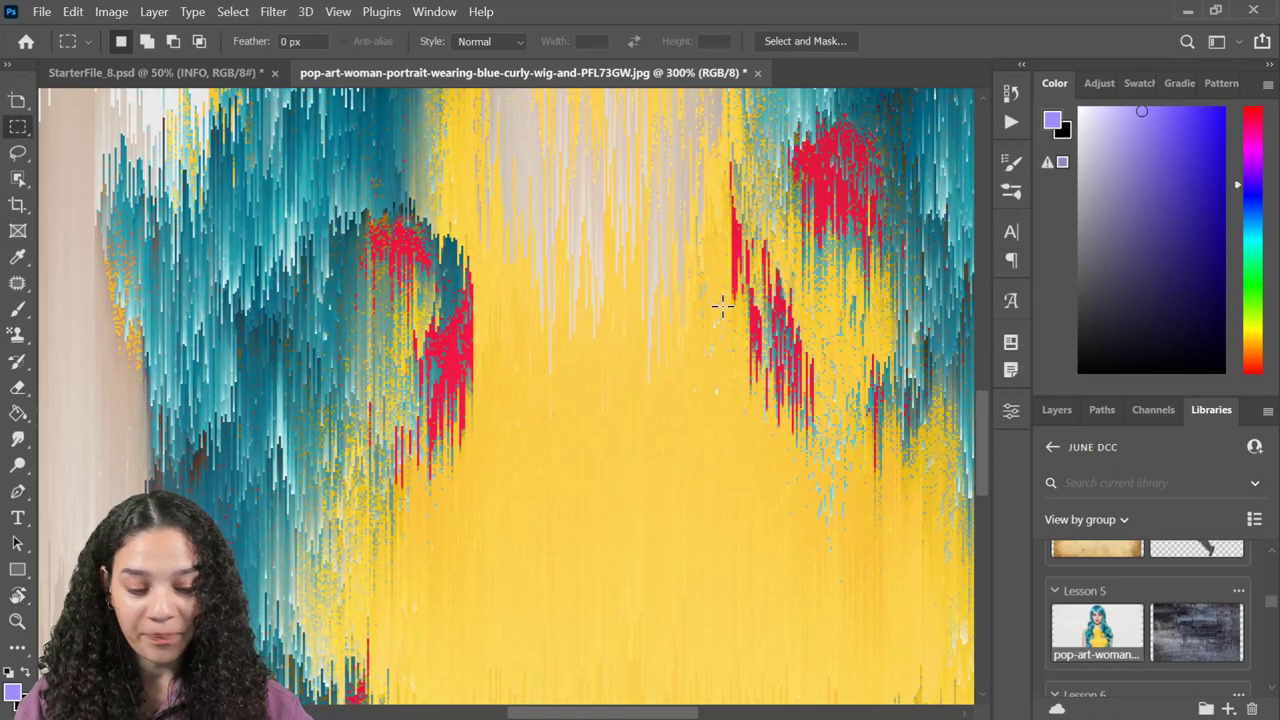
pyautogui.click(1057, 410)
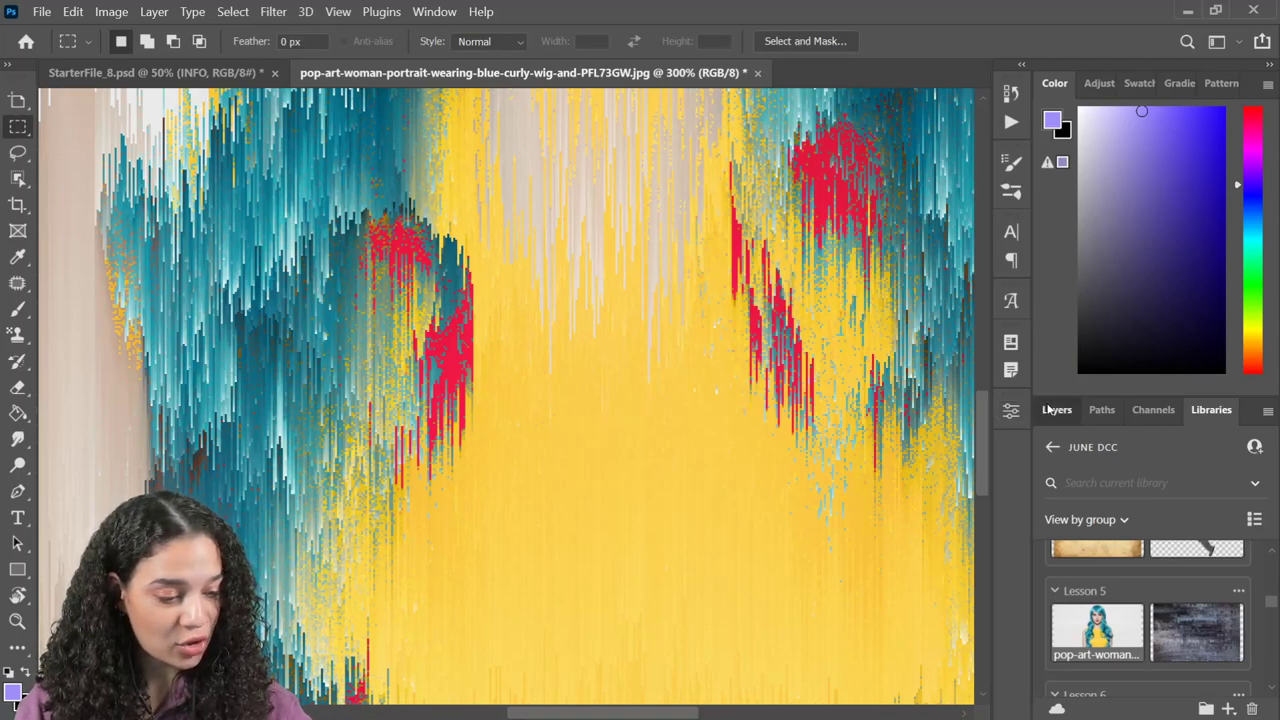
# - Select two rectangles of streaked hair and copy them onto a new Layer 1
pyautogui.moveTo(48, 126); pyautogui.dragTo(391, 634)
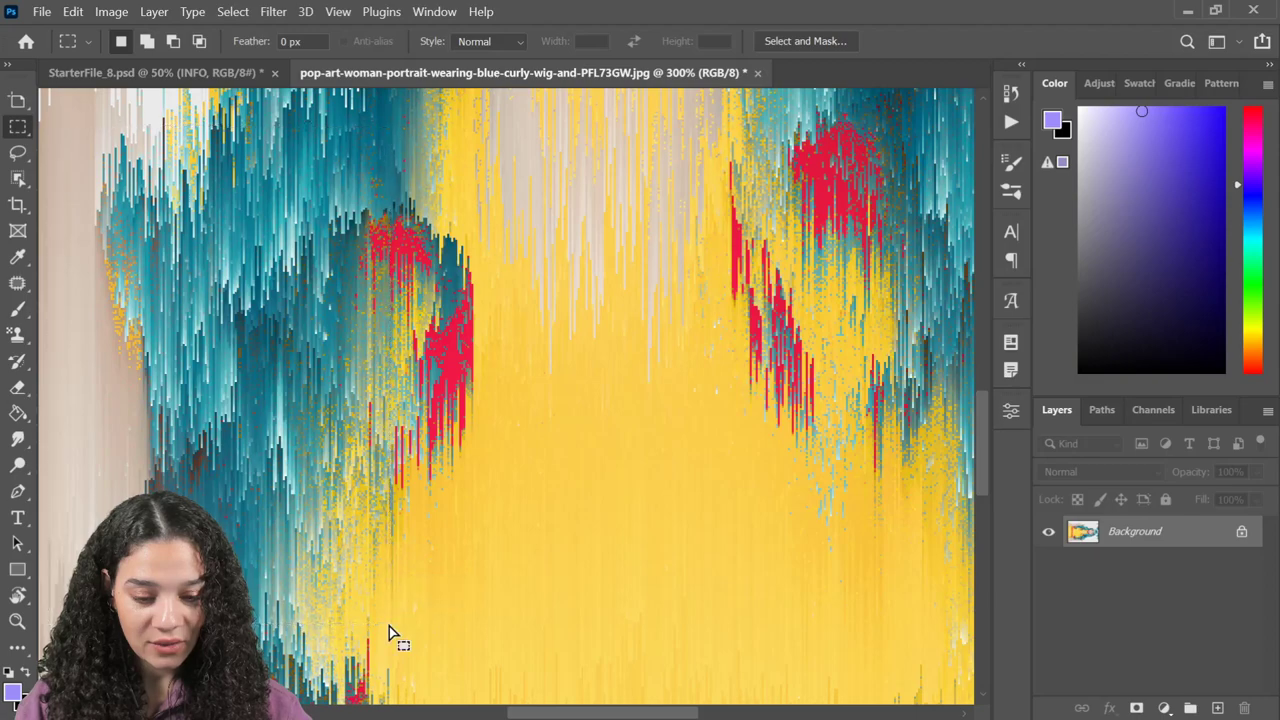
pyautogui.moveTo(263, 471); pyautogui.dragTo(307, 462)
pyautogui.moveTo(784, 441); pyautogui.dragTo(596, 443)
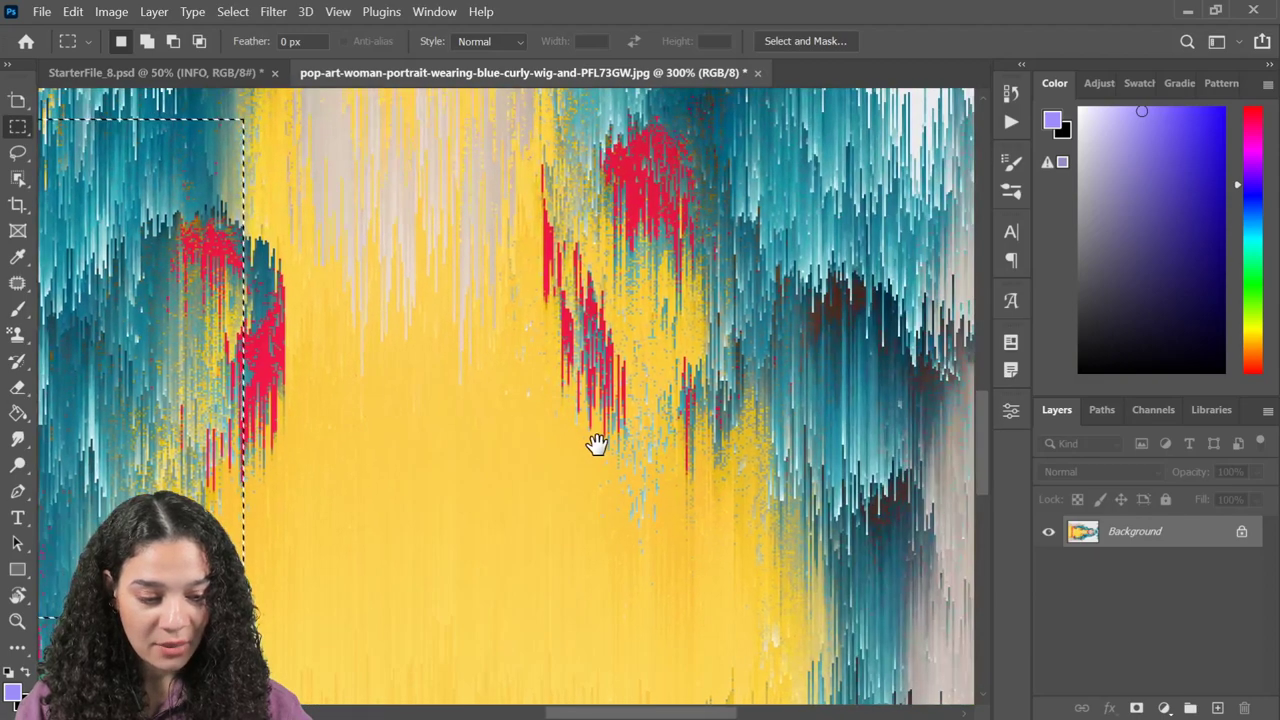
pyautogui.hotkey('ctrl', '-')
pyautogui.moveTo(570, 105); pyautogui.dragTo(808, 516)
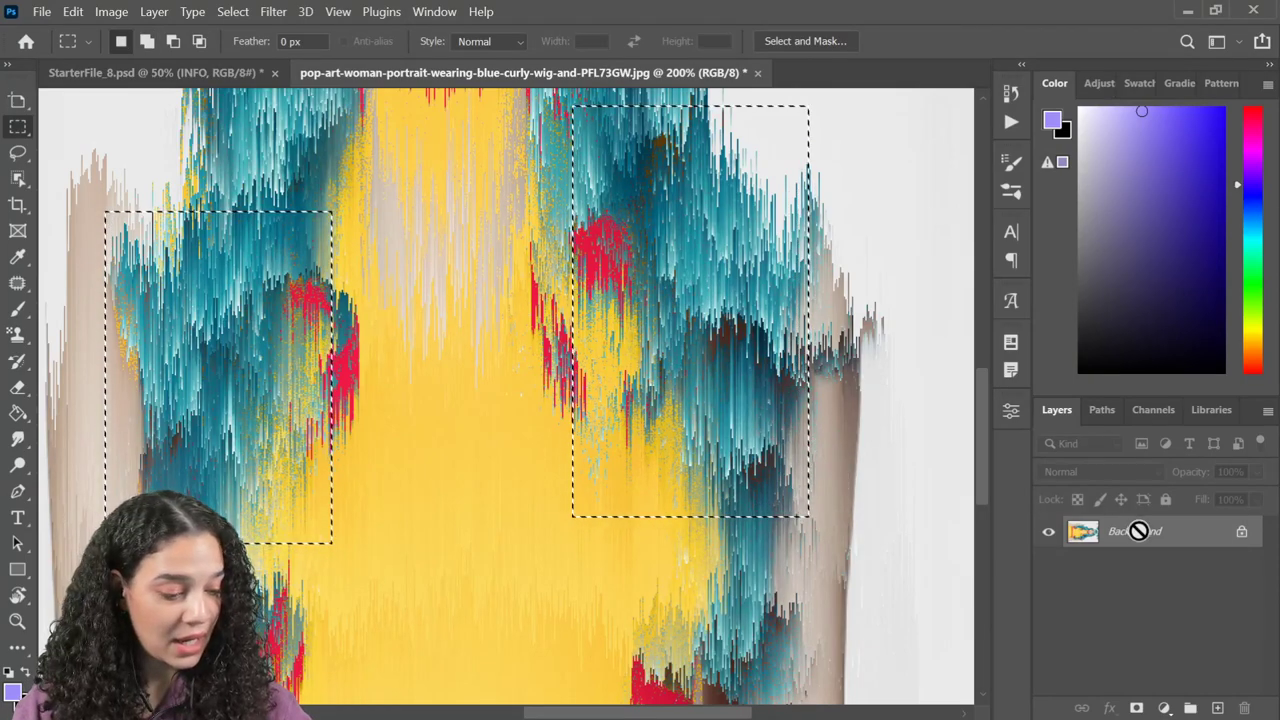
pyautogui.hotkey('ctrl', 'j')
# - Drag Layer 1 into StarterFile_8 and rotate the pieces by -90°
pyautogui.moveTo(1200, 537); pyautogui.dragTo(636, 398)
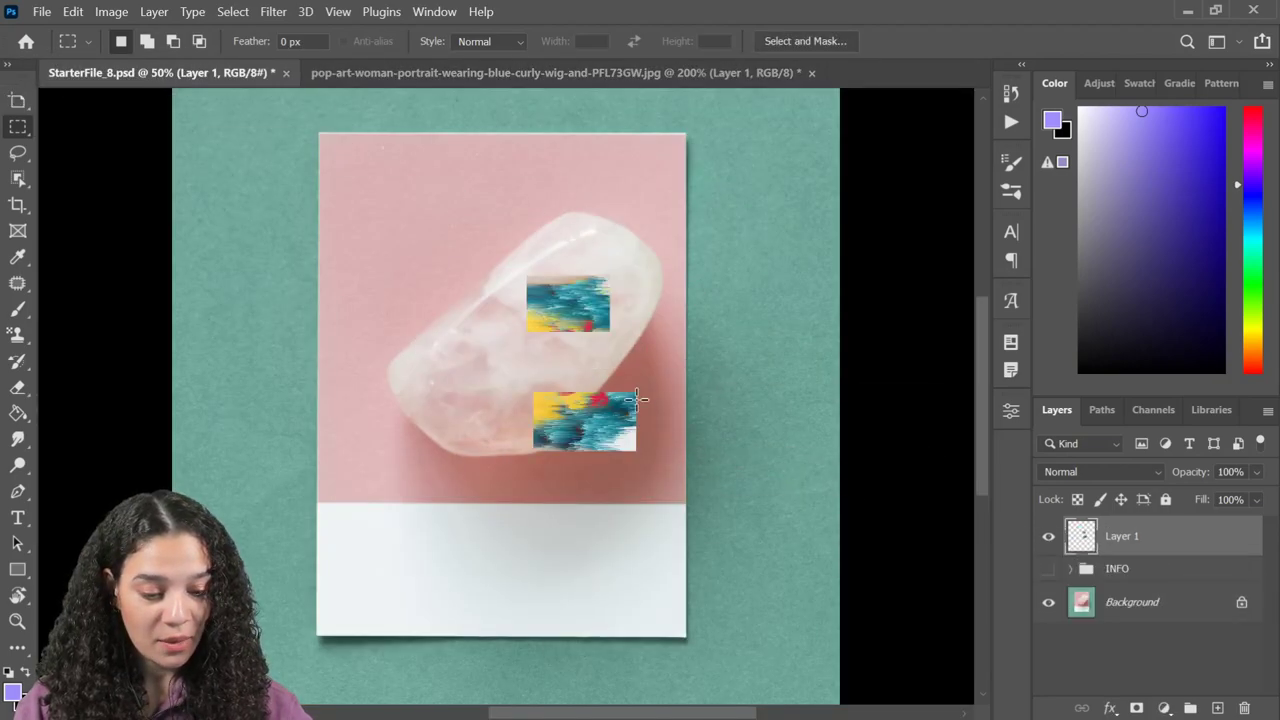
pyautogui.hotkey('ctrl', 't')
pyautogui.moveTo(677, 194)
pyautogui.mouseDown()
pyautogui.moveTo(737, 480)
pyautogui.moveTo(514, 229)
pyautogui.moveTo(419, 270)
pyautogui.moveTo(543, 391)
pyautogui.moveTo(559, 470)
pyautogui.mouseUp()
pyautogui.press('Return')
# - Move the left piece to the card's upper right and flip it horizontally
pyautogui.press('m')
pyautogui.hotkey('ctrl', 't')
pyautogui.moveTo(515, 400); pyautogui.dragTo(656, 331)
pyautogui.rightClick(636, 240)
pyautogui.click(694, 615)
pyautogui.press('Return')
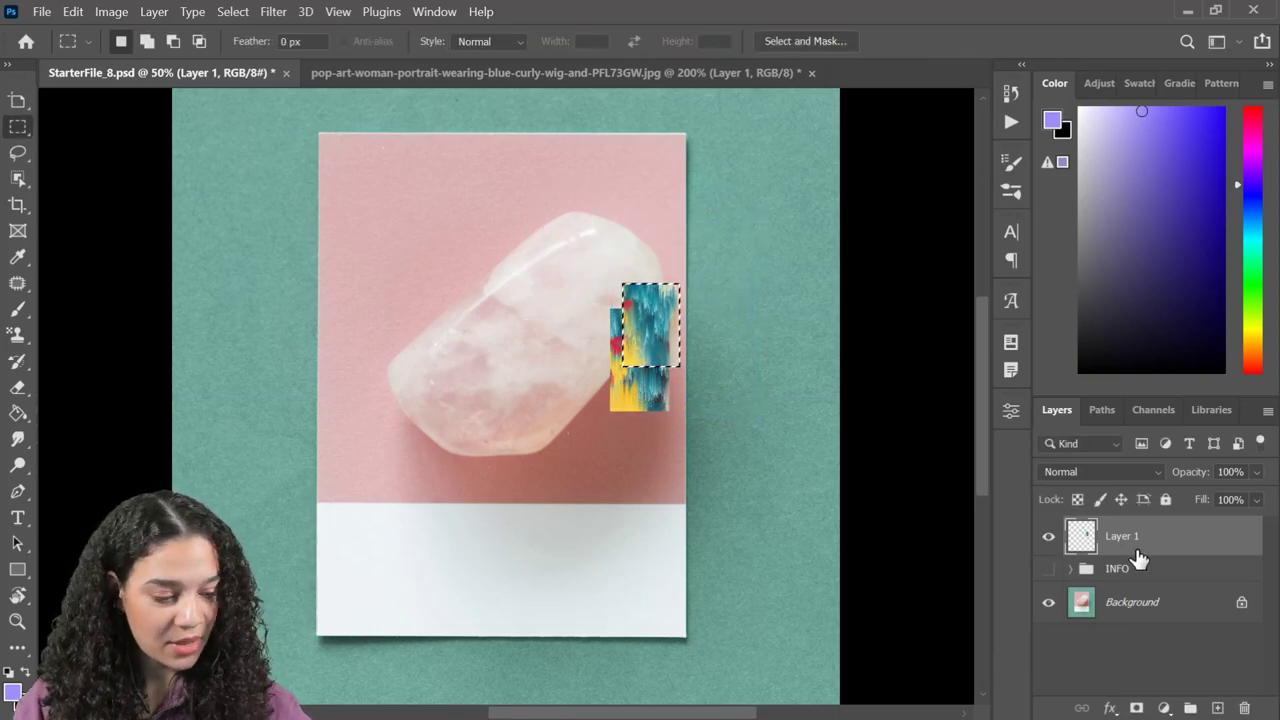
pyautogui.click(622, 381)
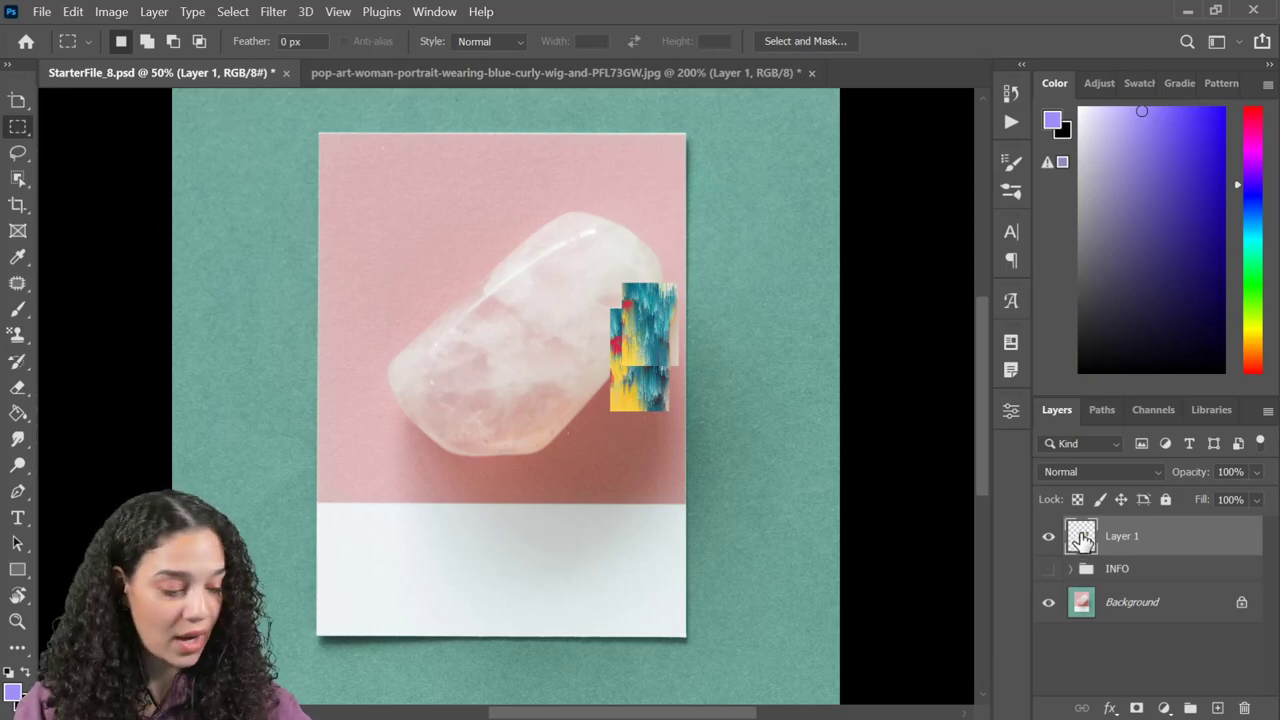
pyautogui.press('e')
pyautogui.hotkey('ctrl', 'z')
pyautogui.hotkey('ctrl', 'z')
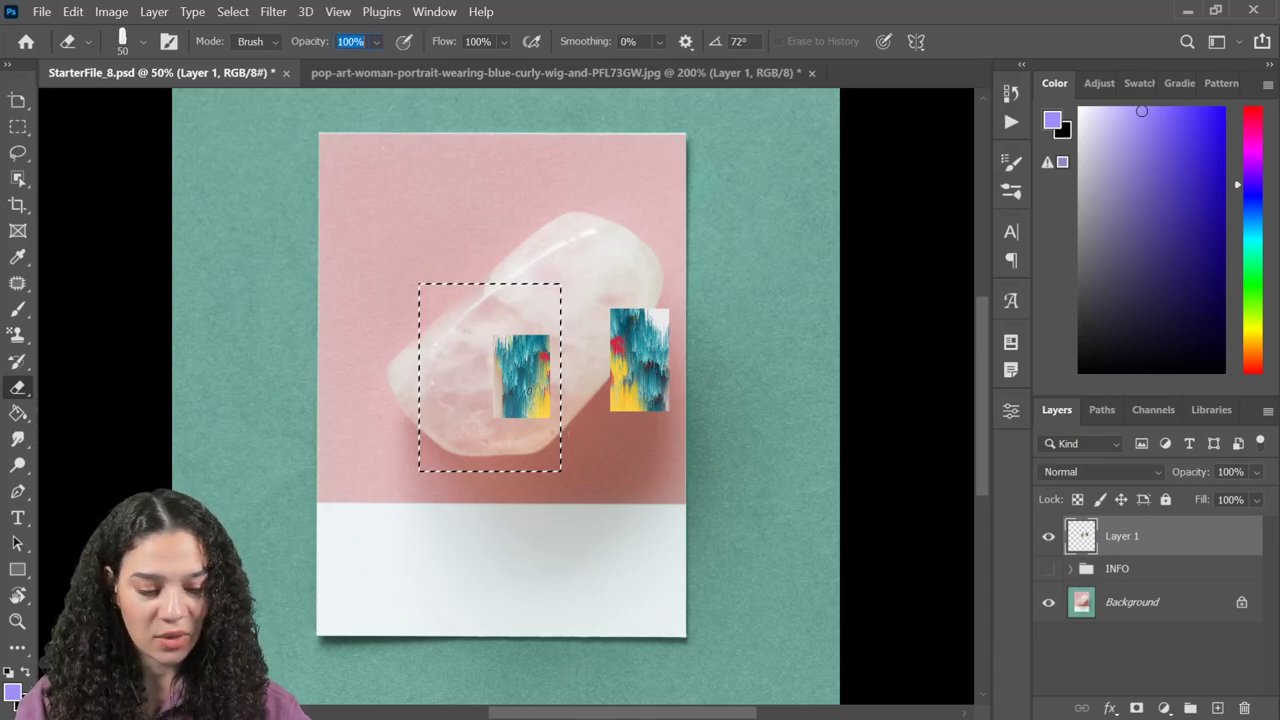
# - On Layer 1, erase the lower and left parts of the left glitch piece with a Soft Round brush
pyautogui.click(1215, 539)
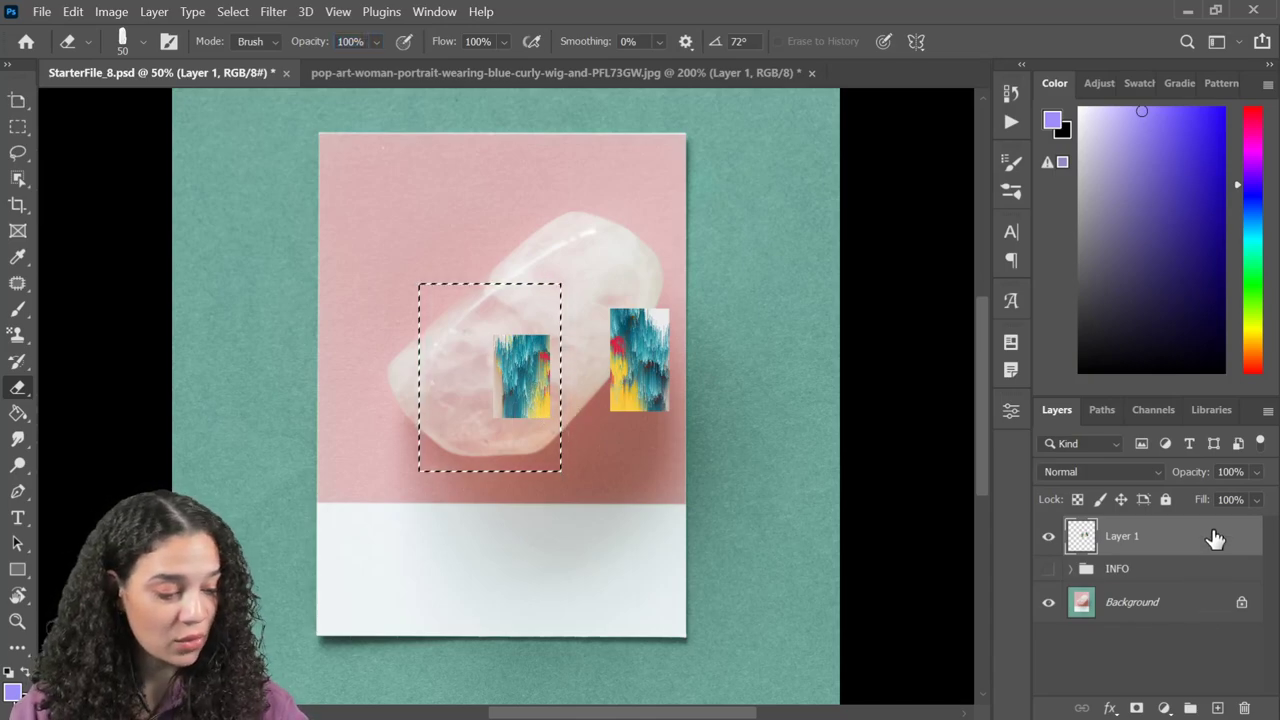
pyautogui.hotkey('ctrl', 'd')
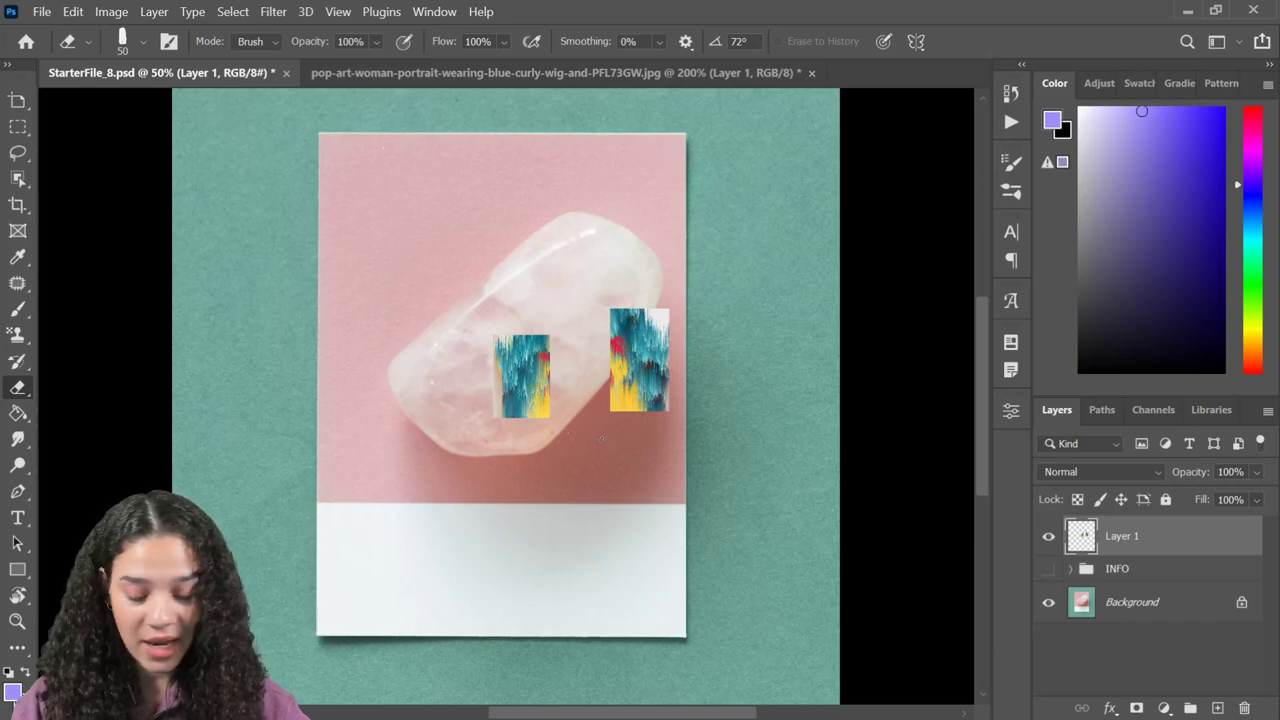
pyautogui.rightClick(514, 387)
pyautogui.click(590, 378)
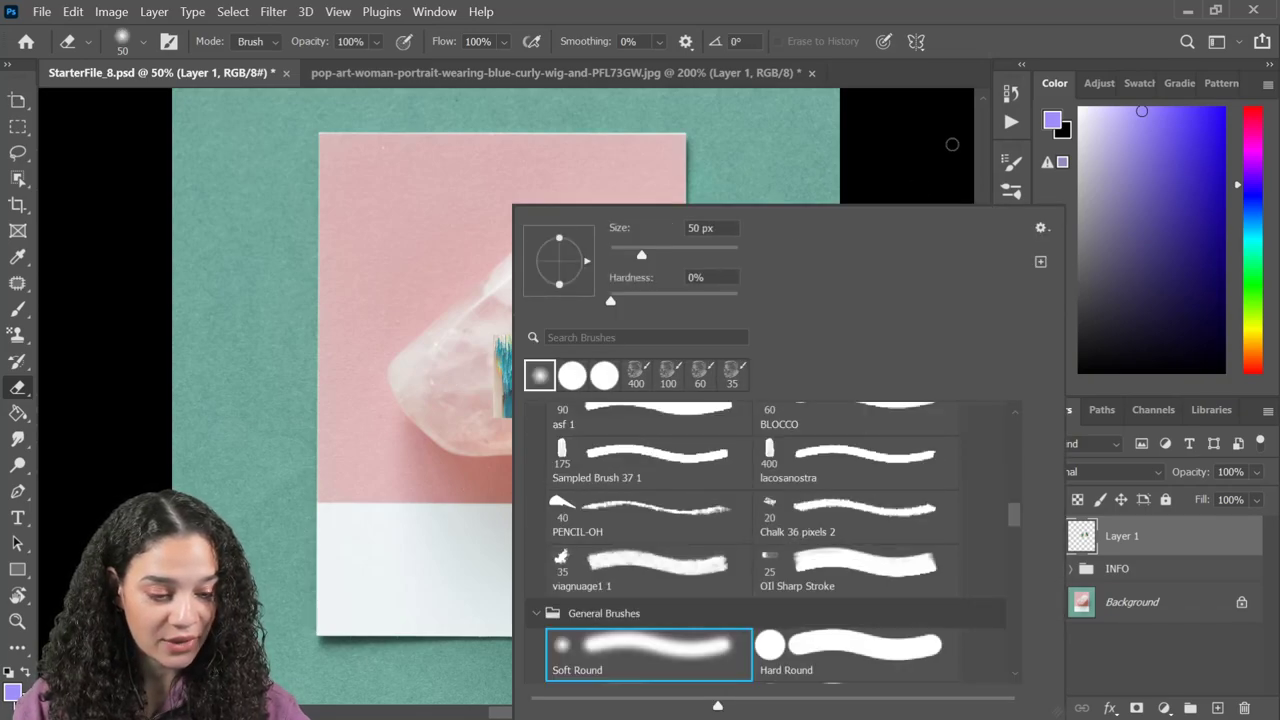
pyautogui.click(940, 140)
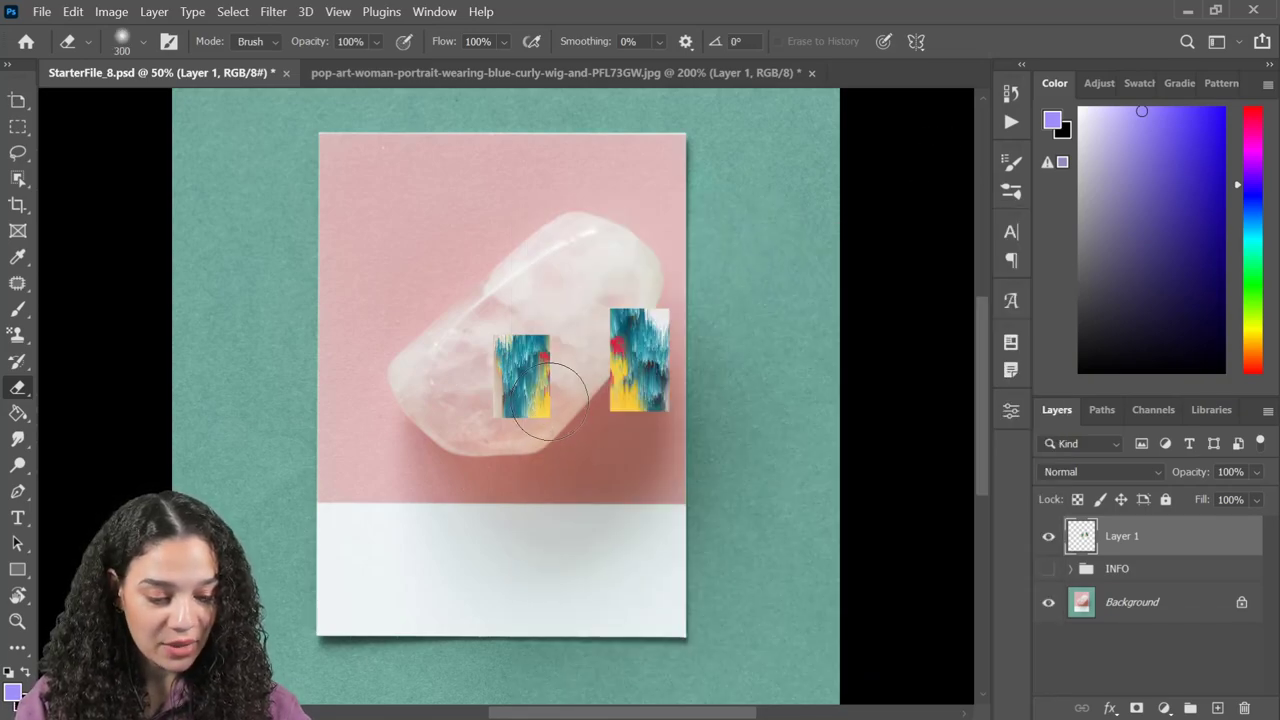
pyautogui.moveTo(549, 399)
pyautogui.mouseDown()
pyautogui.moveTo(568, 455)
pyautogui.moveTo(473, 385)
pyautogui.mouseUp()
pyautogui.press('[')
pyautogui.press('[')
pyautogui.press('[')
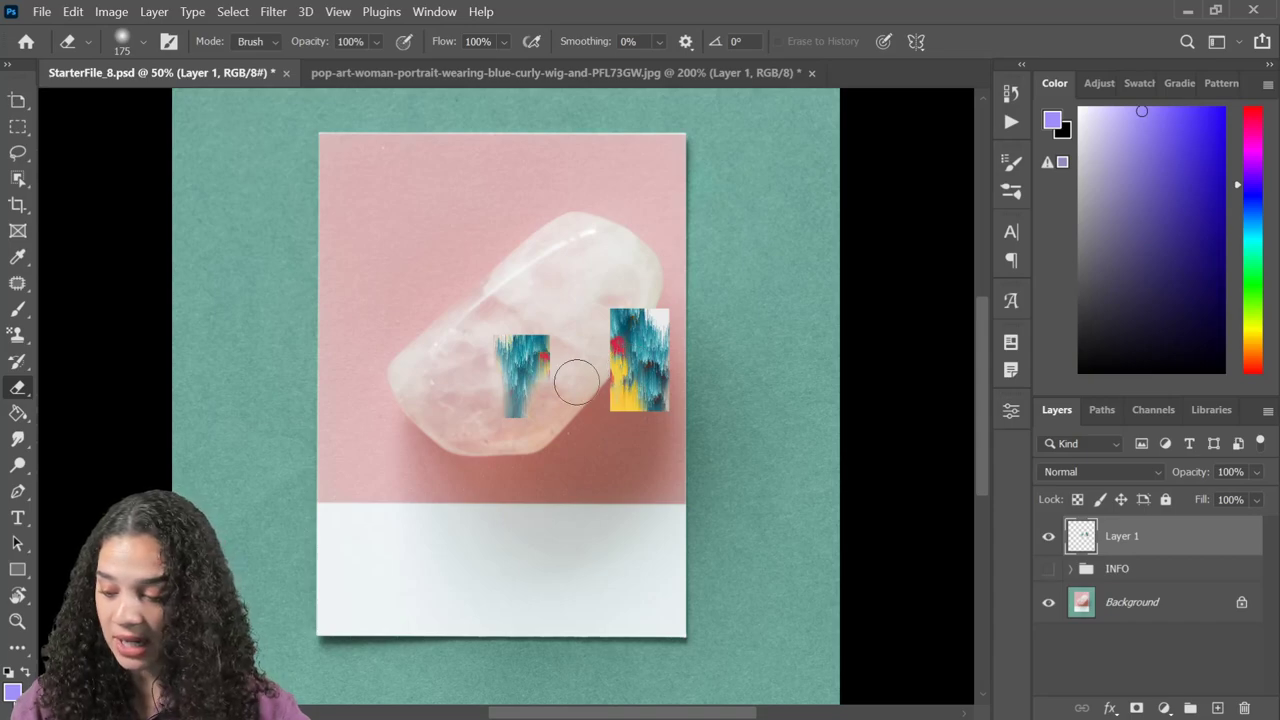
# - Marquee the leftover strip of the left piece and start transforming it
pyautogui.click(18, 127)
pyautogui.moveTo(451, 284)
pyautogui.mouseDown()
pyautogui.moveTo(565, 459)
pyautogui.moveTo(659, 388)
pyautogui.moveTo(651, 378)
pyautogui.mouseUp()
pyautogui.hotkey('ctrl', 't')
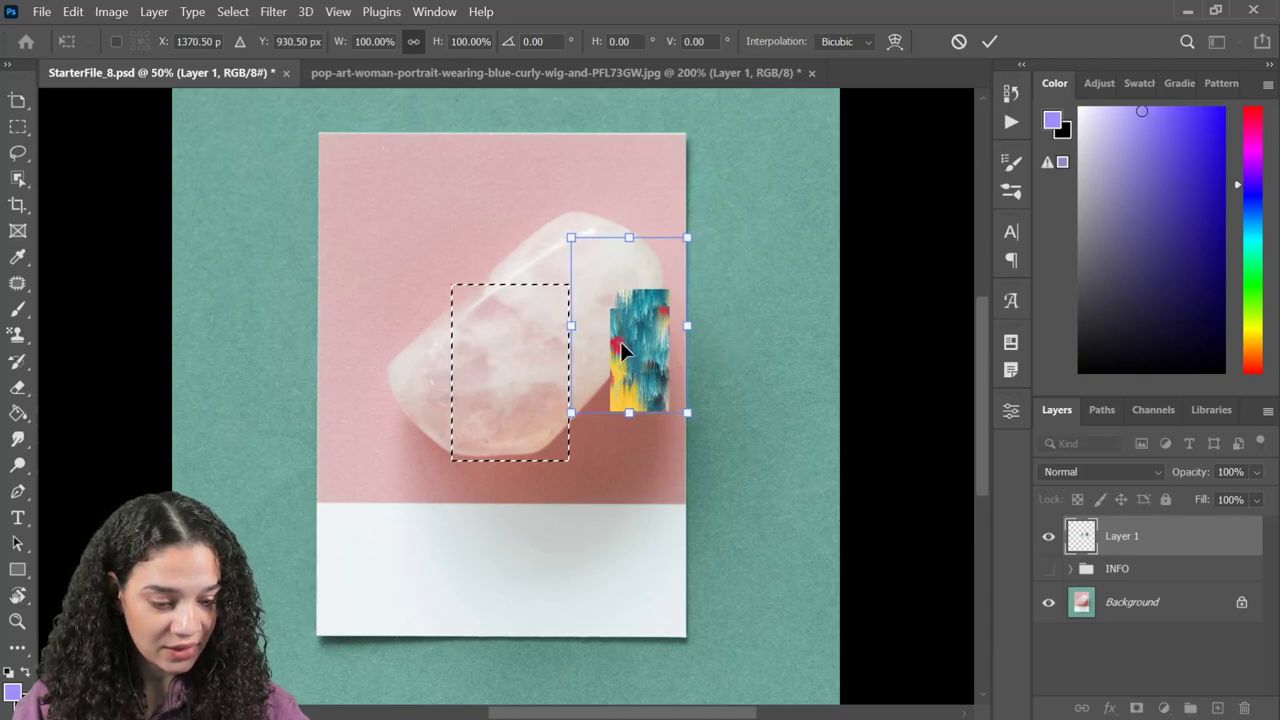
# - Enlarge the moved strip slightly, commit it and deselect
pyautogui.moveTo(570, 325); pyautogui.dragTo(563, 325)
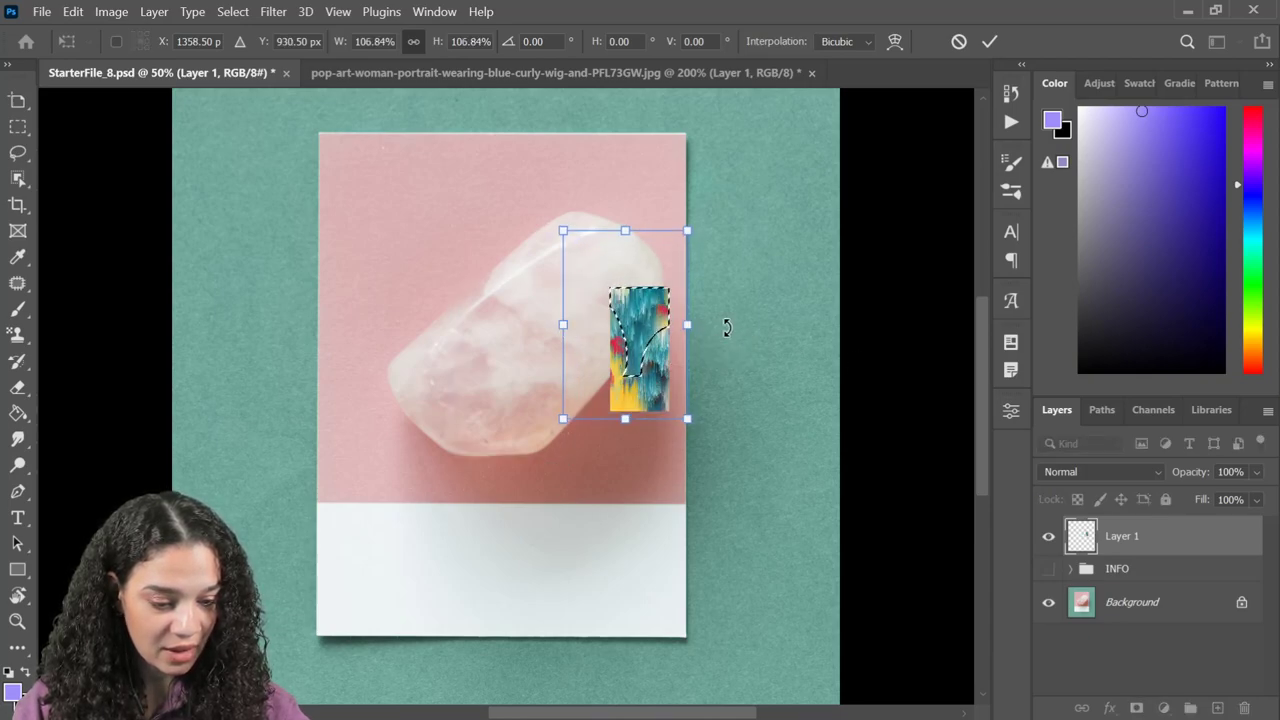
pyautogui.press('Return')
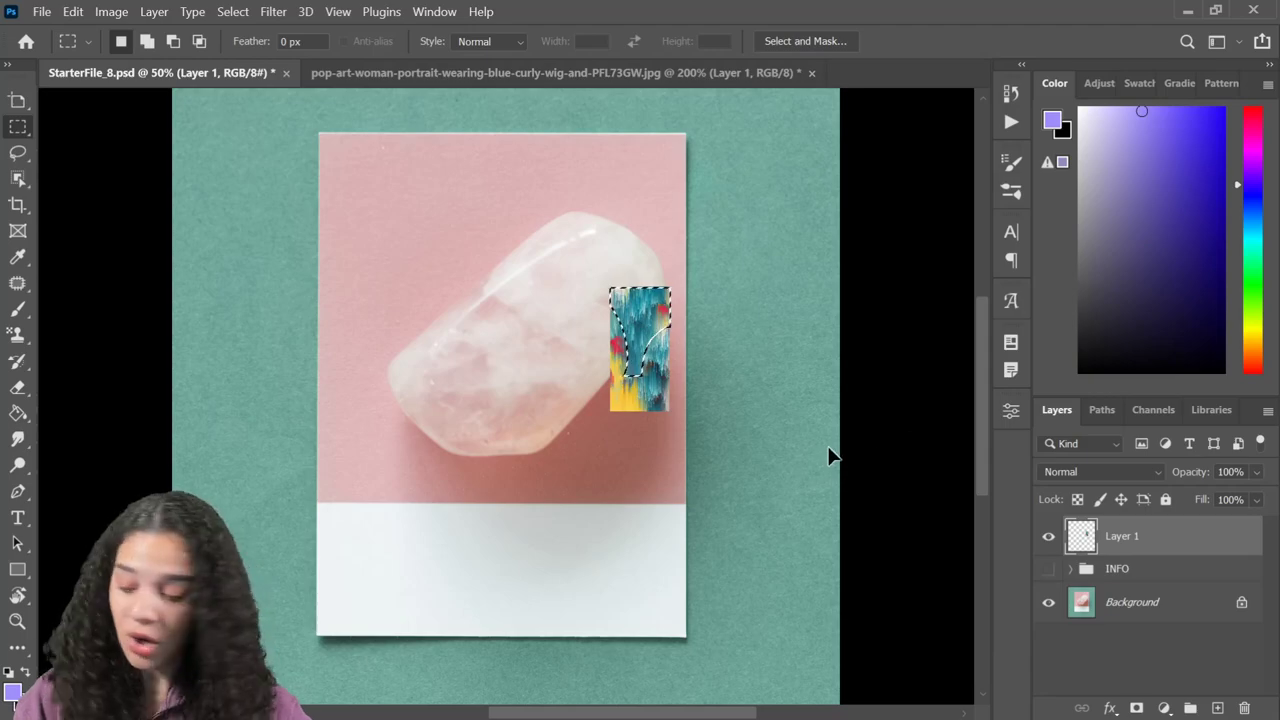
pyautogui.hotkey('ctrl', 'd')
# - Resize the whole glitch piece and place it on the background beside the card's top-right corner
pyautogui.hotkey('ctrl', 't')
pyautogui.moveTo(647, 373); pyautogui.dragTo(506, 358)
pyautogui.moveTo(533, 266); pyautogui.dragTo(600, 186)
pyautogui.moveTo(505, 295); pyautogui.dragTo(734, 278)
pyautogui.moveTo(665, 450); pyautogui.dragTo(711, 368)
pyautogui.moveTo(748, 271); pyautogui.dragTo(767, 206)
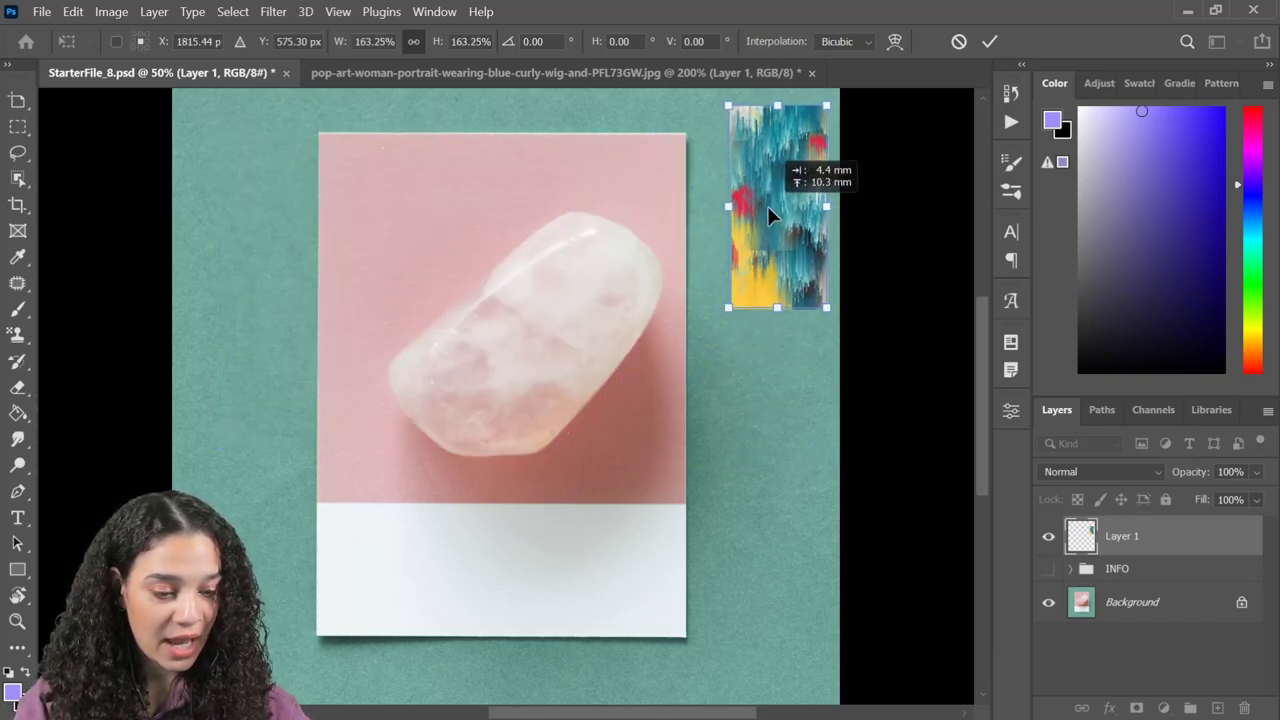
pyautogui.press('Return')
# - Hide Layer 1, unlock the Background into Layer 0, move the INFO group below it, select Layer 0
pyautogui.press('m')
pyautogui.hotkey('ctrl', '-')
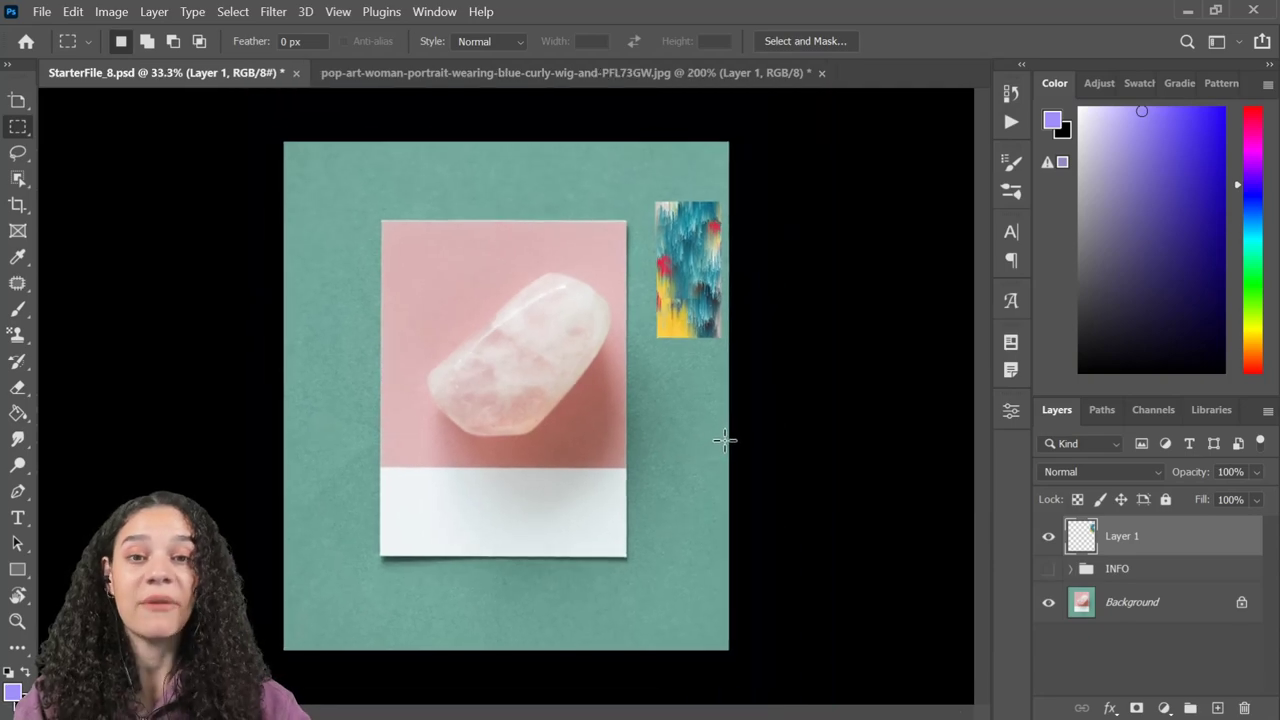
pyautogui.hotkey('ctrl', '+')
pyautogui.hotkey('ctrl', '-')
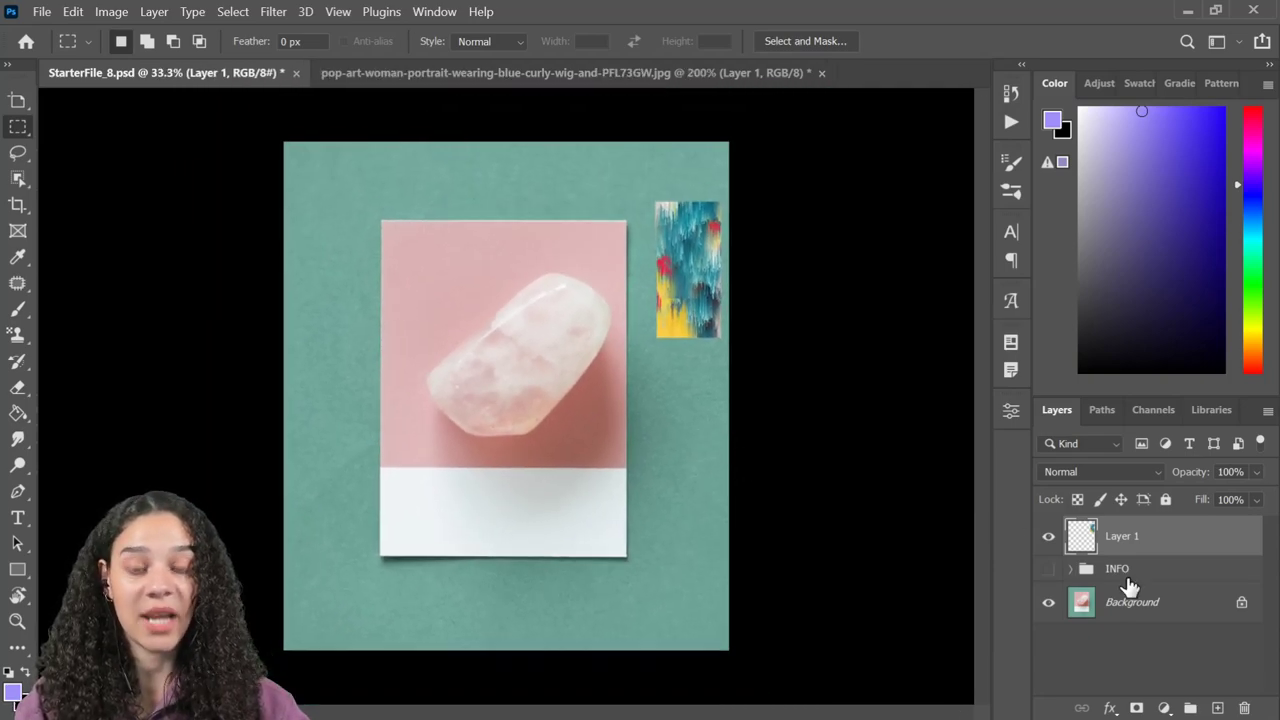
pyautogui.click(1048, 538)
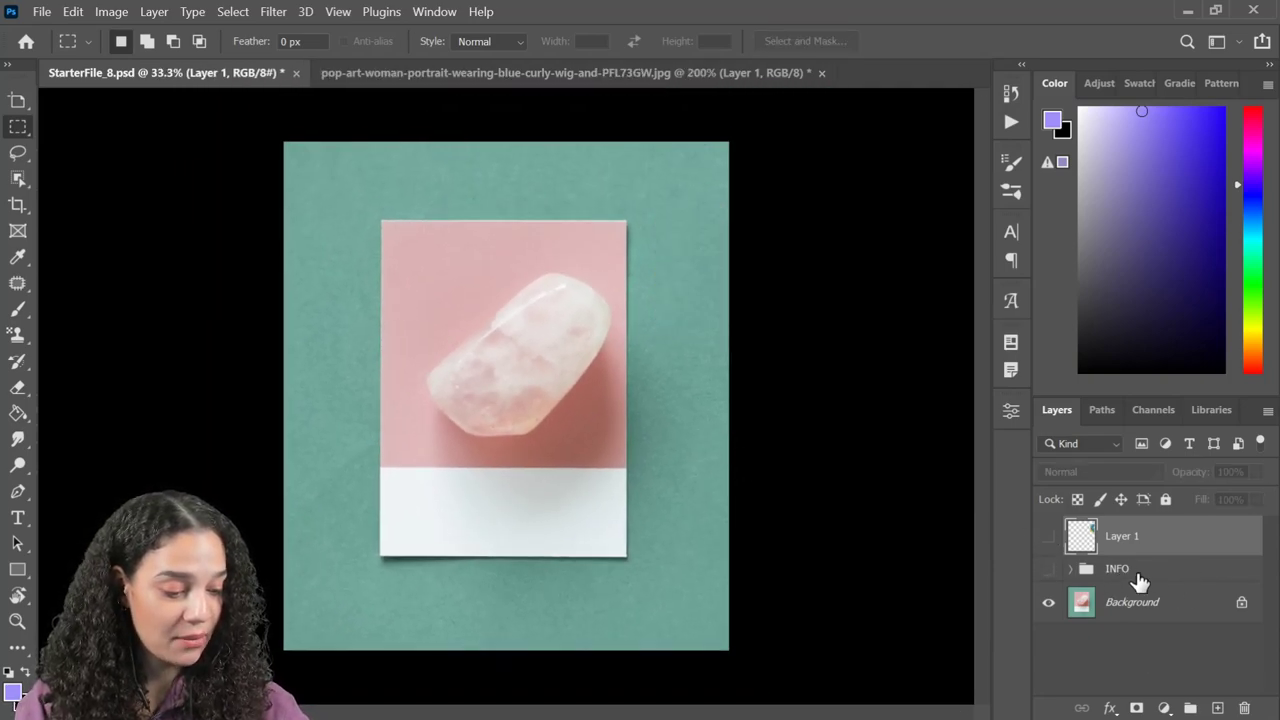
pyautogui.click(1241, 603)
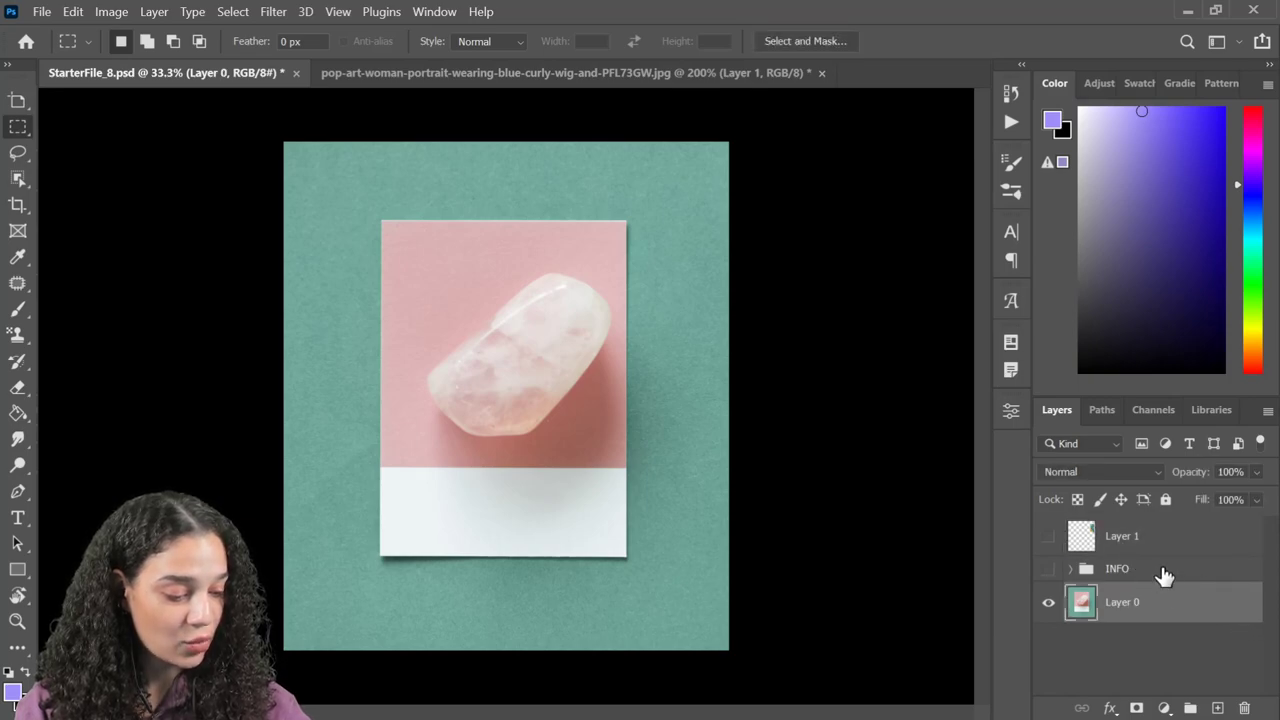
pyautogui.moveTo(1165, 575); pyautogui.dragTo(1167, 633)
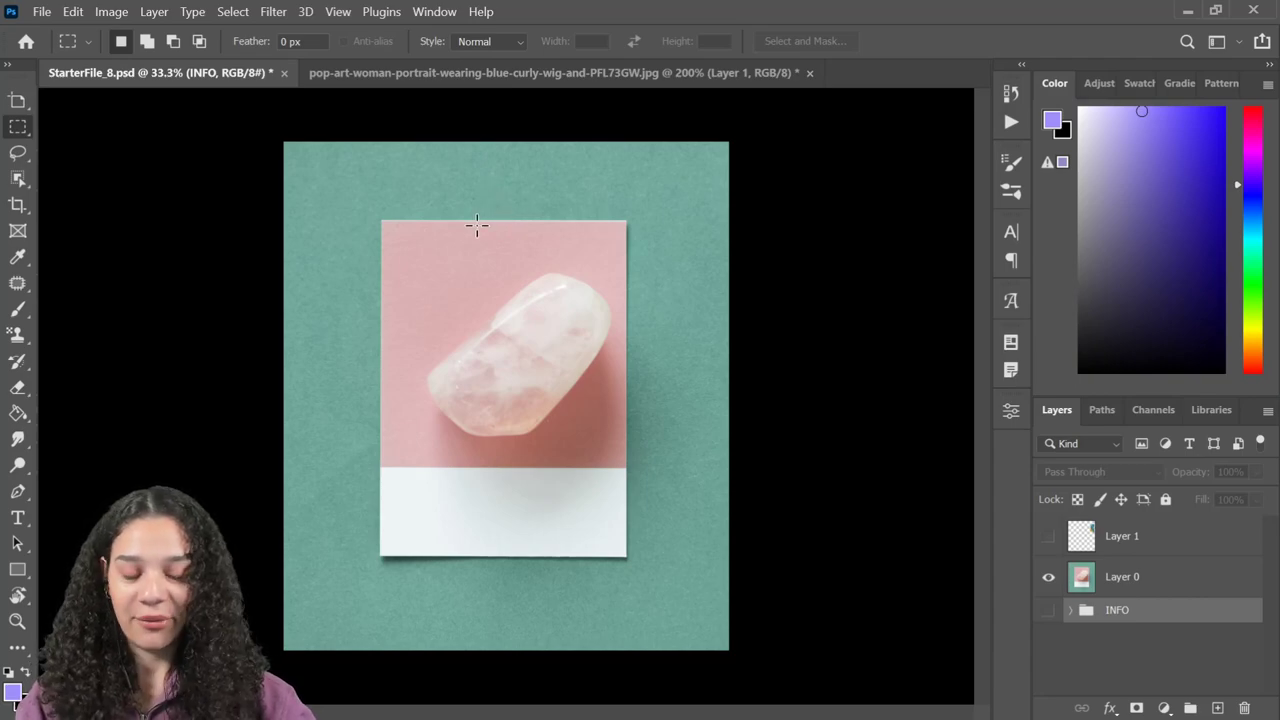
pyautogui.click(1200, 585)
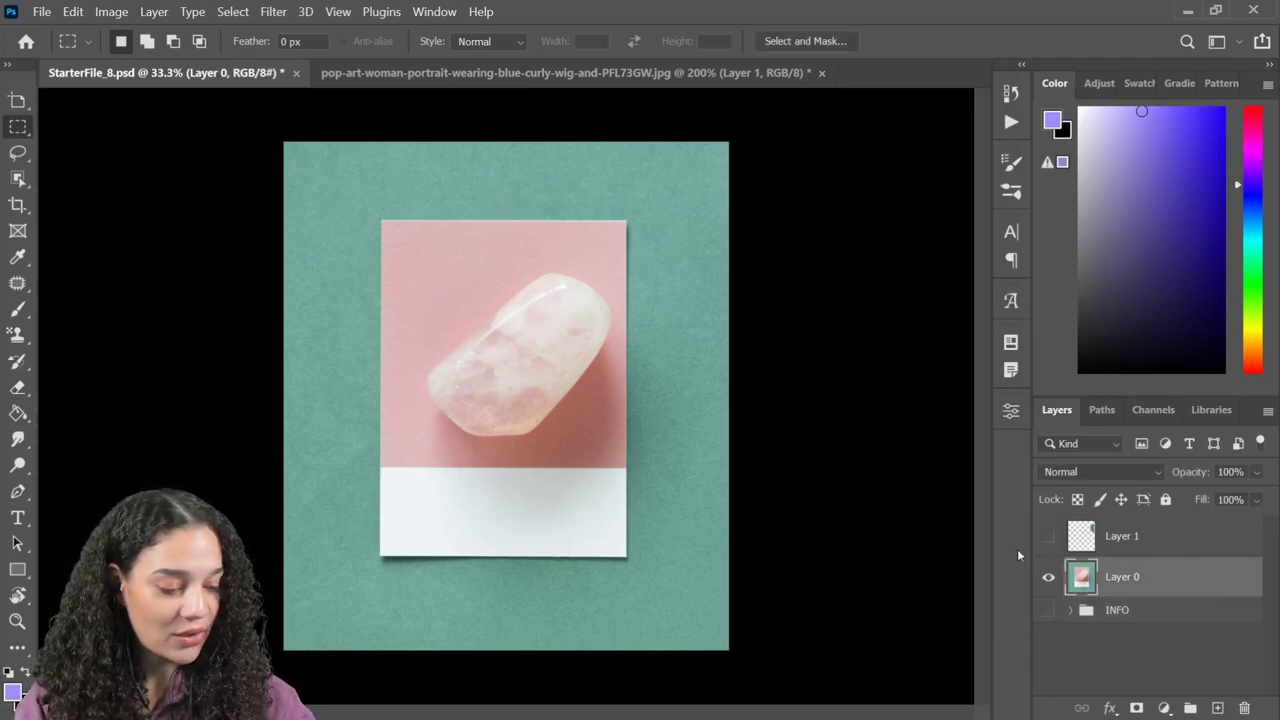
# - Select the crystal with the Object Selection Tool and copy it onto a new Layer 2
pyautogui.click(19, 181)
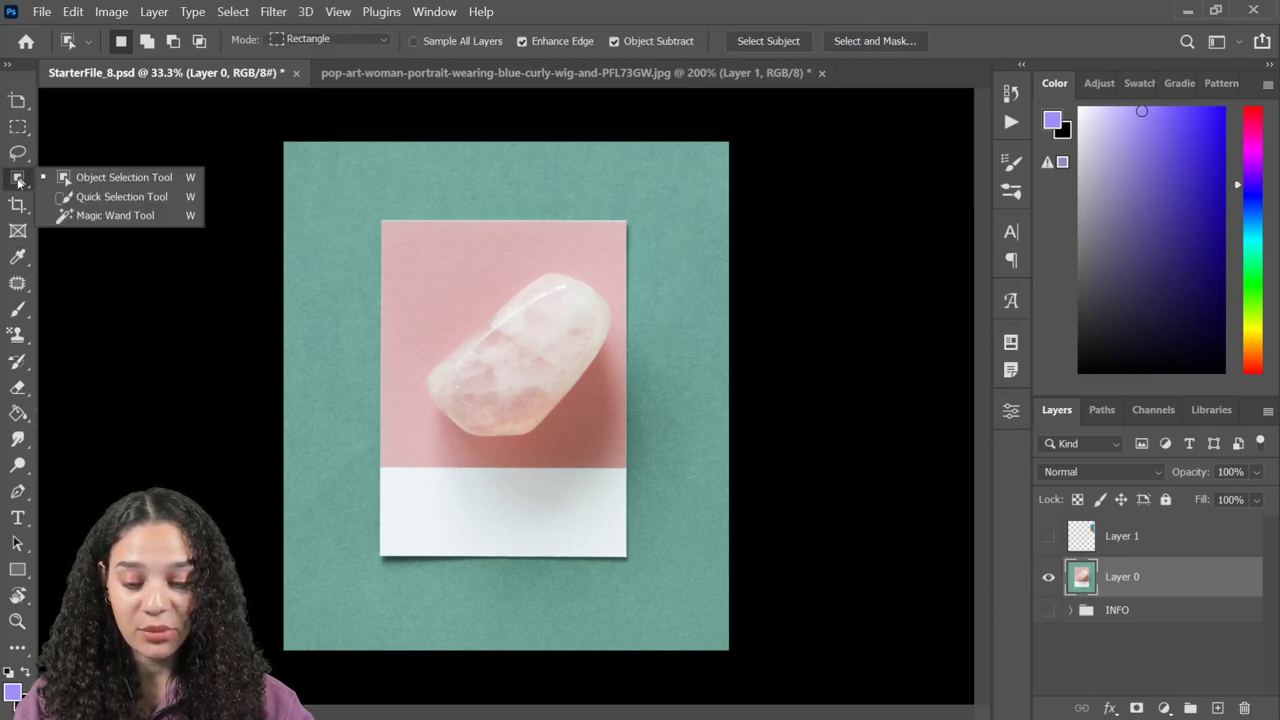
pyautogui.click(105, 179)
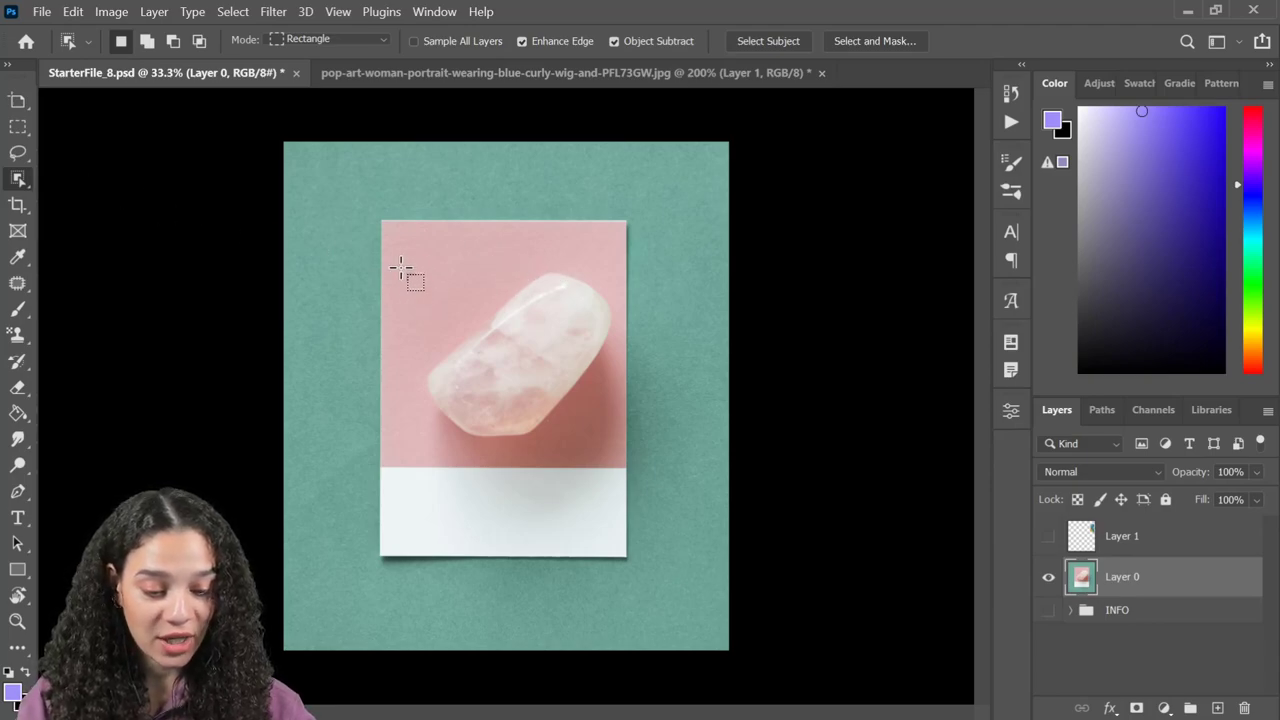
pyautogui.moveTo(403, 246); pyautogui.dragTo(610, 452)
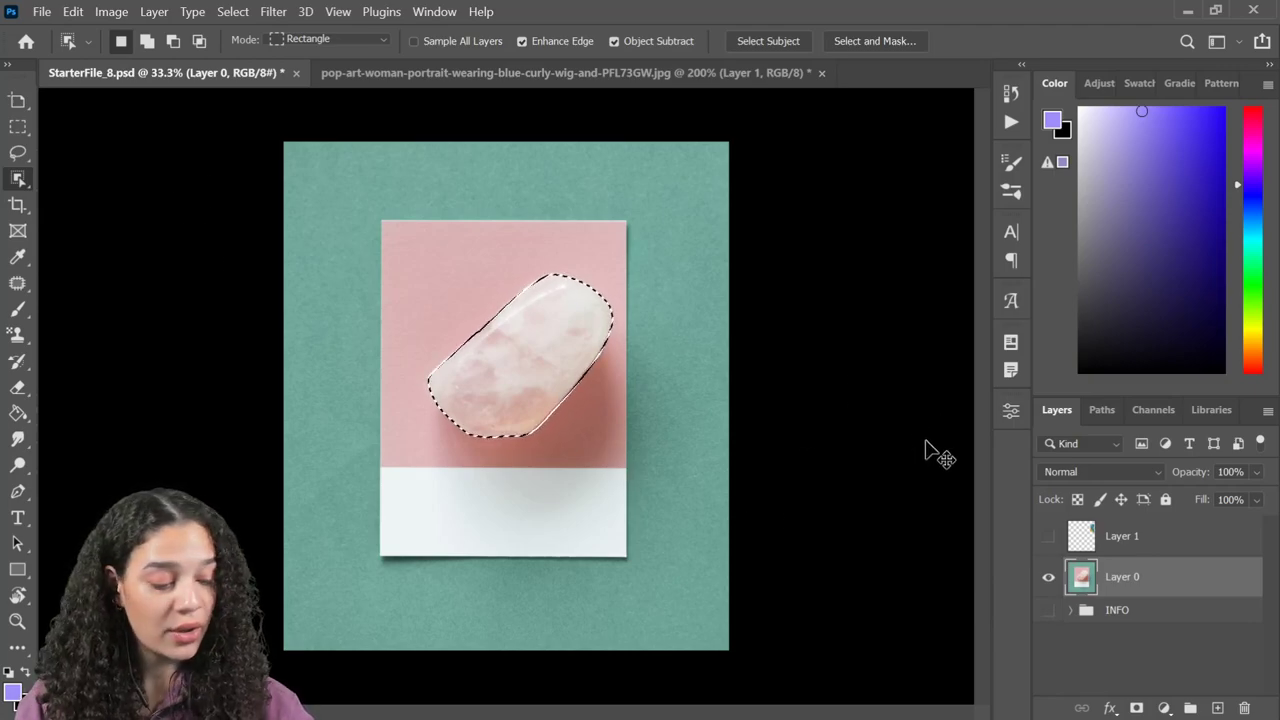
pyautogui.hotkey('ctrl', 'j')
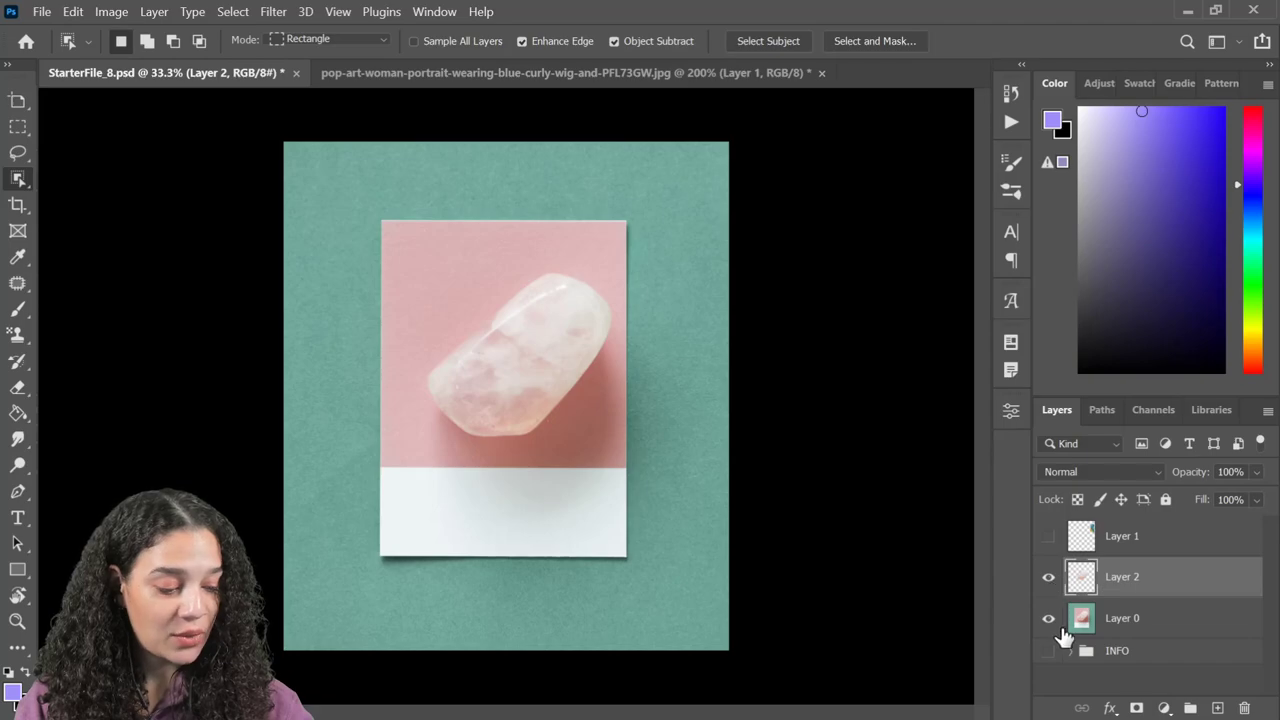
# - Toggle Layer 0's visibility to check the crystal cutout, then zoom to 50%
pyautogui.click(1048, 619)
pyautogui.click(1048, 619)
pyautogui.click(1048, 619)
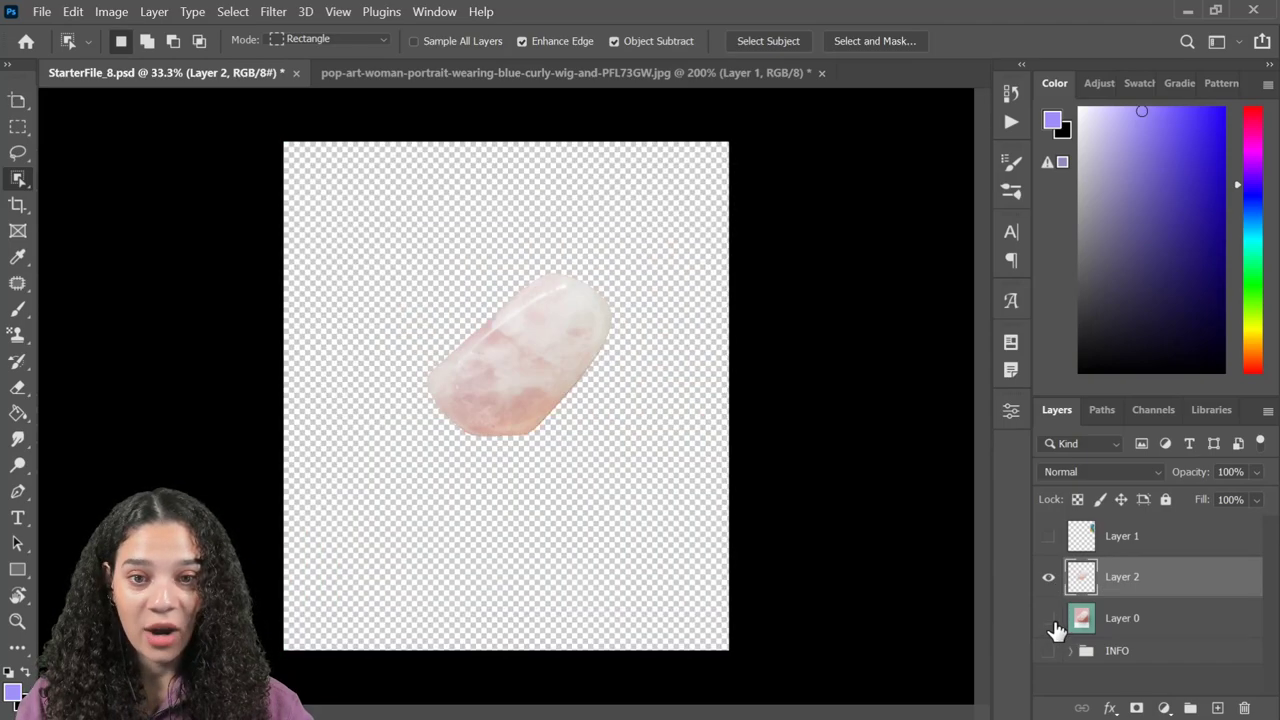
pyautogui.click(1048, 619)
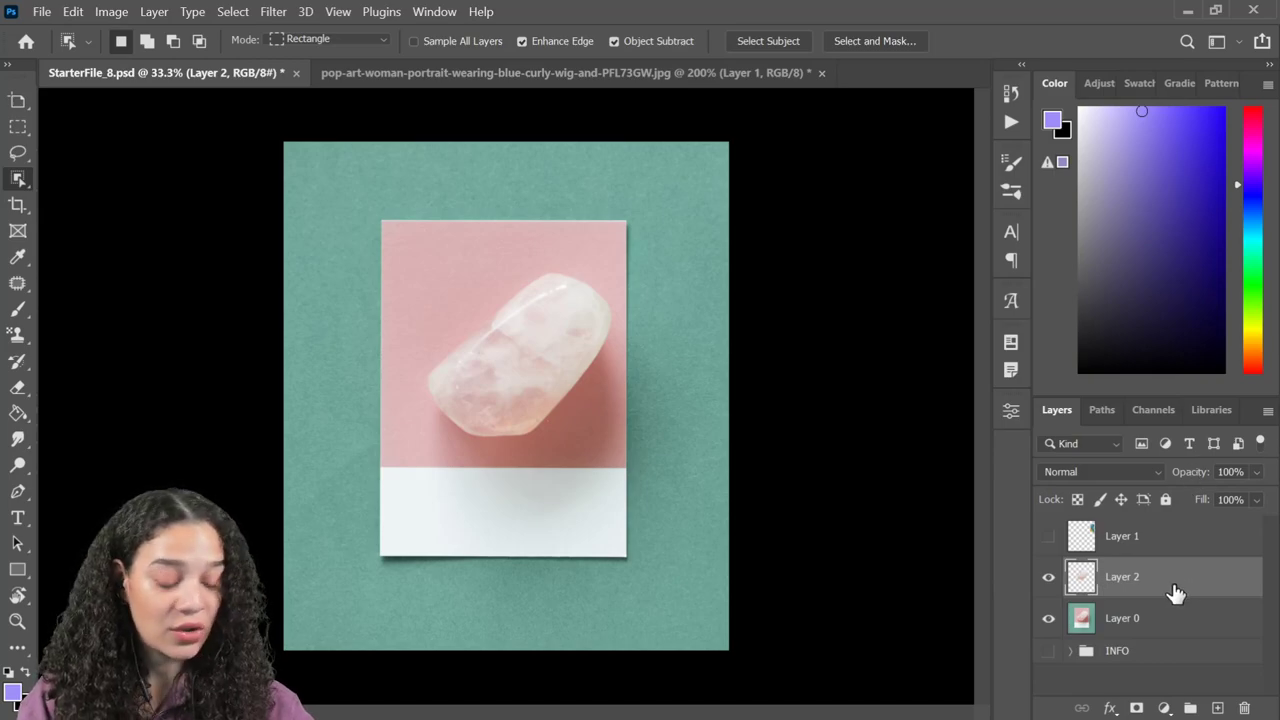
pyautogui.hotkey('ctrl', '+')
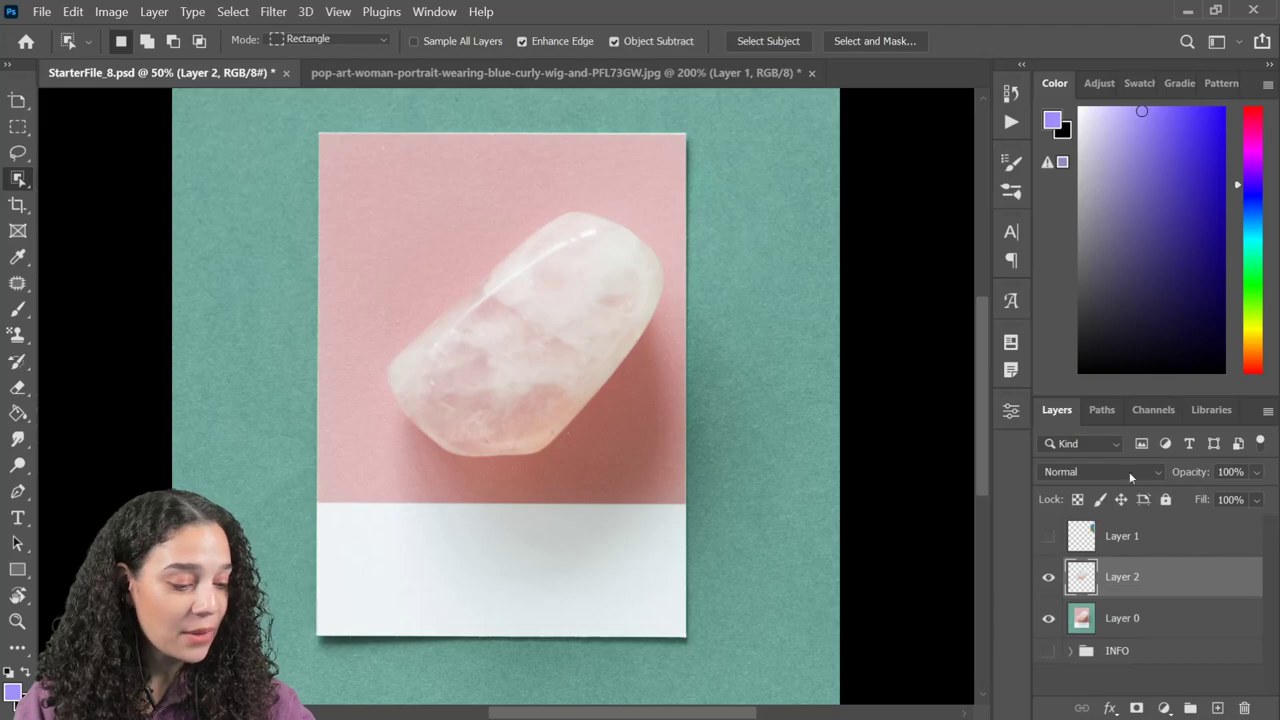
# - Place the grey concrete wall texture from the JUNE DCC library over the upper card
pyautogui.click(1204, 415)
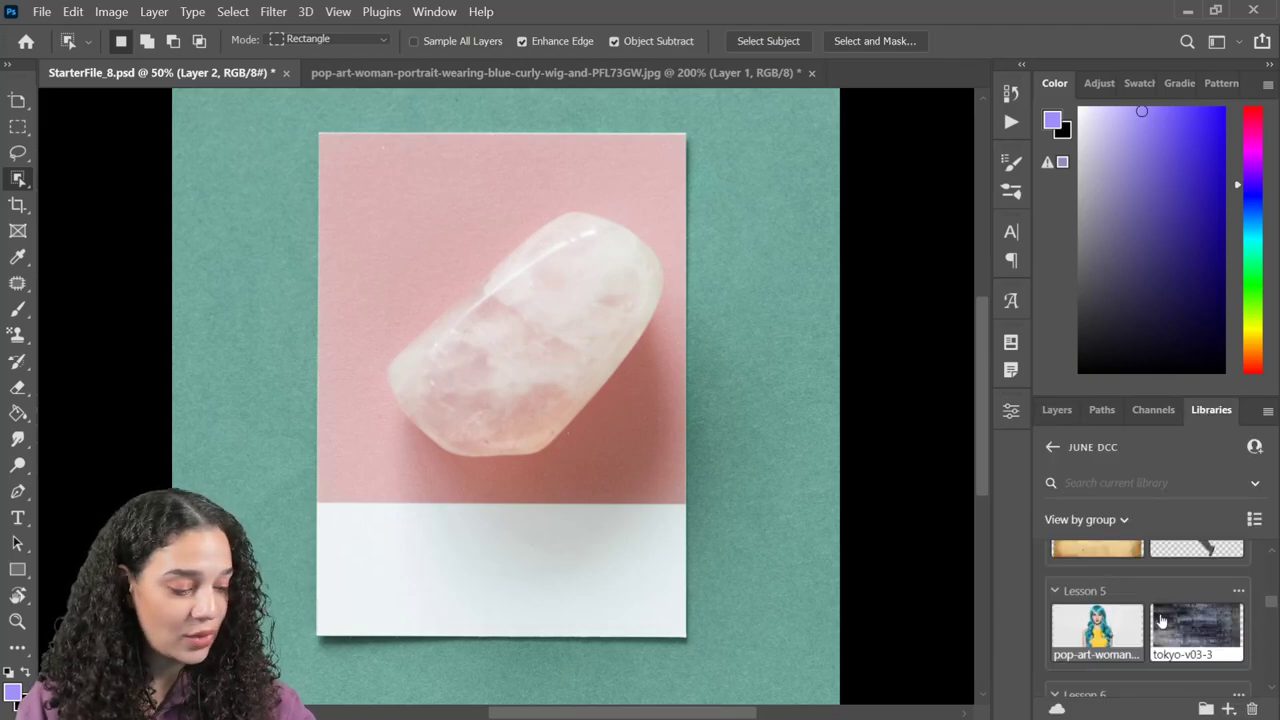
pyautogui.scroll(-5, 1165, 605)
pyautogui.scroll(5, 1165, 610)
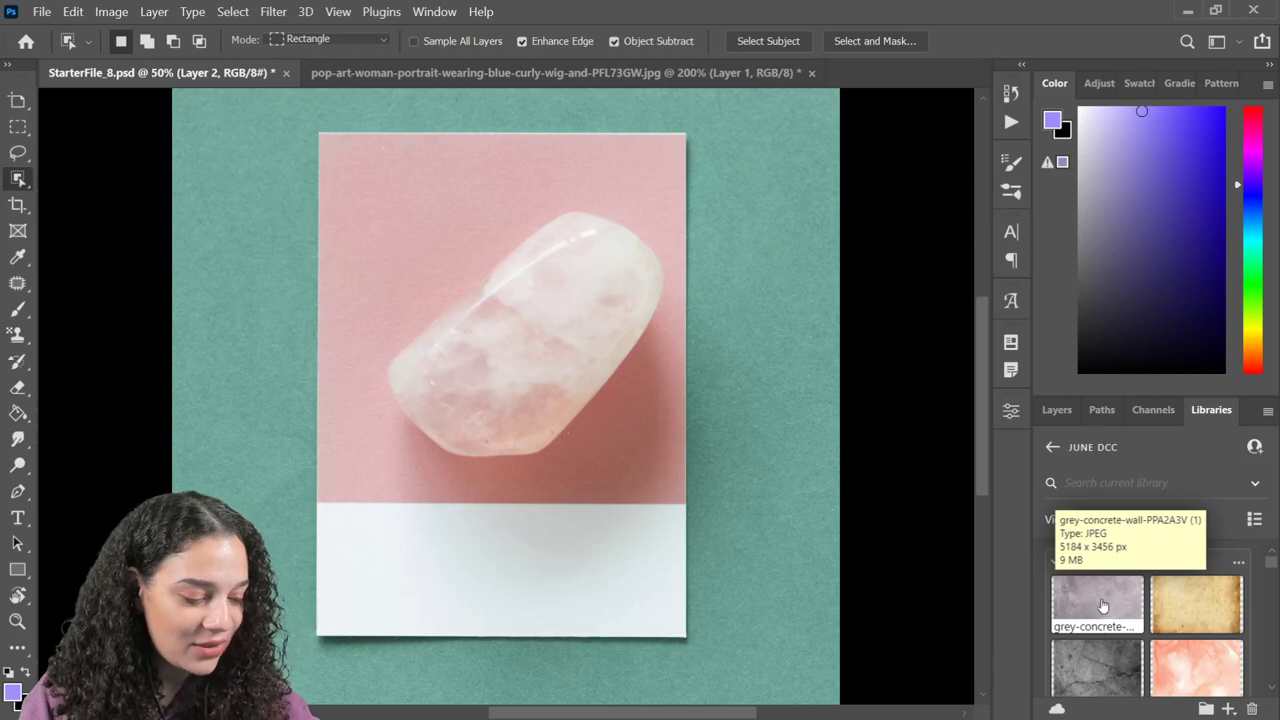
pyautogui.moveTo(1102, 605); pyautogui.dragTo(460, 288)
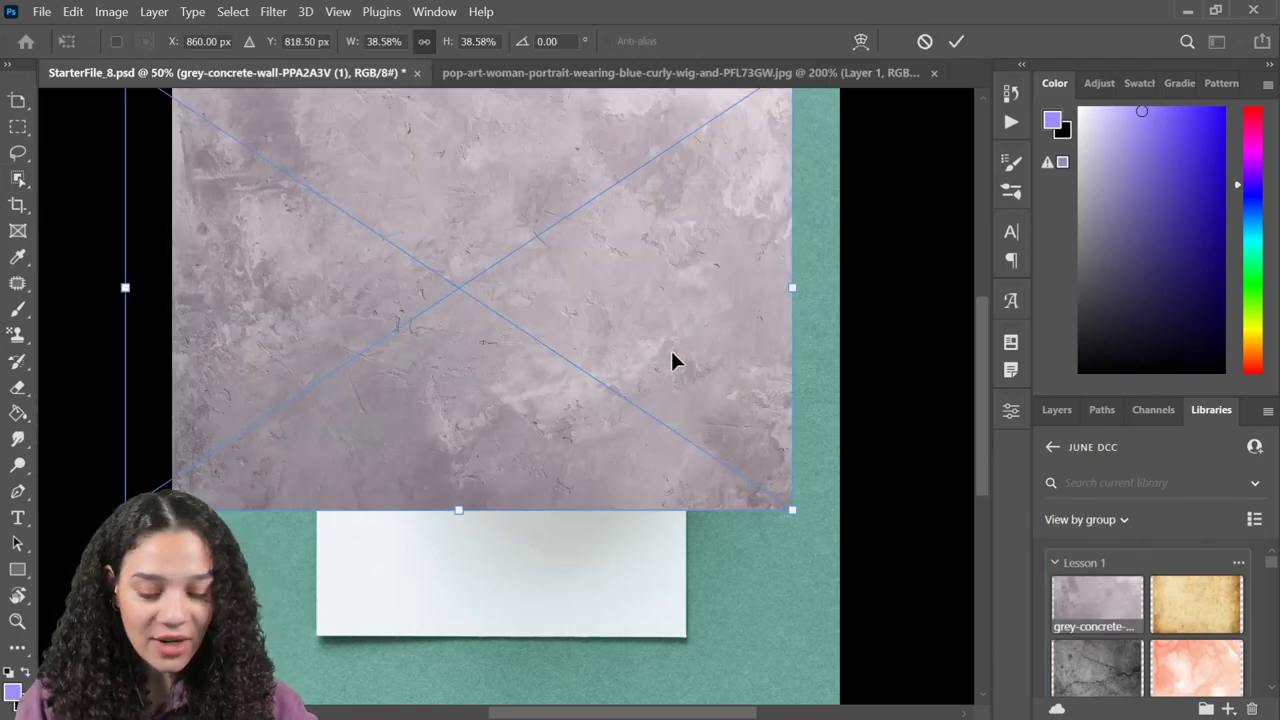
# - Move the concrete layer beneath the crystal layer
pyautogui.click(1056, 410)
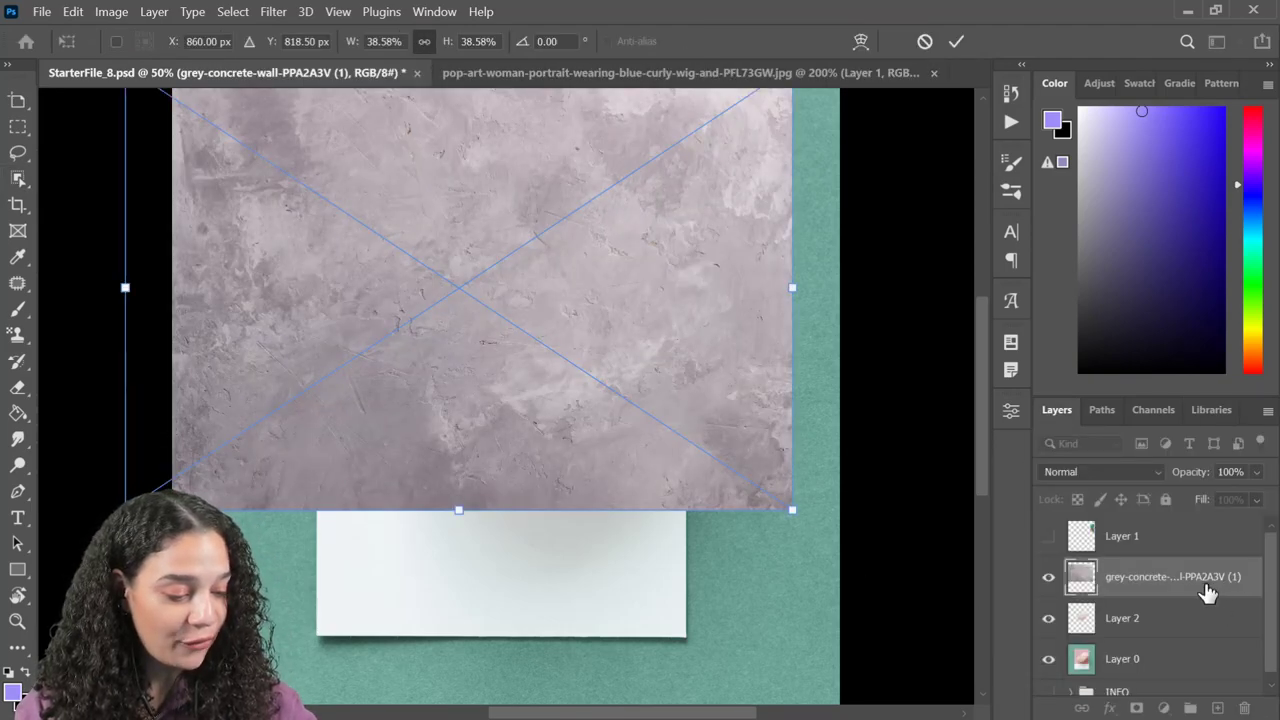
pyautogui.moveTo(1207, 594); pyautogui.dragTo(1200, 645)
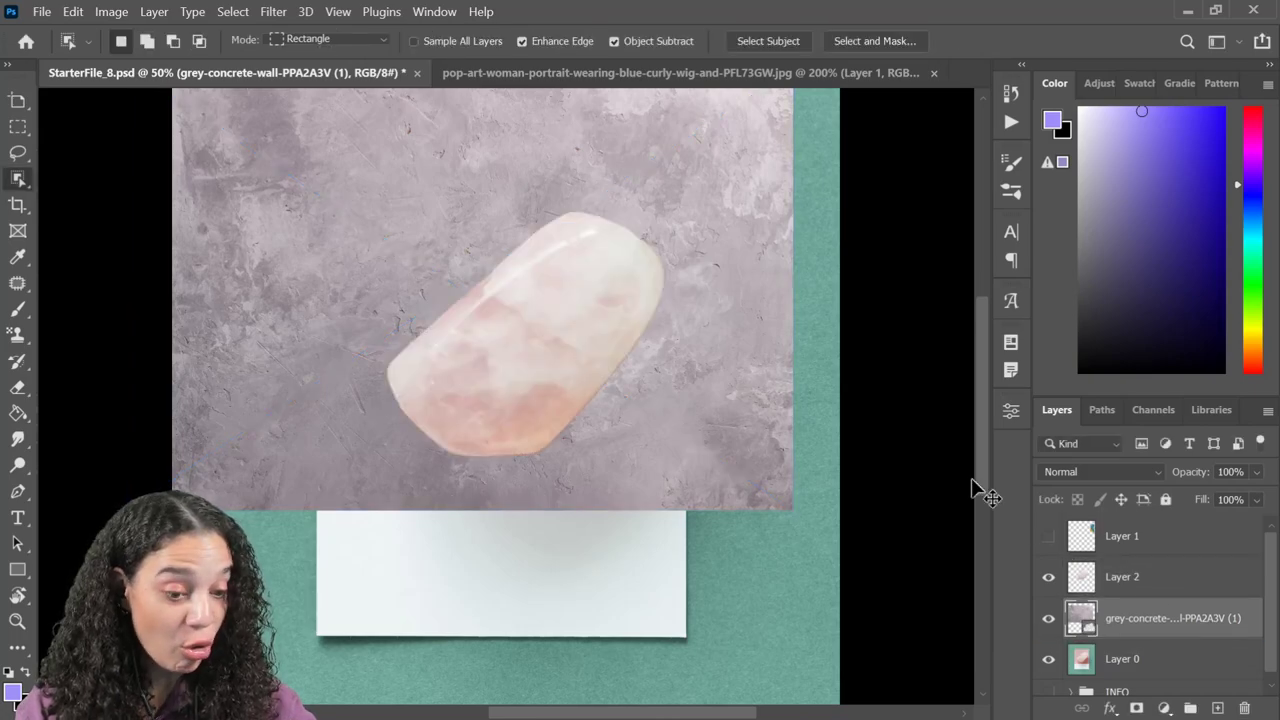
pyautogui.hotkey('ctrl', '-')
# - Move and scale the concrete texture to about 68% so it covers the teal strip
pyautogui.hotkey('ctrl', 't')
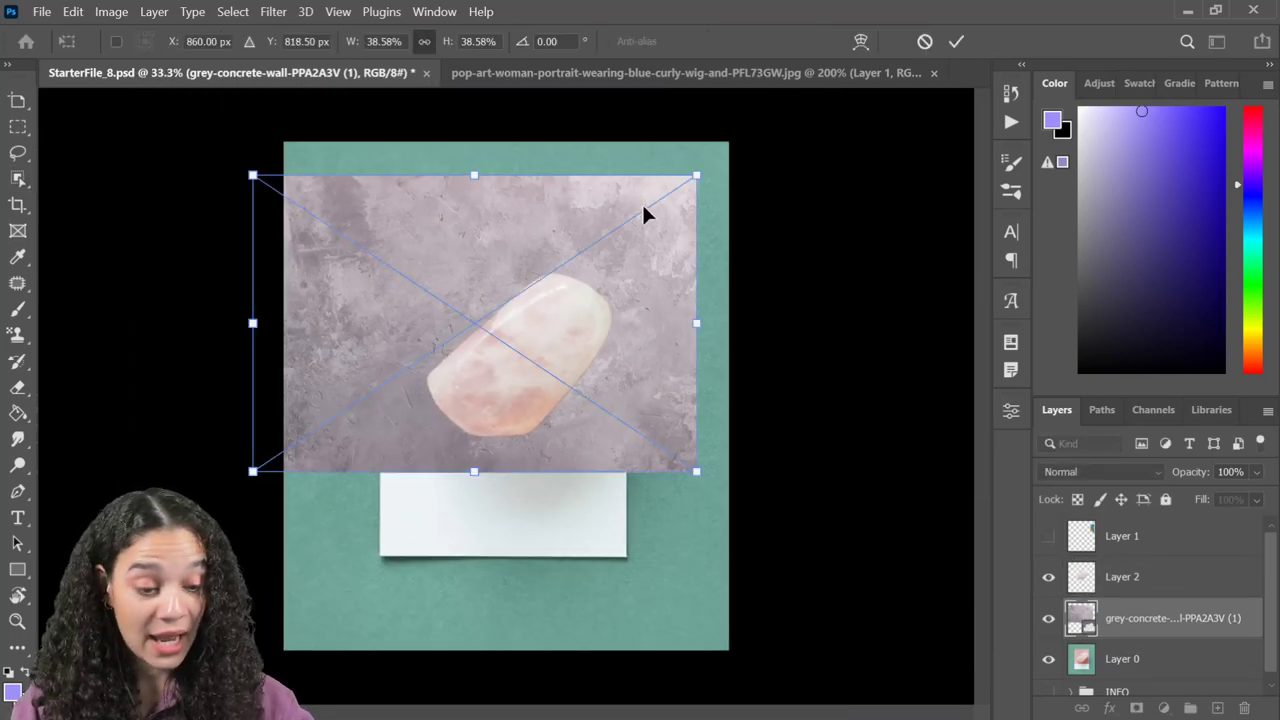
pyautogui.moveTo(646, 255); pyautogui.dragTo(655, 290)
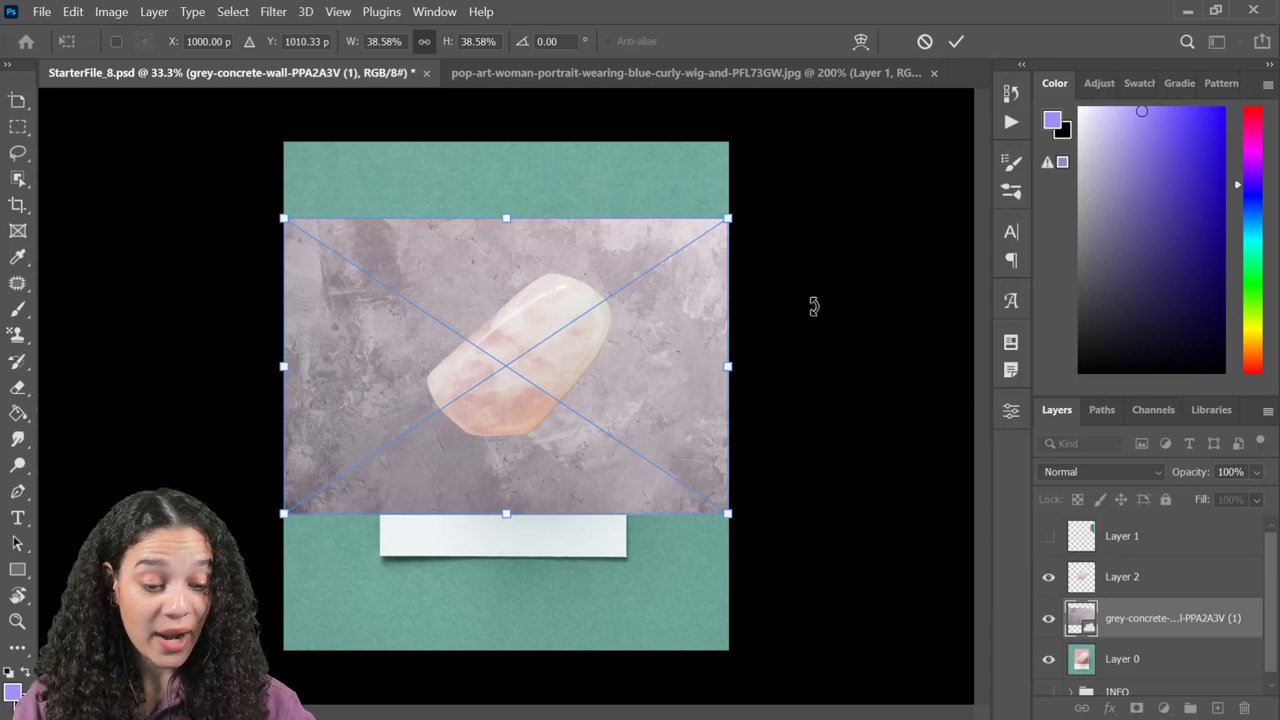
pyautogui.moveTo(729, 217); pyautogui.dragTo(893, 99)
pyautogui.moveTo(823, 200); pyautogui.dragTo(823, 233)
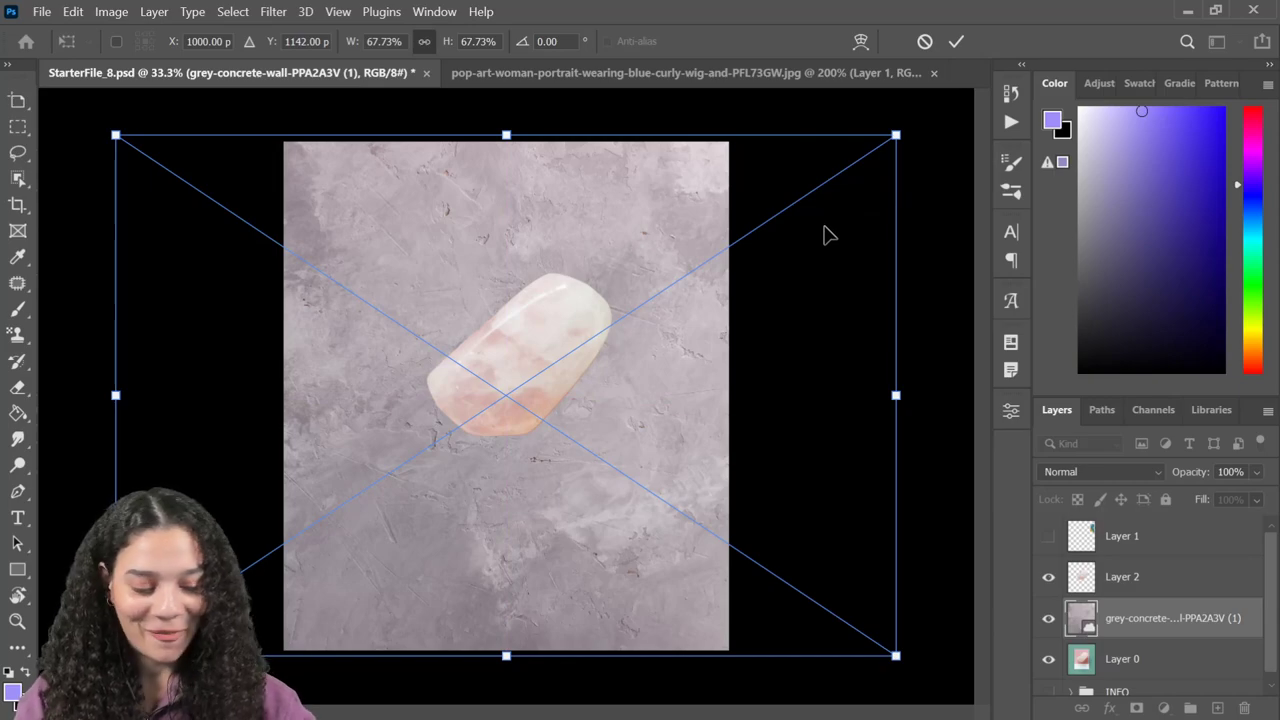
pyautogui.press('Return')
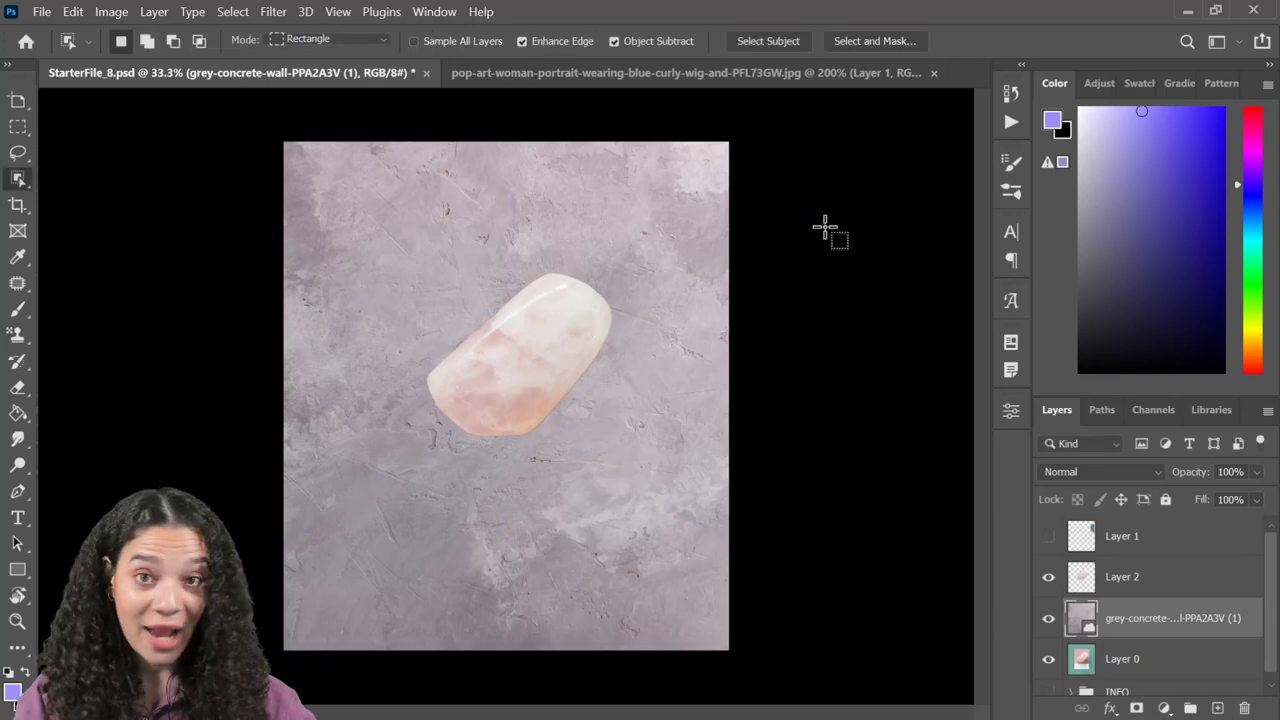
# - Set the concrete layer's blend mode to Multiply
pyautogui.click(1095, 471)
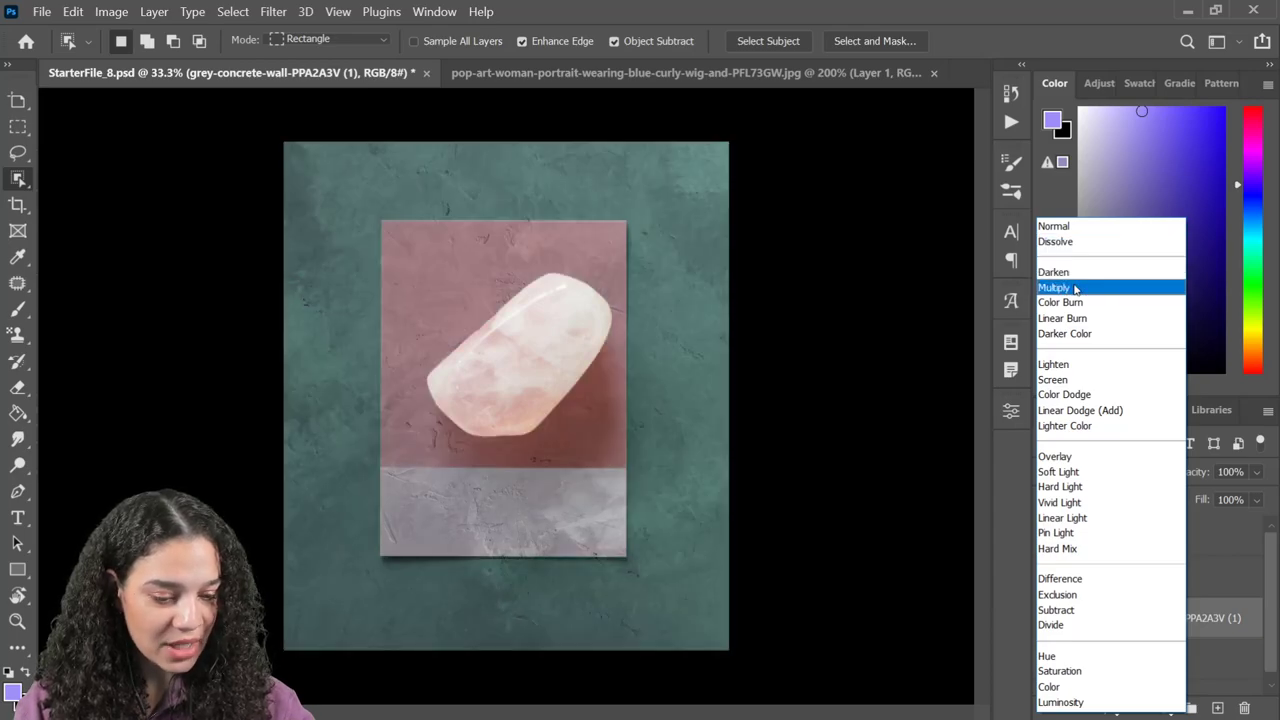
pyautogui.click(1075, 288)
pyautogui.hotkey('ctrl', '-')
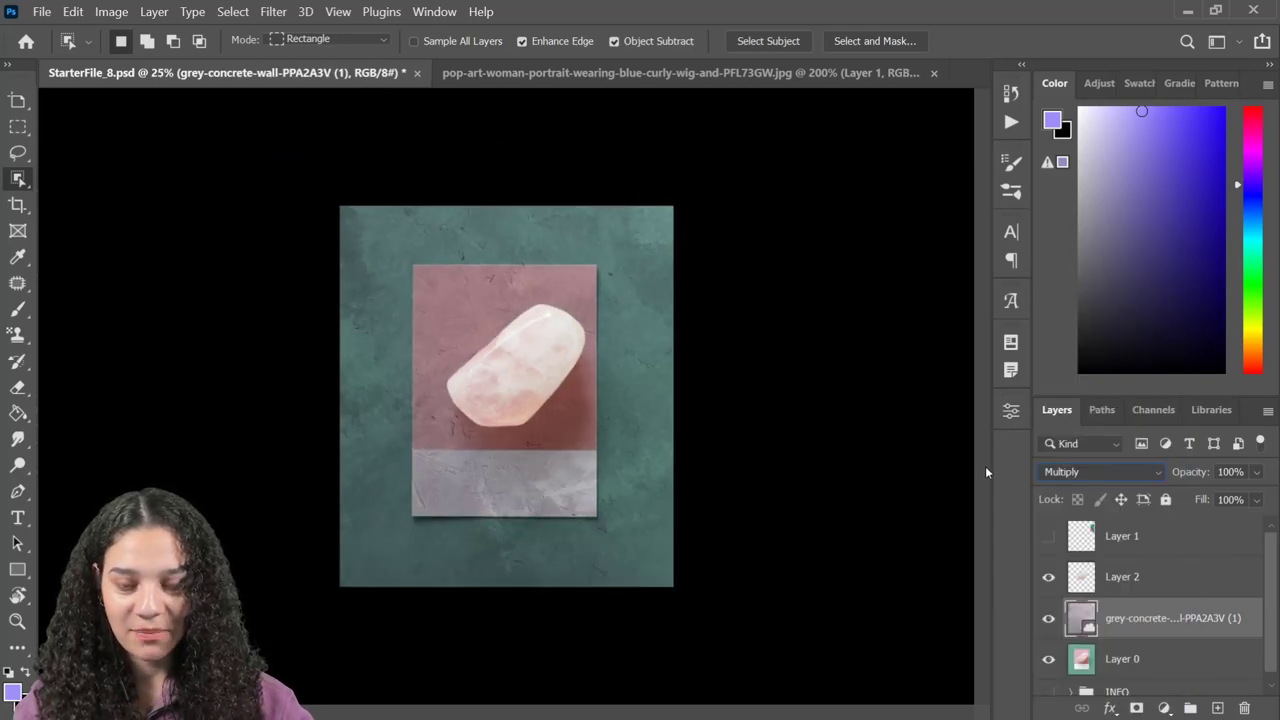
pyautogui.hotkey('ctrl', '+')
pyautogui.hotkey('ctrl', '+')
pyautogui.hotkey('ctrl', '-')
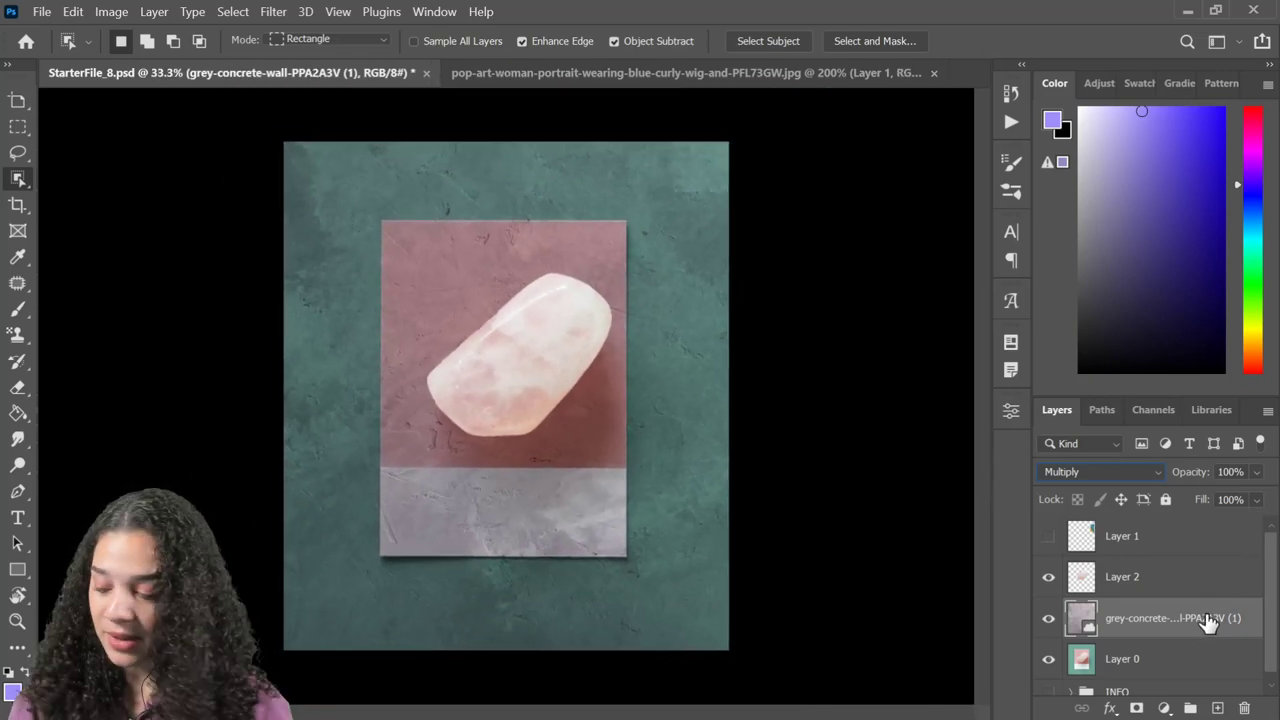
# - Add a new empty layer and pick the Gradient tool with the card's pink sampled
pyautogui.hotkey('ctrl', 'shift', 'alt', 'n')
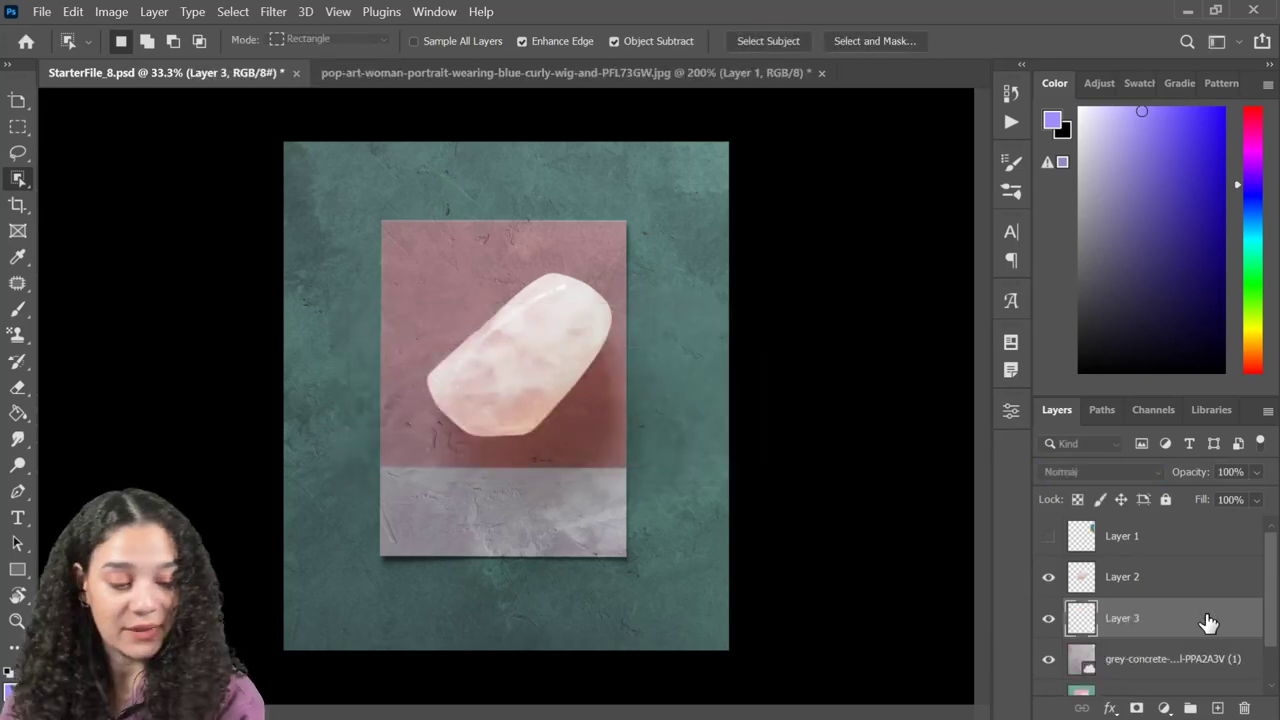
pyautogui.click(17, 413)
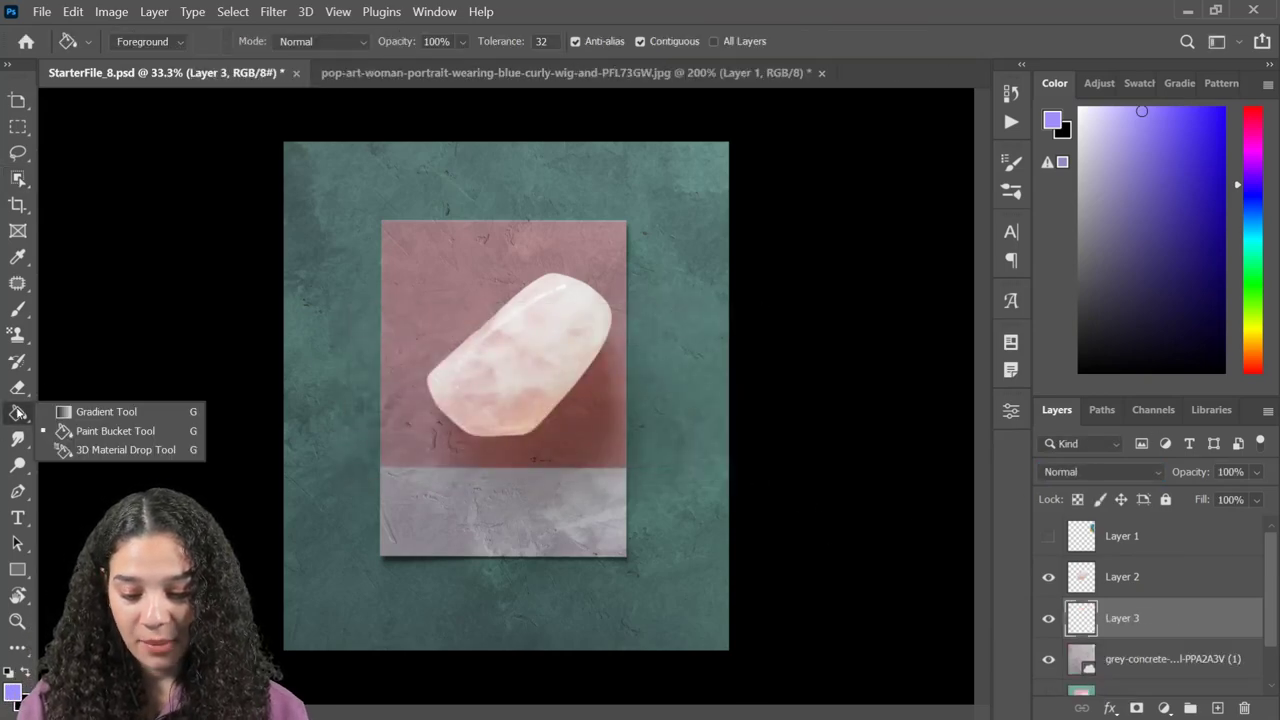
pyautogui.click(111, 413)
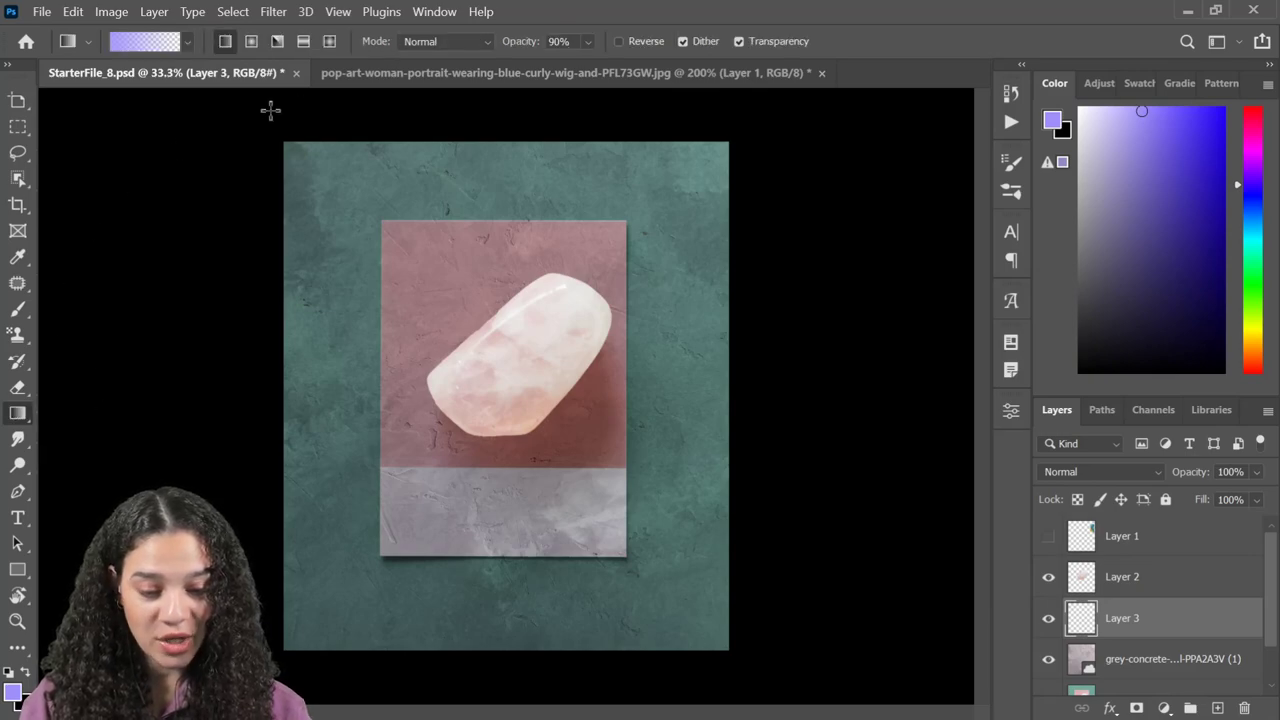
pyautogui.keyDown('alt'); pyautogui.click(543, 236); pyautogui.keyUp('alt')
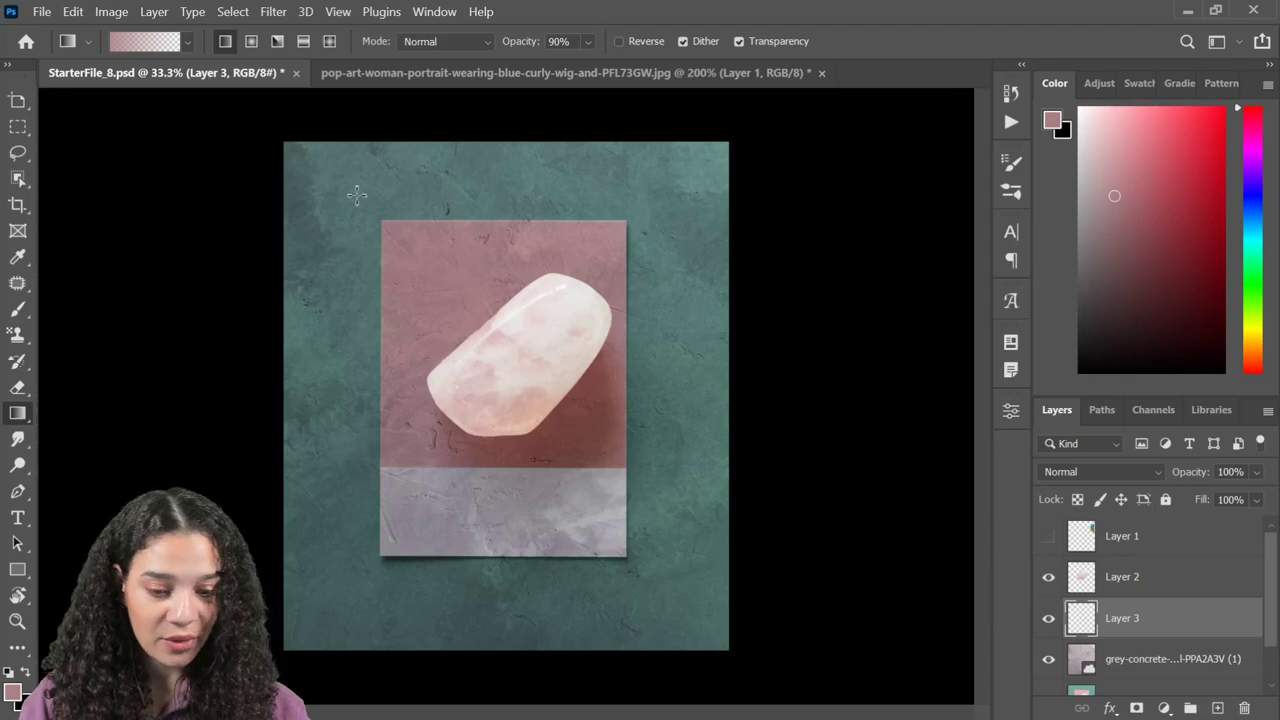
# - Draw a pink gradient fading down from the top of the canvas
pyautogui.moveTo(263, 123); pyautogui.dragTo(643, 443)
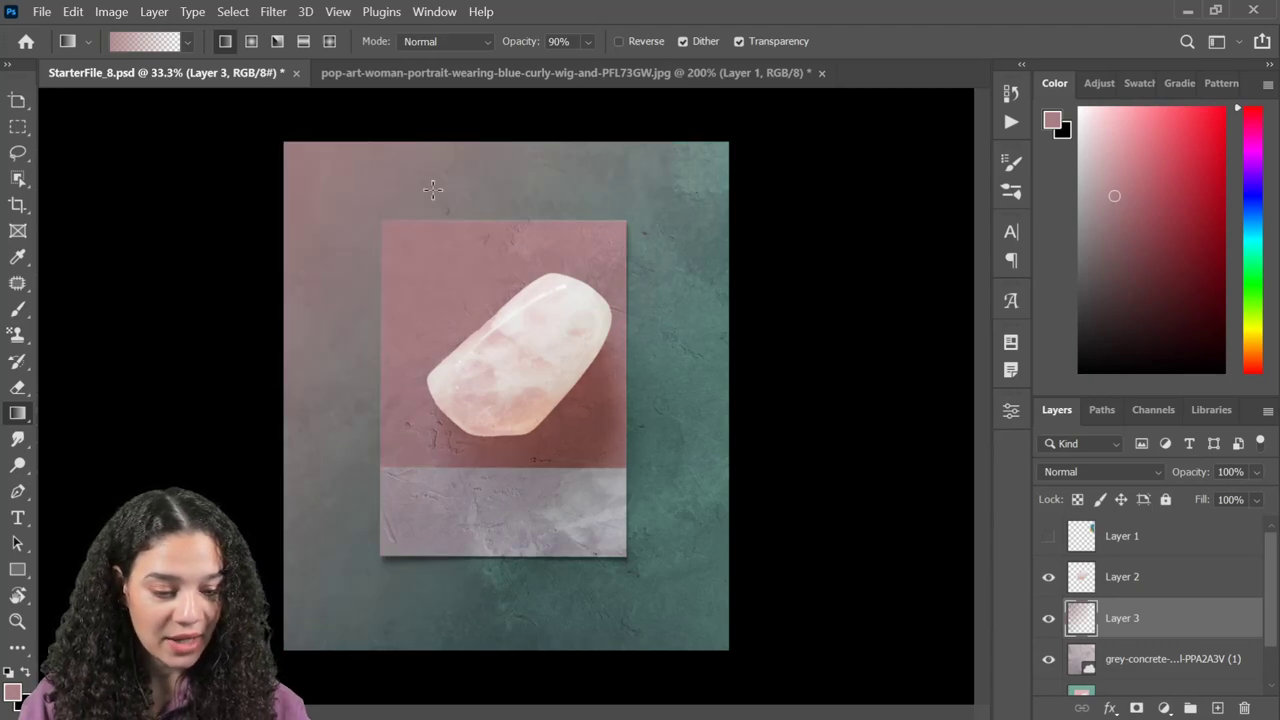
pyautogui.hotkey('ctrl', 'z')
pyautogui.hotkey('ctrl', 'a')
pyautogui.moveTo(391, 118); pyautogui.dragTo(546, 458)
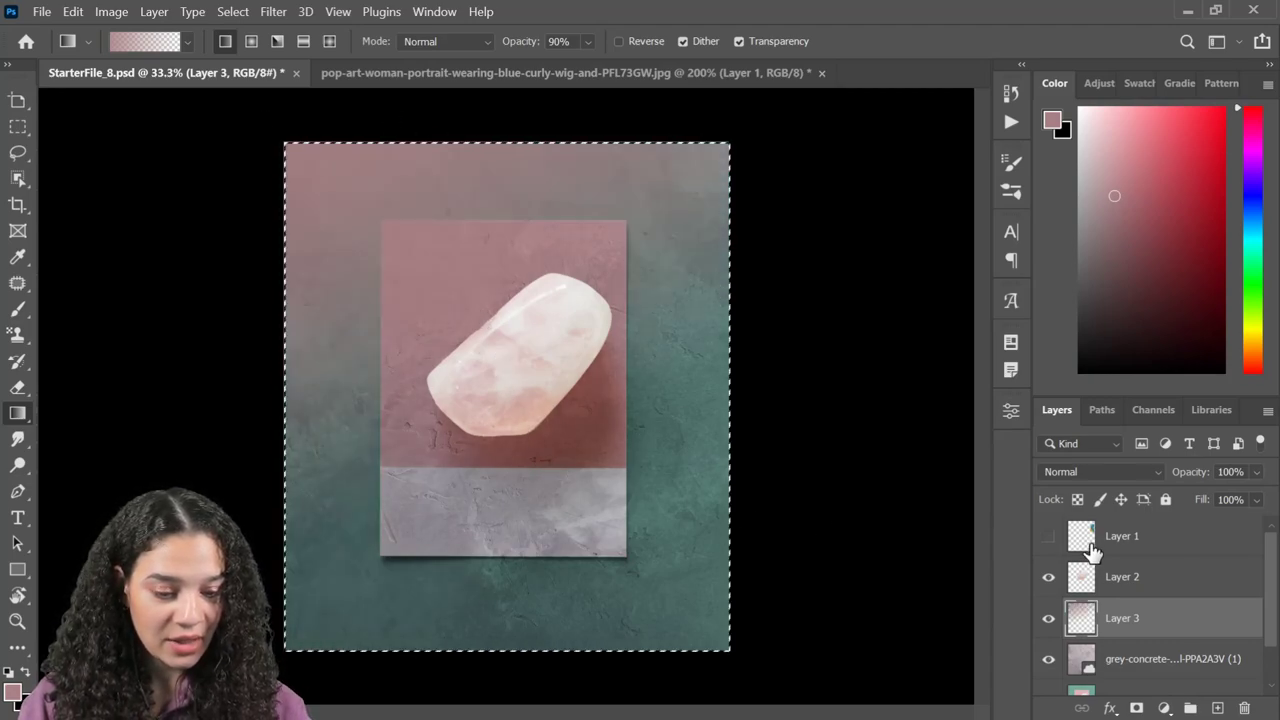
# - Set Layer 3's blend mode to Screen
pyautogui.click(1084, 474)
pyautogui.click(1052, 271)
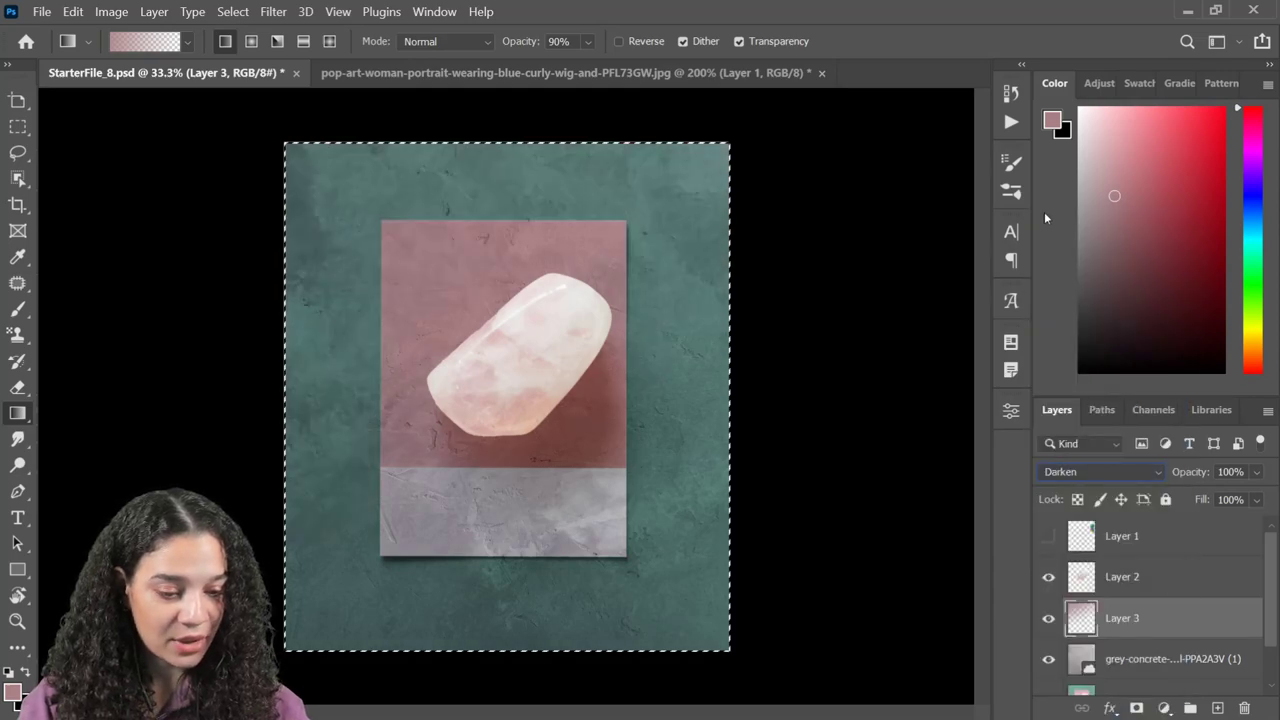
pyautogui.press('Down')
pyautogui.press('Down')
pyautogui.press('Down')
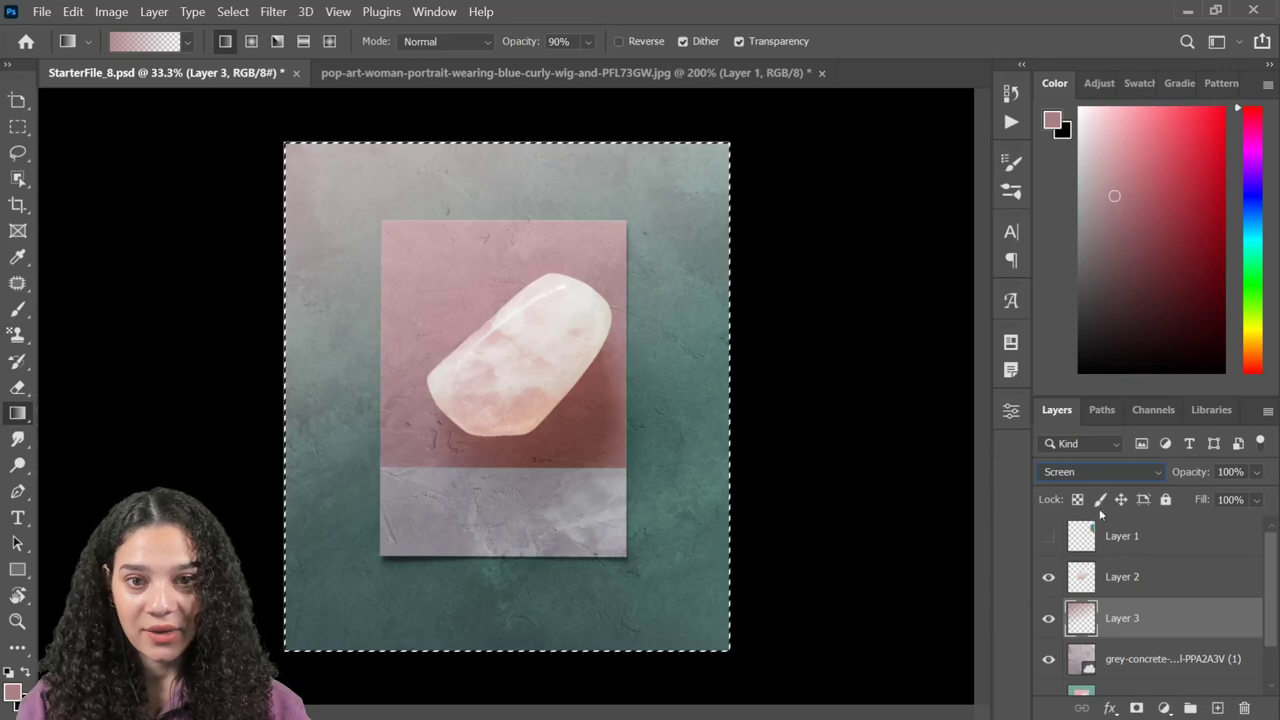
# - Select the grey concrete layer together with Layer 3
pyautogui.scroll(-1, 1190, 656)
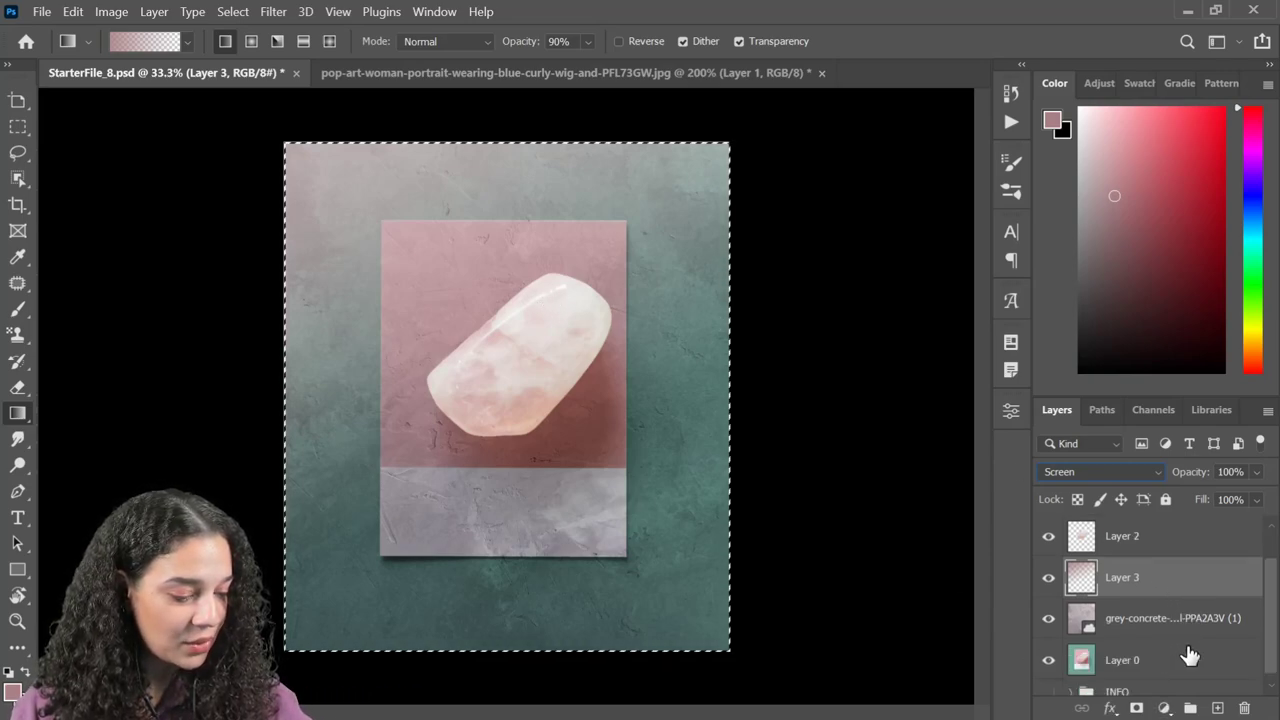
pyautogui.keyDown('shift'); pyautogui.click(1205, 630); pyautogui.keyUp('shift')
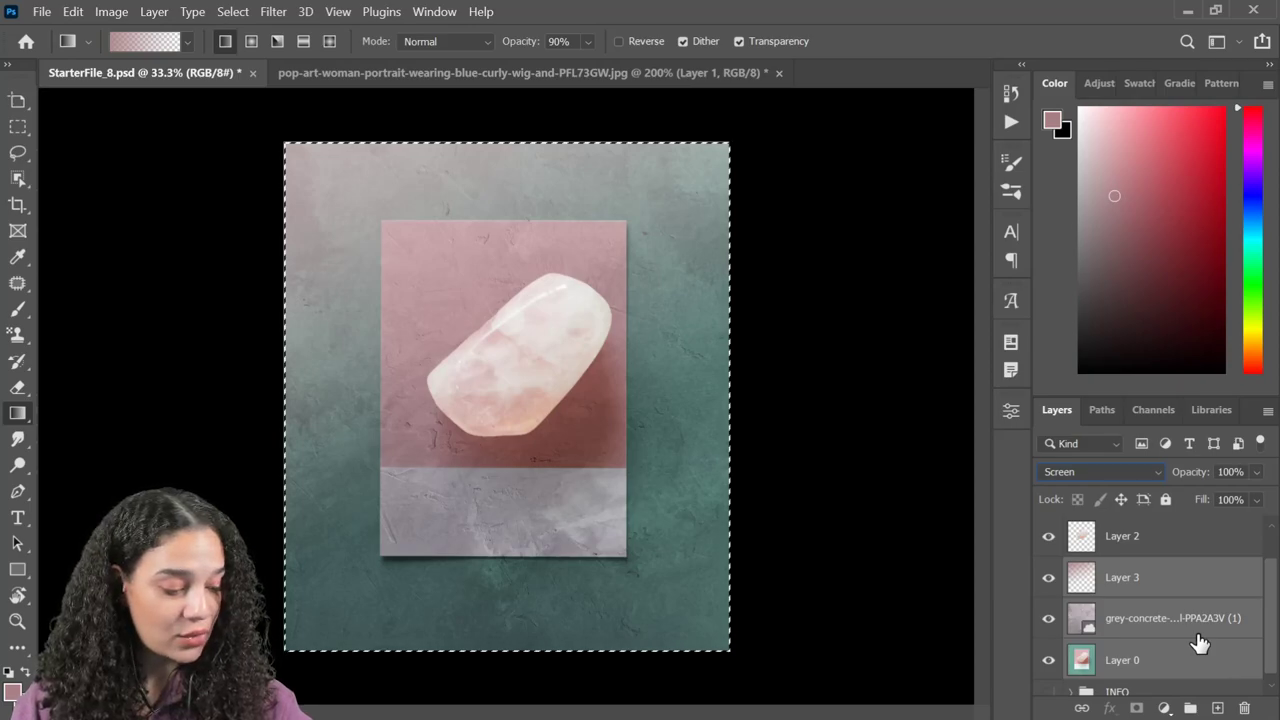
pyautogui.scroll(-1, 1151, 606)
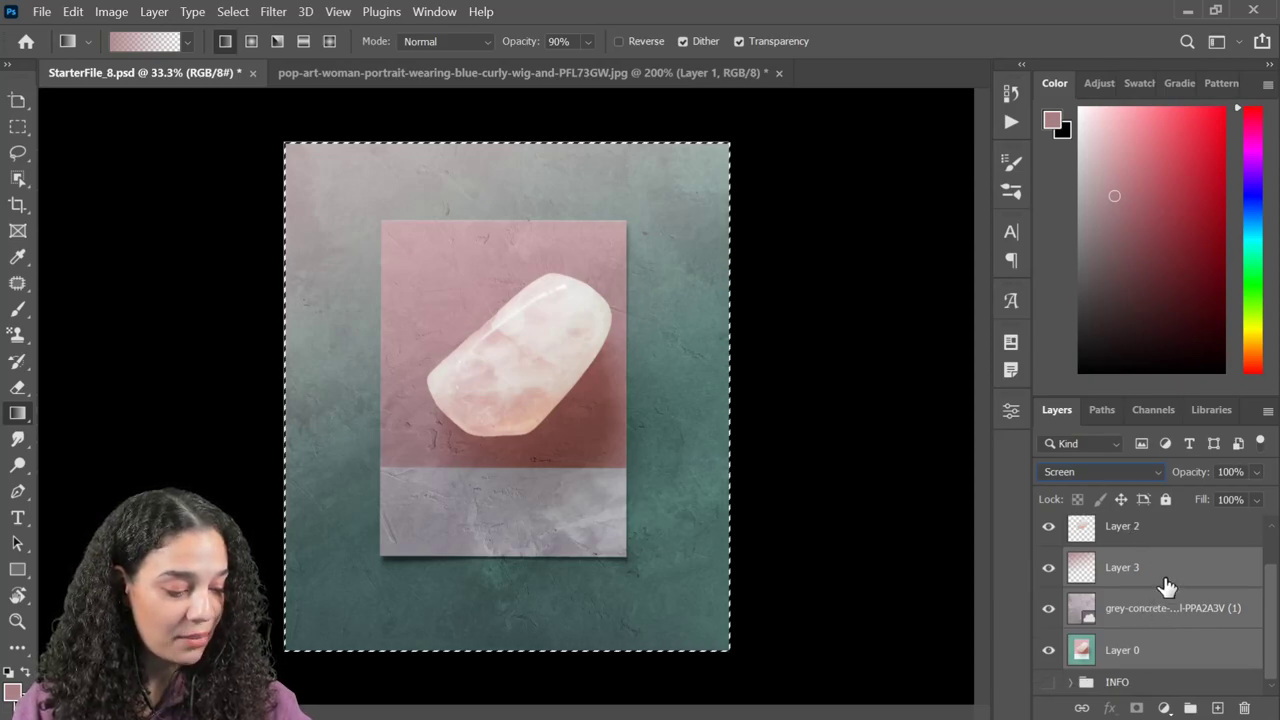
# - Convert the gradient, concrete and Layer 0 into one smart object, deselect, and select Layer 2
pyautogui.rightClick(1214, 626)
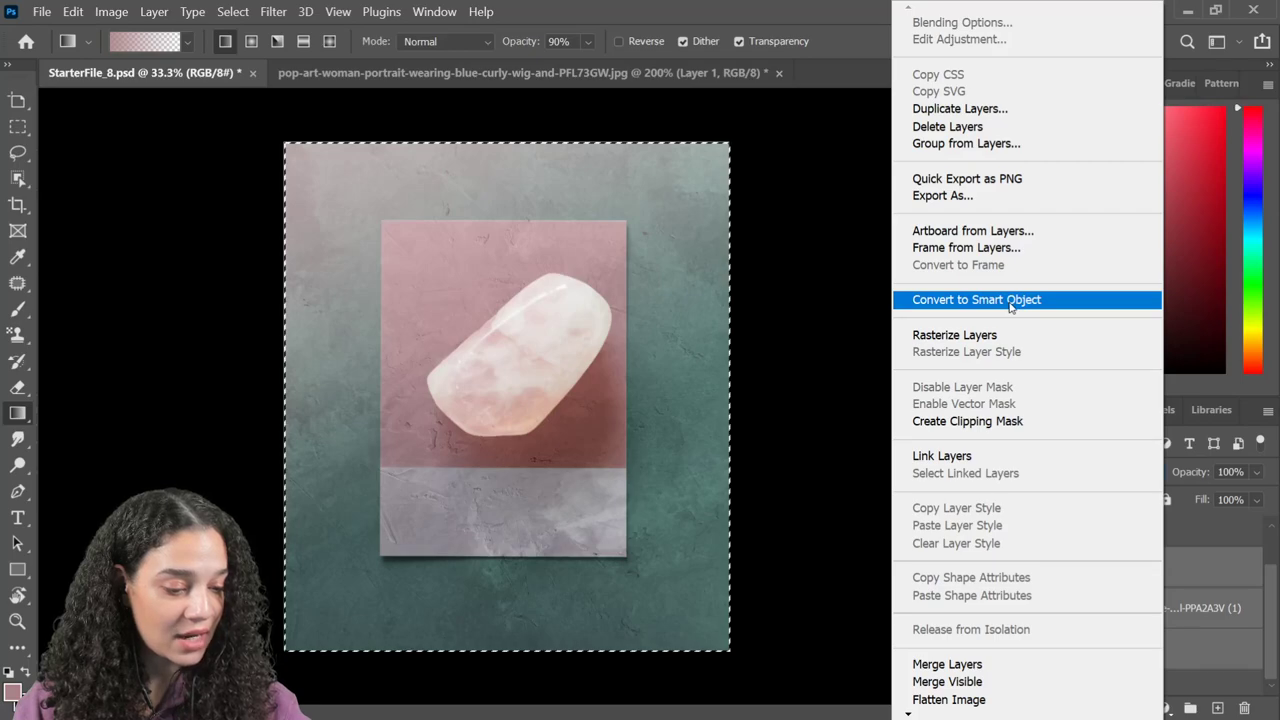
pyautogui.click(976, 299)
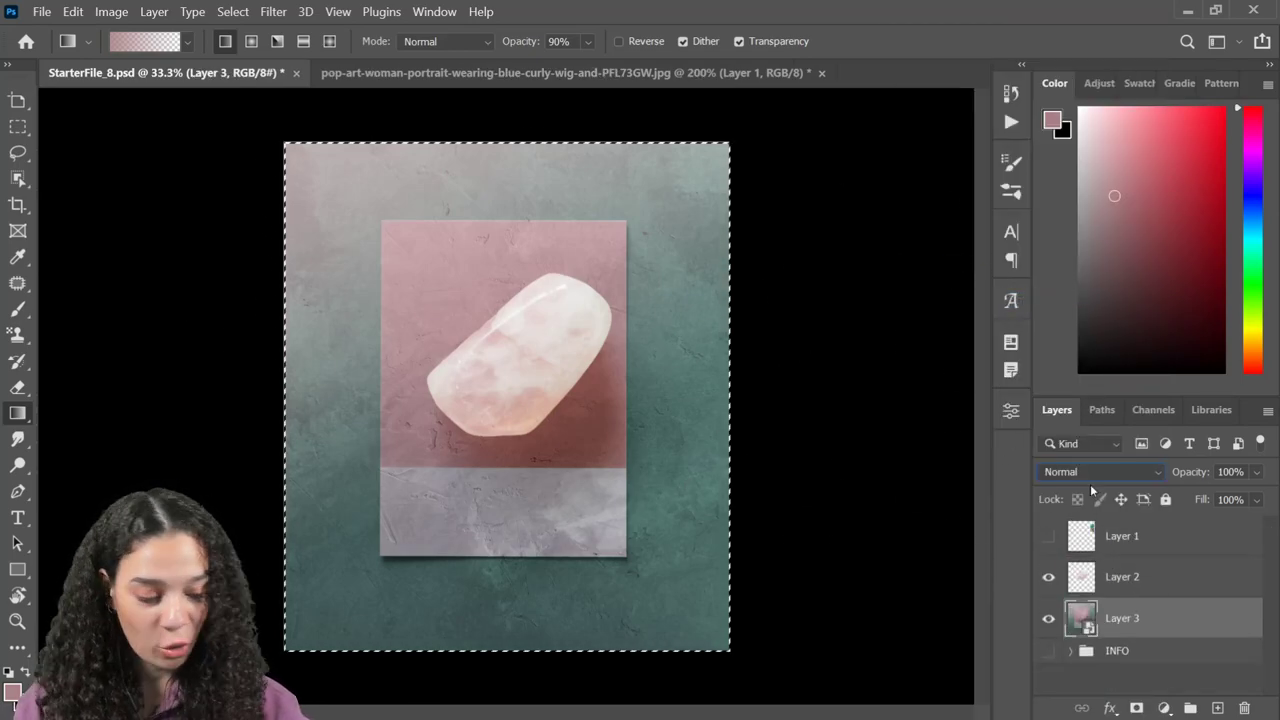
pyautogui.hotkey('ctrl', 'd')
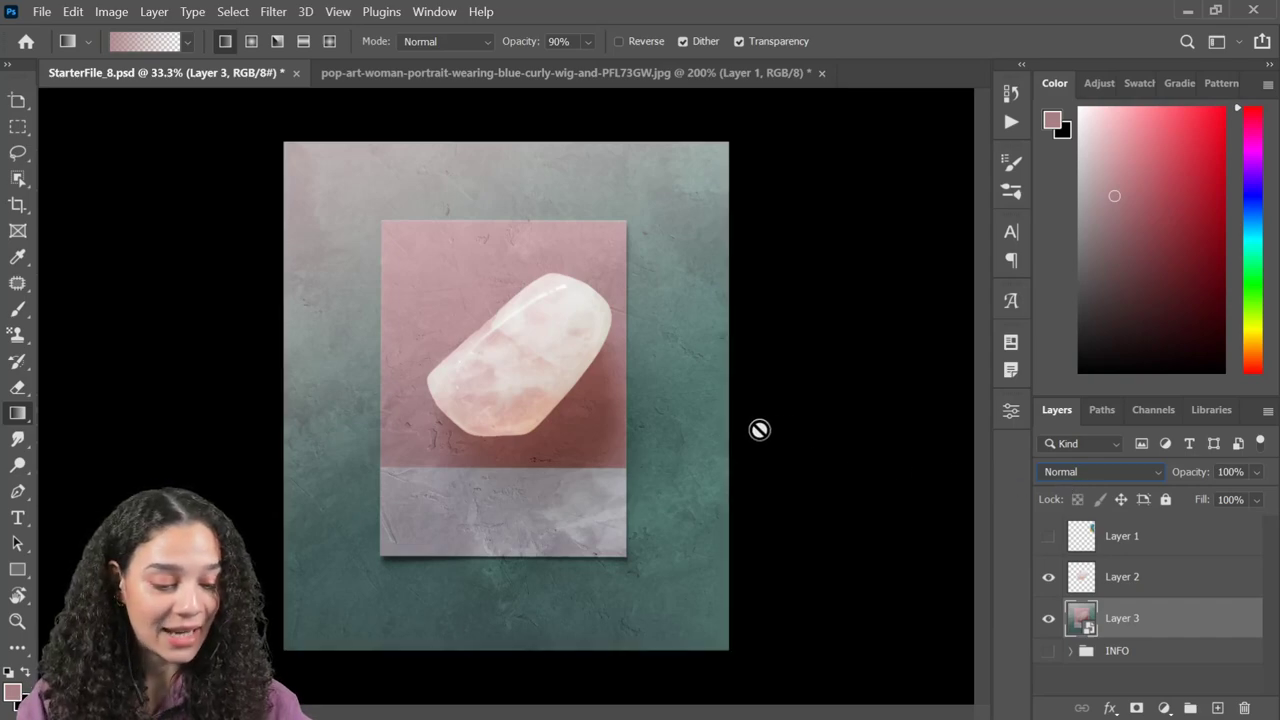
pyautogui.click(1179, 586)
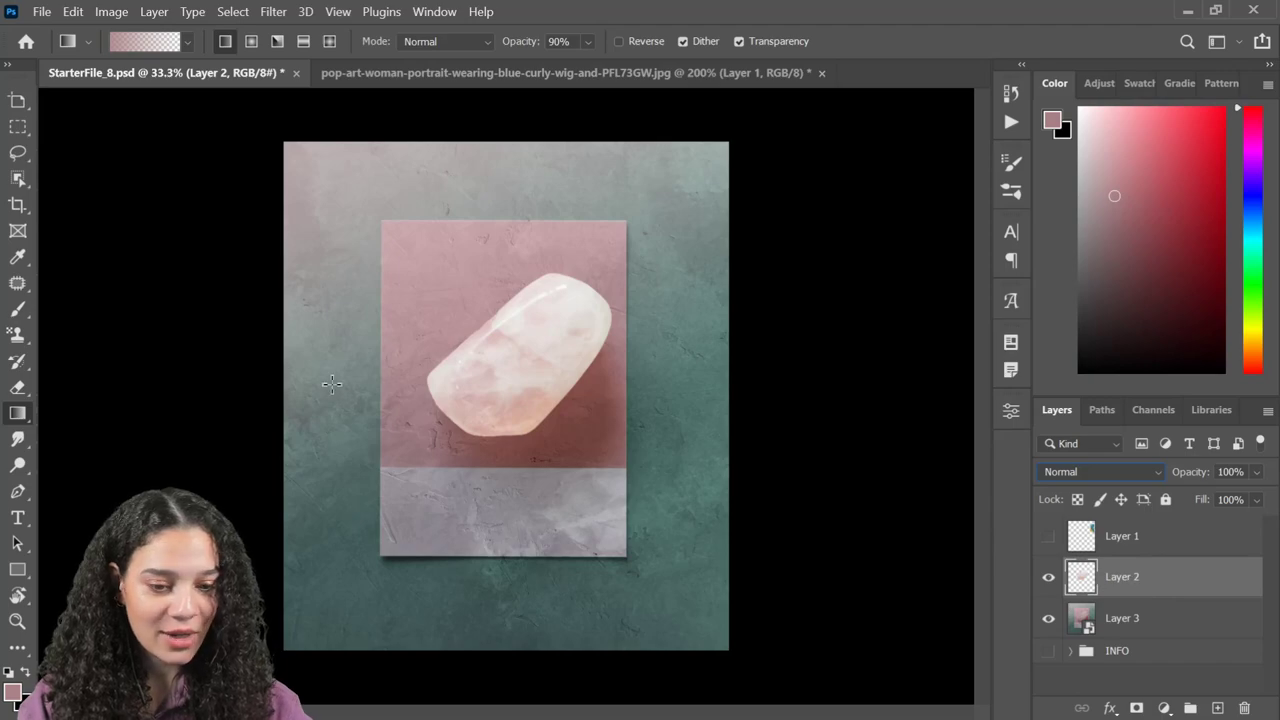
# - Enable Style Transfer in Neural Filters and preview the cubist artwork style on the crystal
pyautogui.click(276, 12)
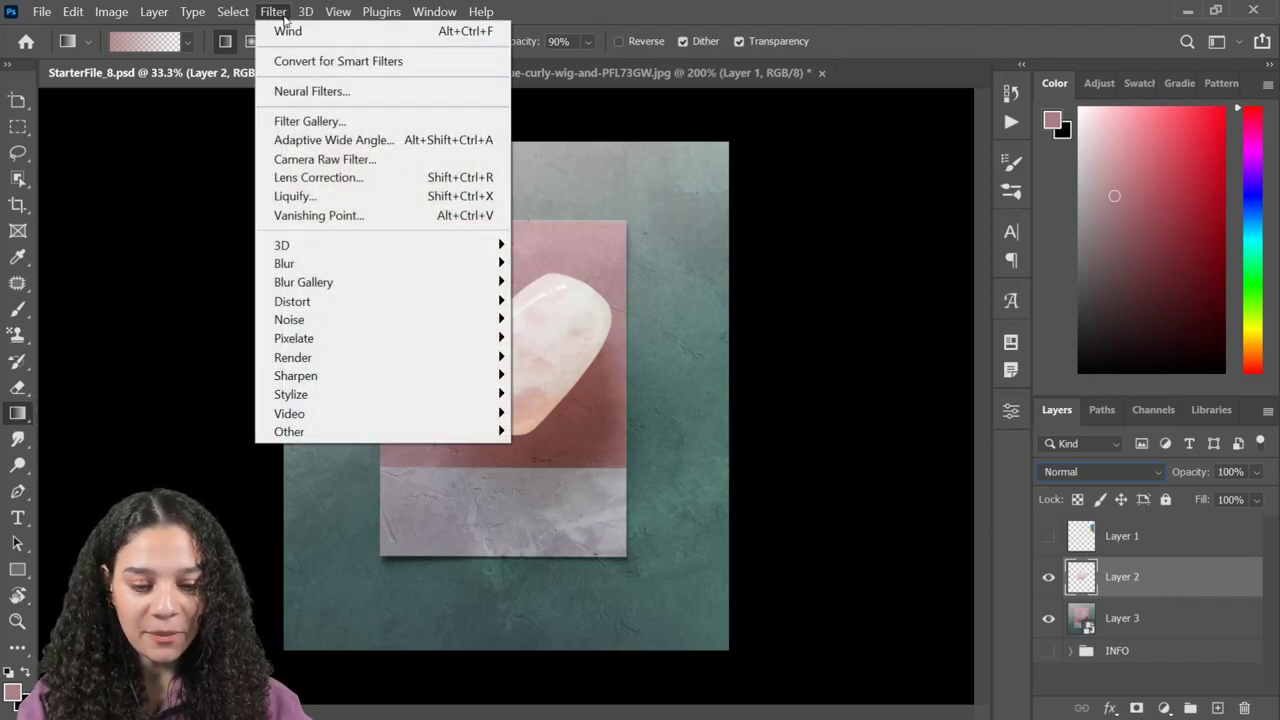
pyautogui.click(318, 97)
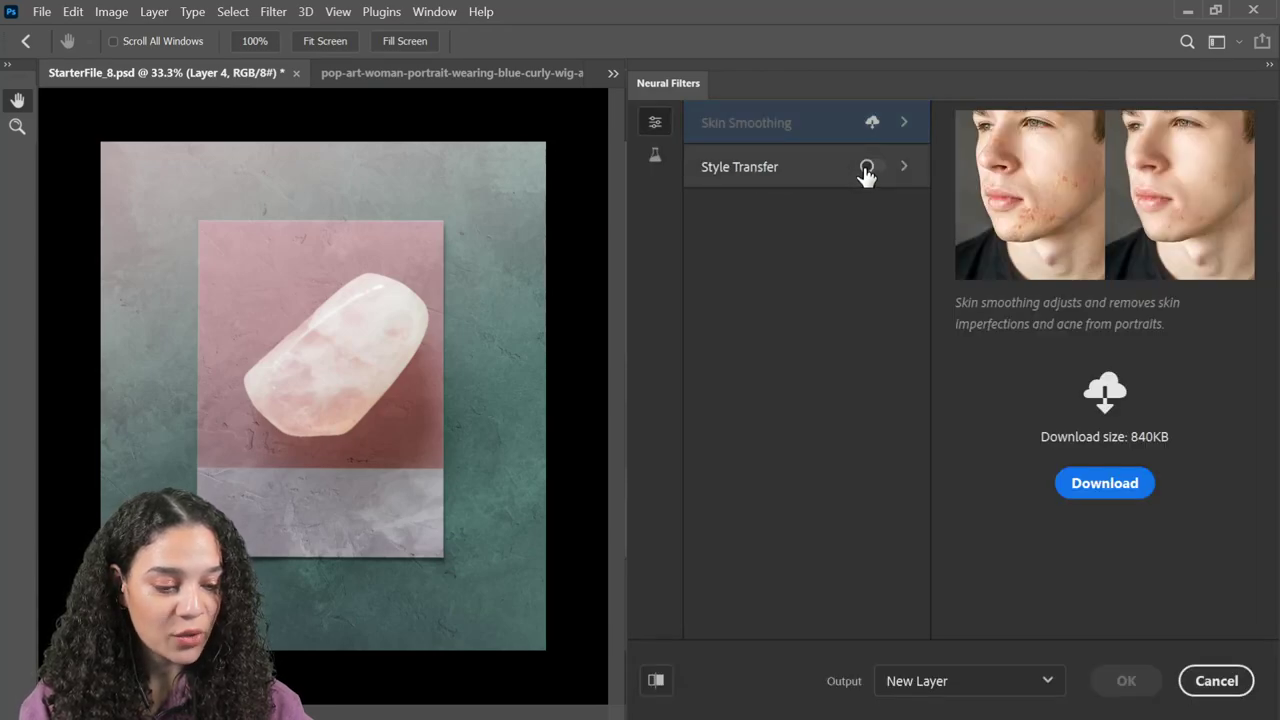
pyautogui.click(866, 170)
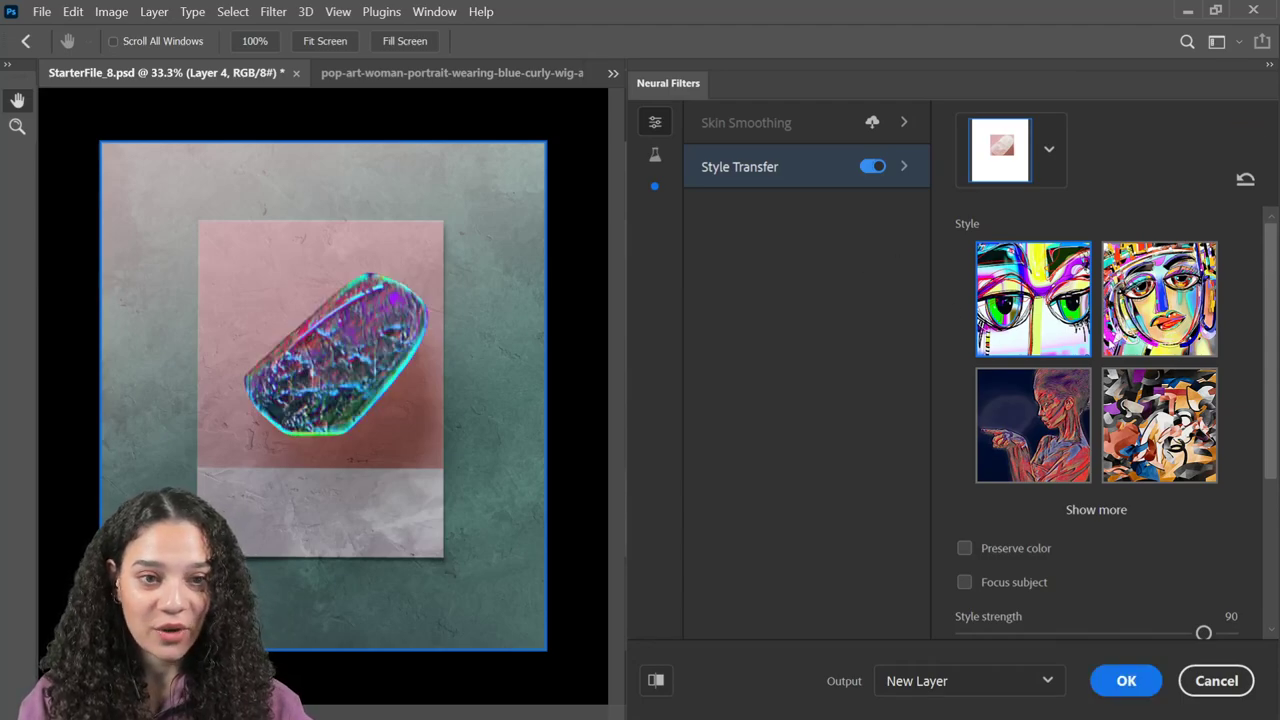
pyautogui.scroll(-2, 1274, 290)
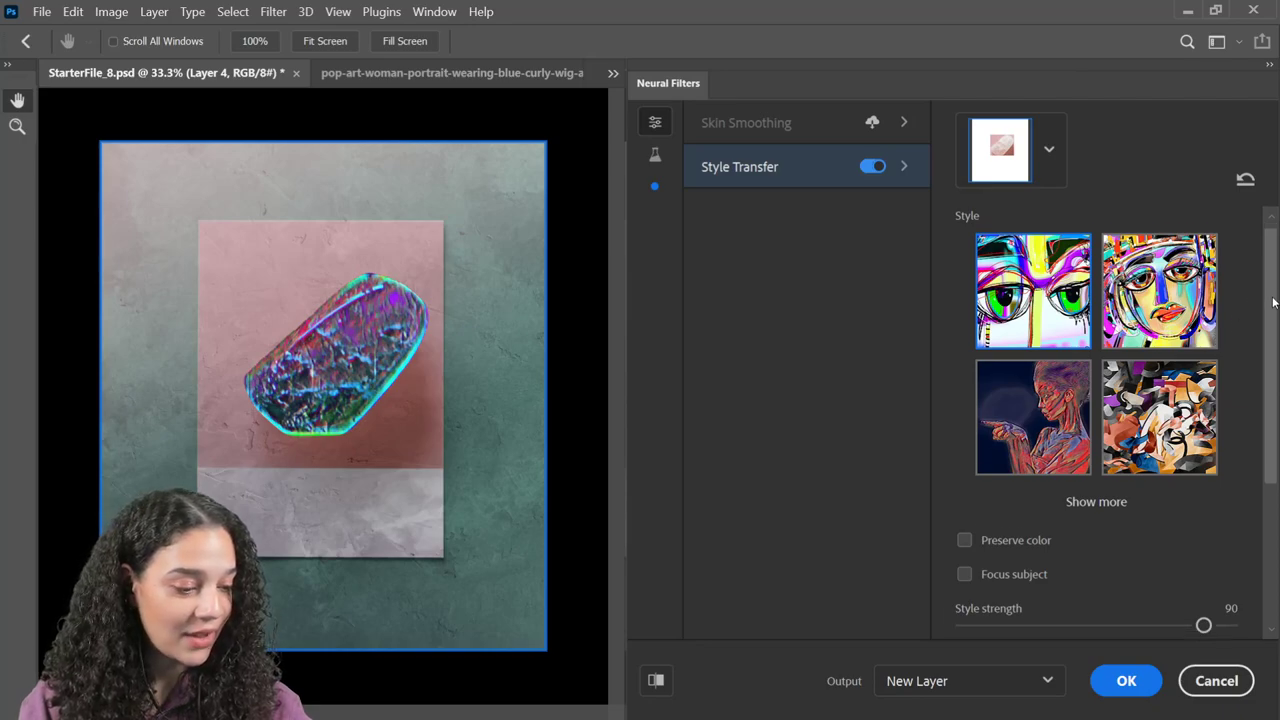
pyautogui.click(1110, 437)
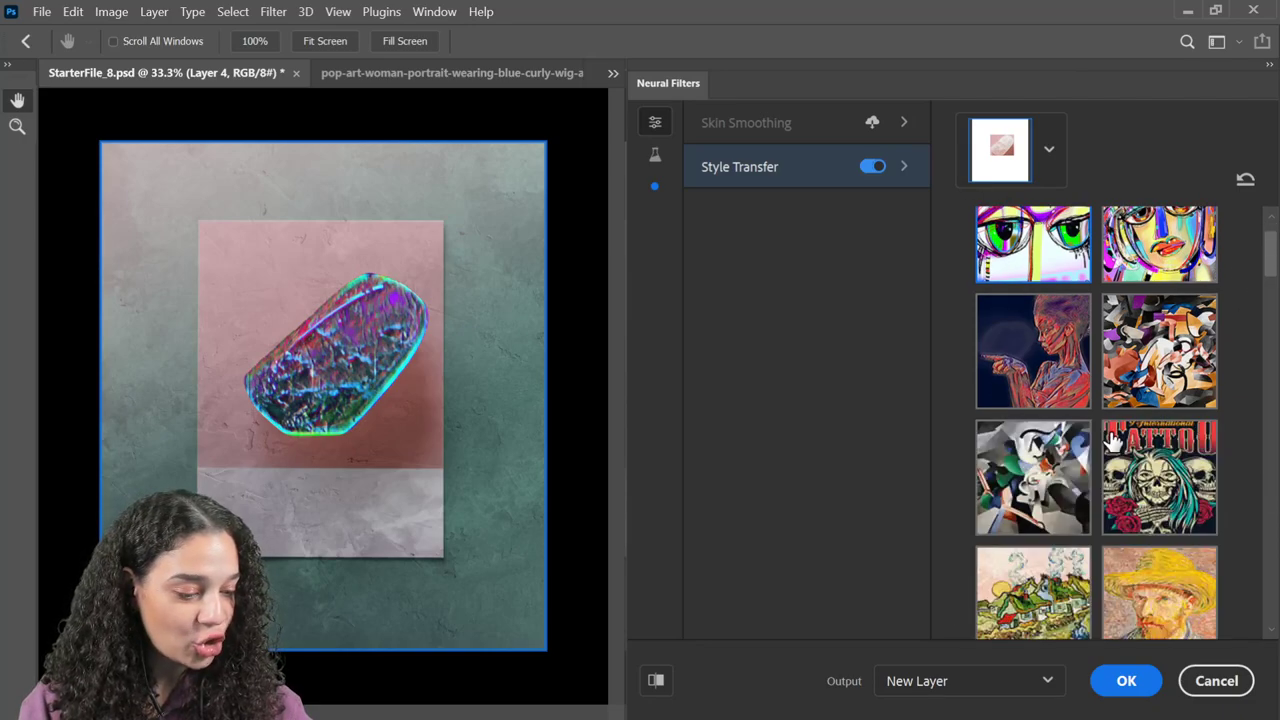
pyautogui.scroll(-5, 1220, 440)
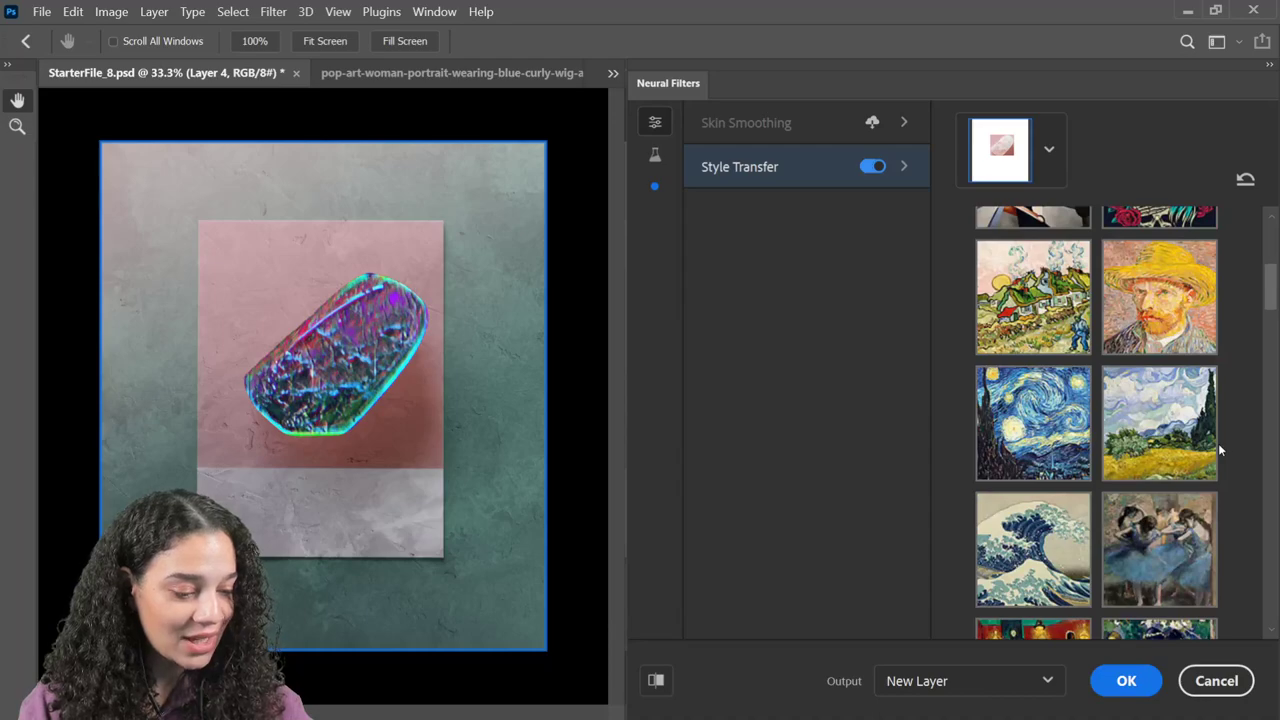
pyautogui.scroll(-8, 1218, 449)
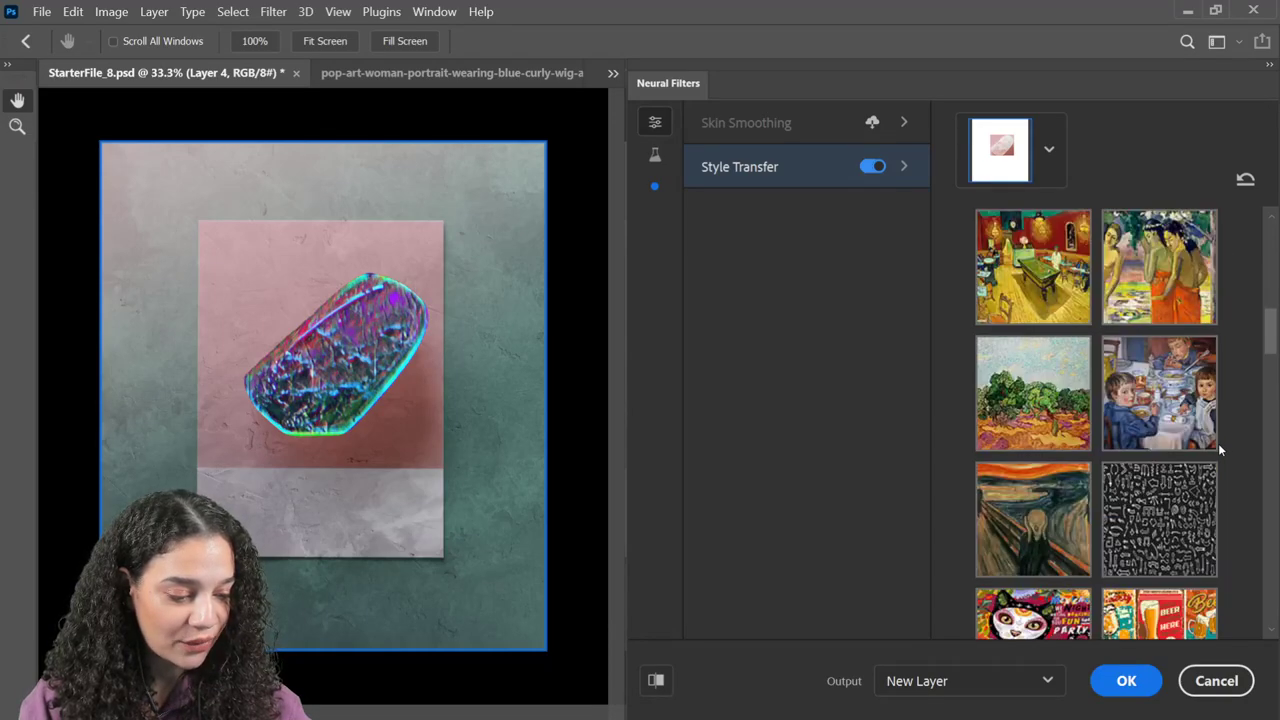
pyautogui.scroll(-1, 1218, 449)
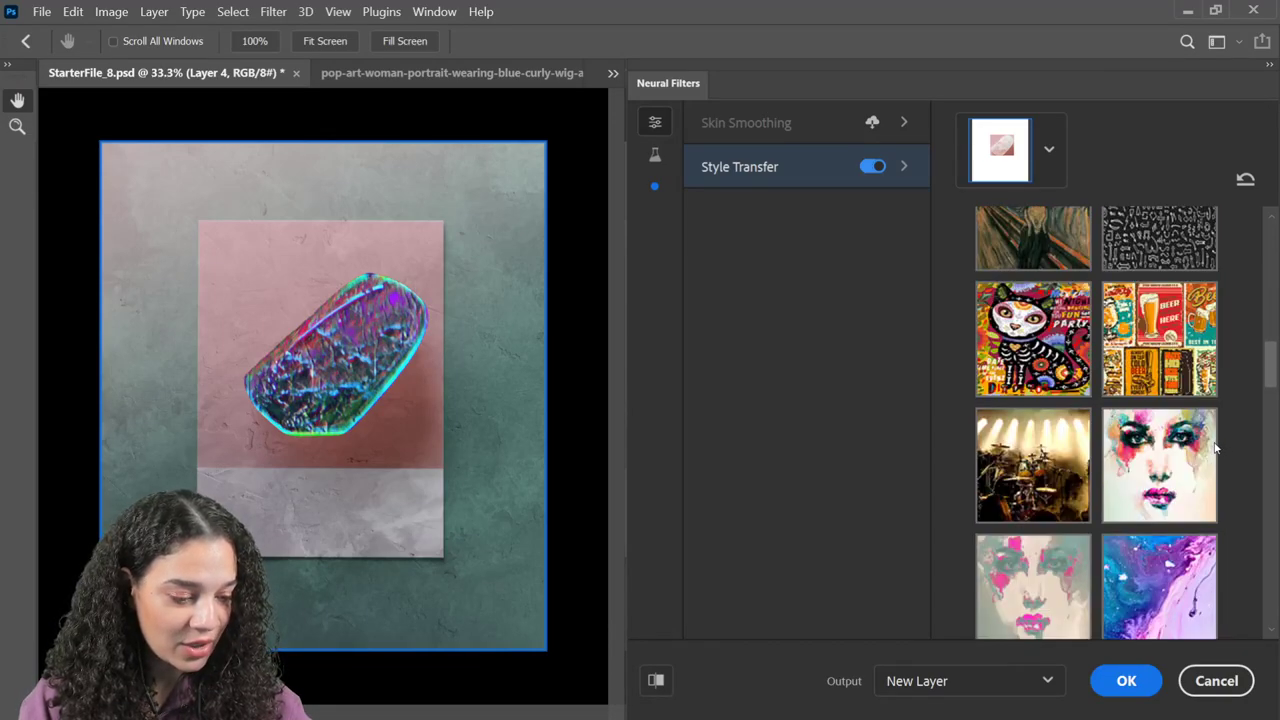
pyautogui.scroll(12, 1216, 449)
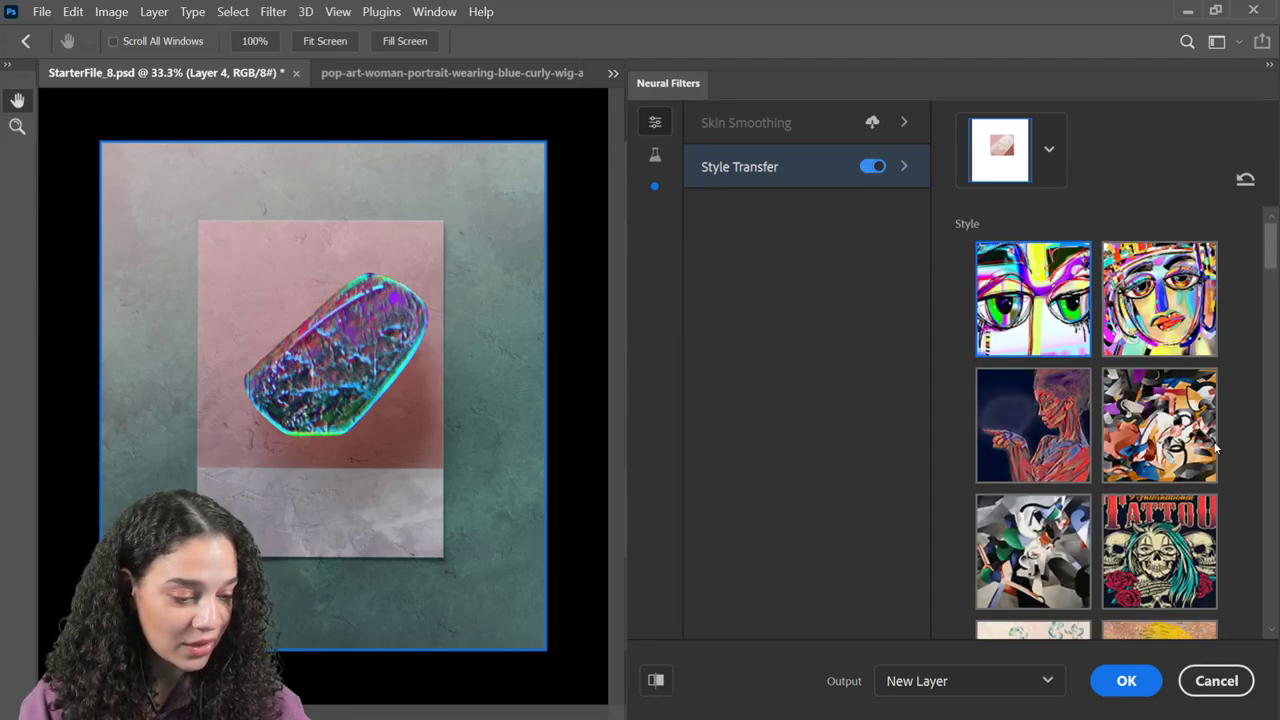
pyautogui.scroll(-2, 1215, 449)
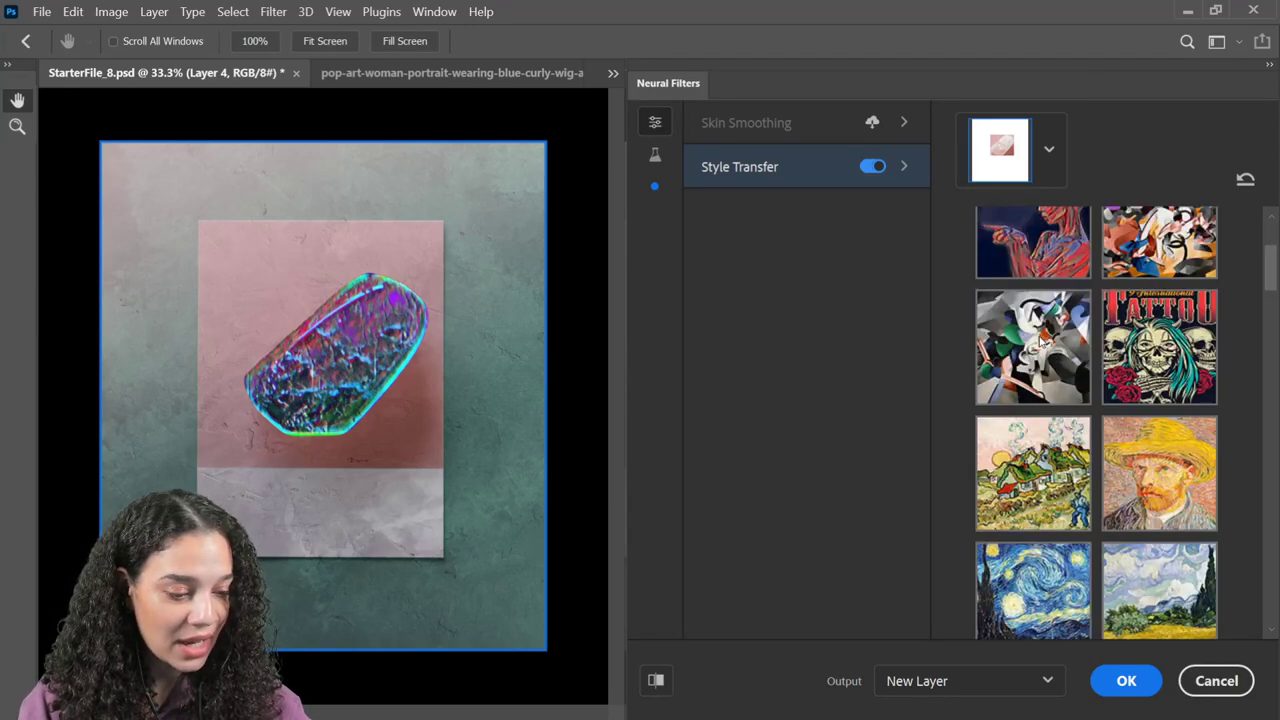
pyautogui.click(1046, 356)
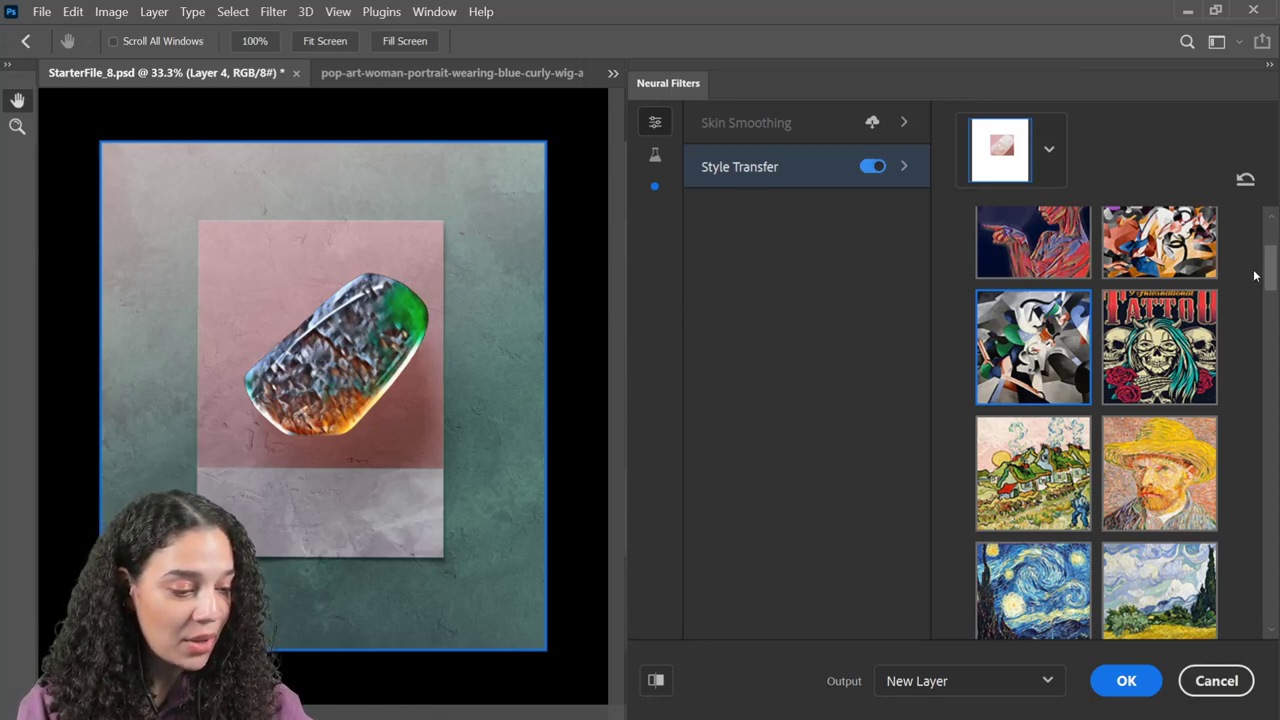
# - Try the yellow abstract and cubist styles, settling on the grey cubist style
pyautogui.moveTo(1272, 275); pyautogui.dragTo(1265, 594)
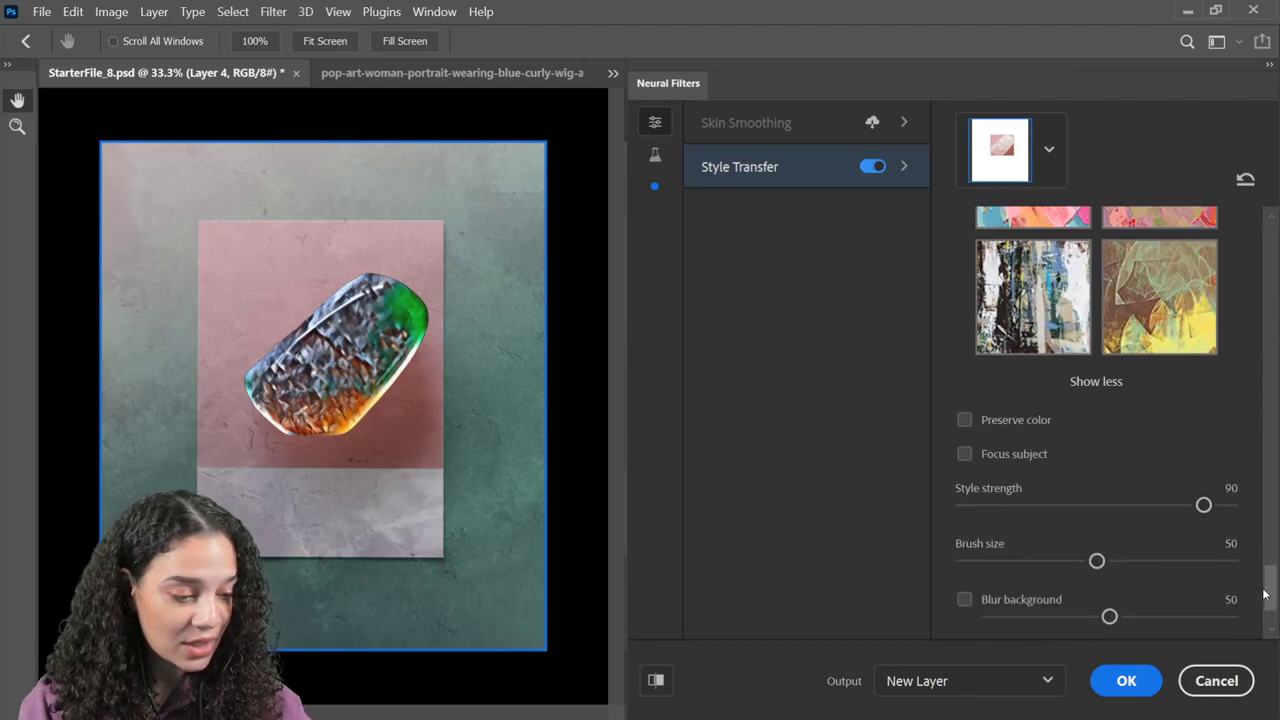
pyautogui.click(1148, 302)
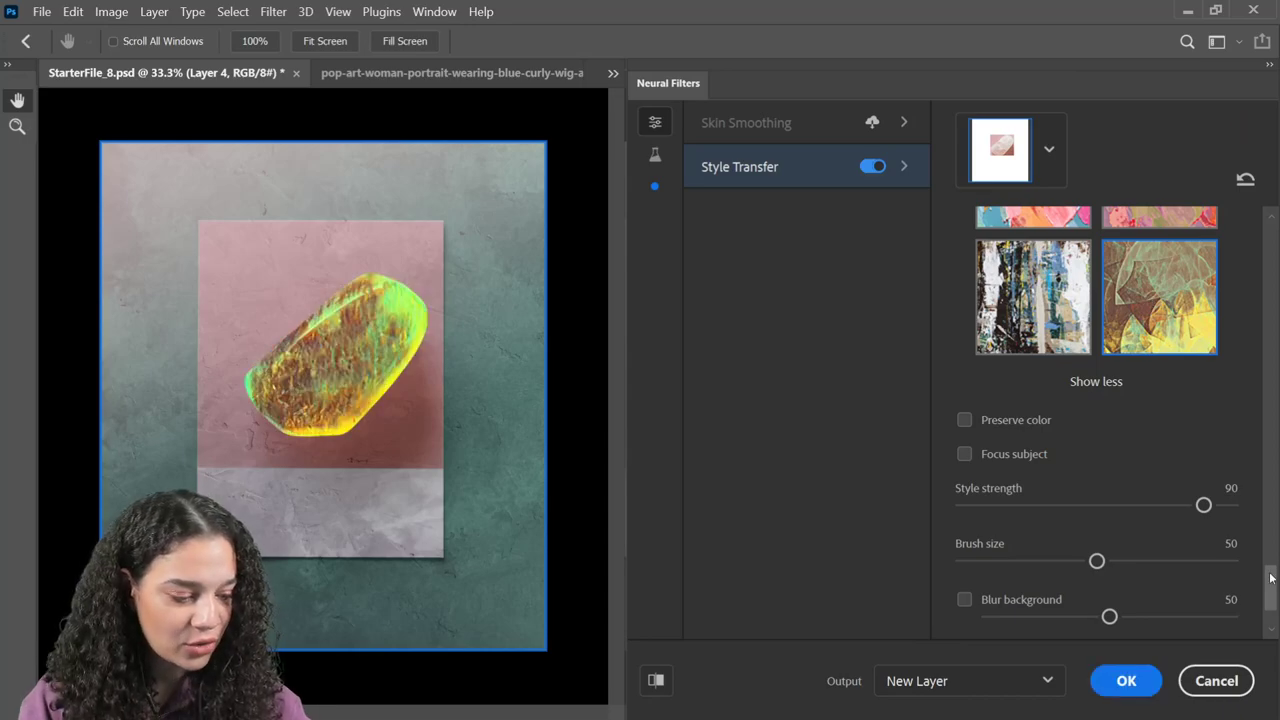
pyautogui.moveTo(1271, 578); pyautogui.dragTo(1218, 253)
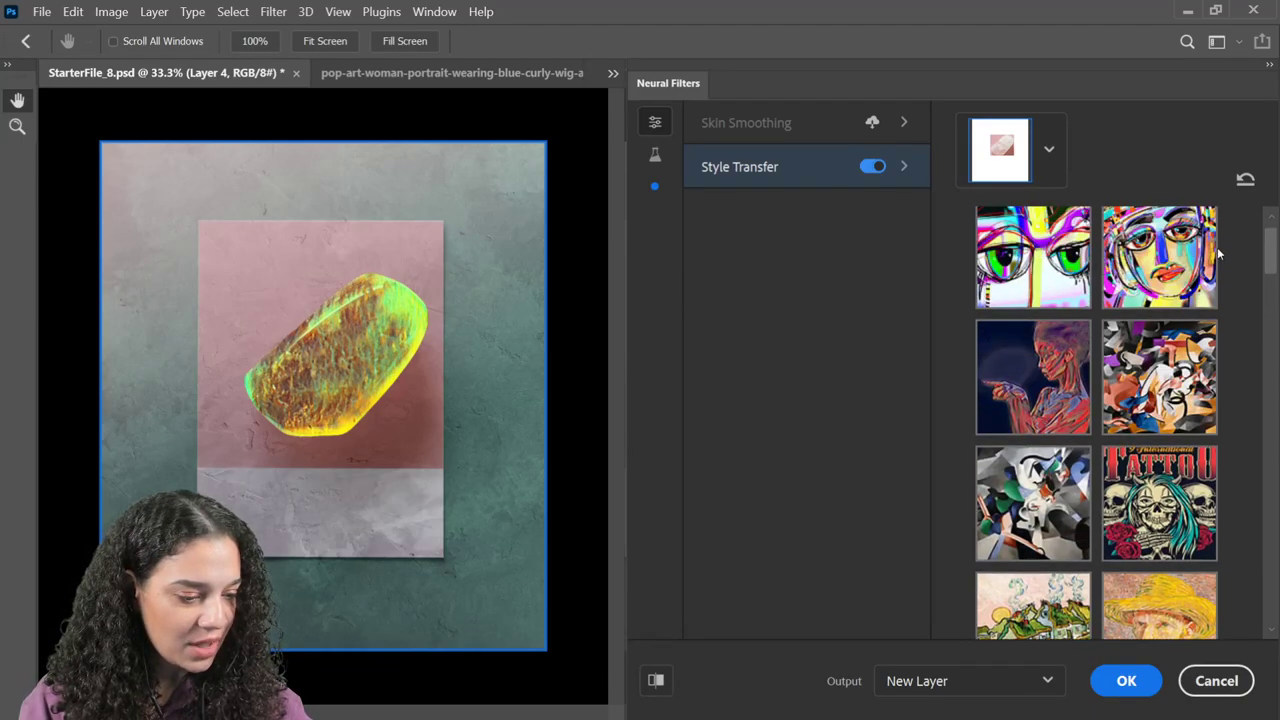
pyautogui.click(1162, 378)
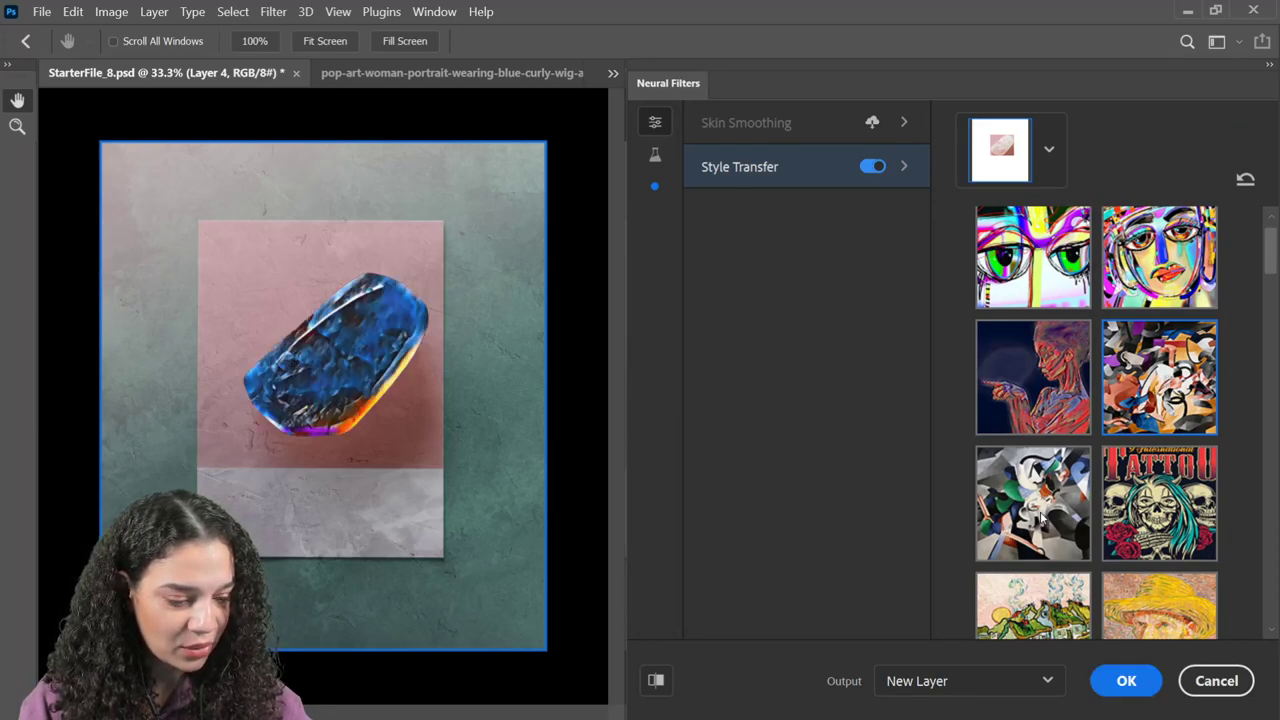
pyautogui.click(1041, 516)
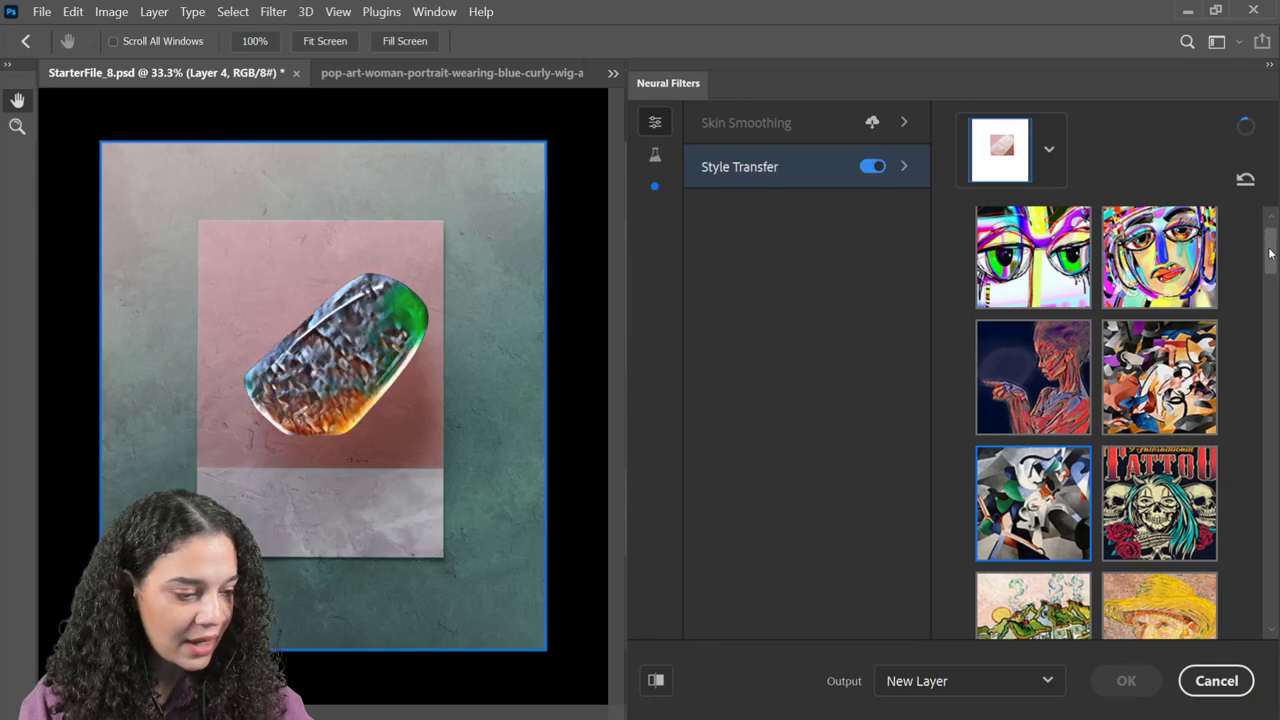
pyautogui.moveTo(1265, 251); pyautogui.dragTo(1268, 600)
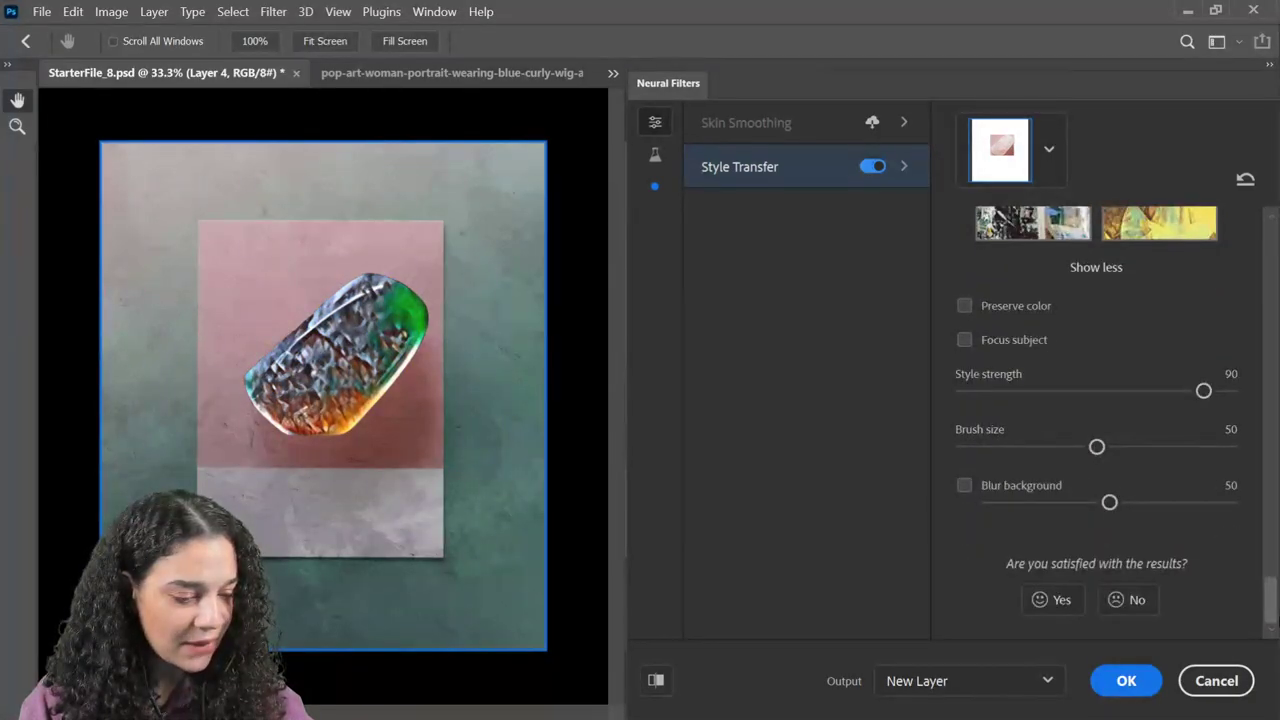
# - Set style strength 34 and brush size 87, output to New Layer, and apply
pyautogui.moveTo(1204, 390); pyautogui.dragTo(1066, 412)
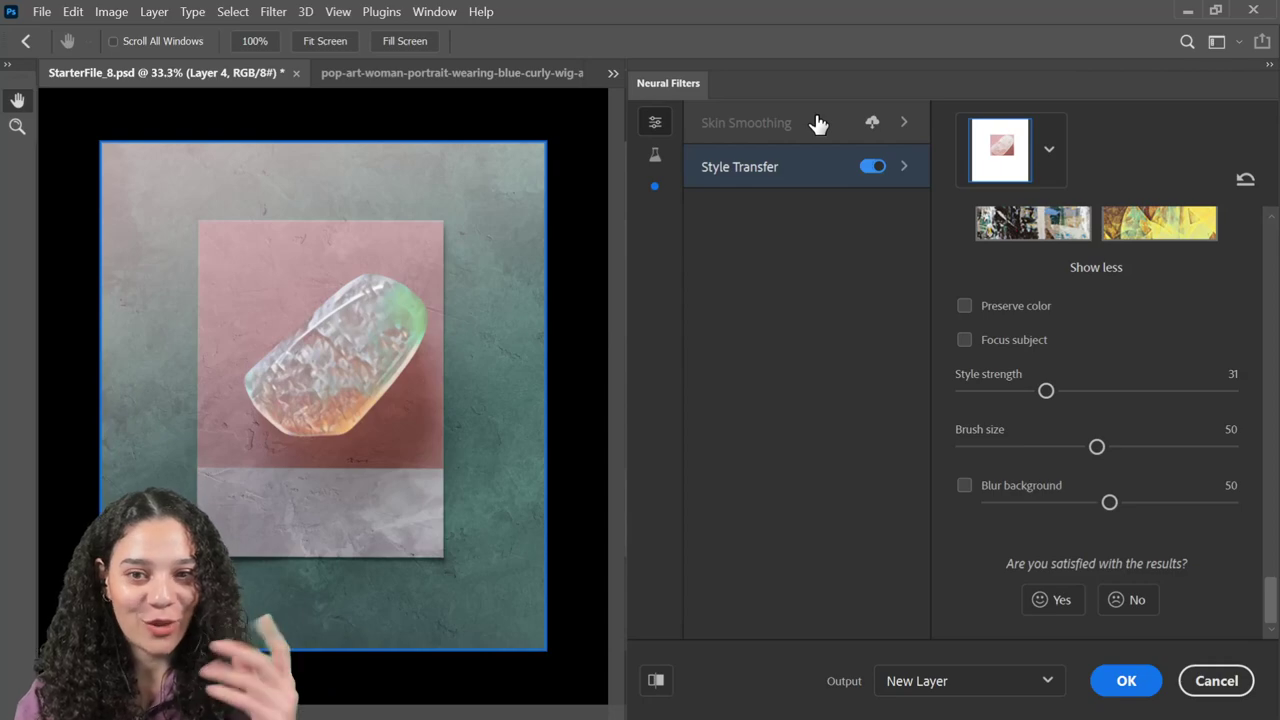
pyautogui.moveTo(817, 122)
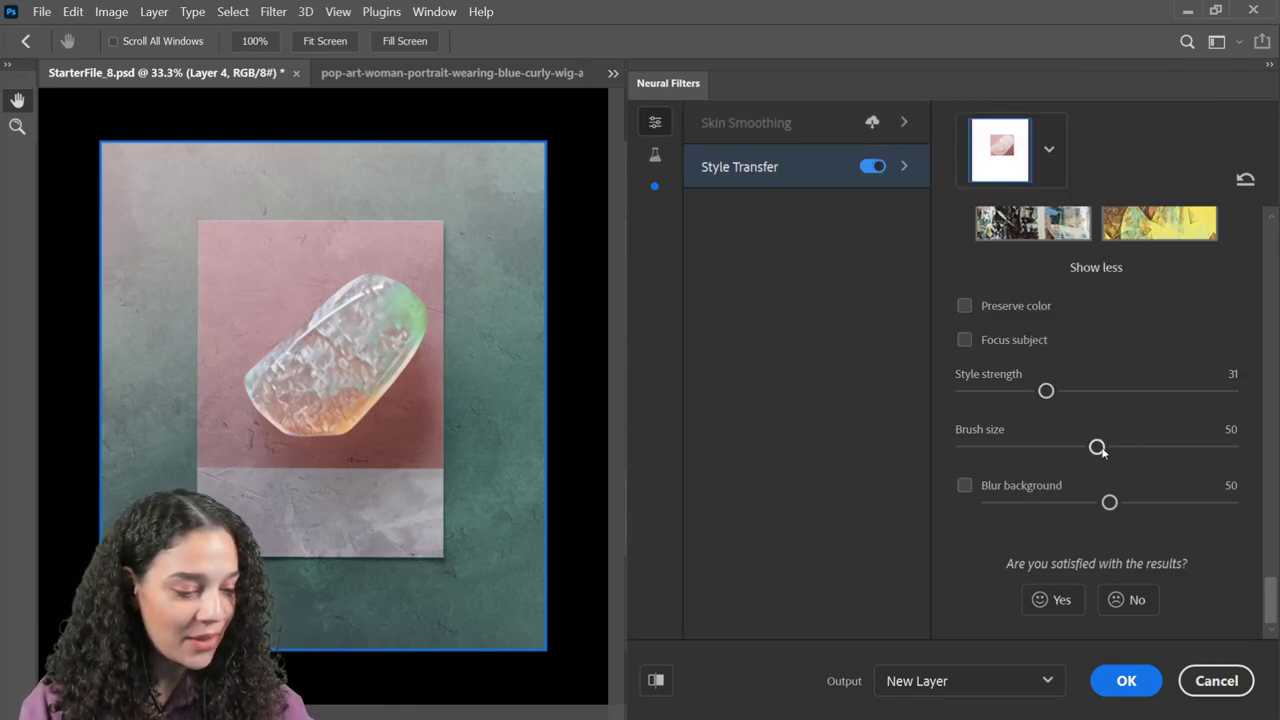
pyautogui.moveTo(1096, 448); pyautogui.dragTo(995, 448)
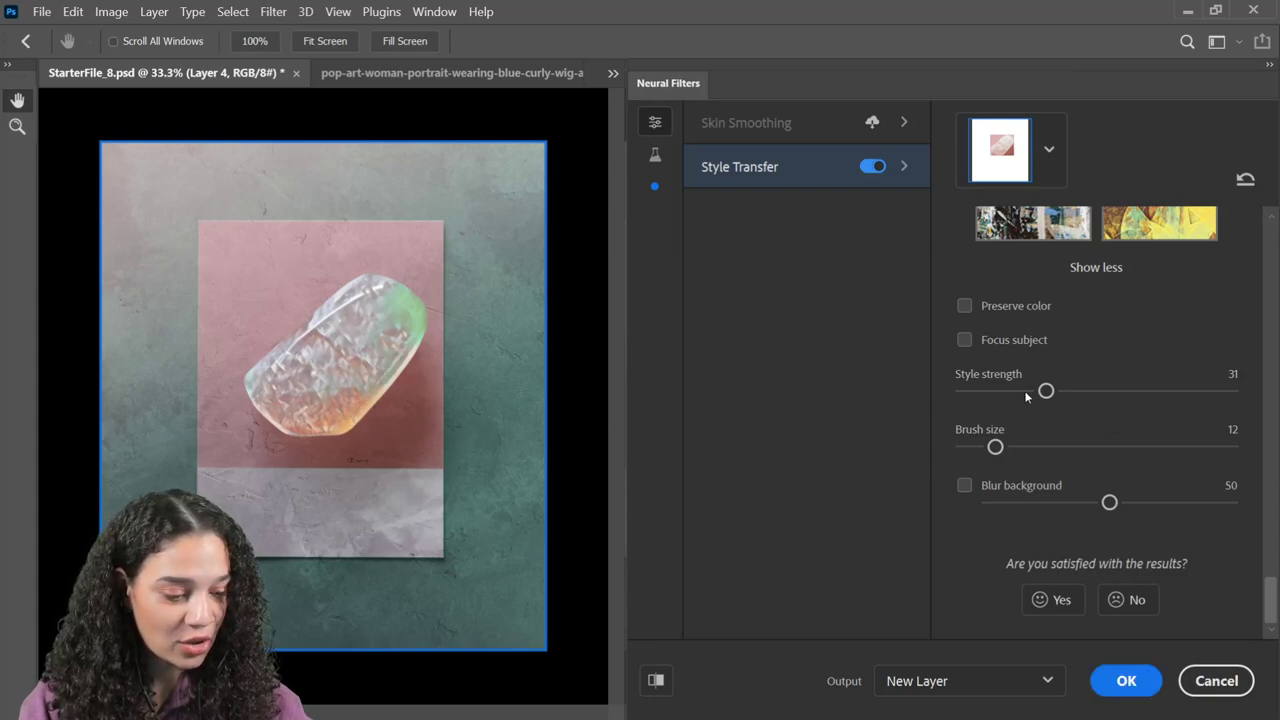
pyautogui.moveTo(1046, 391); pyautogui.dragTo(976, 406)
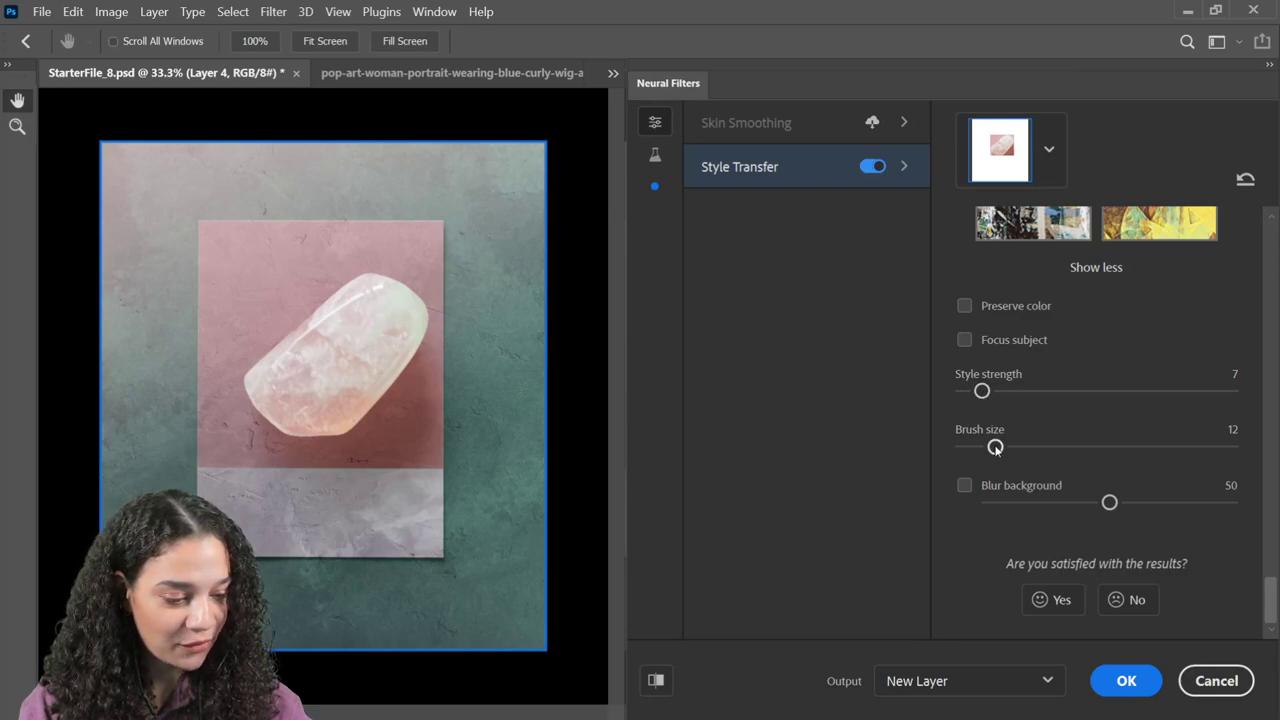
pyautogui.moveTo(995, 447); pyautogui.dragTo(1143, 447)
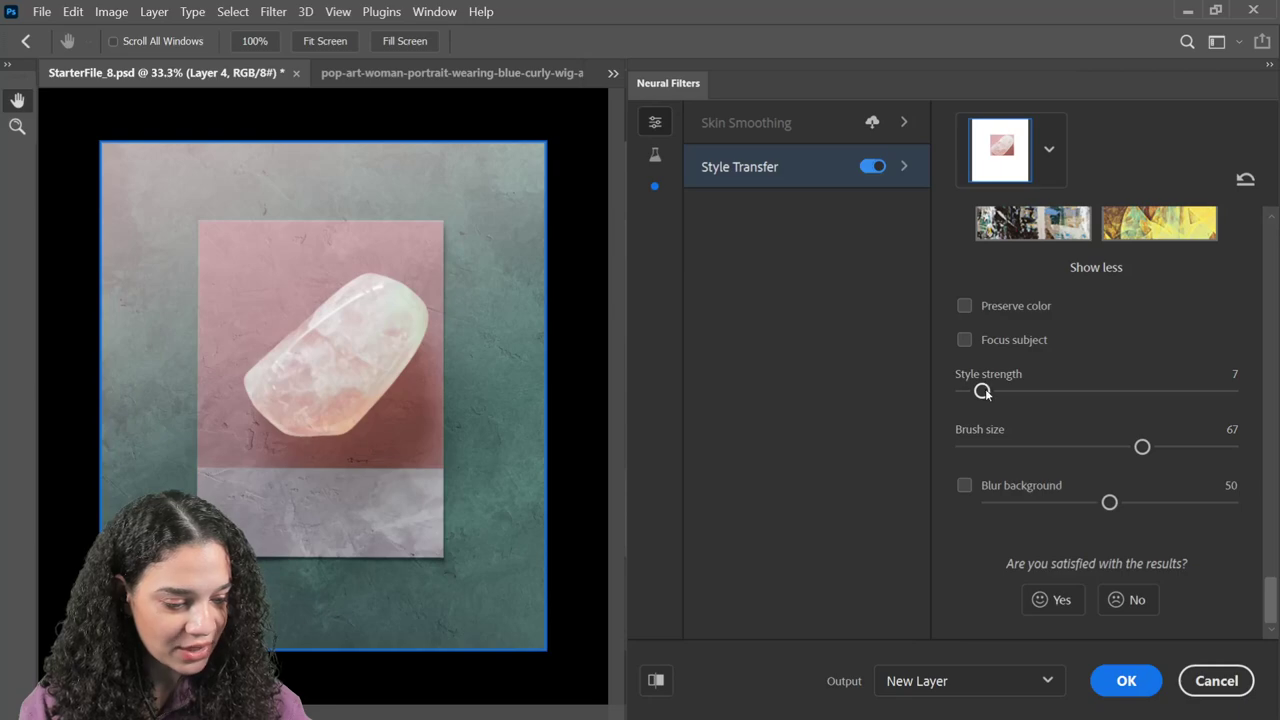
pyautogui.moveTo(983, 391)
pyautogui.mouseDown()
pyautogui.moveTo(1065, 391)
pyautogui.moveTo(1054, 391)
pyautogui.mouseUp()
pyautogui.moveTo(1142, 447); pyautogui.dragTo(1016, 447)
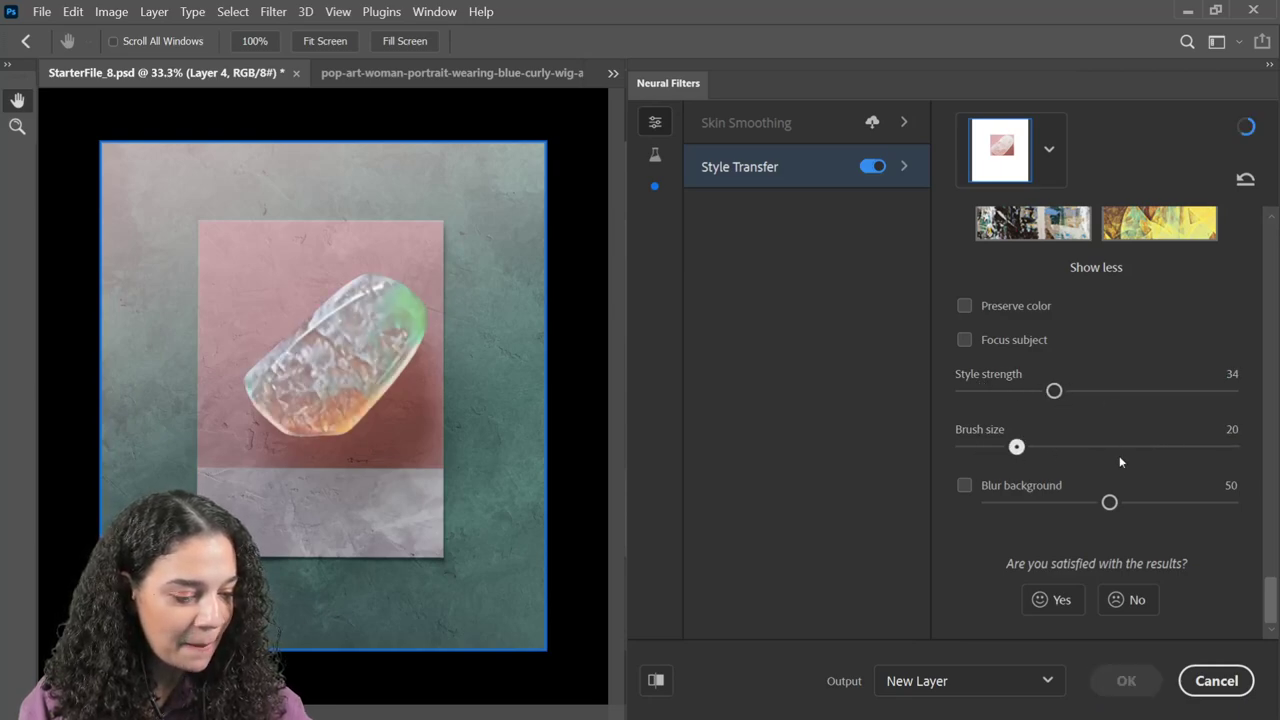
pyautogui.click(1198, 450)
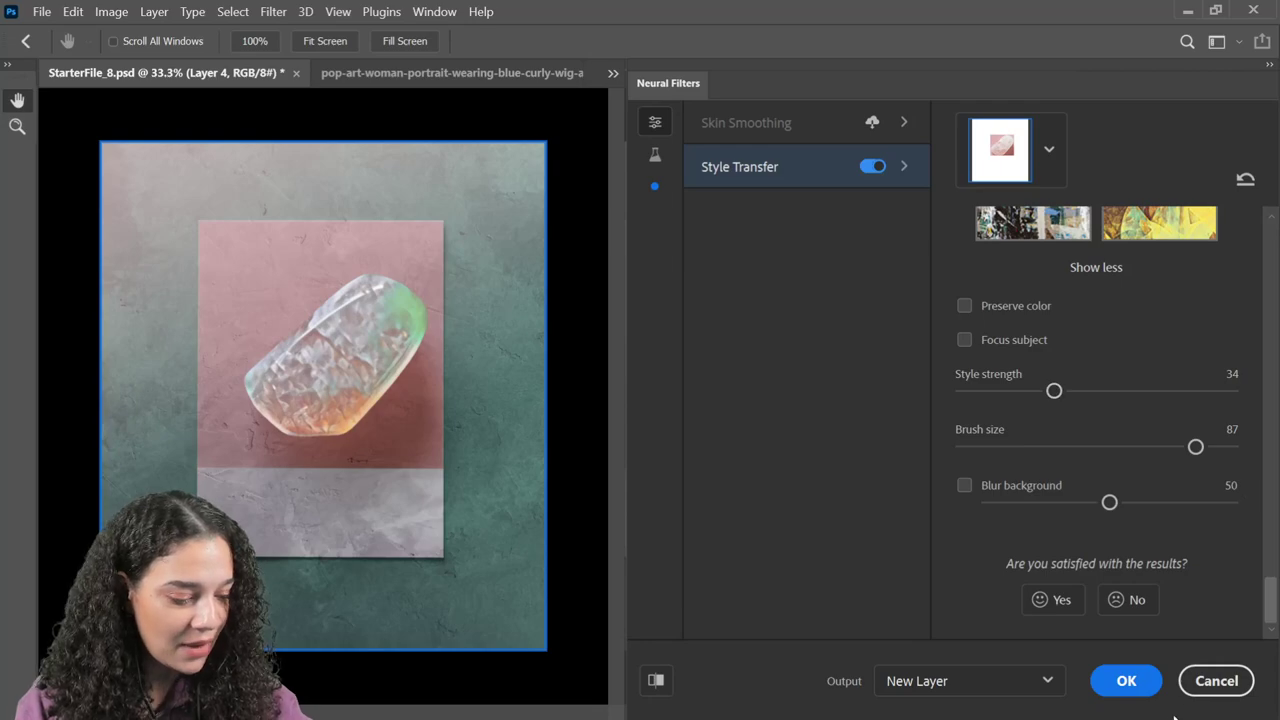
pyautogui.click(1047, 684)
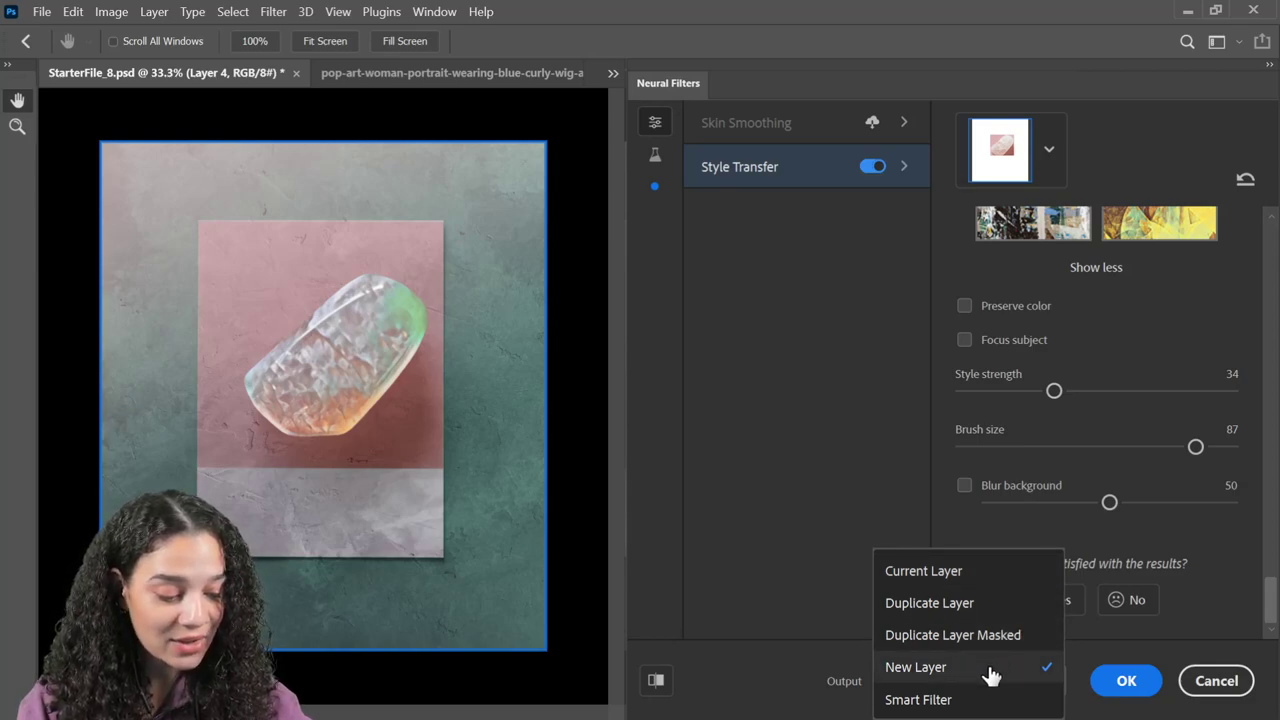
pyautogui.click(1138, 690)
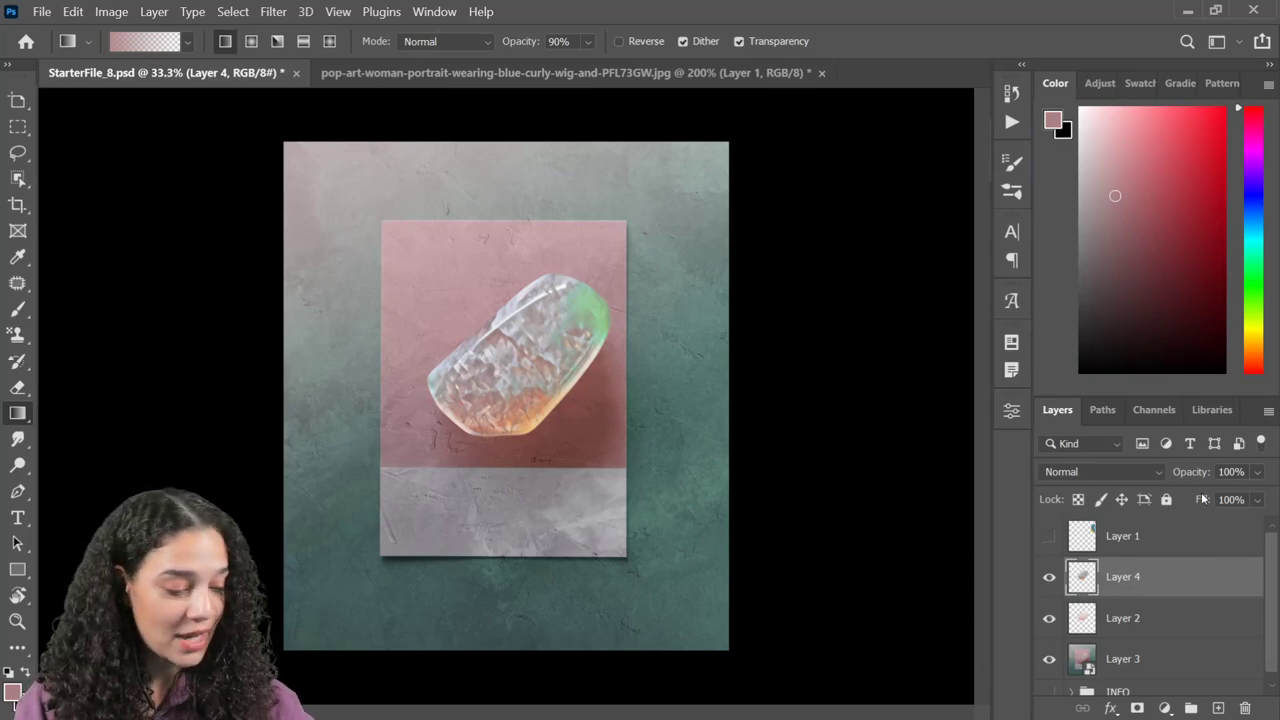
# - Select background Layer 3 and turn on Style Transfer in Neural Filters
pyautogui.scroll(-1, 1195, 605)
pyautogui.click(1194, 665)
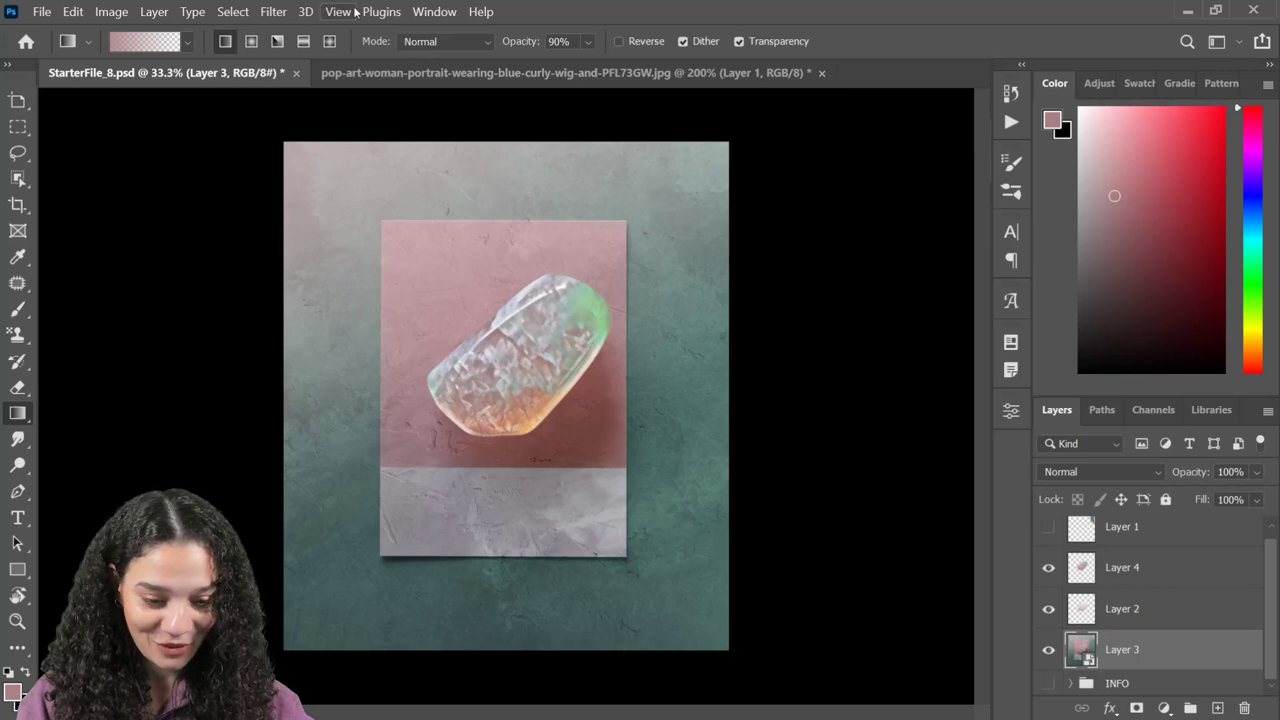
pyautogui.click(285, 12)
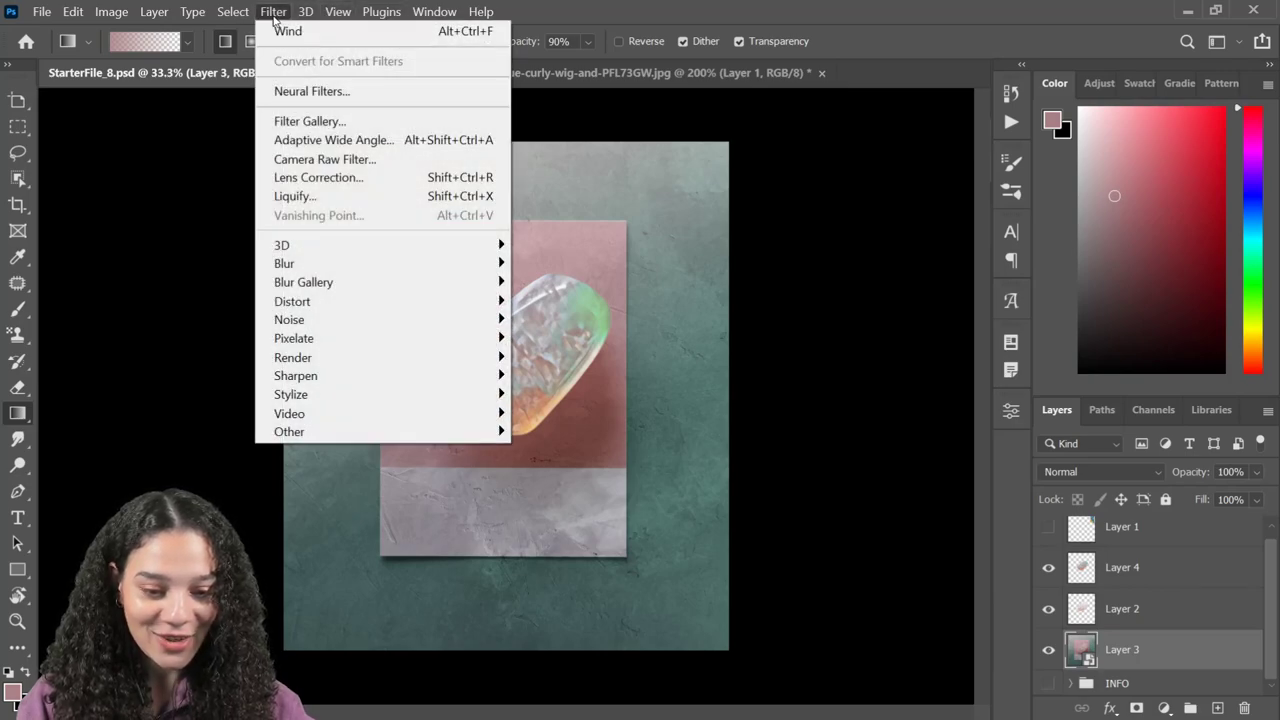
pyautogui.click(317, 90)
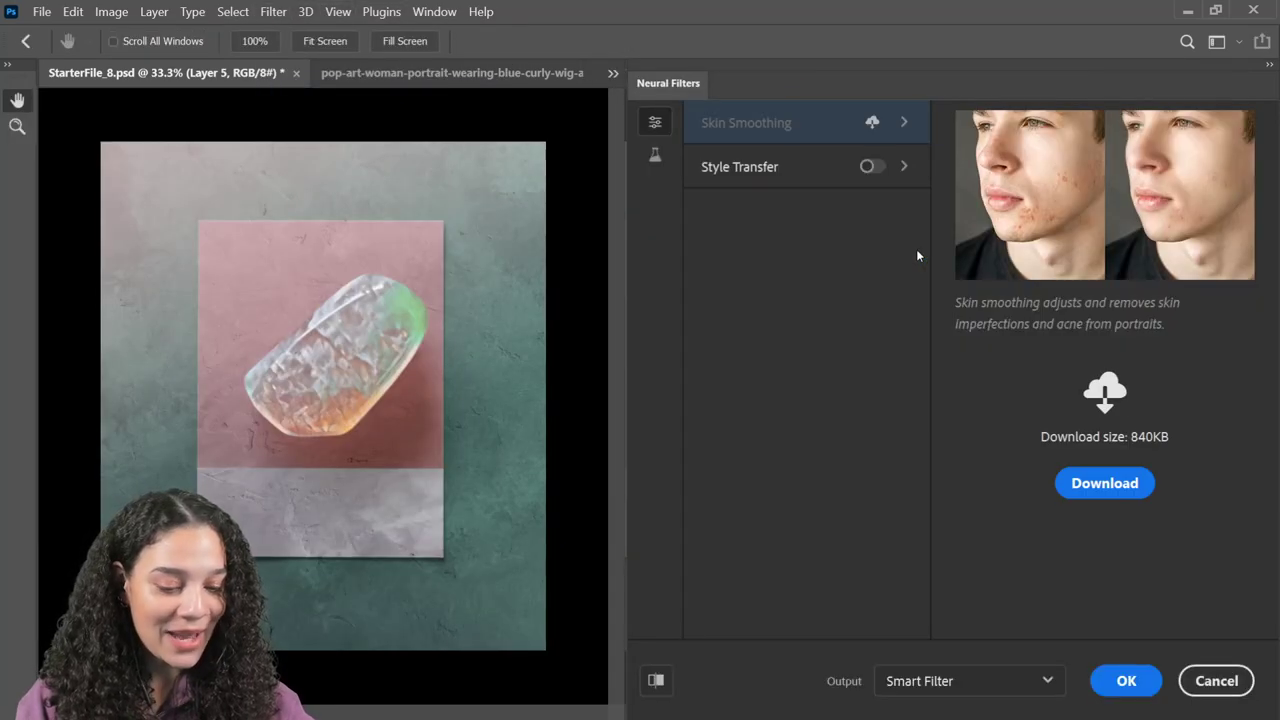
pyautogui.click(868, 166)
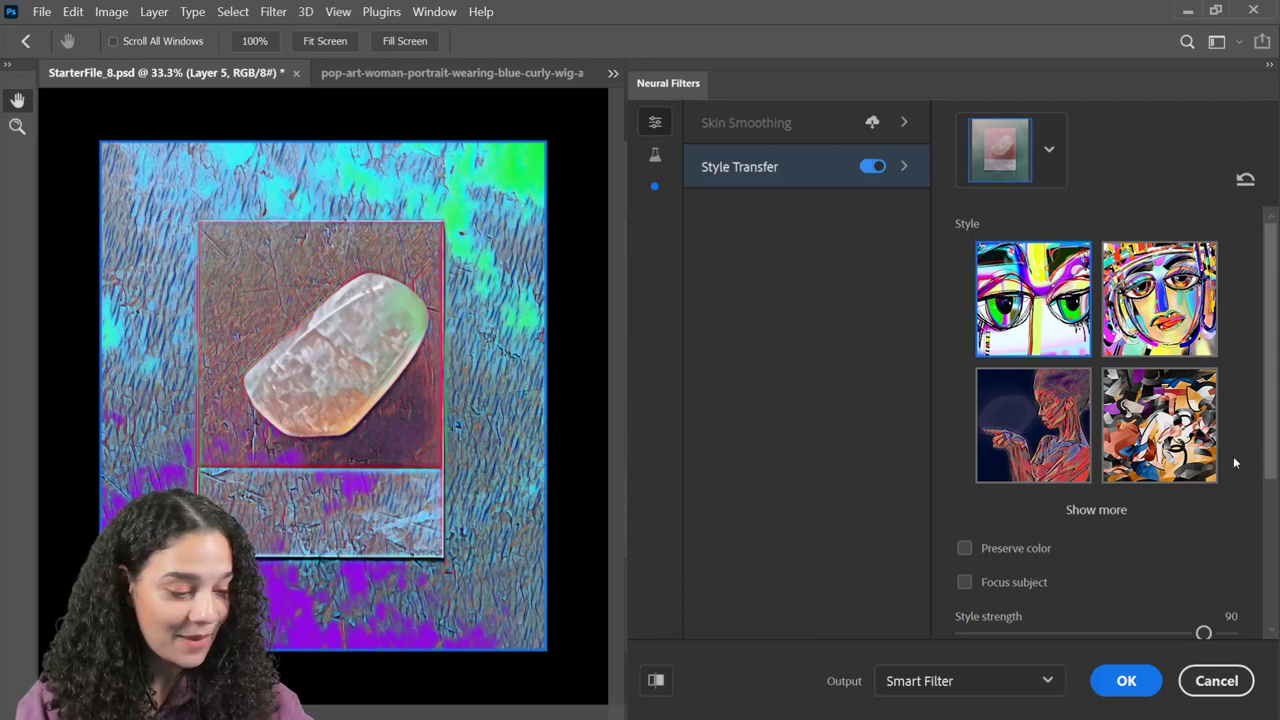
# - Choose the cubist artwork style for the background
pyautogui.click(1160, 427)
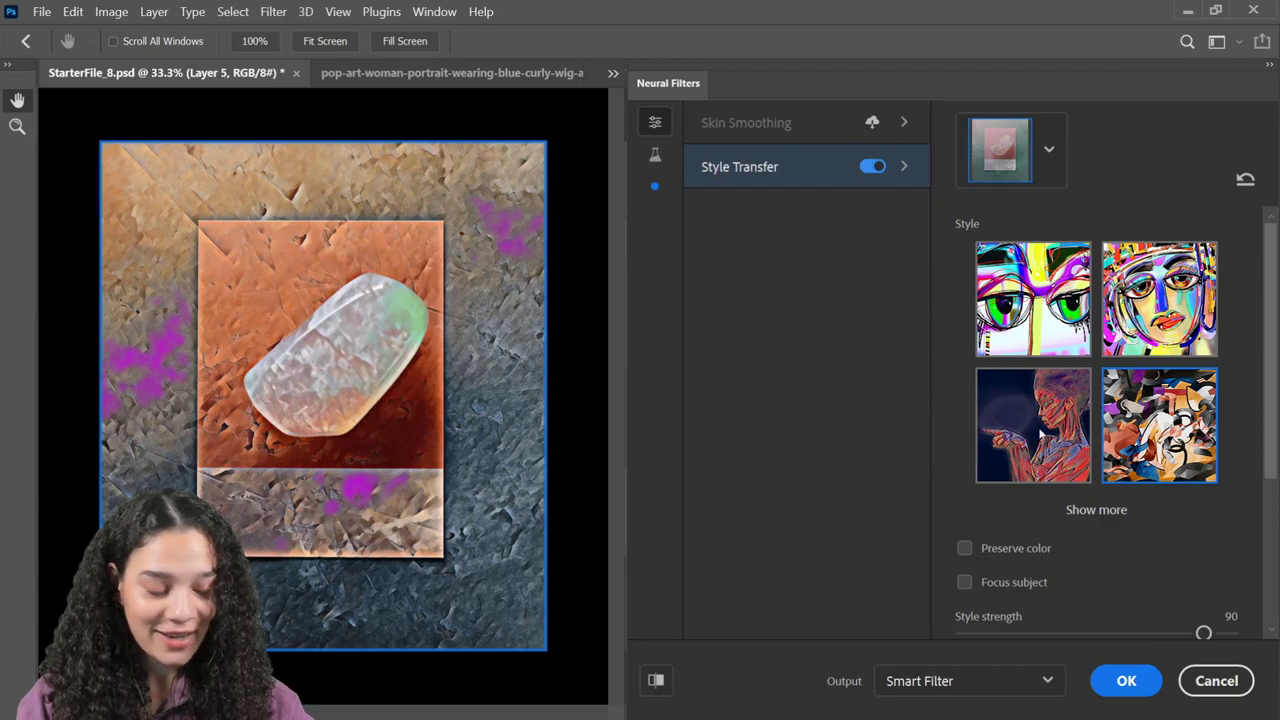
pyautogui.scroll(-3, 1126, 402)
pyautogui.click(1090, 308)
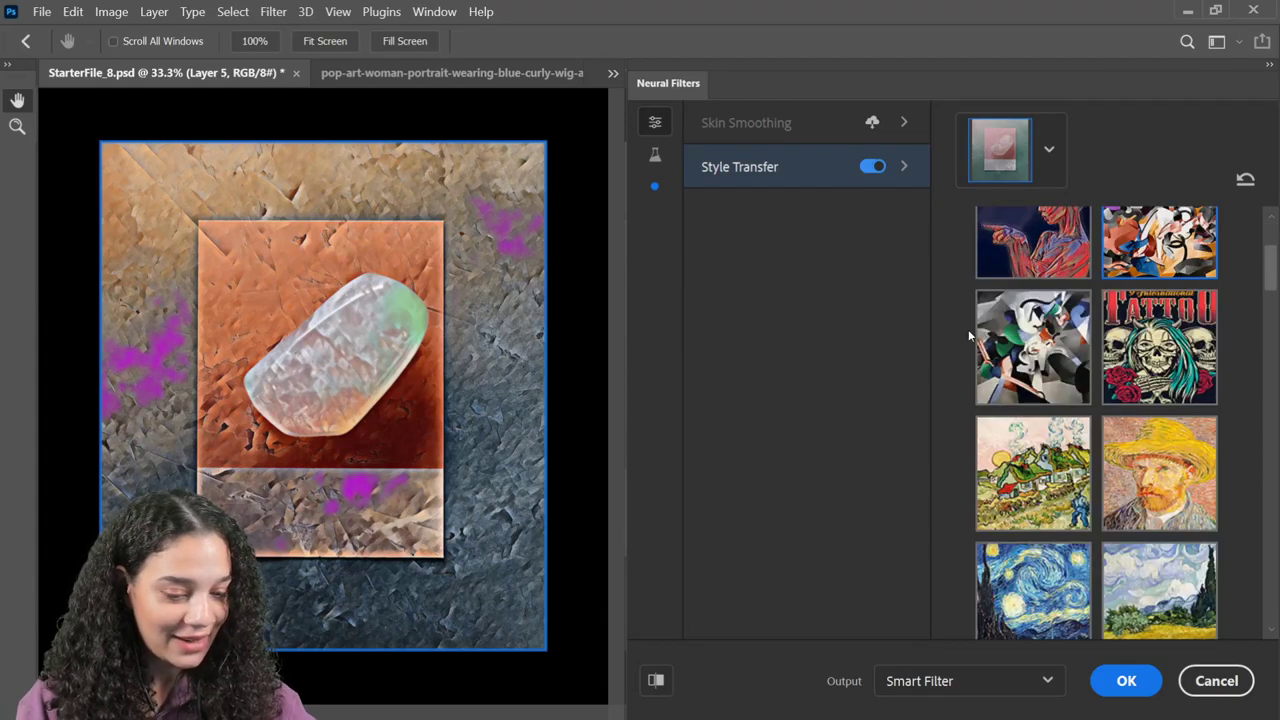
pyautogui.click(1046, 346)
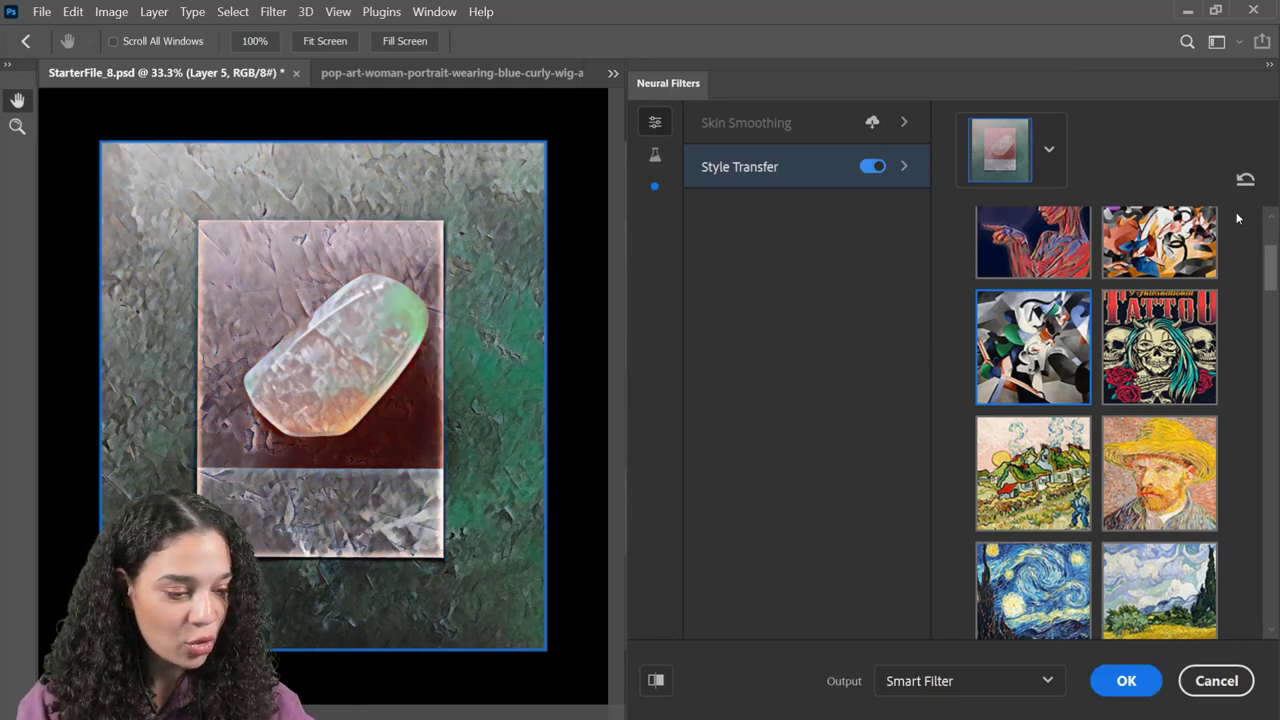
pyautogui.moveTo(1273, 280); pyautogui.dragTo(1272, 605)
# - Set strength 21, background blur 11 and brush size 7, and apply as a Smart Filter
pyautogui.moveTo(1203, 391); pyautogui.dragTo(1029, 403)
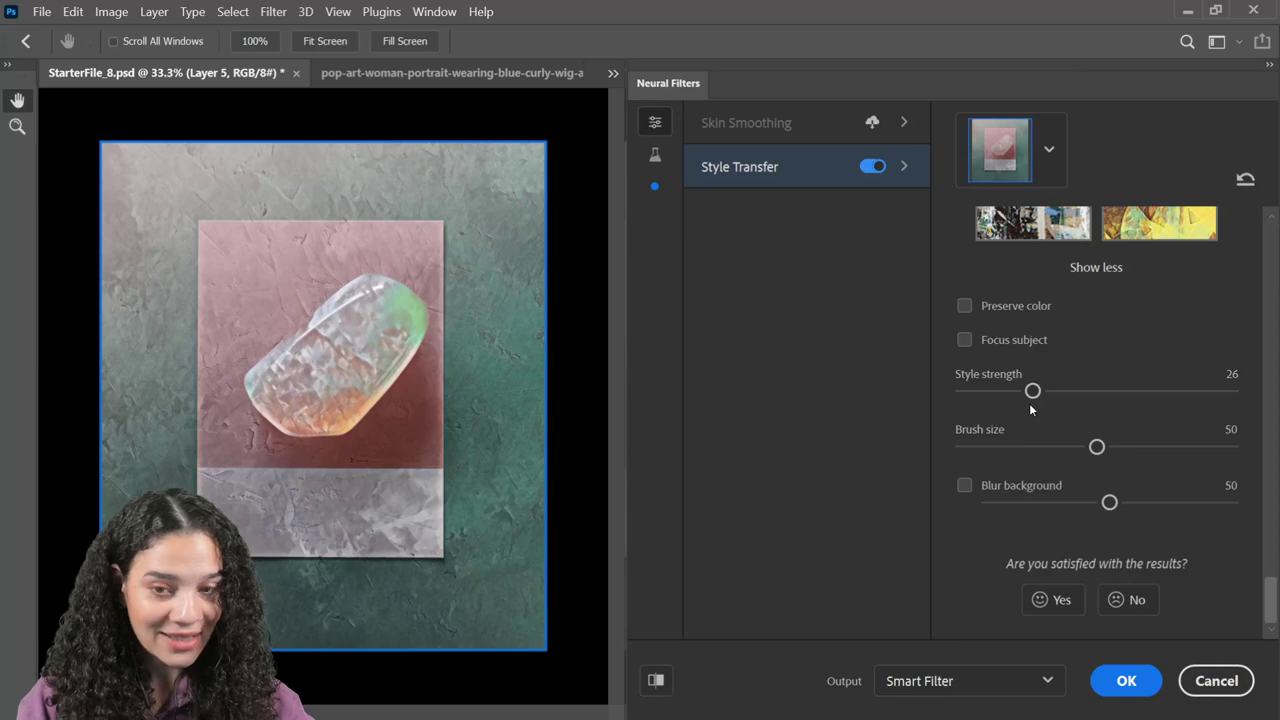
pyautogui.moveTo(1033, 392); pyautogui.dragTo(1019, 392)
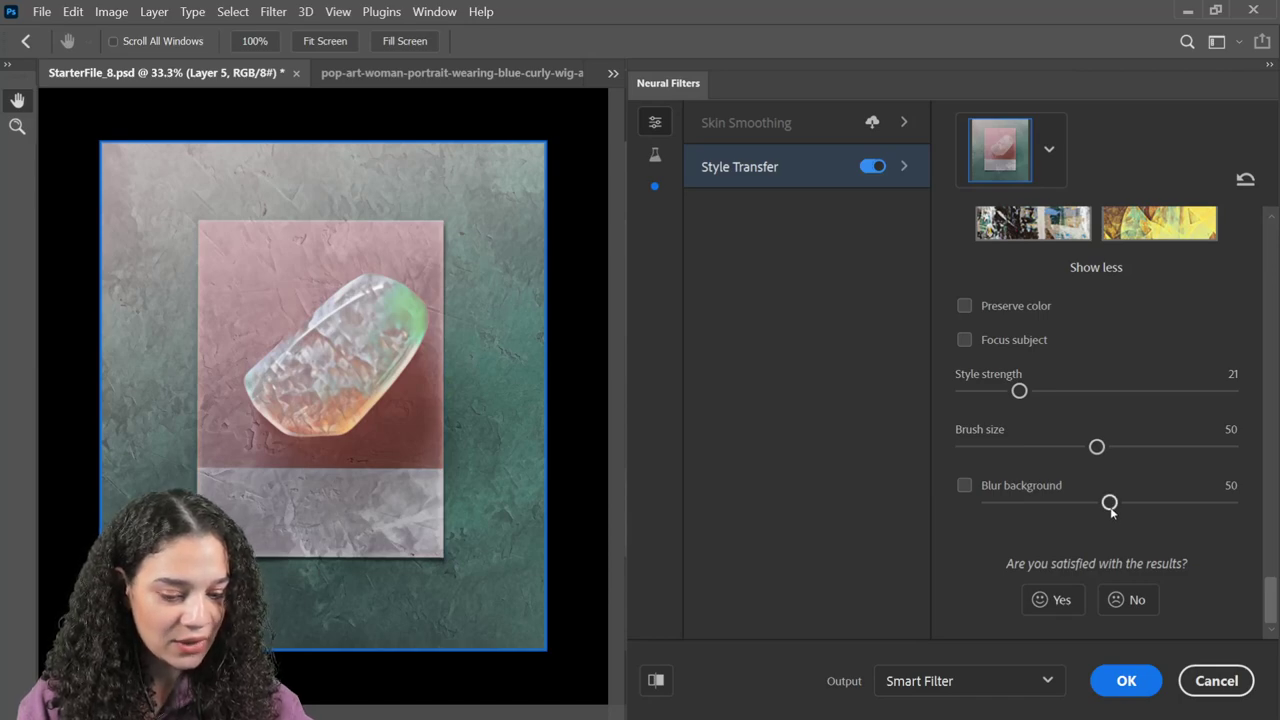
pyautogui.moveTo(1111, 507); pyautogui.dragTo(1208, 513)
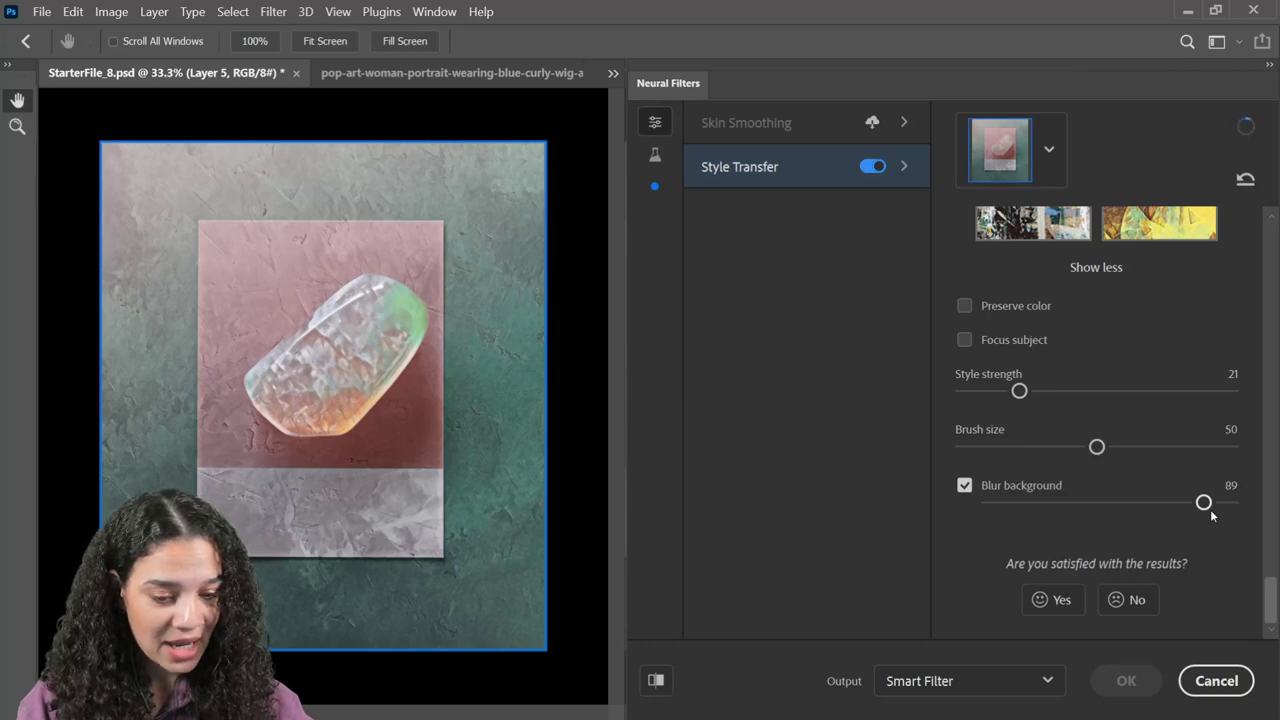
pyautogui.moveTo(1206, 504); pyautogui.dragTo(1010, 507)
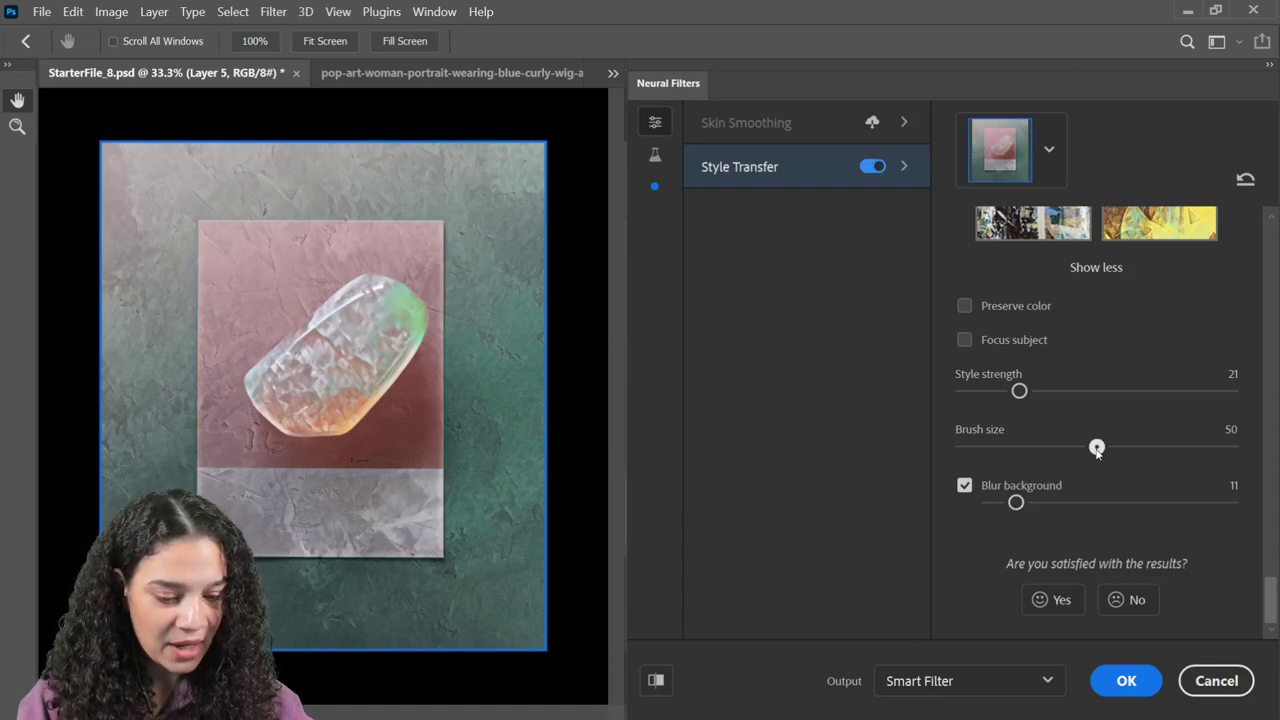
pyautogui.moveTo(1097, 449); pyautogui.dragTo(980, 450)
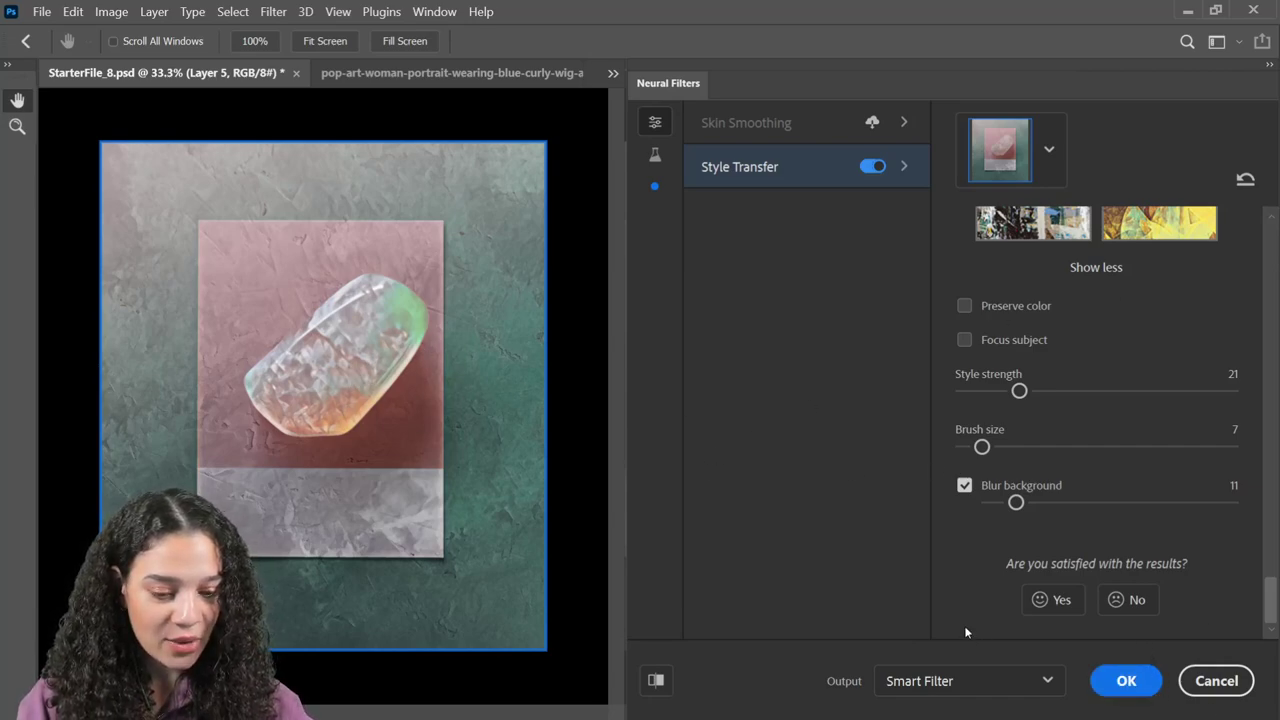
pyautogui.click(1126, 682)
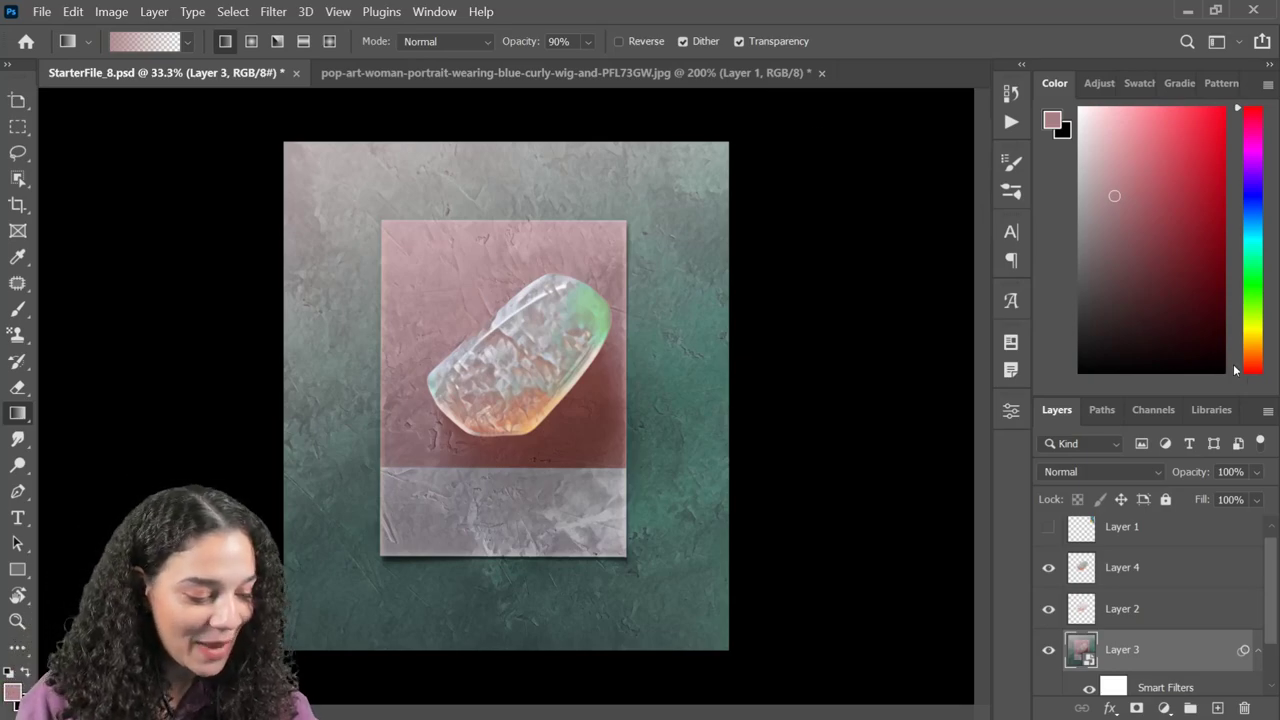
# - Open Layer 4's Layer Style dialog, then cancel it without changes
pyautogui.doubleClick(1198, 578)
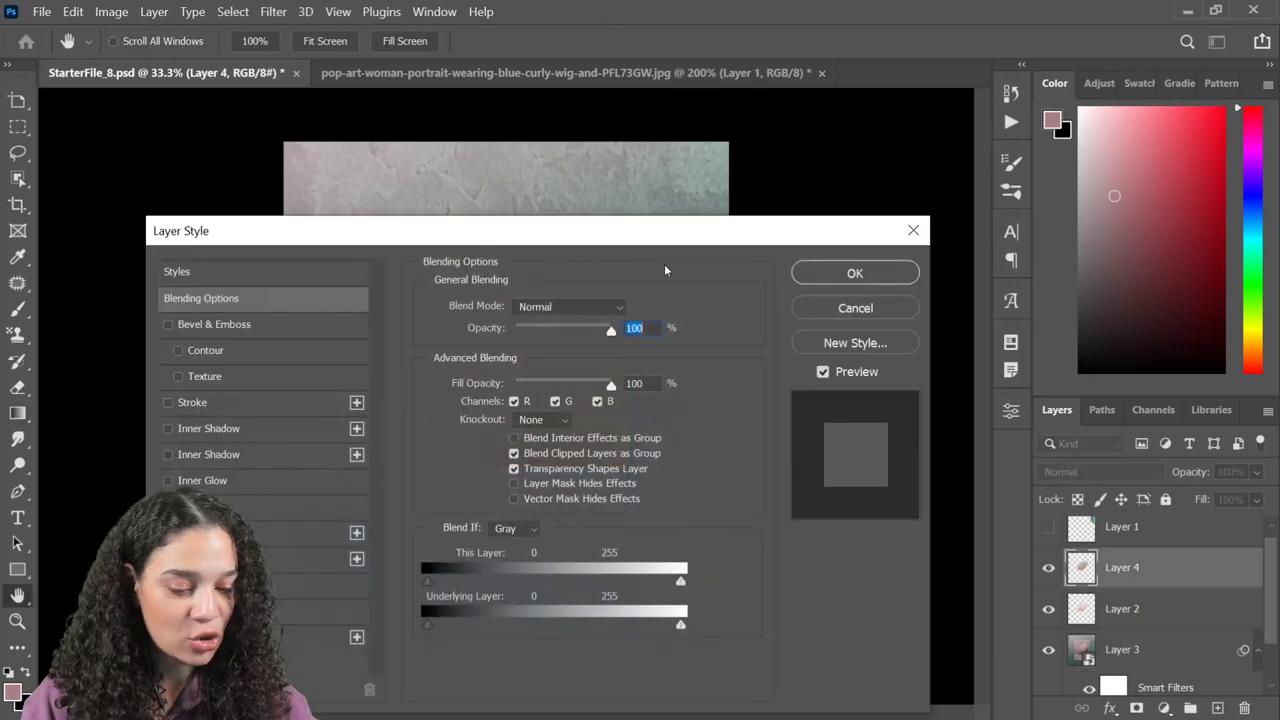
pyautogui.moveTo(606, 245); pyautogui.dragTo(1037, 154)
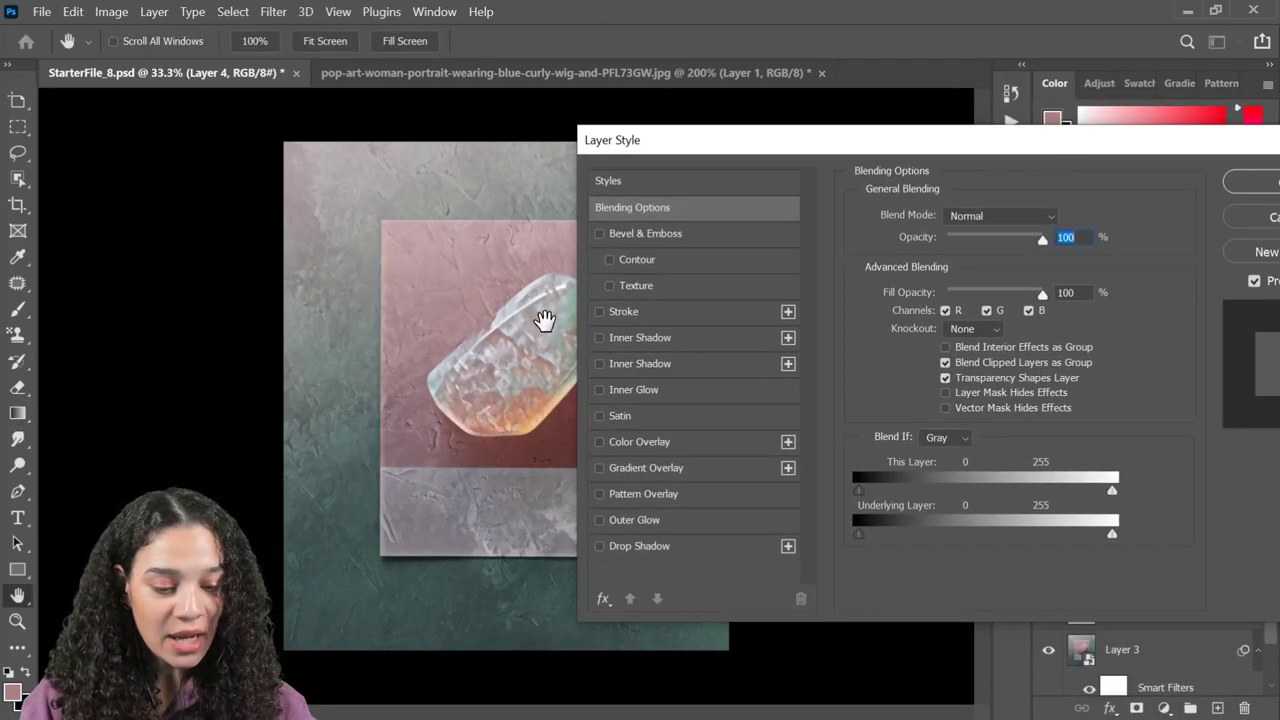
pyautogui.moveTo(905, 133); pyautogui.dragTo(733, 170)
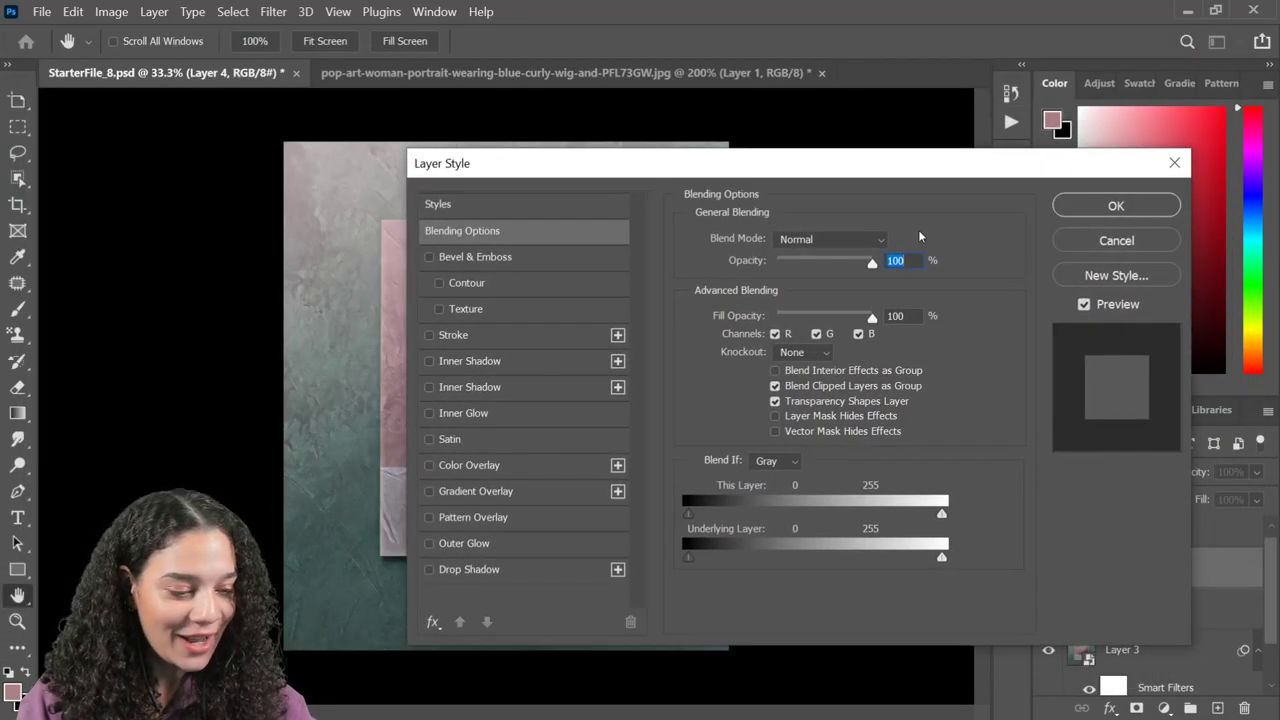
pyautogui.click(1116, 241)
# - Zoom in to inspect the crystal, then fit the whole card back in view
pyautogui.press('f')
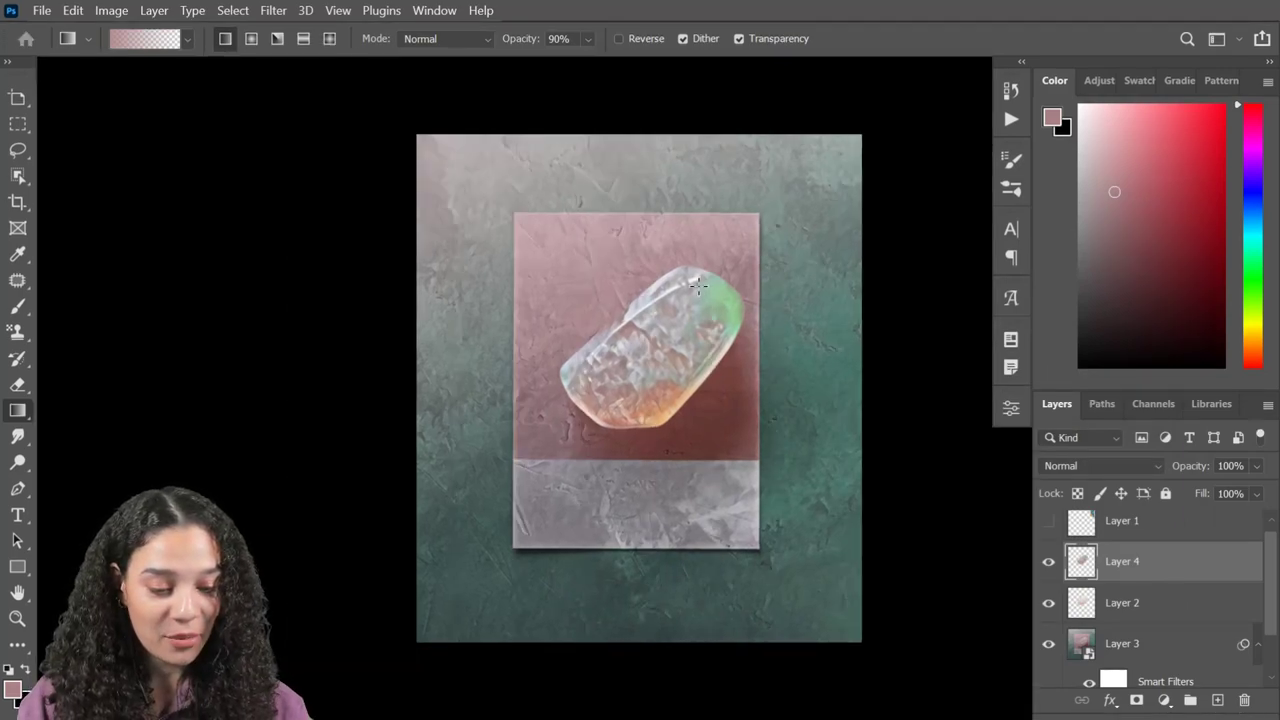
pyautogui.moveTo(780, 294); pyautogui.dragTo(738, 288)
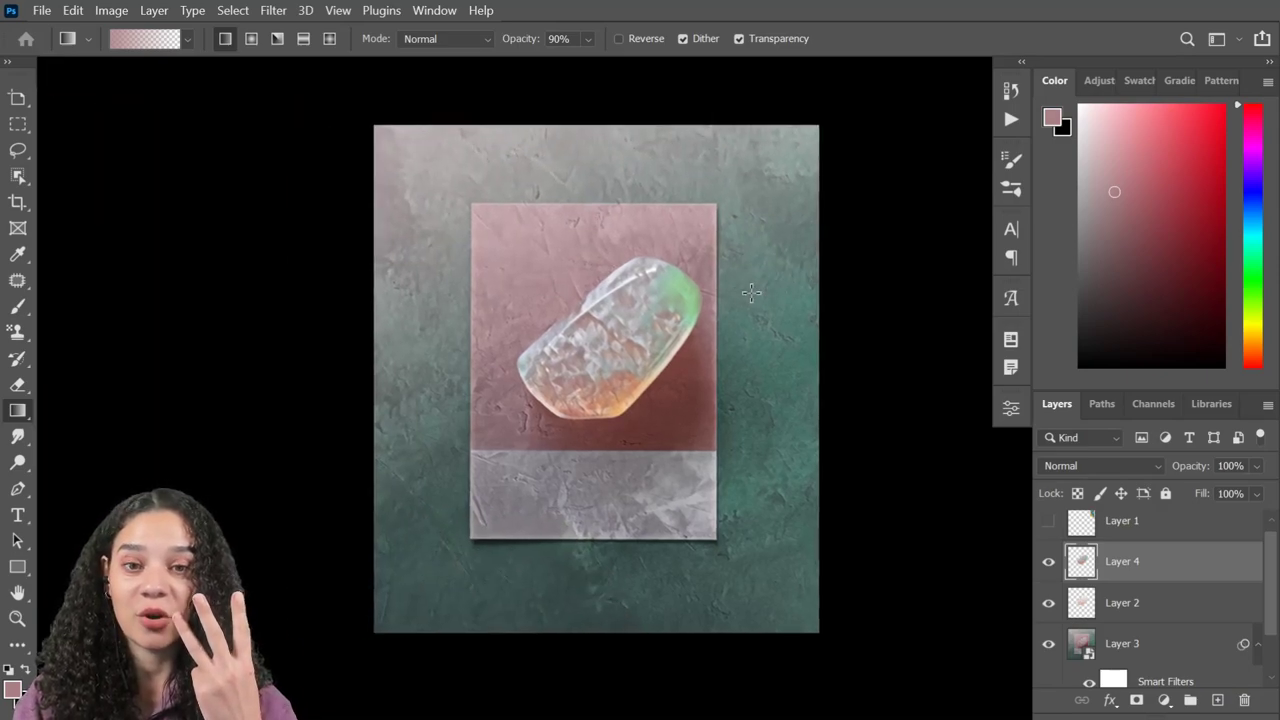
pyautogui.press('f')
pyautogui.press('f')
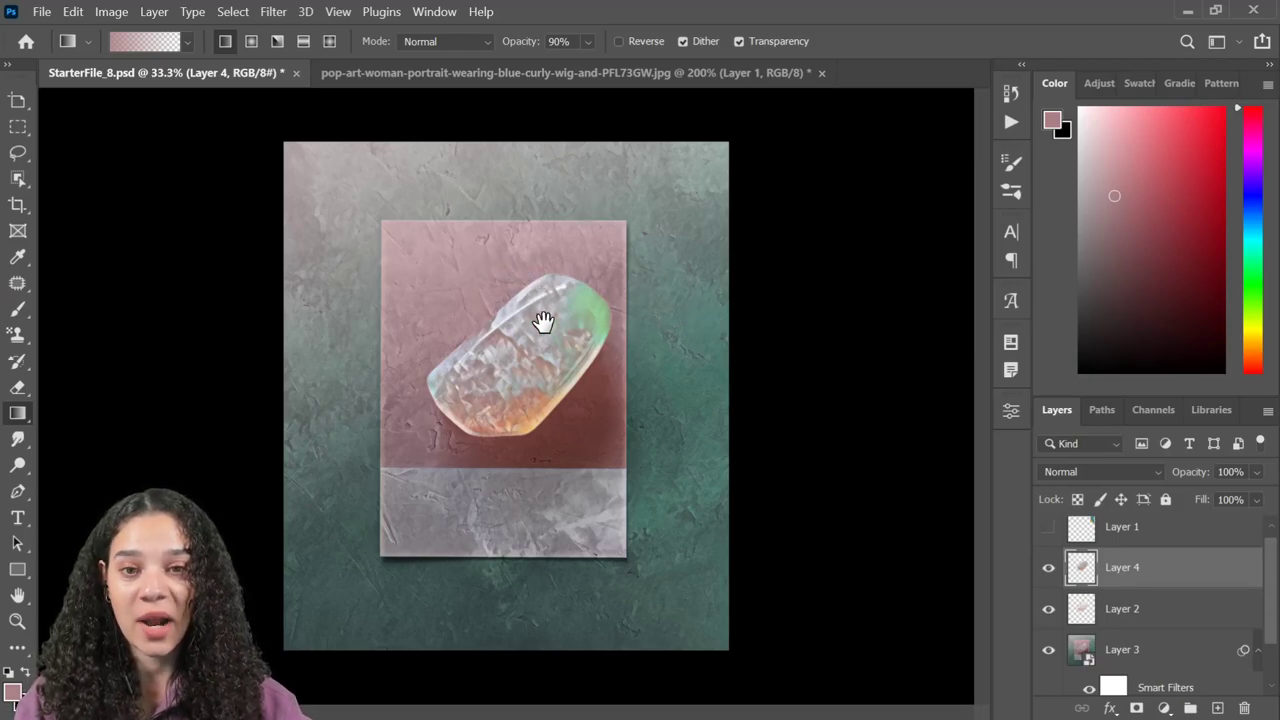
pyautogui.hotkey('ctrl', '+')
pyautogui.hotkey('ctrl', '+')
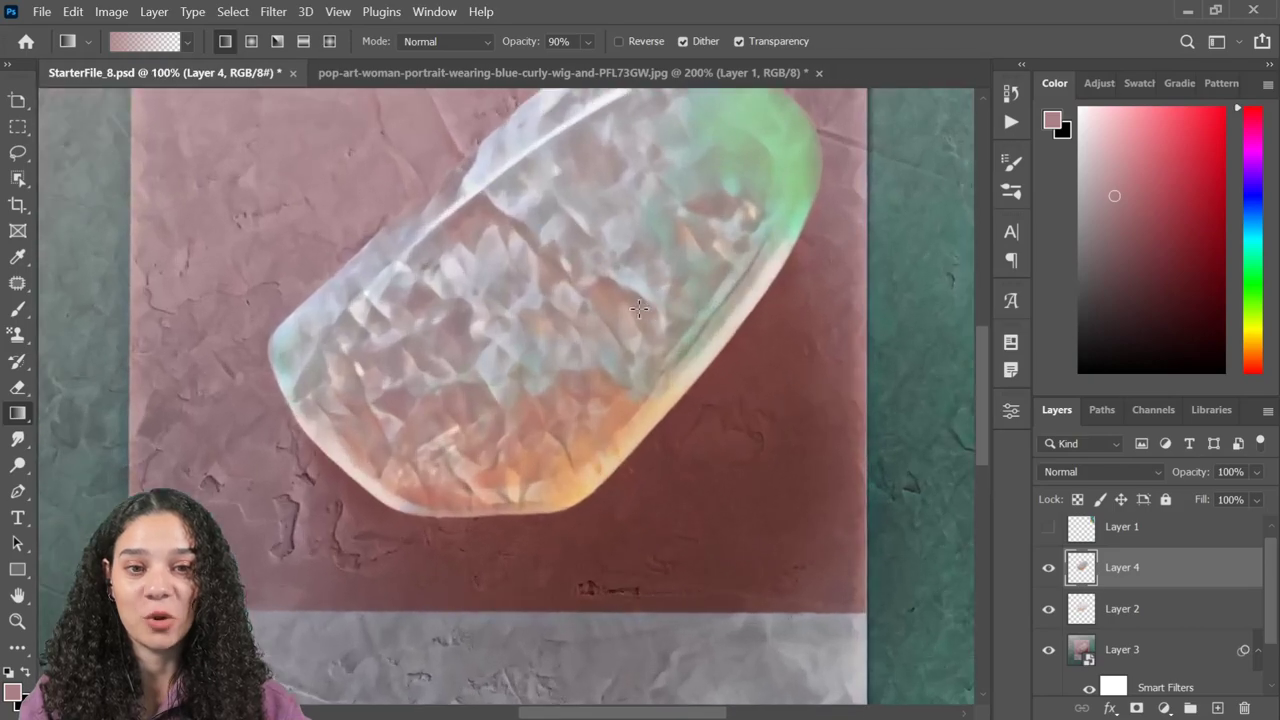
pyautogui.moveTo(763, 334); pyautogui.dragTo(629, 347)
pyautogui.hotkey('ctrl', '0')
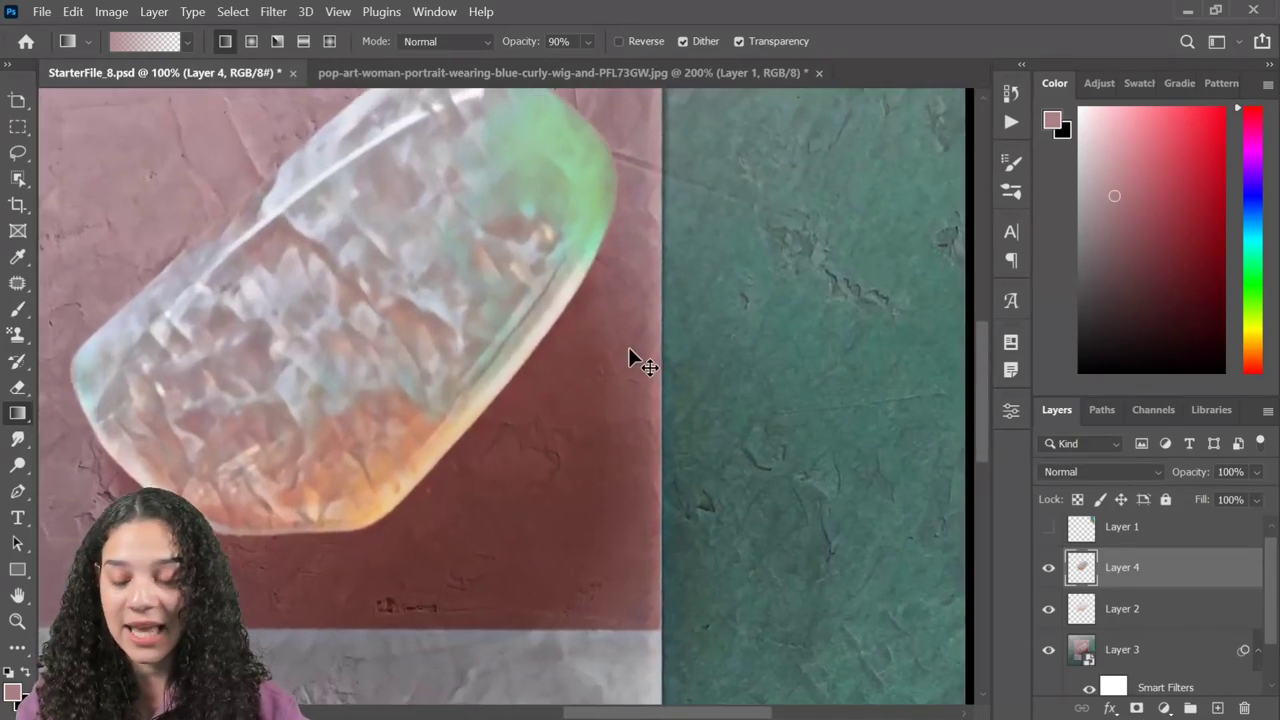
# - Cycle the screen modes while panning the card, then move the Layer Style window off the card
pyautogui.press('f')
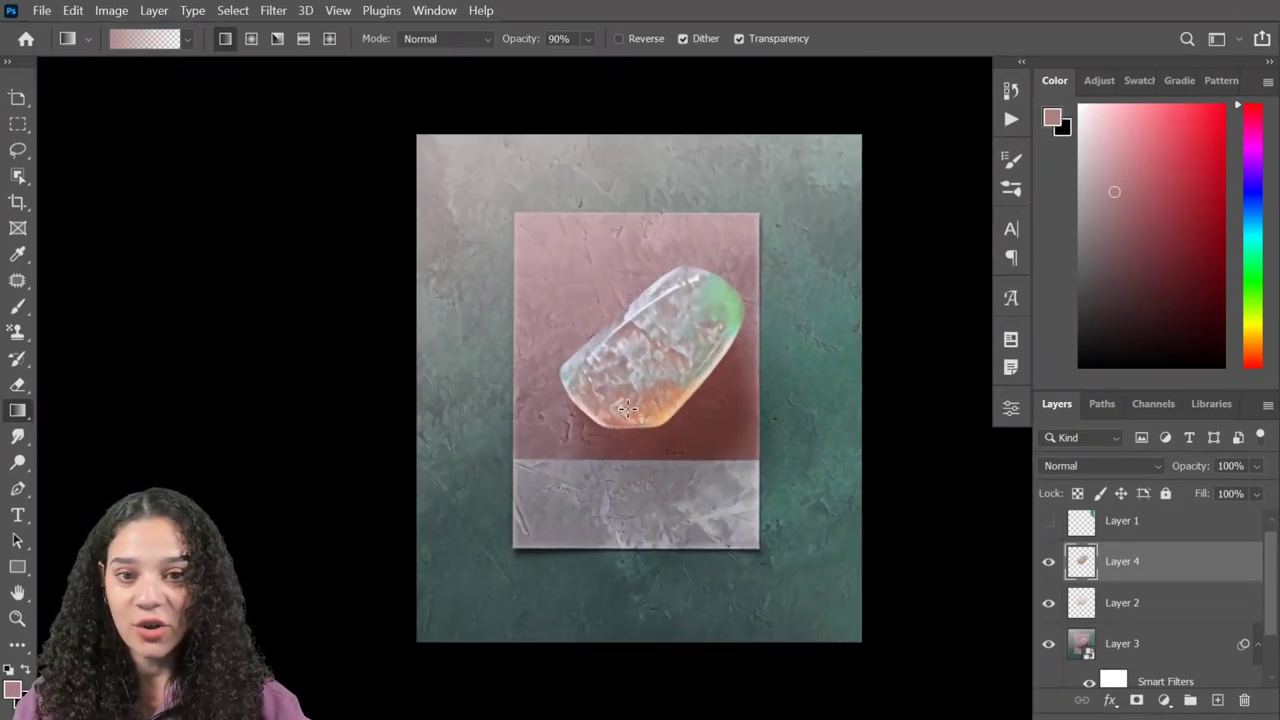
pyautogui.moveTo(737, 366); pyautogui.dragTo(508, 345)
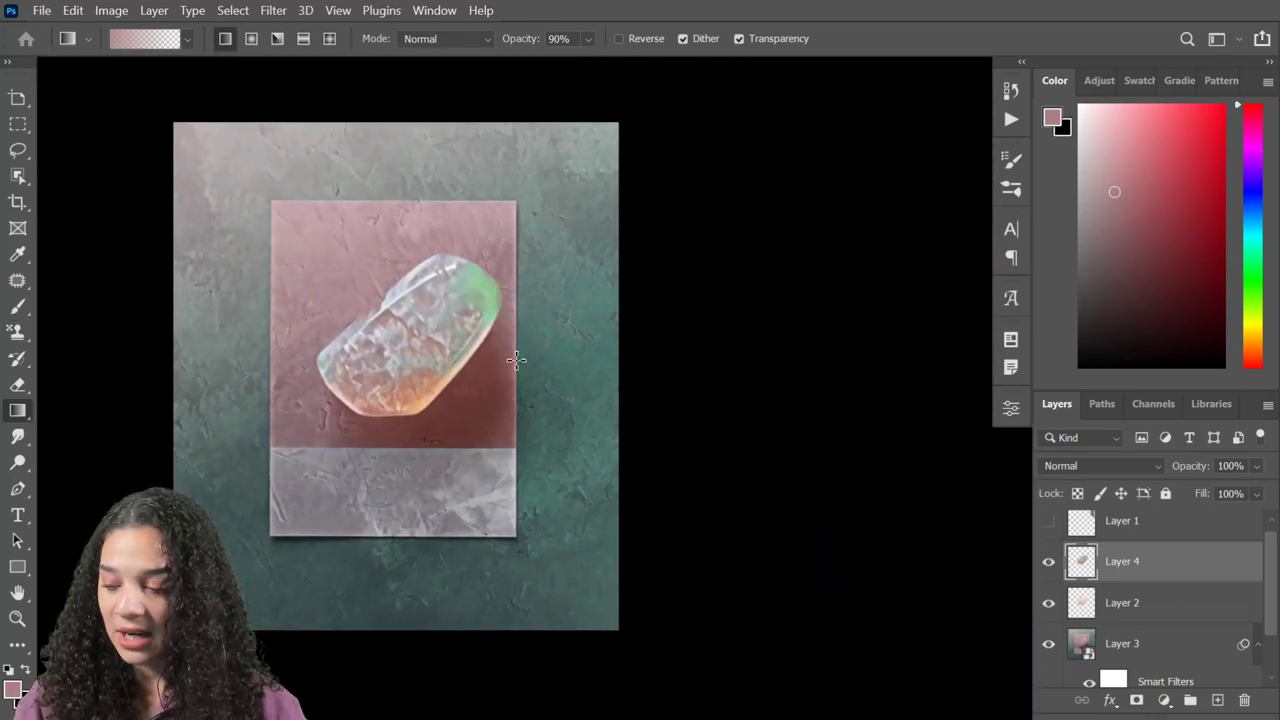
pyautogui.press('f')
pyautogui.moveTo(737, 274); pyautogui.dragTo(697, 294)
pyautogui.press('f')
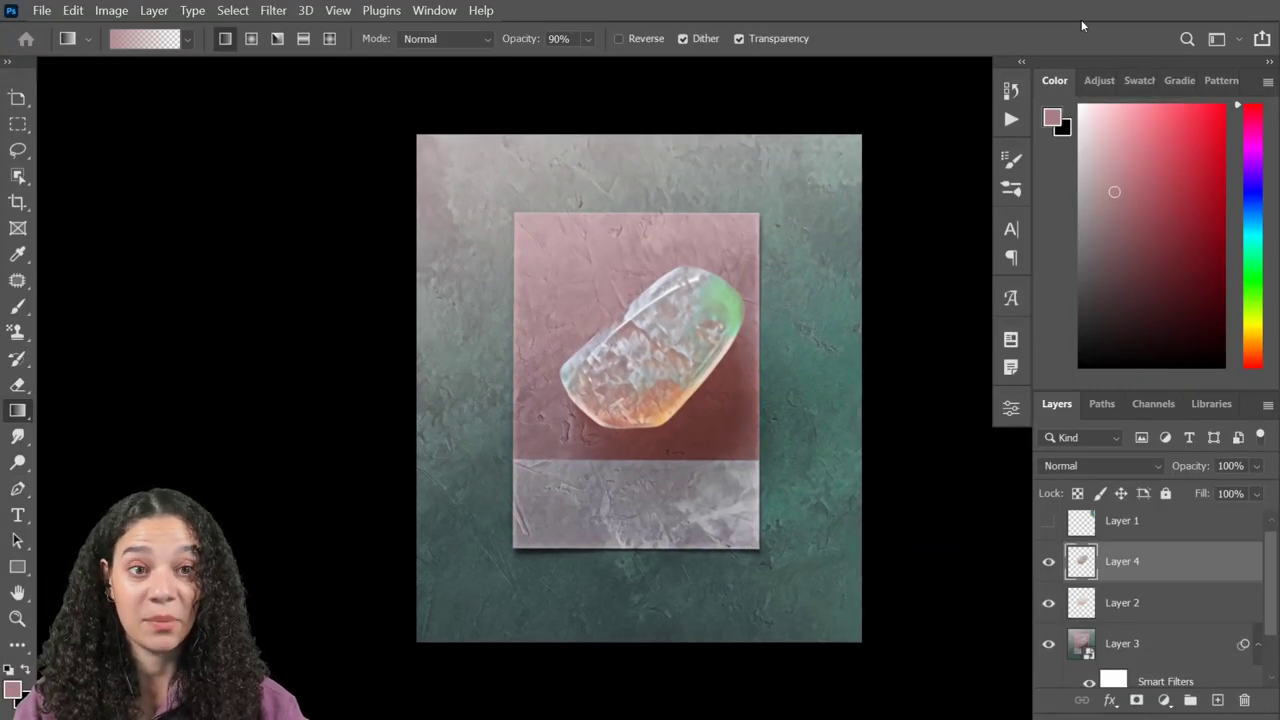
pyautogui.press('f')
pyautogui.moveTo(735, 270); pyautogui.dragTo(697, 254)
pyautogui.press('f')
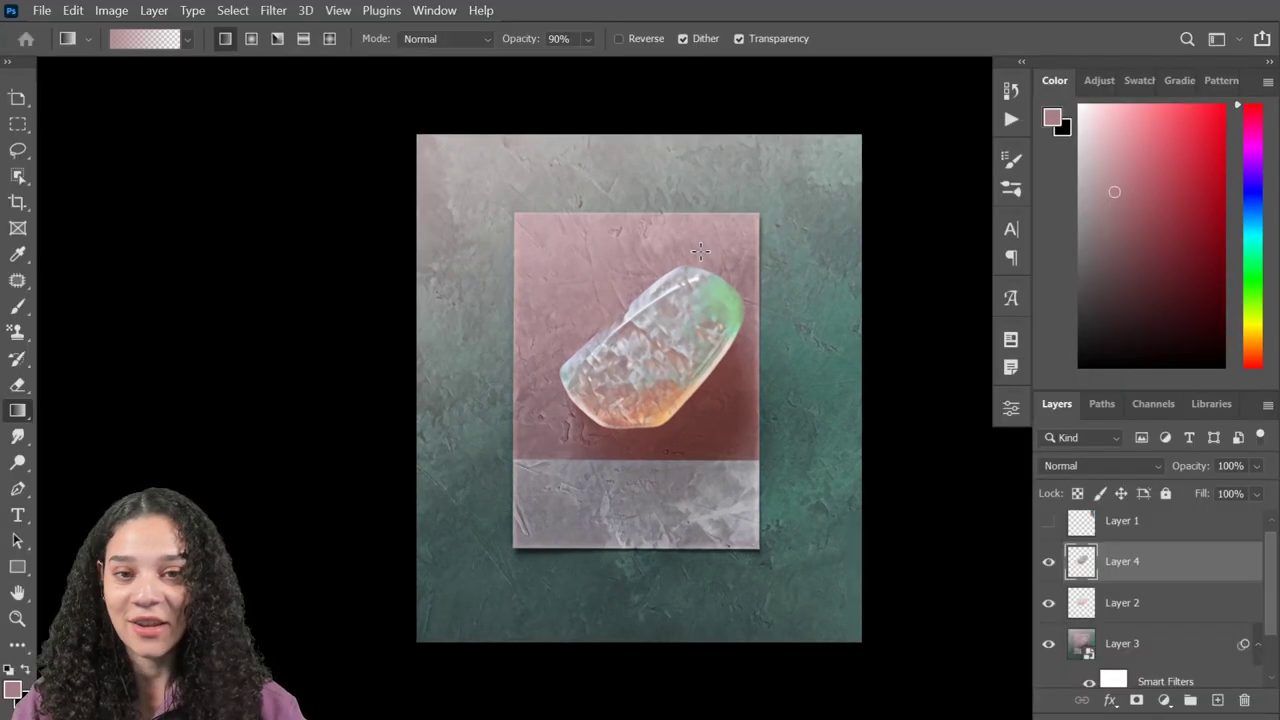
pyautogui.moveTo(733, 318); pyautogui.dragTo(626, 277)
pyautogui.press('f')
pyautogui.press('f')
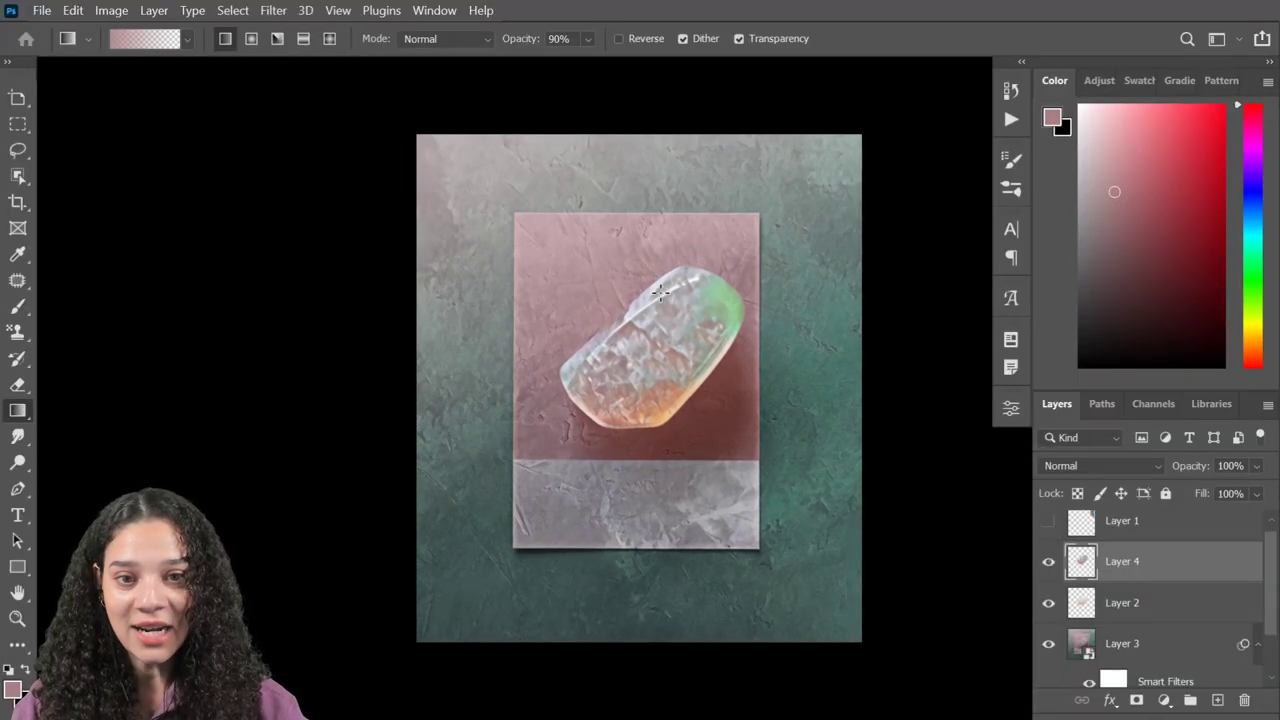
pyautogui.moveTo(713, 318); pyautogui.dragTo(343, 283)
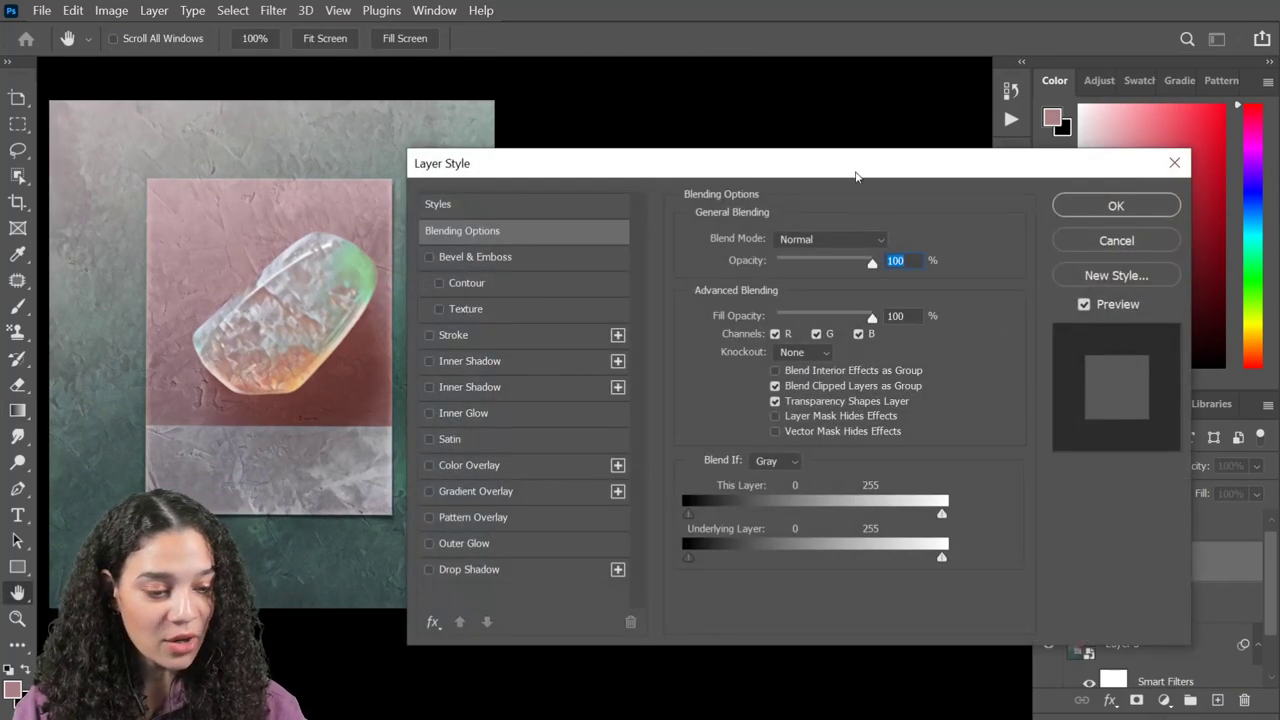
pyautogui.moveTo(857, 168); pyautogui.dragTo(960, 115)
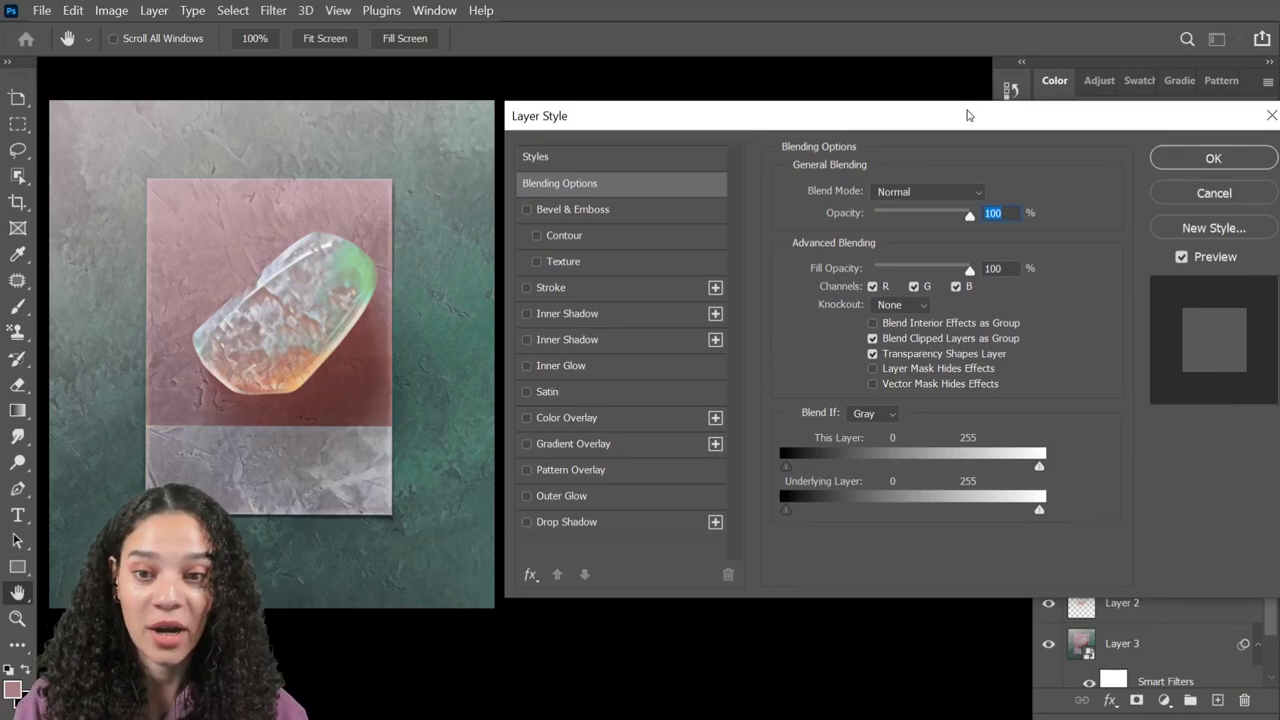
# - Give the crystal a drop shadow with 51% opacity, 71 px distance and 90 px size
pyautogui.click(600, 523)
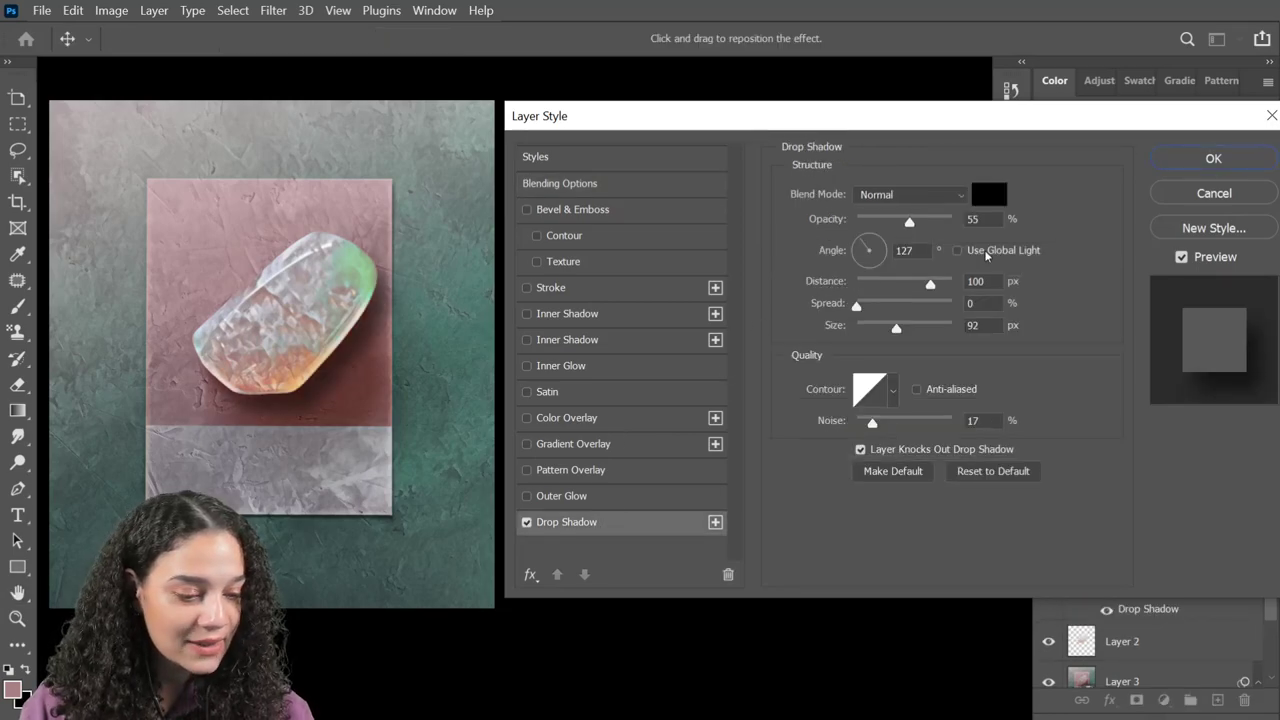
pyautogui.moveTo(897, 332)
pyautogui.mouseDown()
pyautogui.moveTo(881, 333)
pyautogui.moveTo(896, 332)
pyautogui.mouseUp()
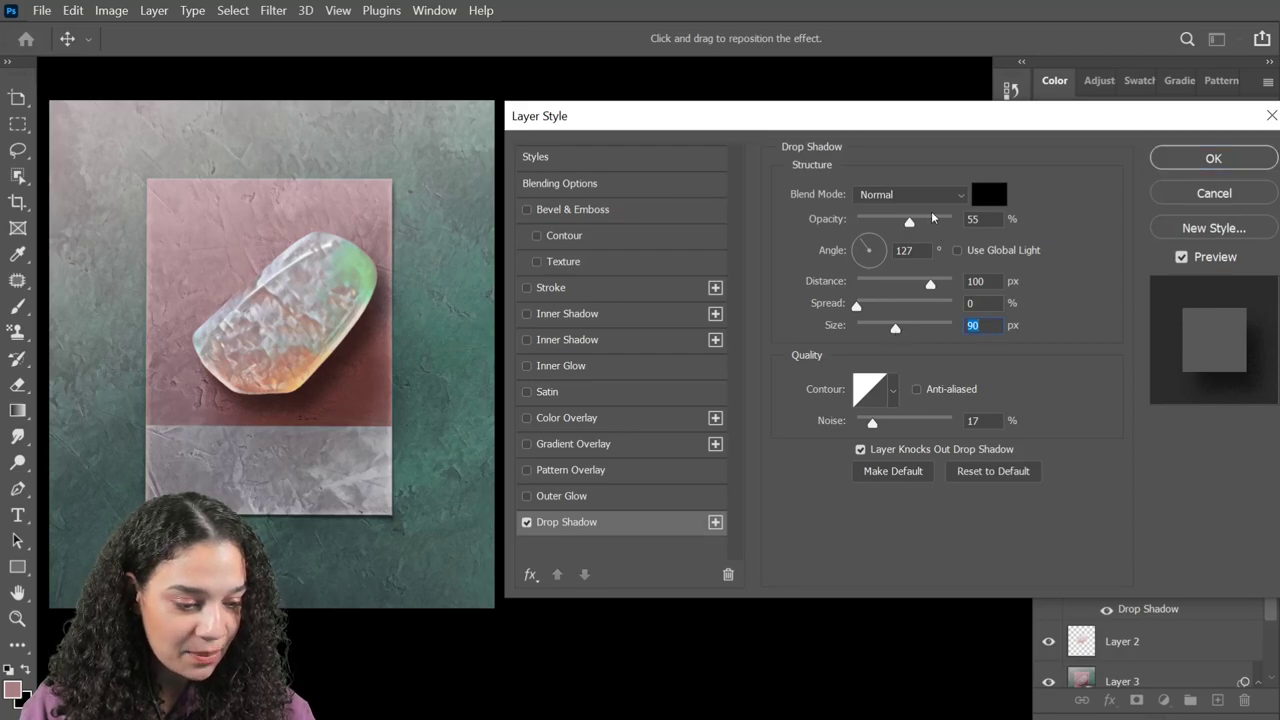
pyautogui.moveTo(906, 222); pyautogui.dragTo(898, 228)
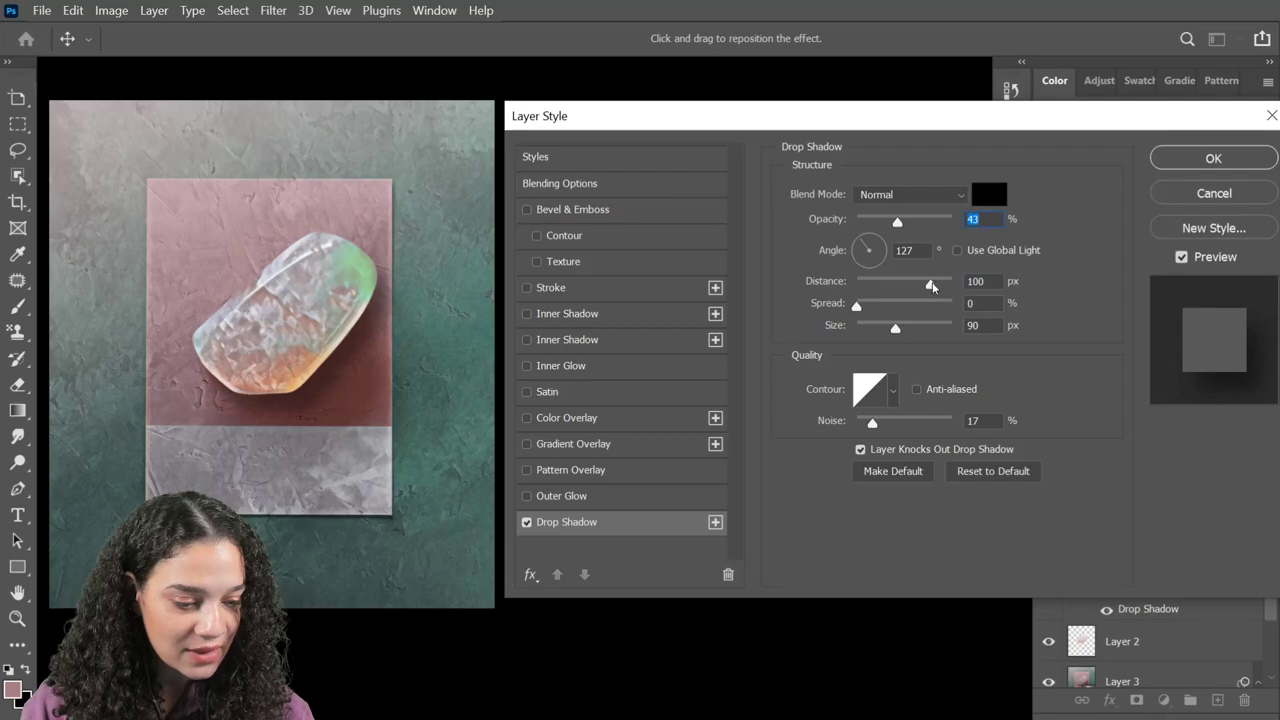
pyautogui.moveTo(930, 287); pyautogui.dragTo(918, 297)
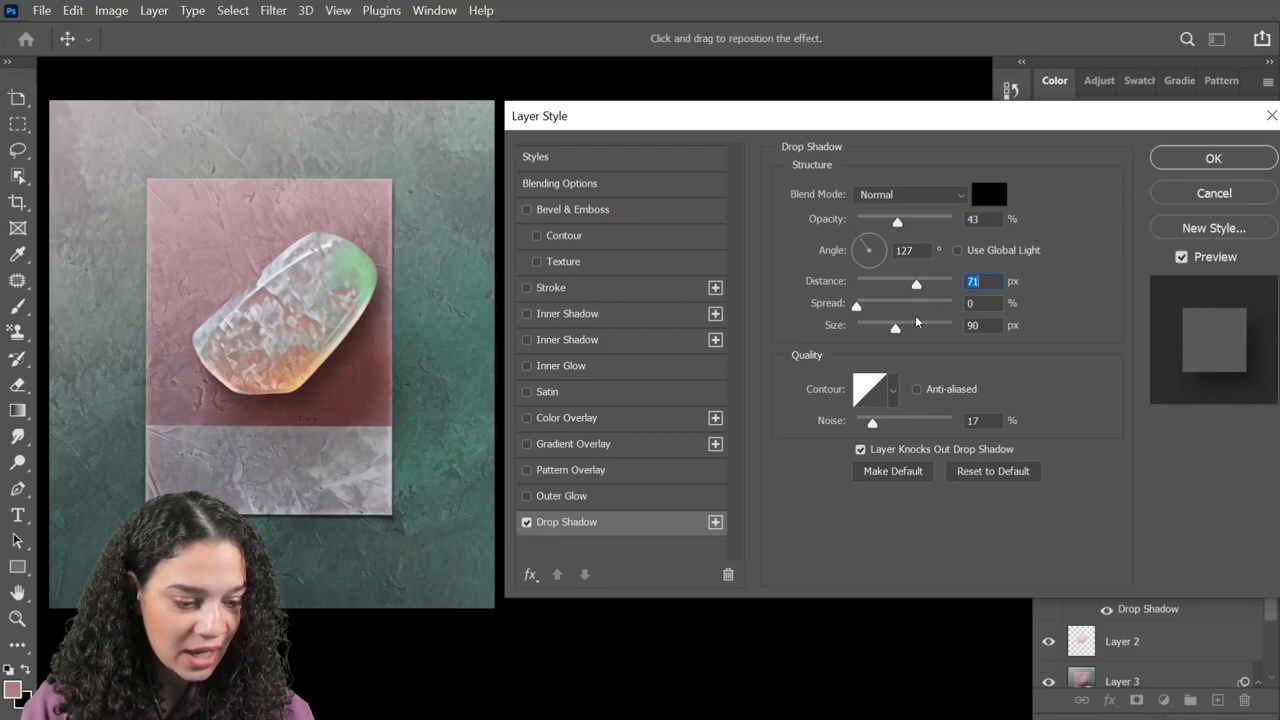
pyautogui.moveTo(897, 221); pyautogui.dragTo(906, 226)
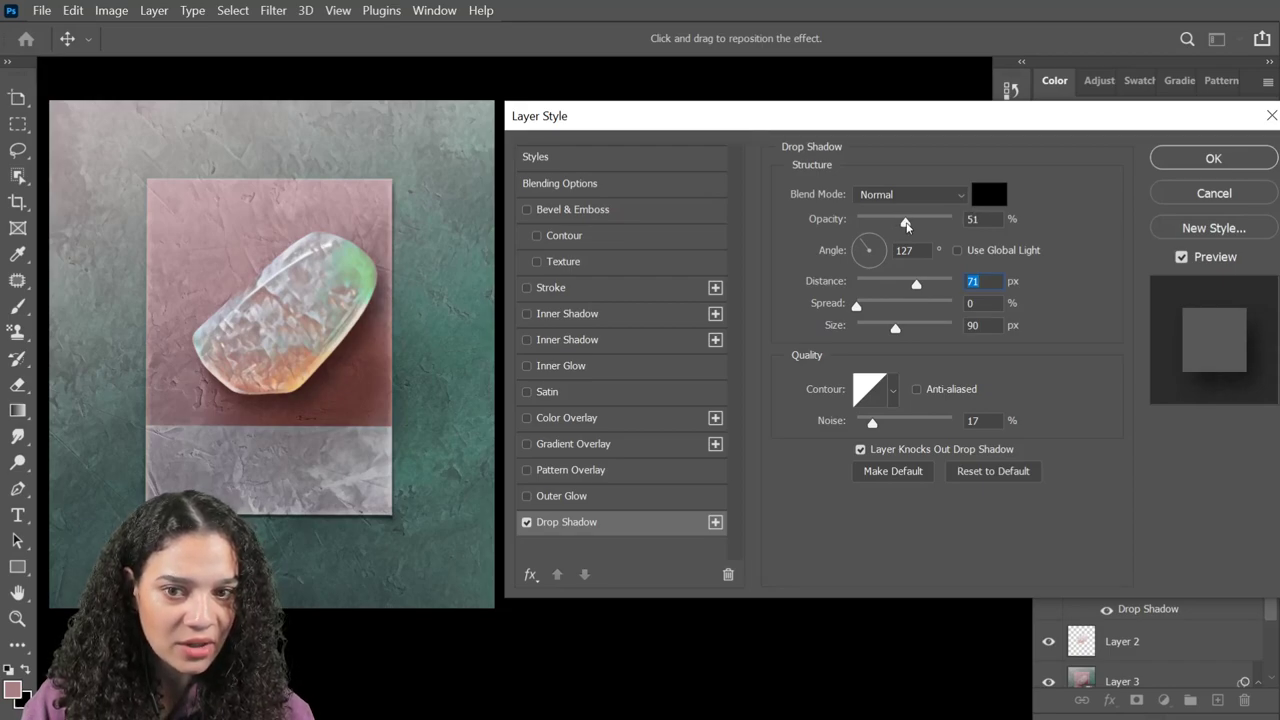
pyautogui.click(1192, 158)
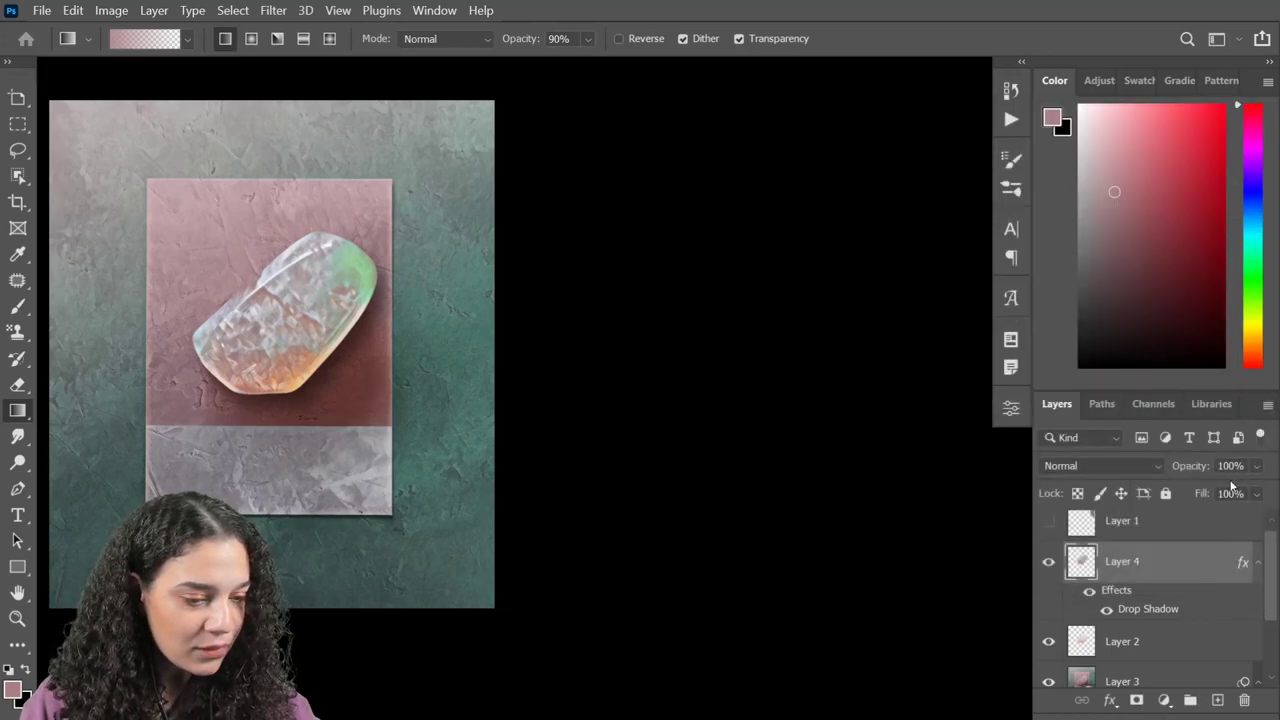
pyautogui.moveTo(248, 266); pyautogui.dragTo(485, 265)
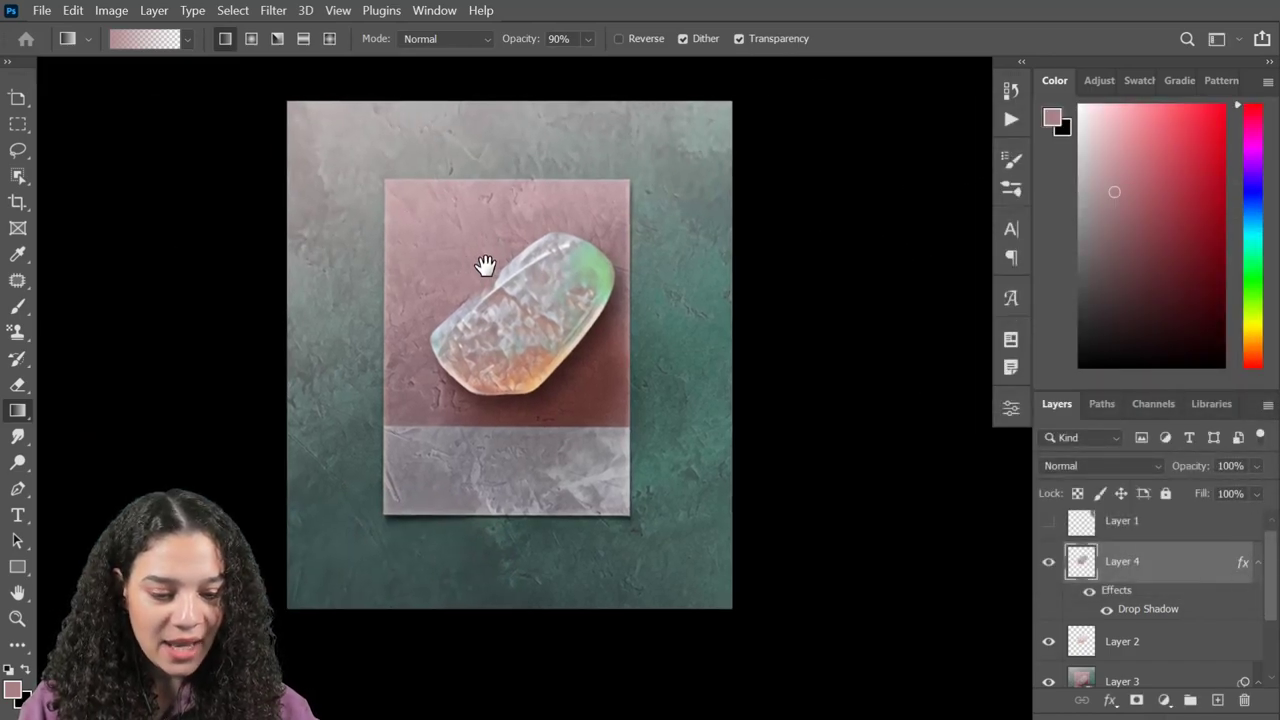
pyautogui.press('t')
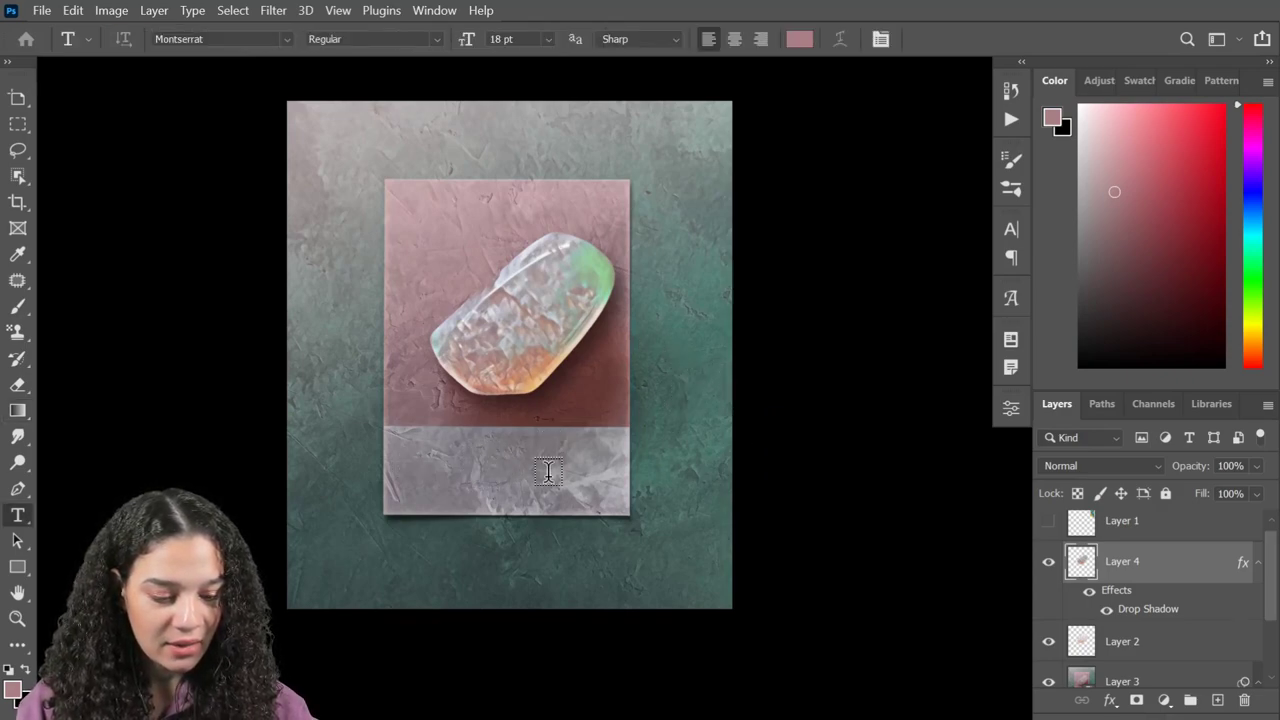
# - Add a two-line caption text box in the card's grey lower panel
pyautogui.click(489, 472)
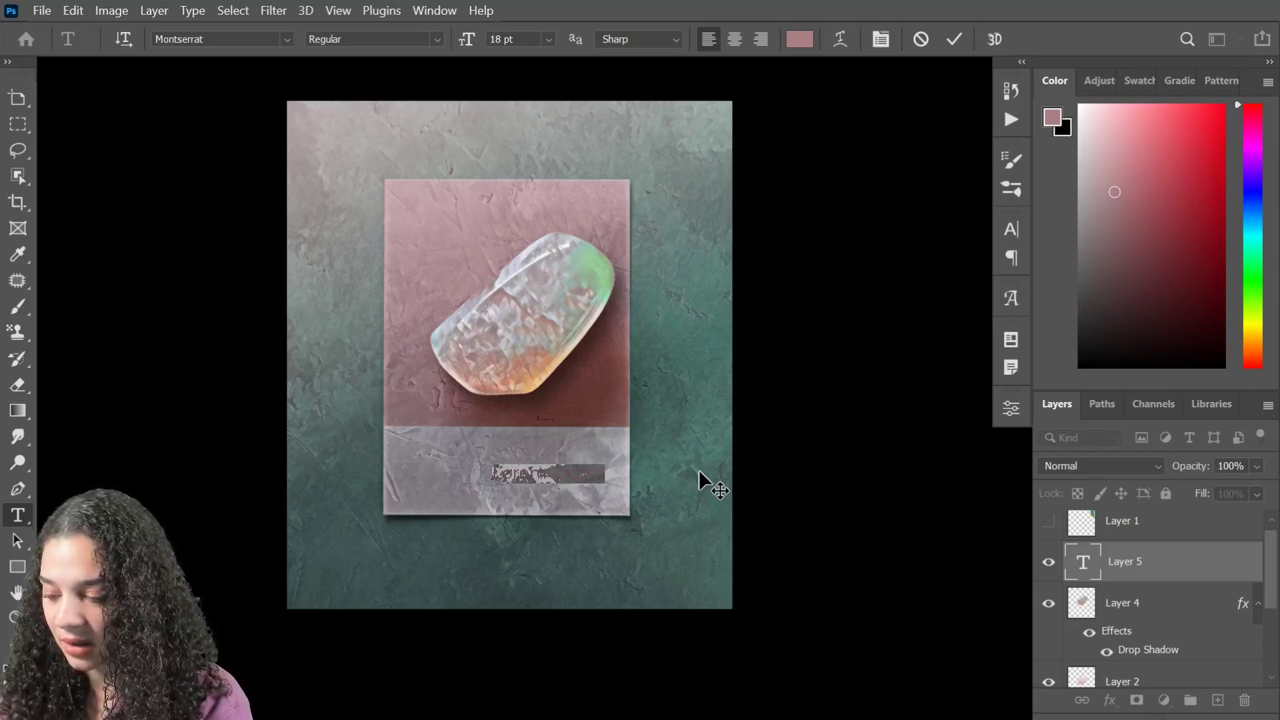
pyautogui.press('BackSpace')
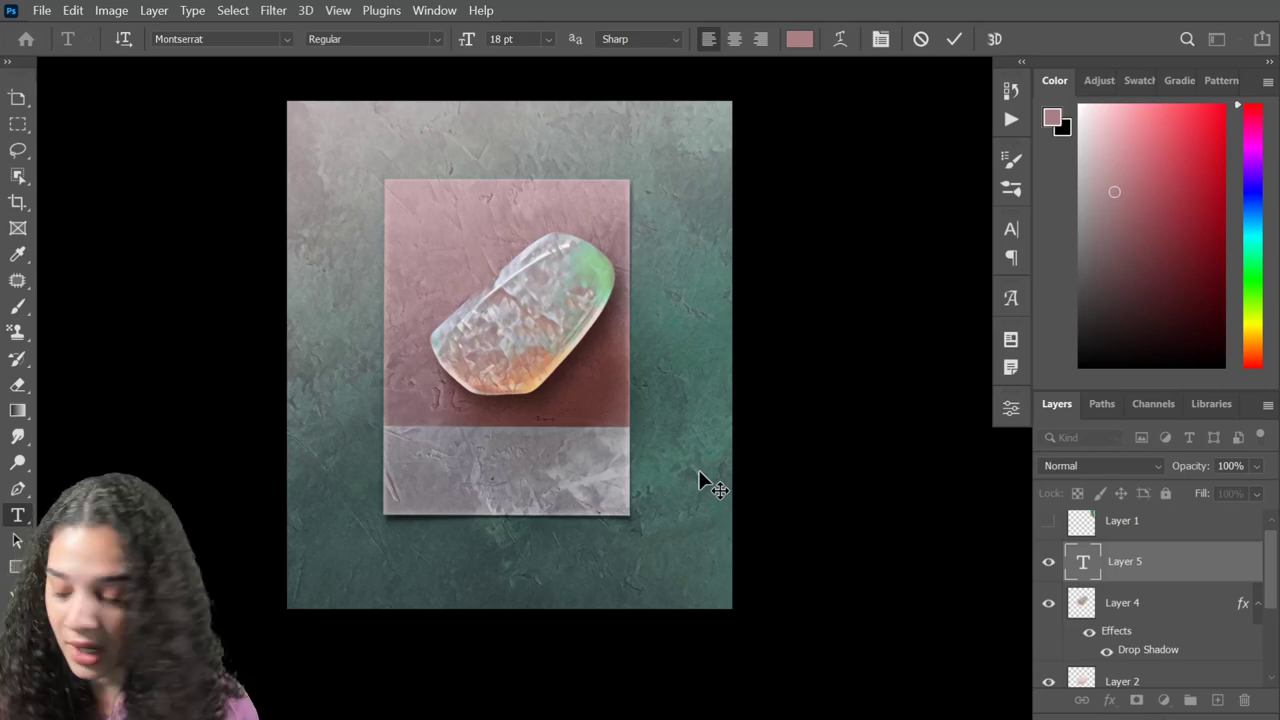
pyautogui.write('al stone')
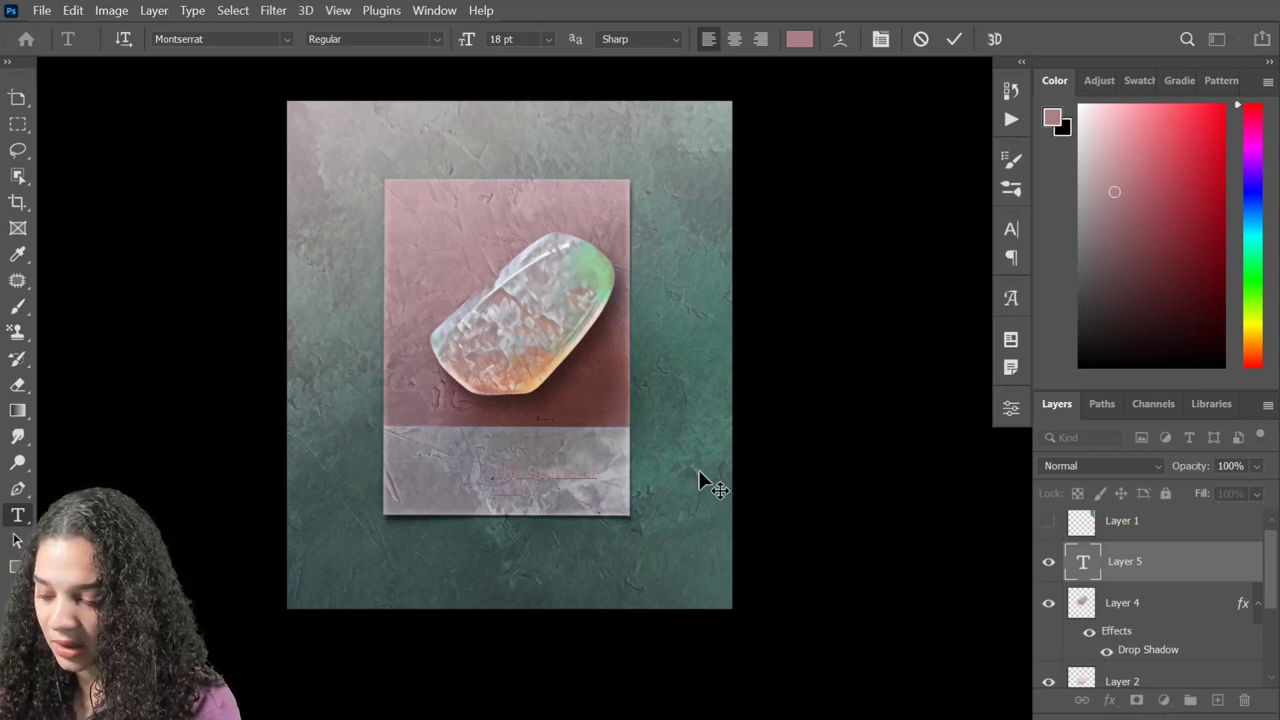
pyautogui.write('ring')
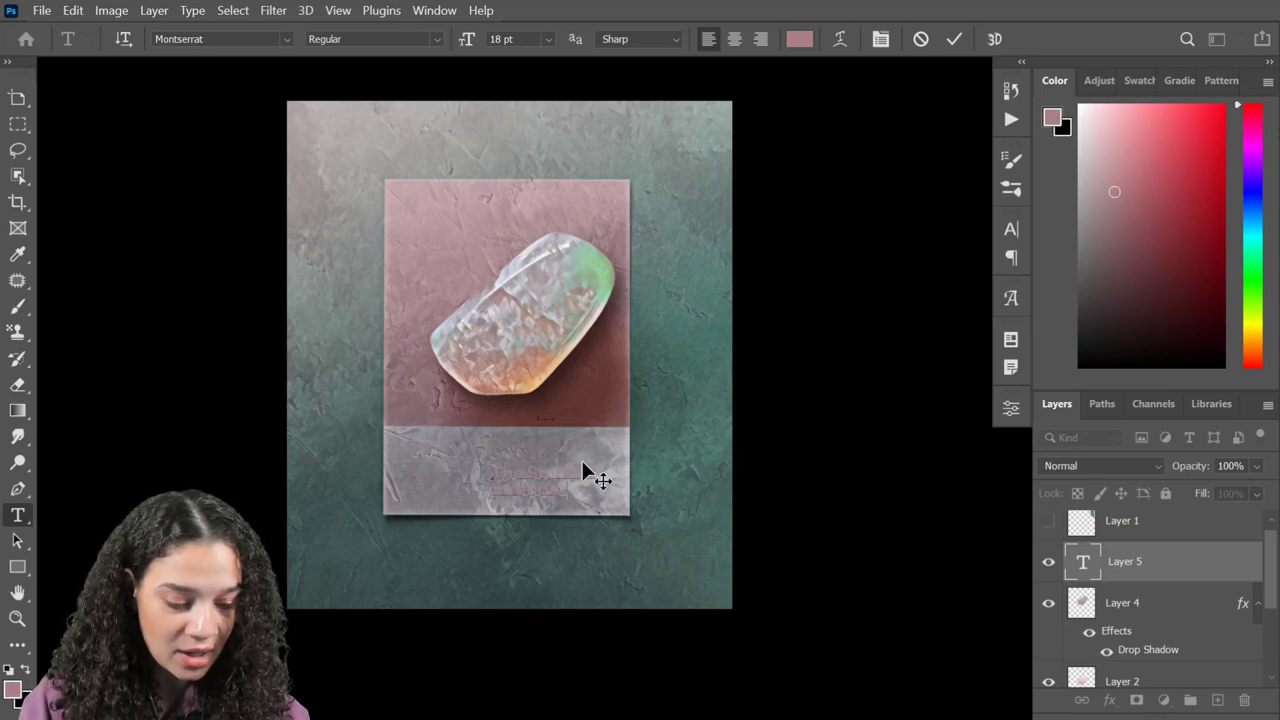
# - Select both caption lines and bring up the text colour picker
pyautogui.doubleClick(552, 490)
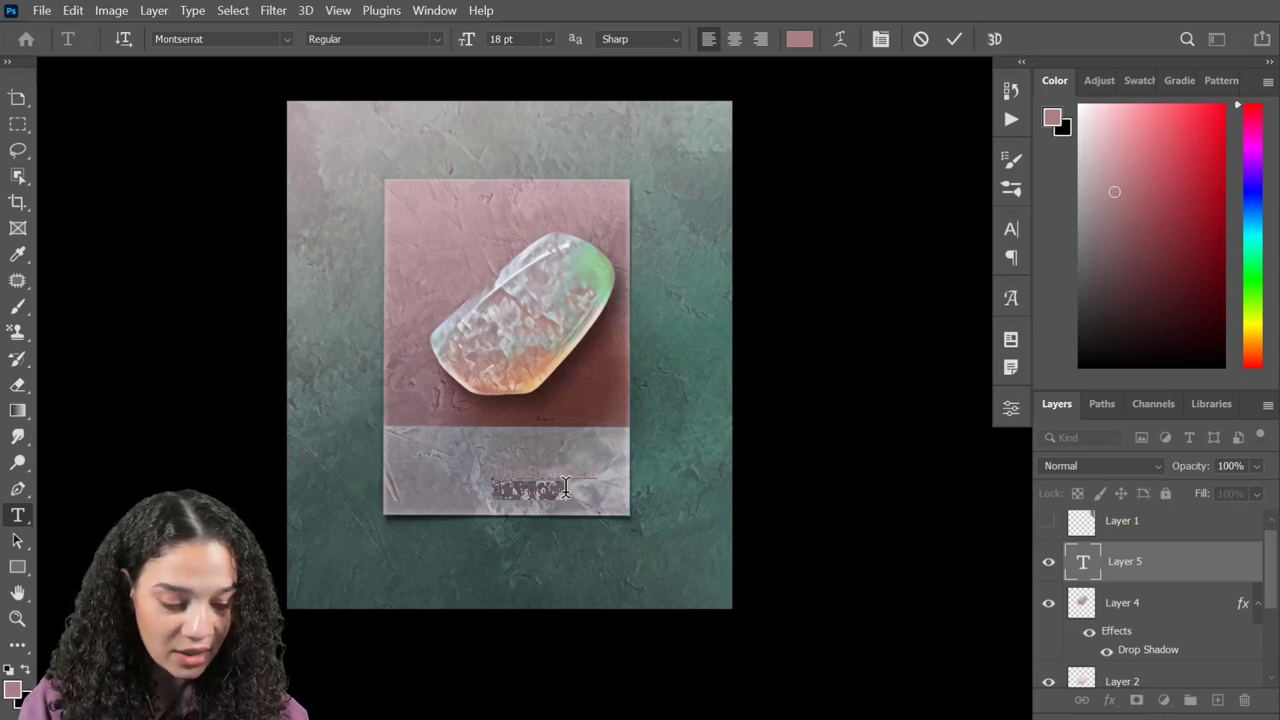
pyautogui.moveTo(571, 489); pyautogui.dragTo(435, 447)
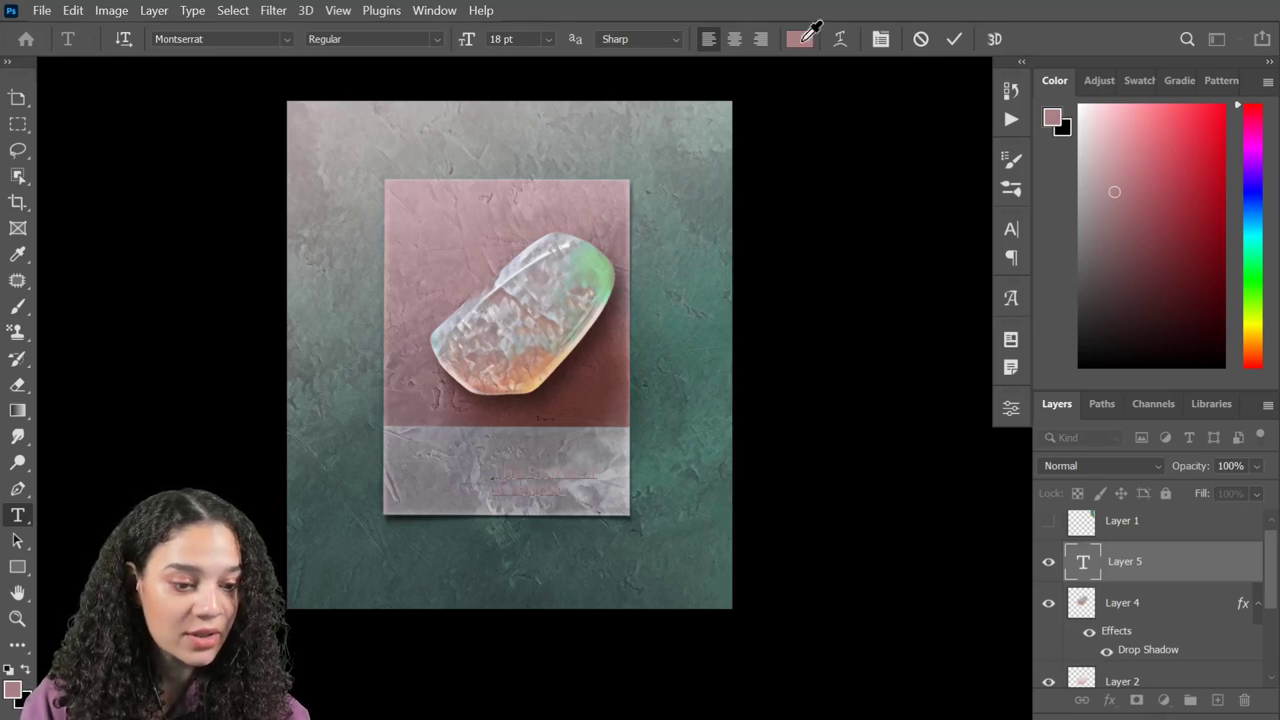
pyautogui.click(800, 38)
# - Make the caption black (000000), set in Mason Serif OT and centre-aligned
pyautogui.write('000000')
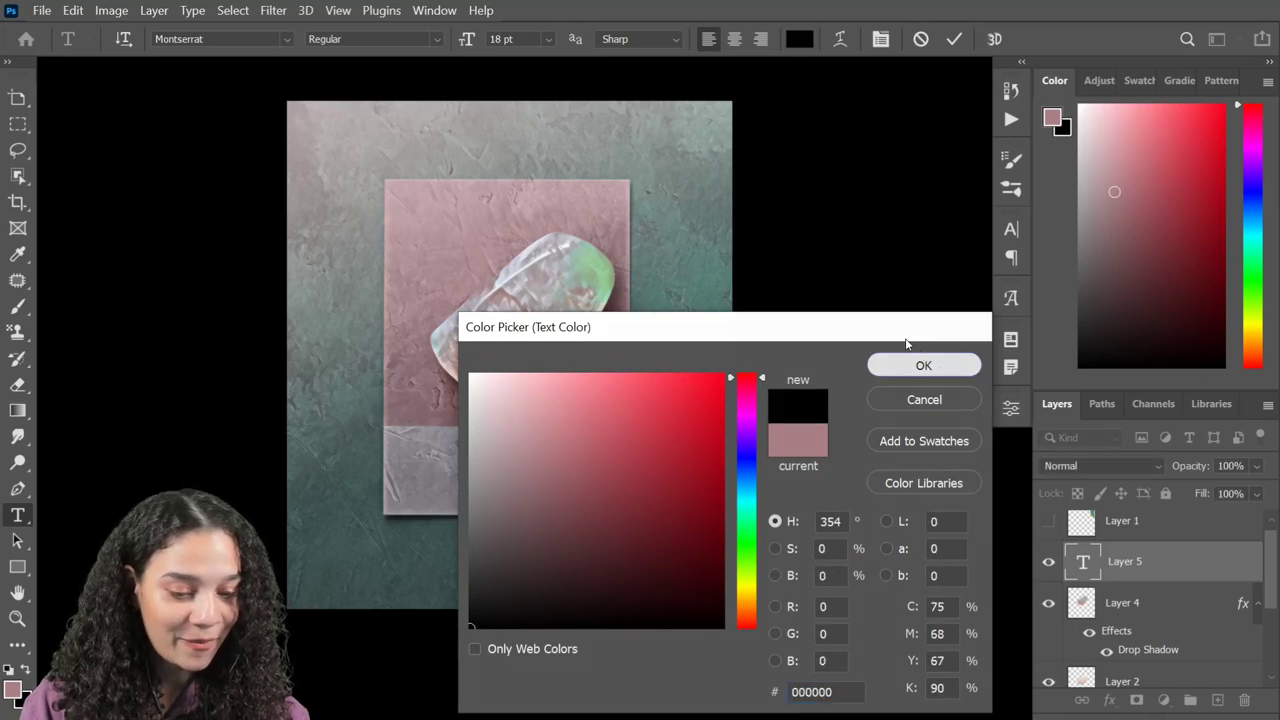
pyautogui.click(928, 366)
pyautogui.click(286, 38)
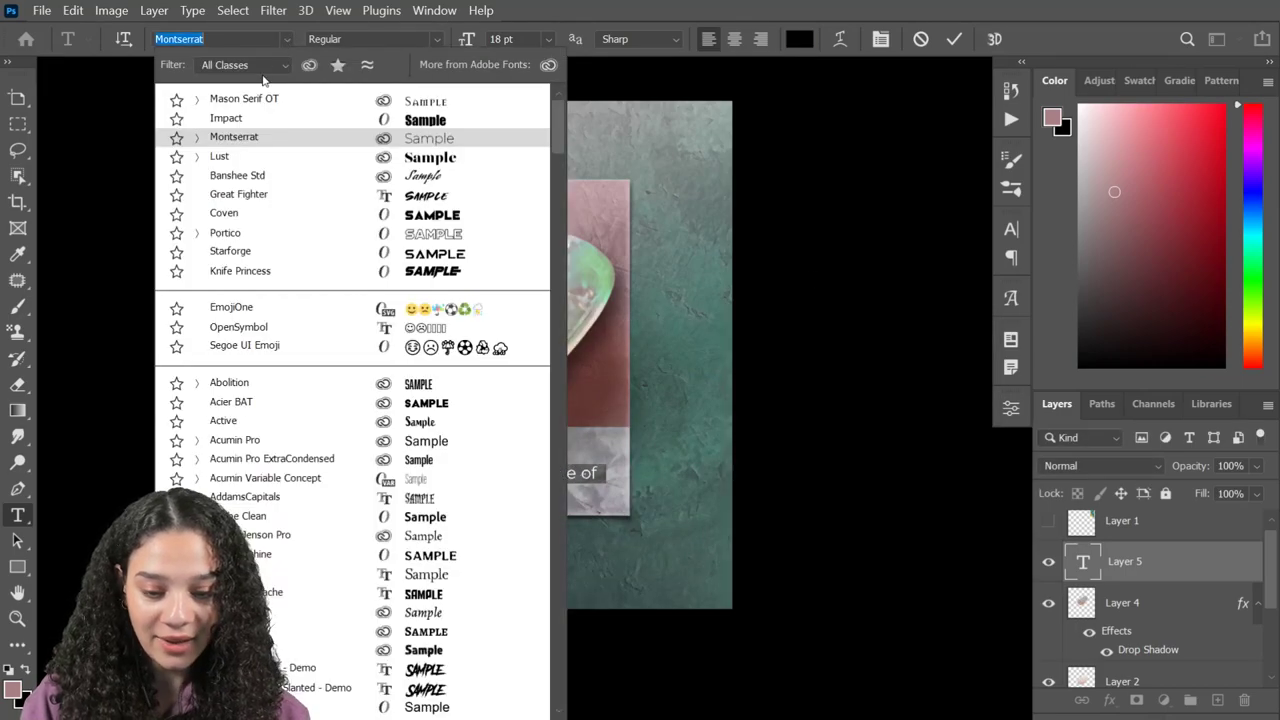
pyautogui.click(266, 92)
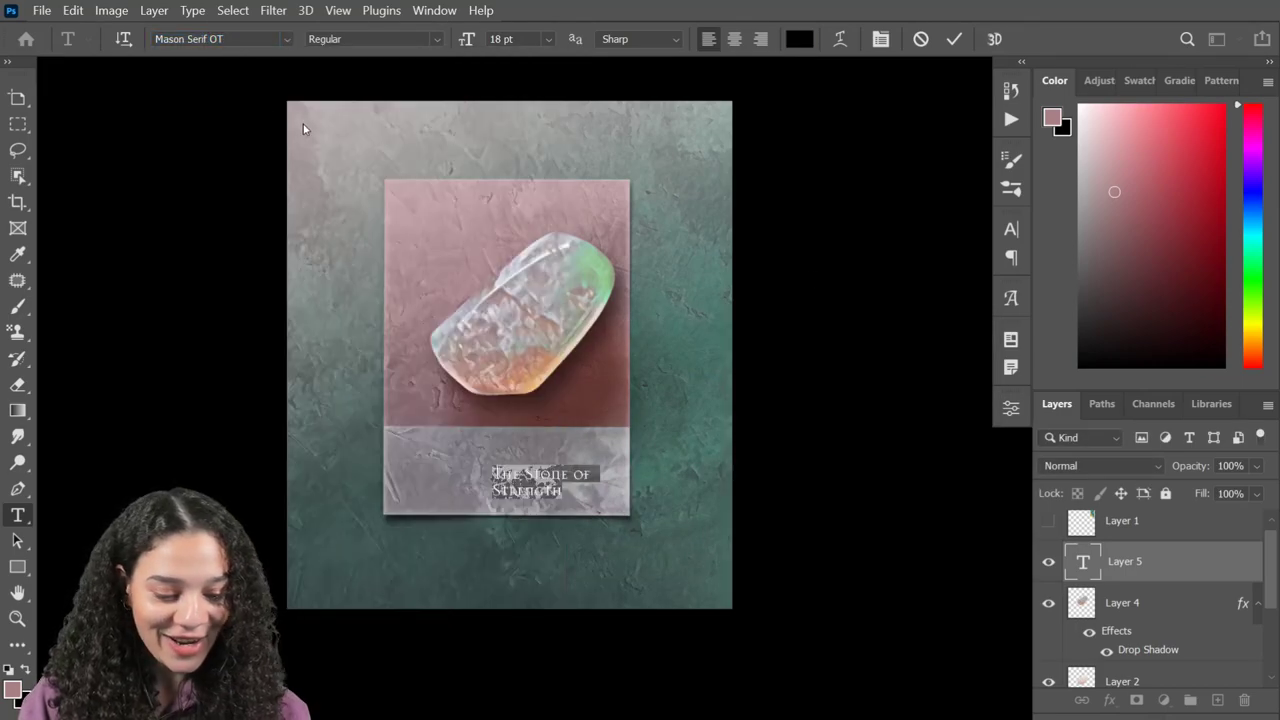
pyautogui.click(734, 38)
# - Scale the caption to about 198%, filling the pale band at the card's bottom
pyautogui.click(1205, 575)
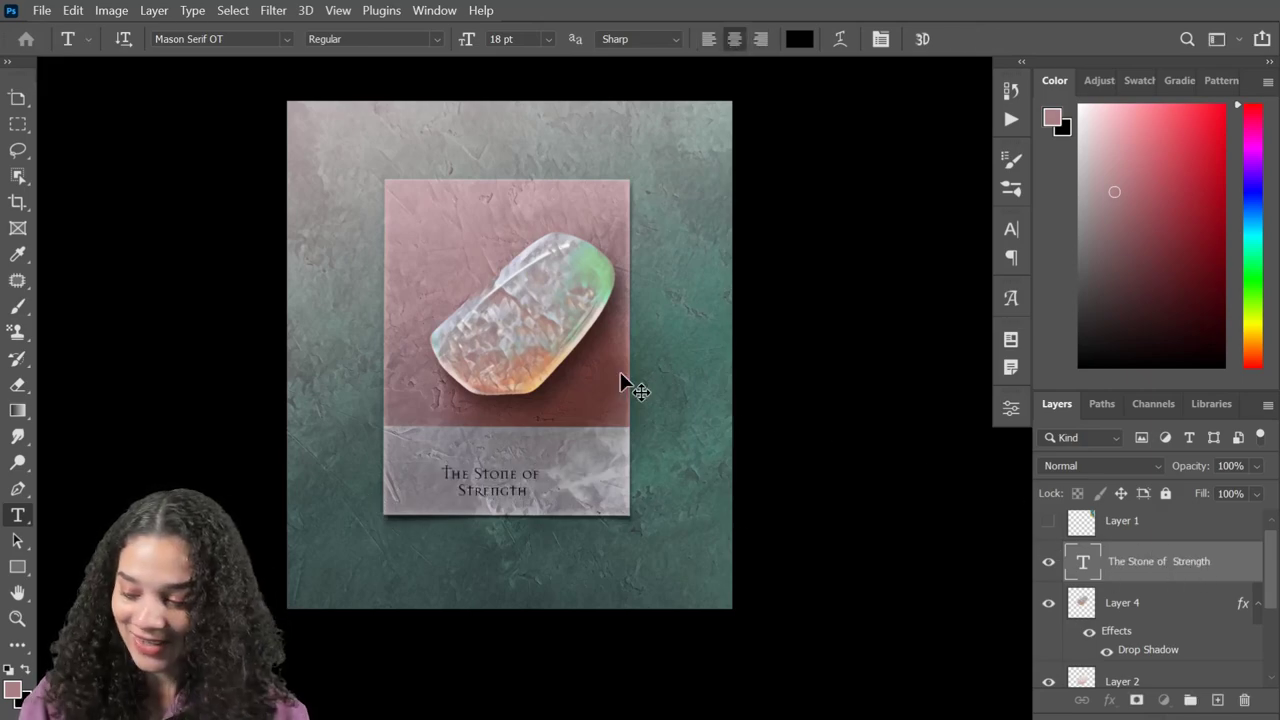
pyautogui.hotkey('ctrl', 't')
pyautogui.moveTo(542, 465); pyautogui.dragTo(588, 448)
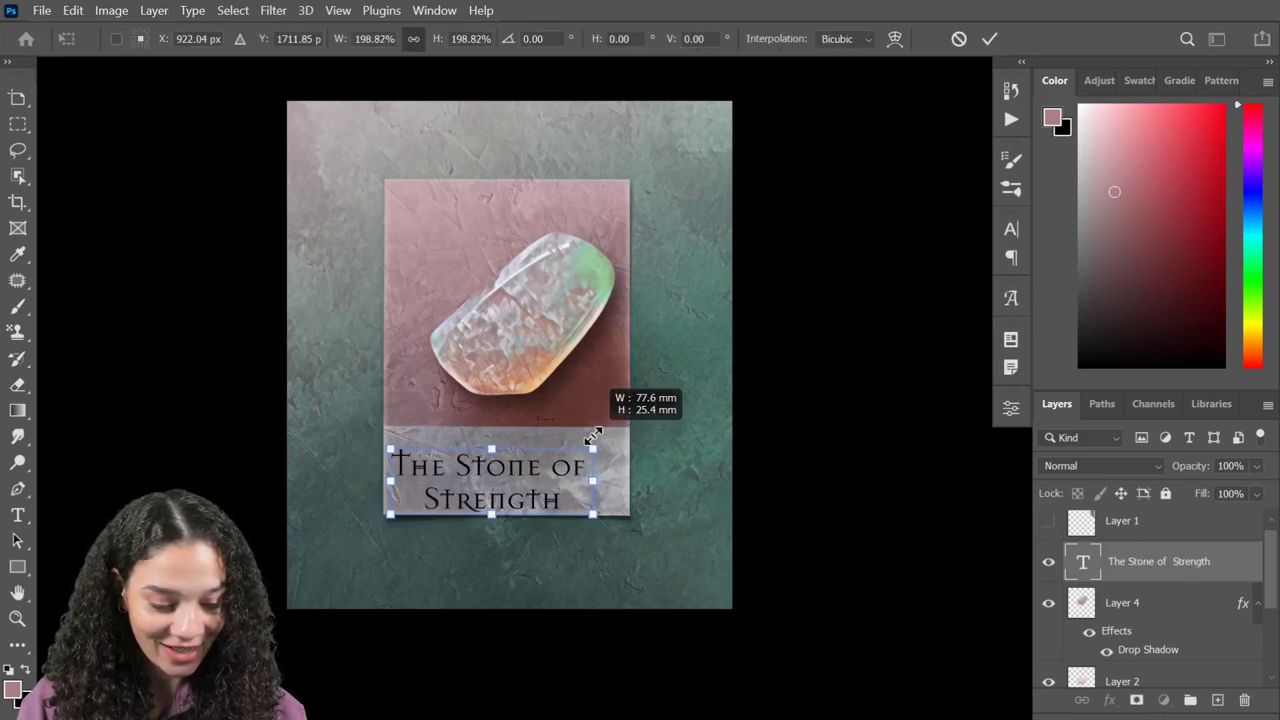
pyautogui.moveTo(518, 485); pyautogui.dragTo(542, 475)
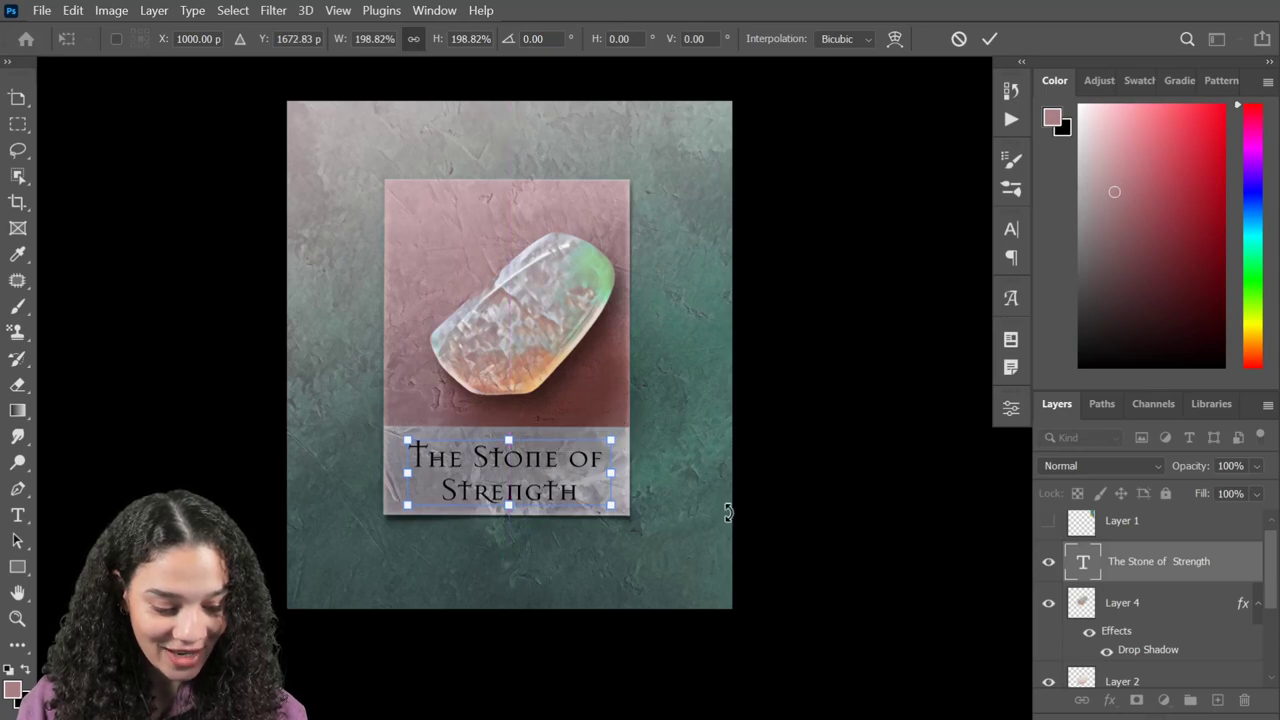
pyautogui.press('Return')
# - Set the word Strength's tracking to 100 in the Character panel
pyautogui.doubleClick(576, 488)
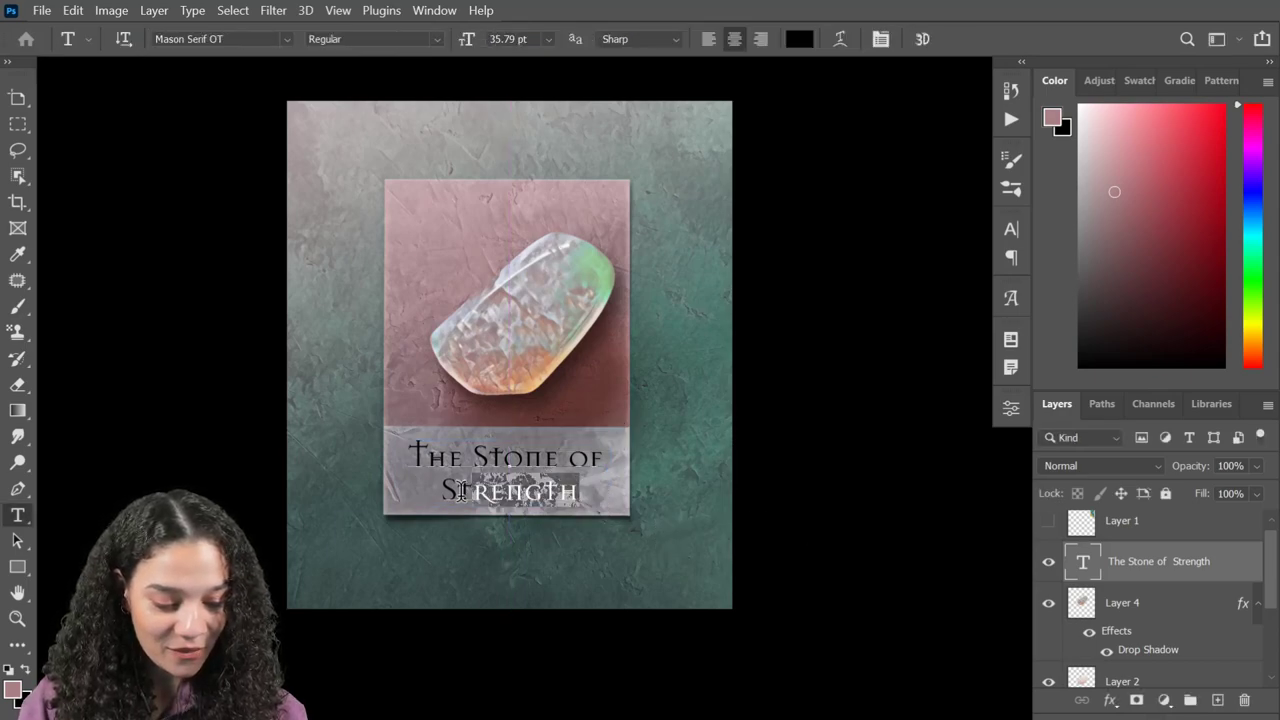
pyautogui.click(1010, 230)
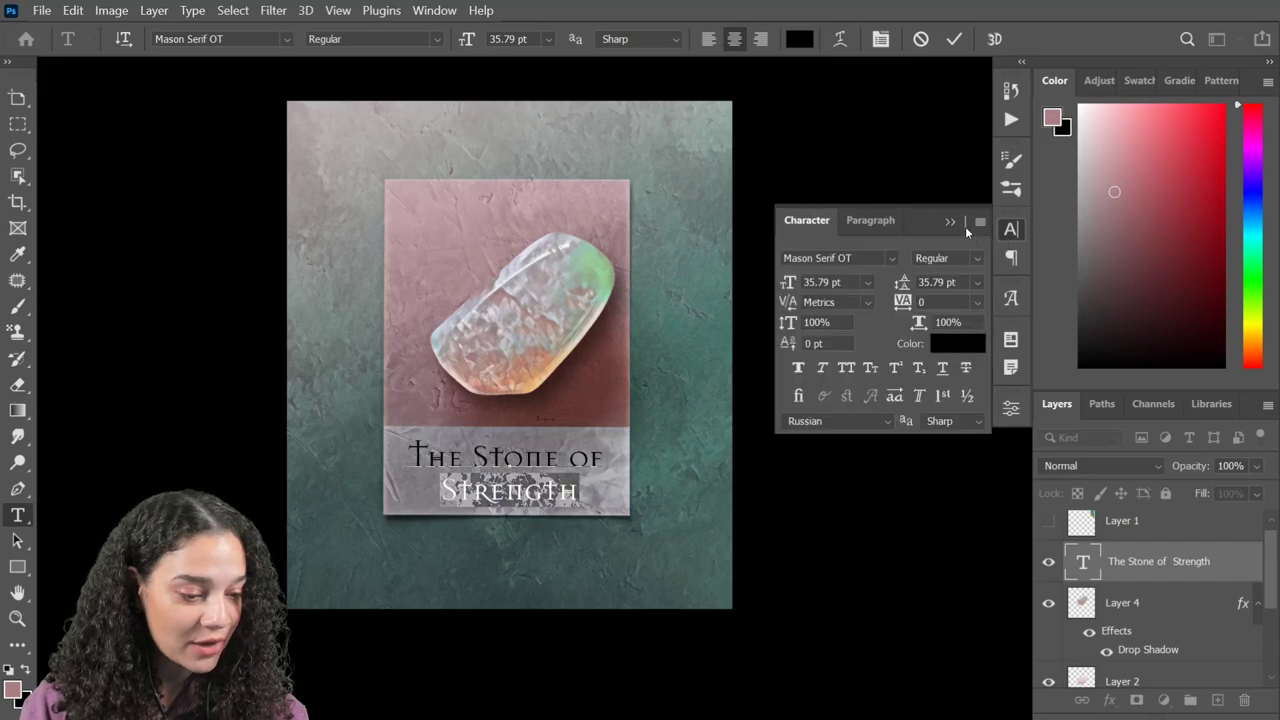
pyautogui.click(977, 302)
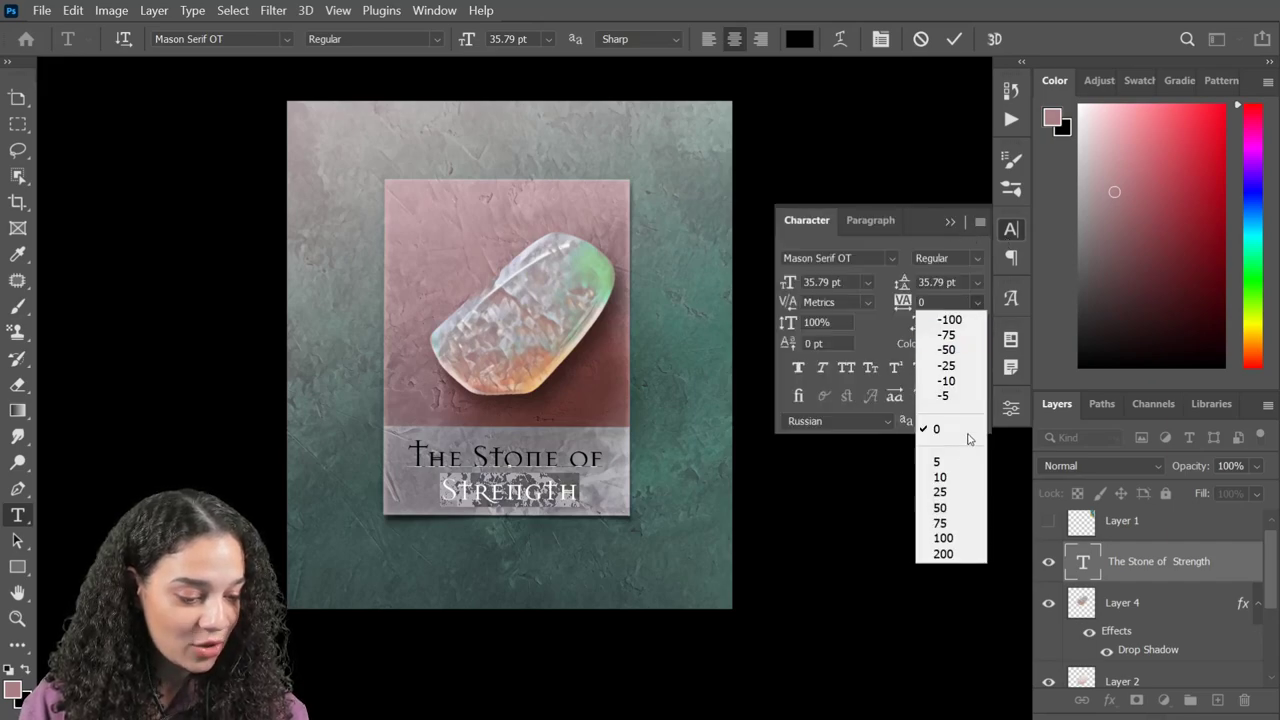
pyautogui.click(962, 539)
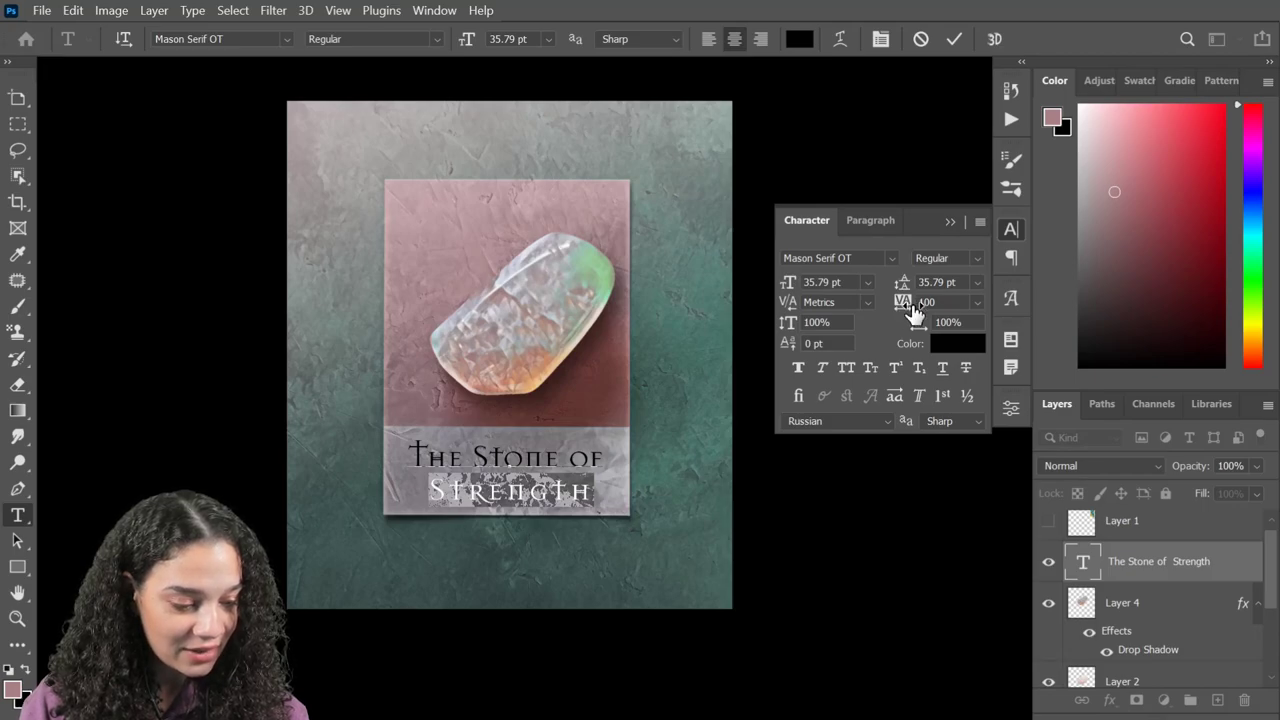
pyautogui.click(977, 302)
pyautogui.click(963, 556)
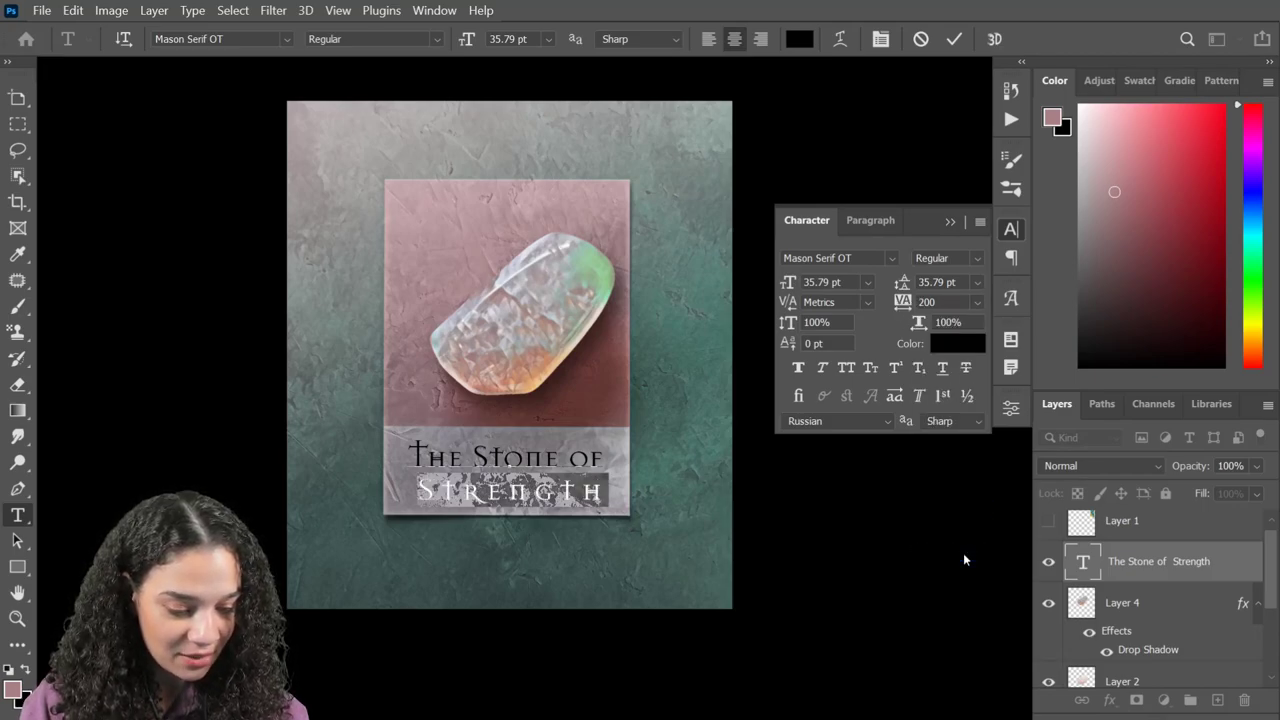
pyautogui.click(604, 457)
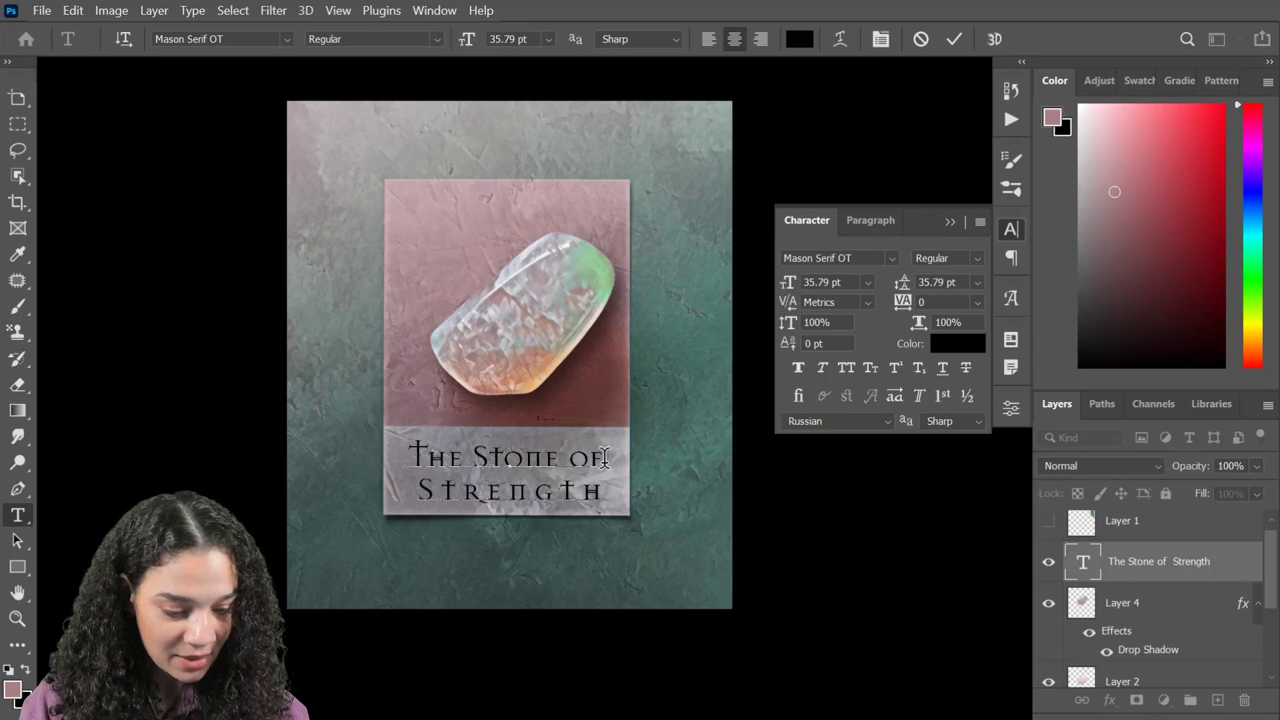
pyautogui.moveTo(602, 492); pyautogui.dragTo(399, 500)
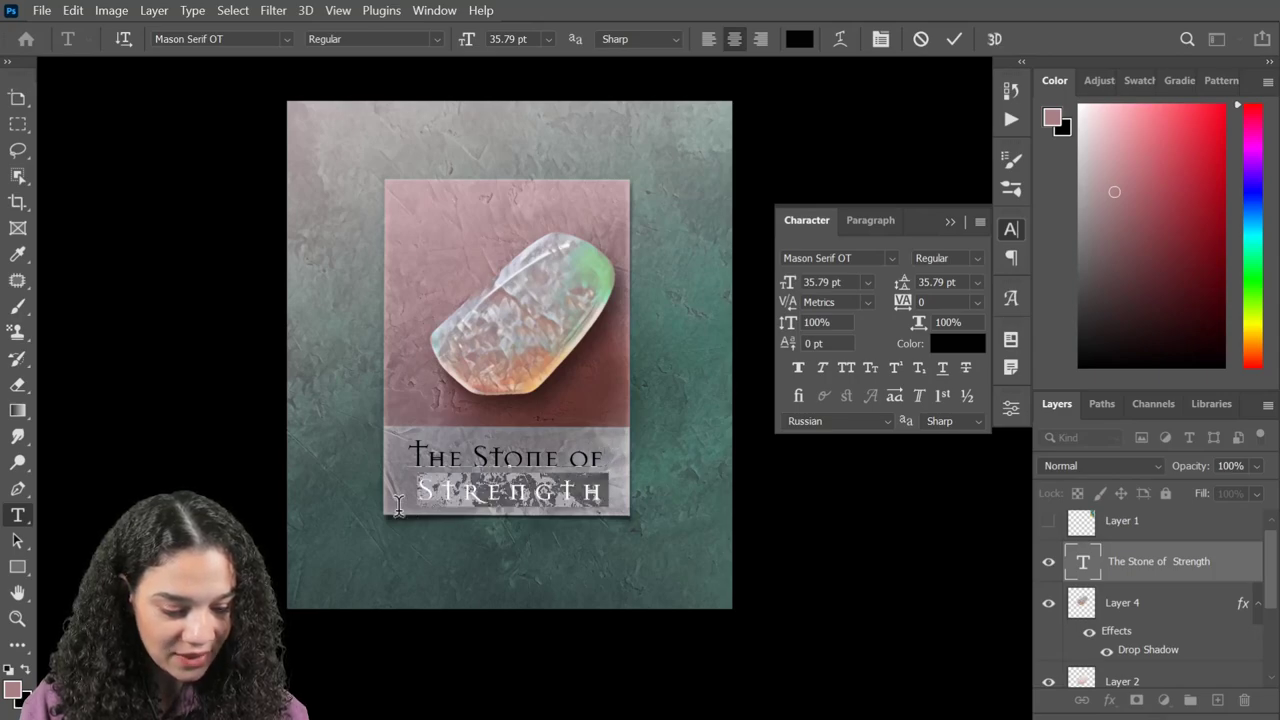
pyautogui.click(978, 301)
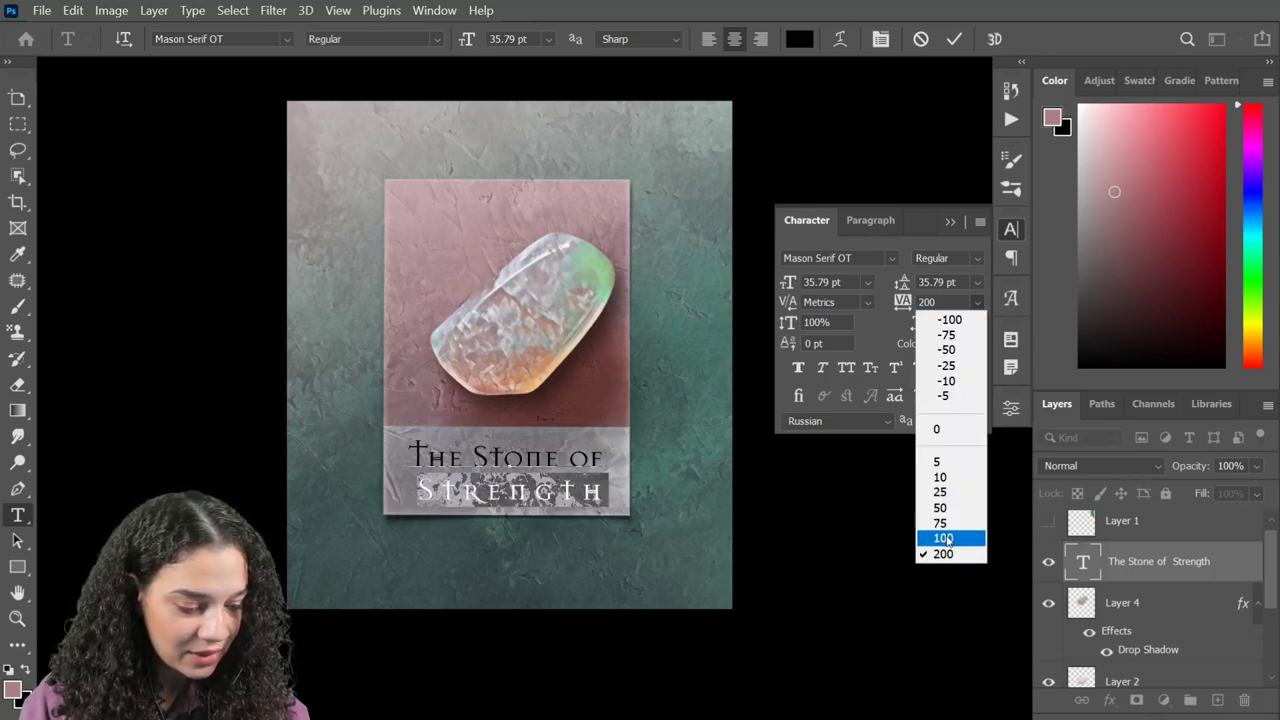
pyautogui.click(948, 534)
# - Enlarge Strength to 48 then 45 pt, and show Layer 1's colourful image
pyautogui.click(548, 39)
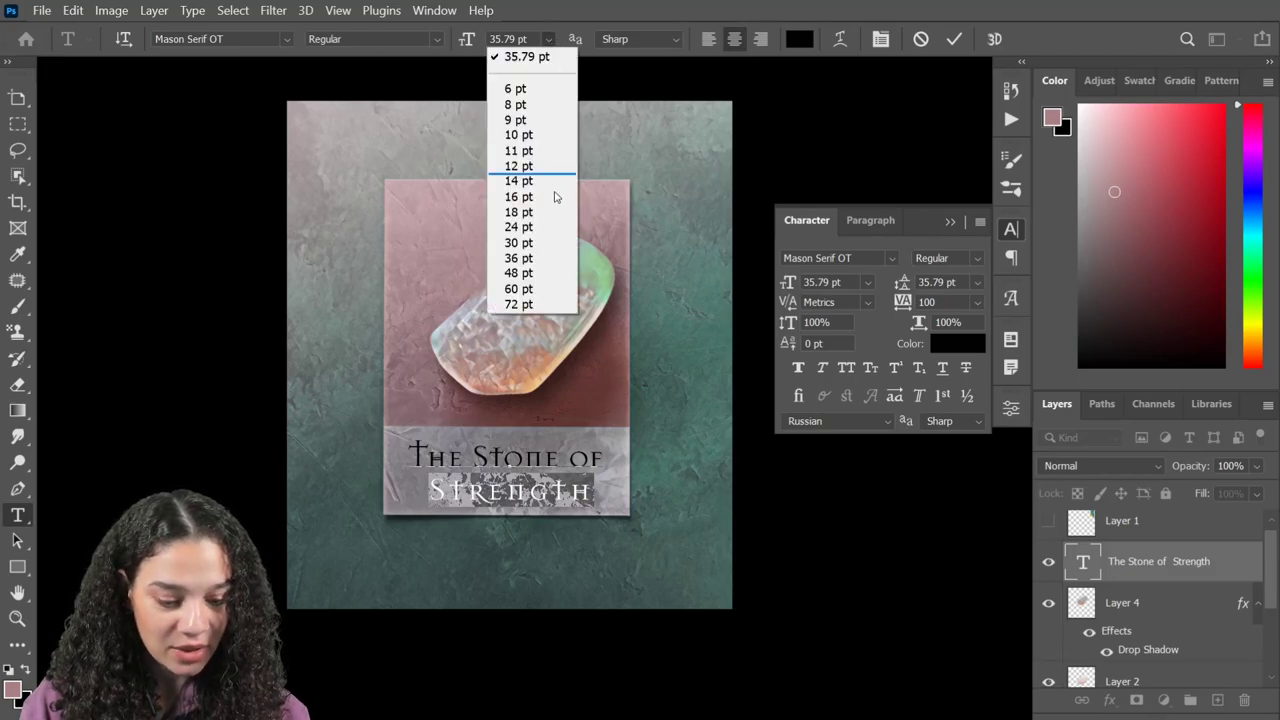
pyautogui.click(540, 273)
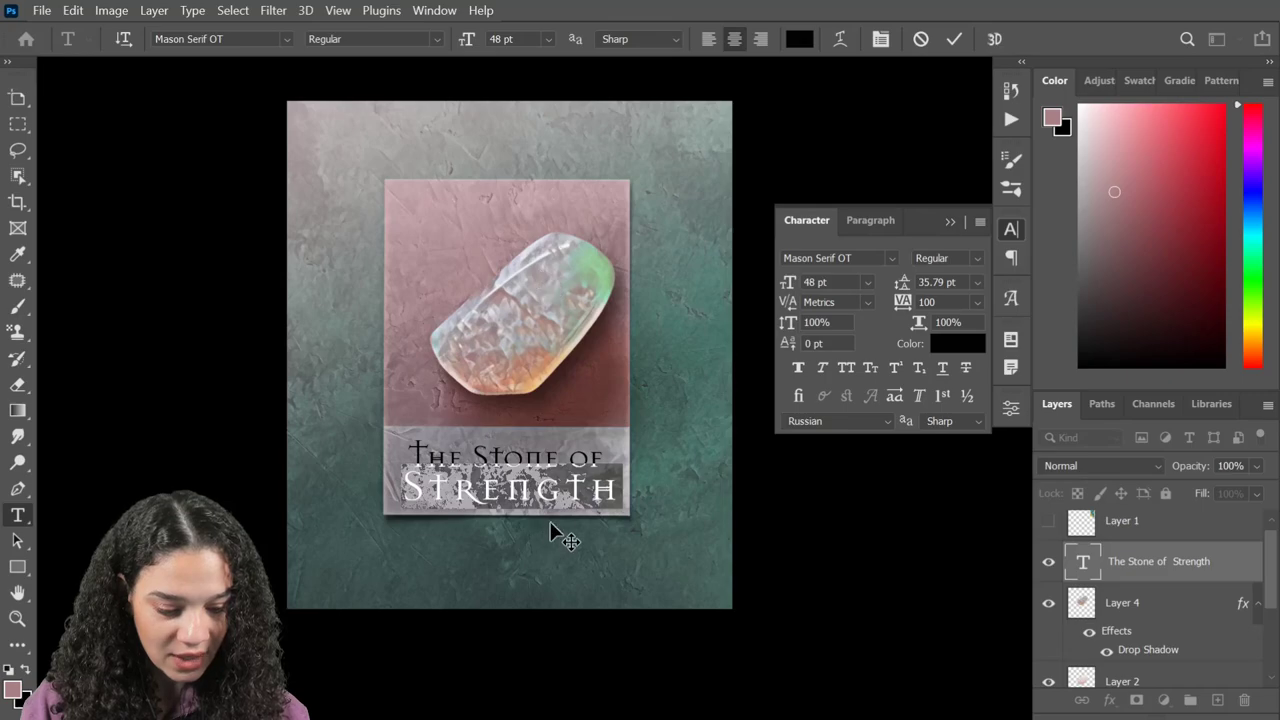
pyautogui.click(497, 40)
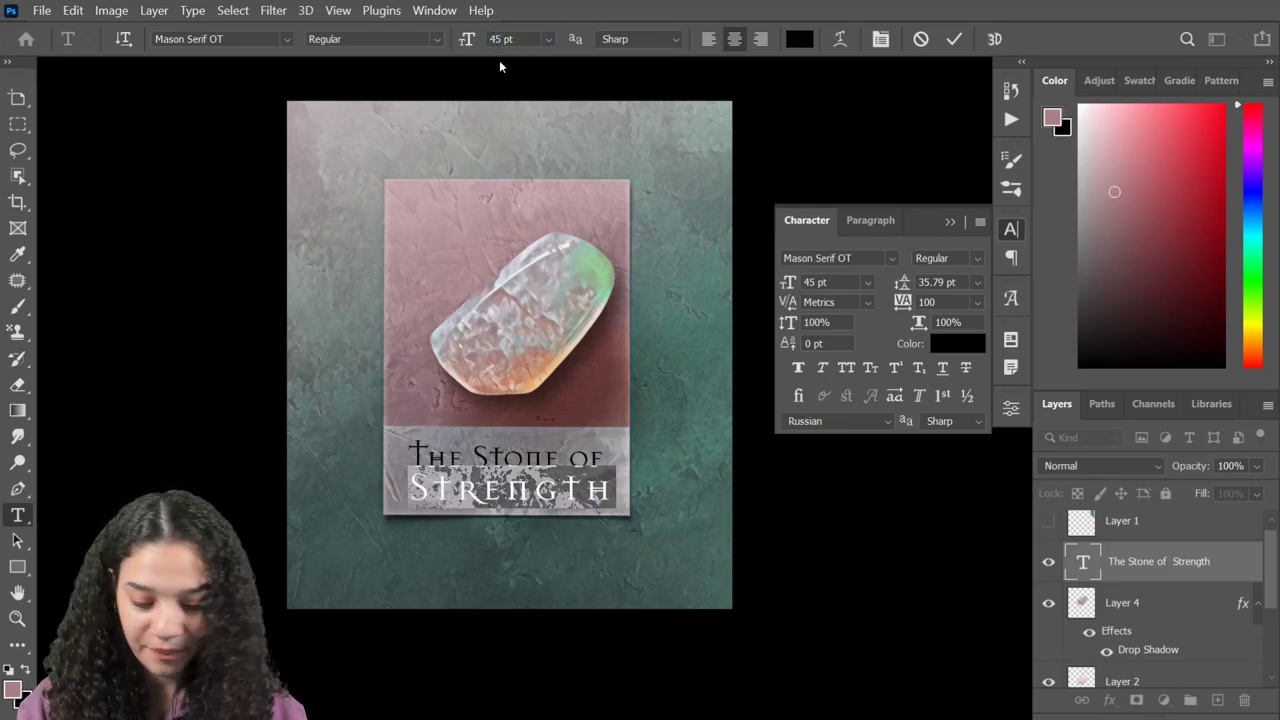
pyautogui.click(1222, 576)
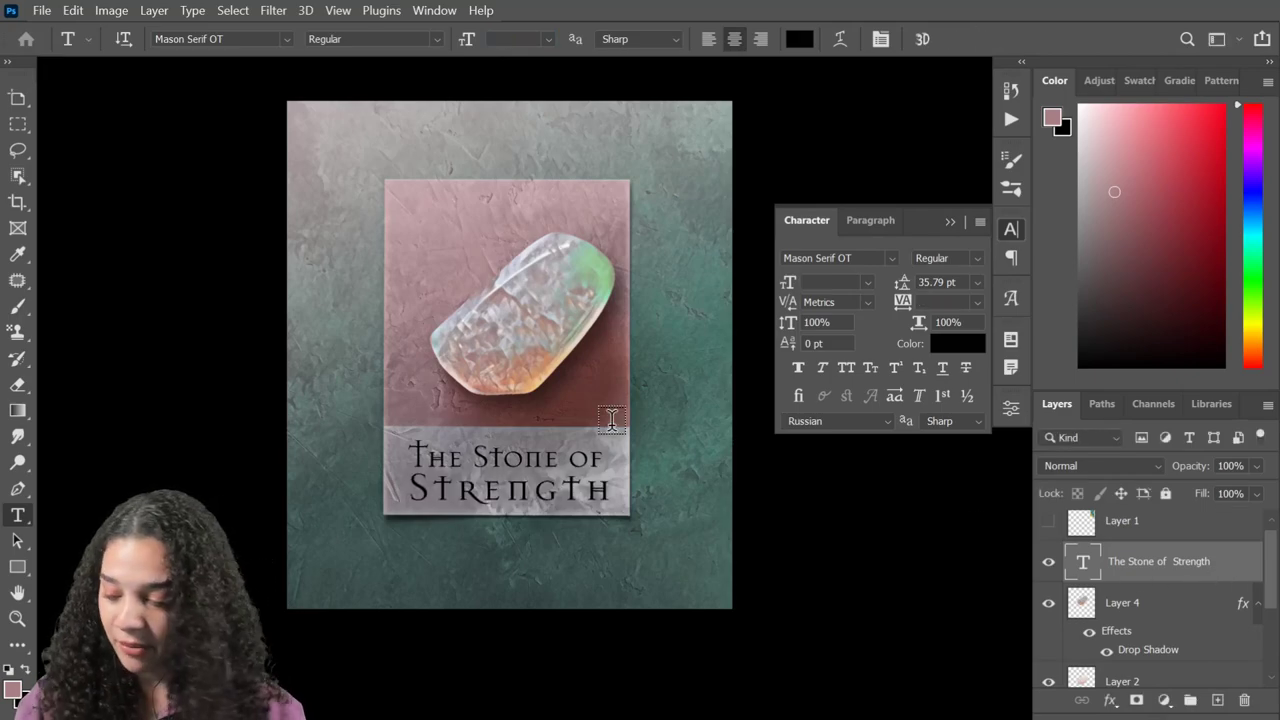
pyautogui.click(1048, 520)
# - Enlarge Layer 1's image and rotate it about 45° to cover the whole stone
pyautogui.click(1122, 520)
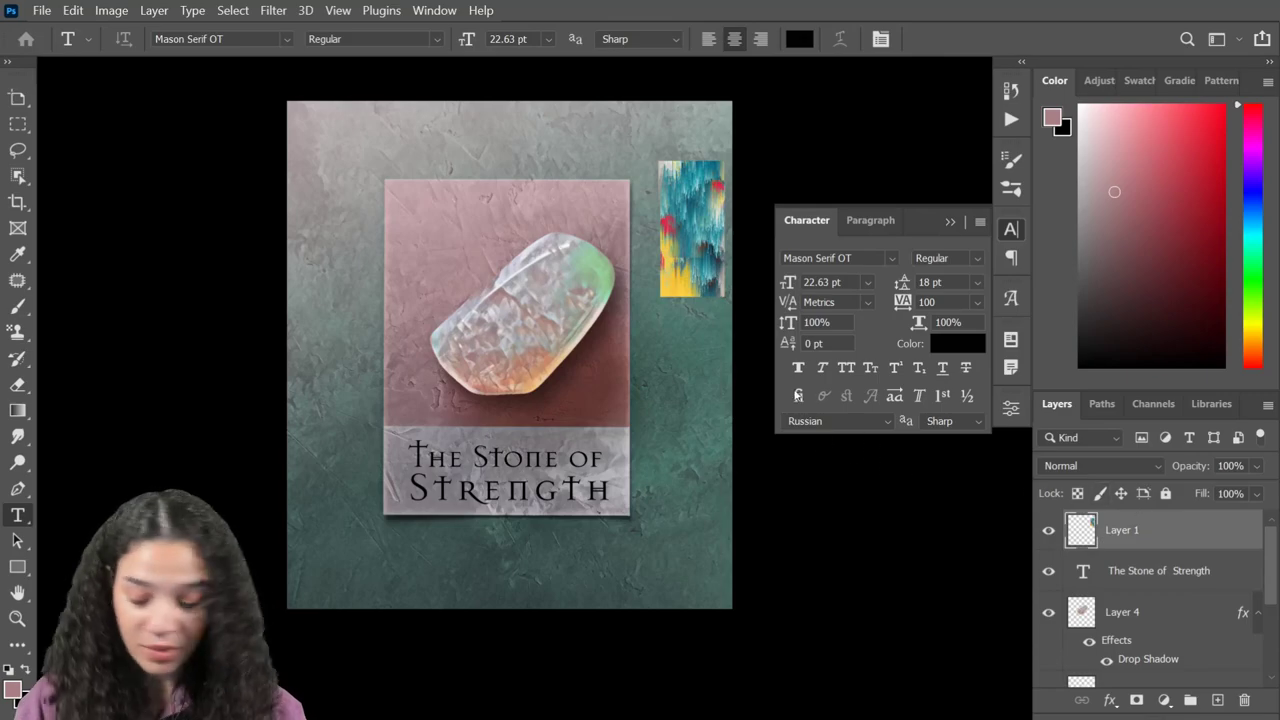
pyautogui.hotkey('ctrl', 't')
pyautogui.moveTo(700, 243); pyautogui.dragTo(518, 315)
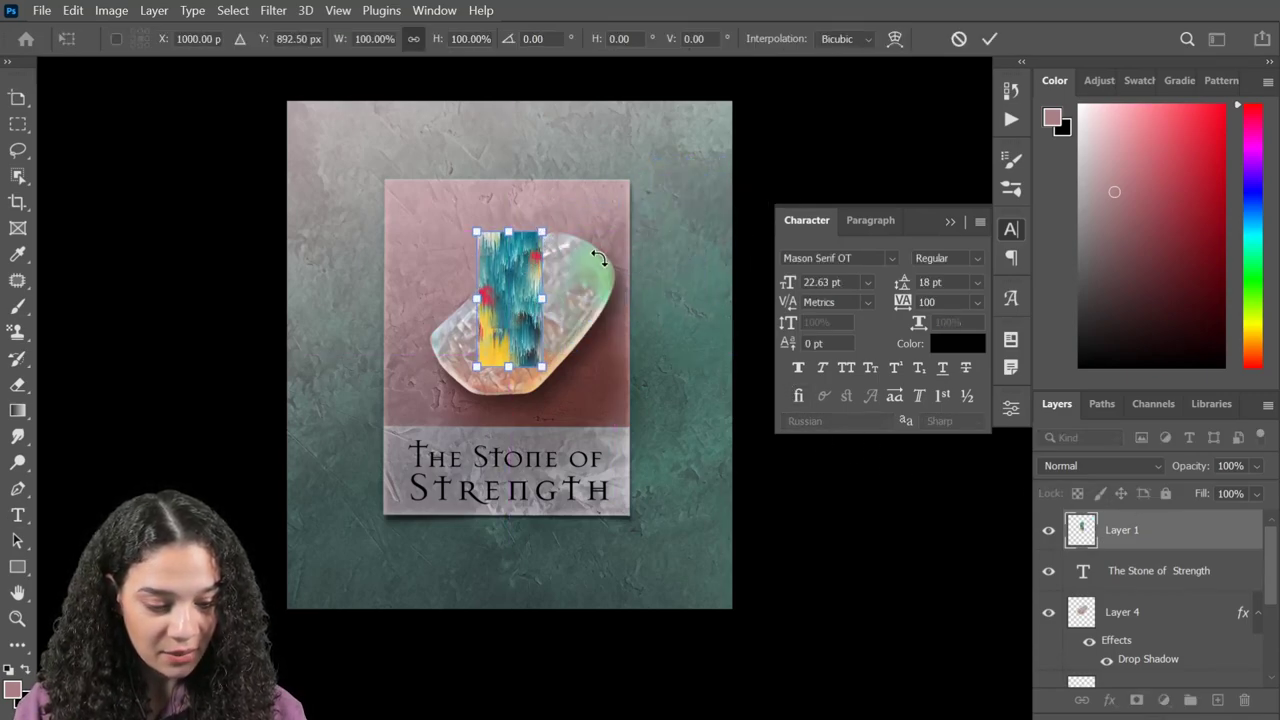
pyautogui.moveTo(537, 230); pyautogui.dragTo(714, 277)
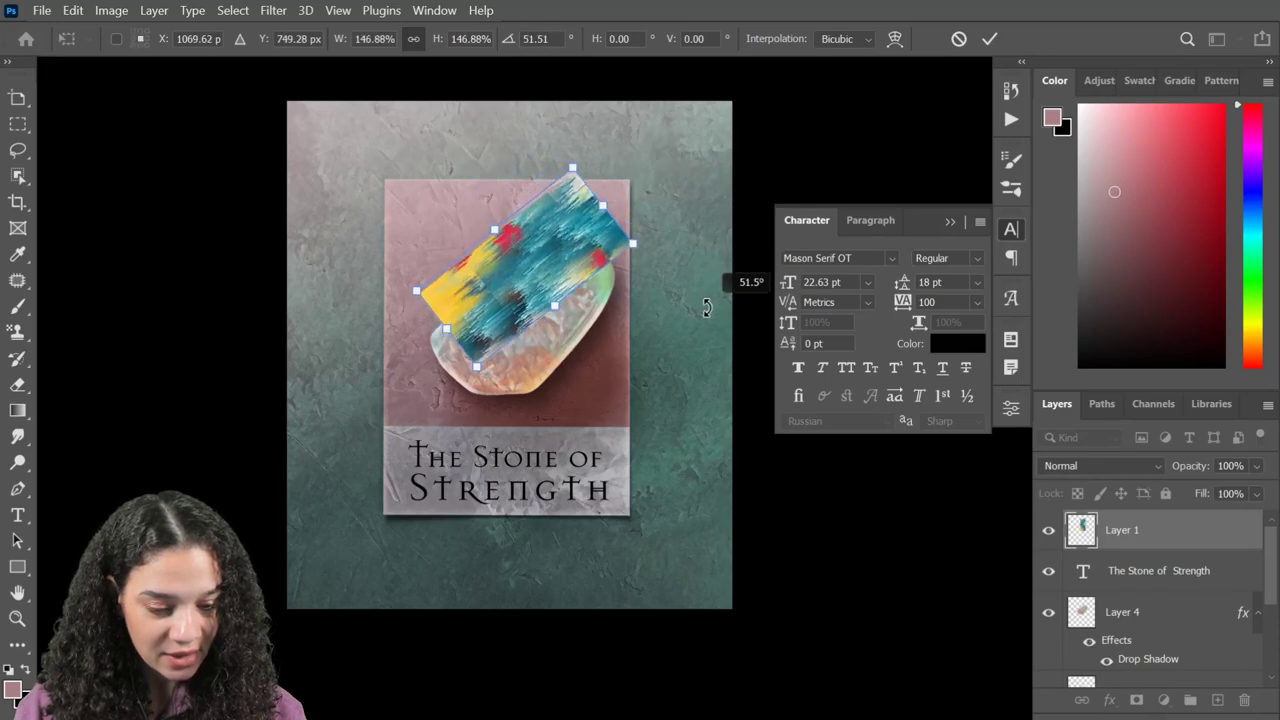
pyautogui.moveTo(560, 265); pyautogui.dragTo(537, 306)
pyautogui.moveTo(648, 280); pyautogui.dragTo(652, 250)
pyautogui.moveTo(600, 290); pyautogui.dragTo(575, 292)
pyautogui.moveTo(649, 268); pyautogui.dragTo(585, 303)
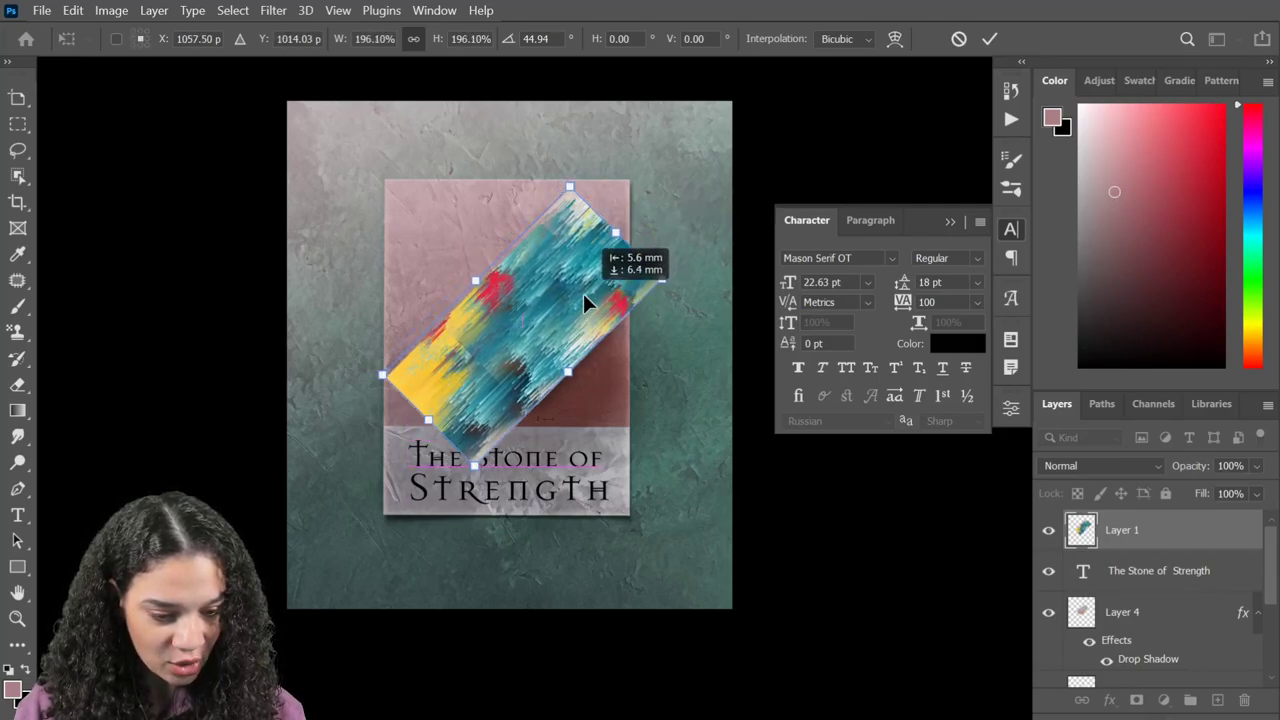
pyautogui.press('Return')
# - Move Layer 1 above Layer 4 and clip it to the stone
pyautogui.moveTo(1229, 543); pyautogui.dragTo(1200, 603)
pyautogui.rightClick(1190, 569)
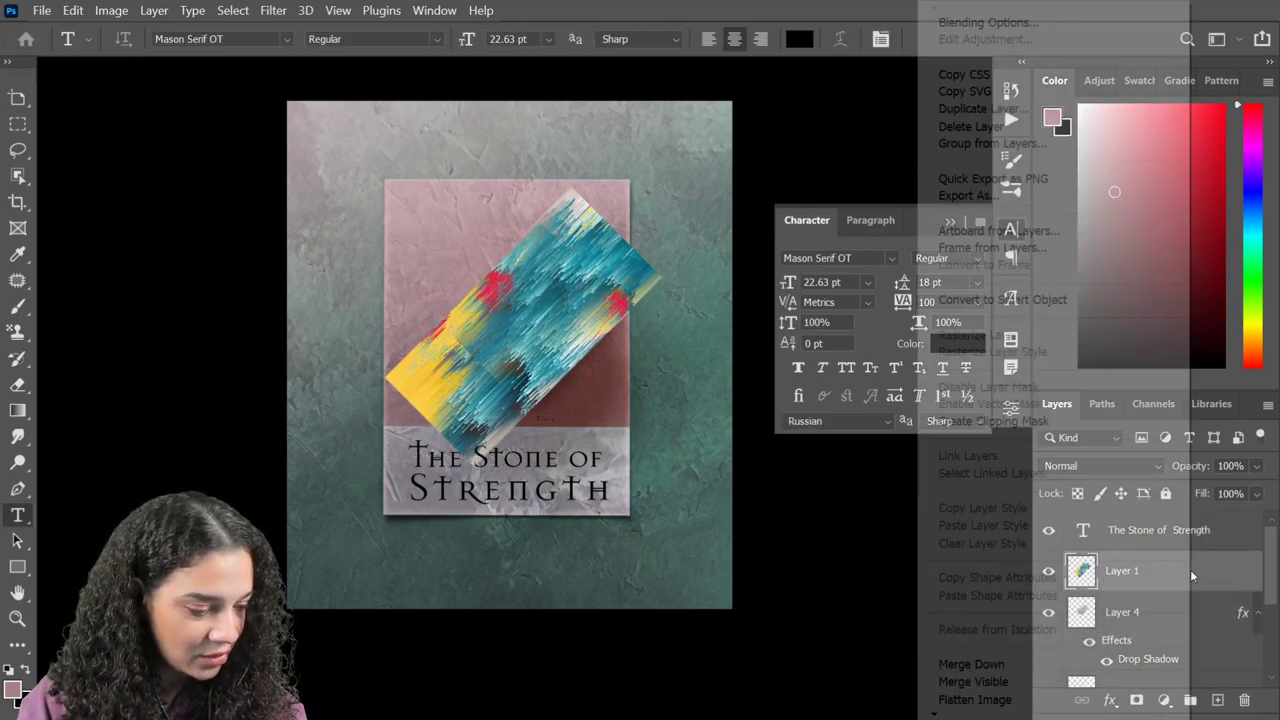
pyautogui.click(974, 421)
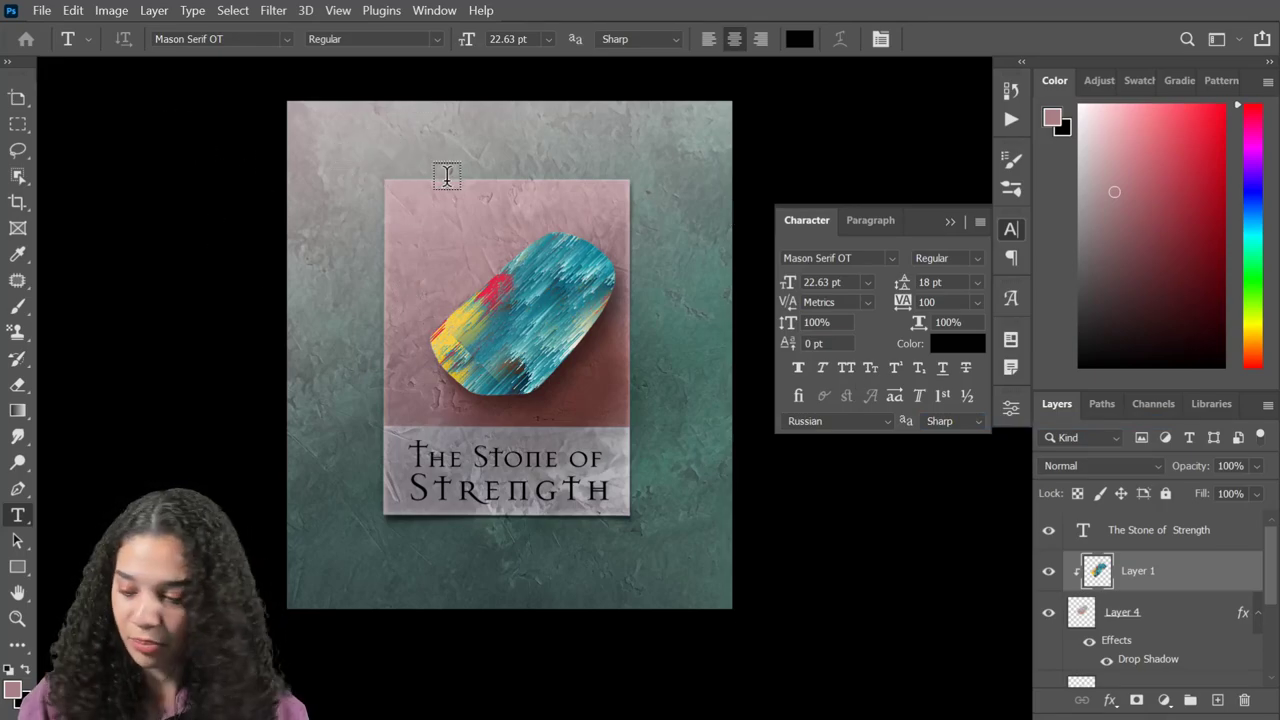
# - Try Linear Dodge, Hard Light and Hard Mix on Layer 1, ending on Saturation
pyautogui.click(1095, 466)
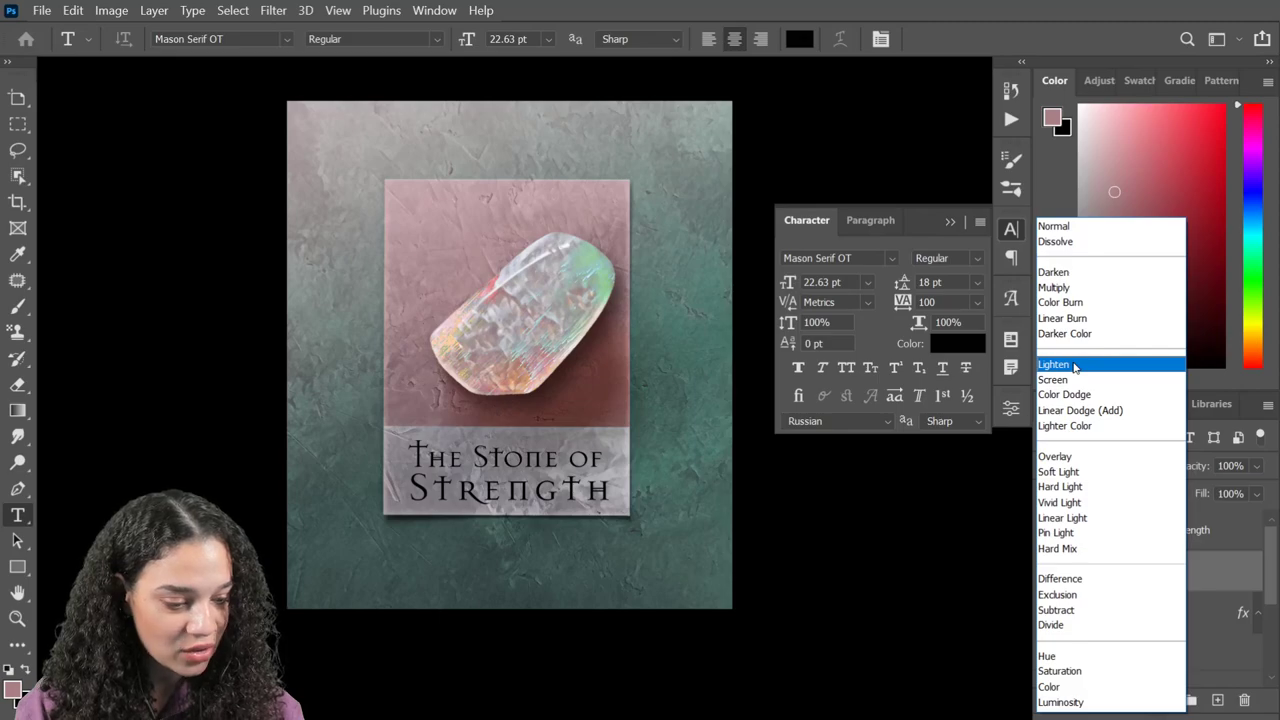
pyautogui.click(1080, 410)
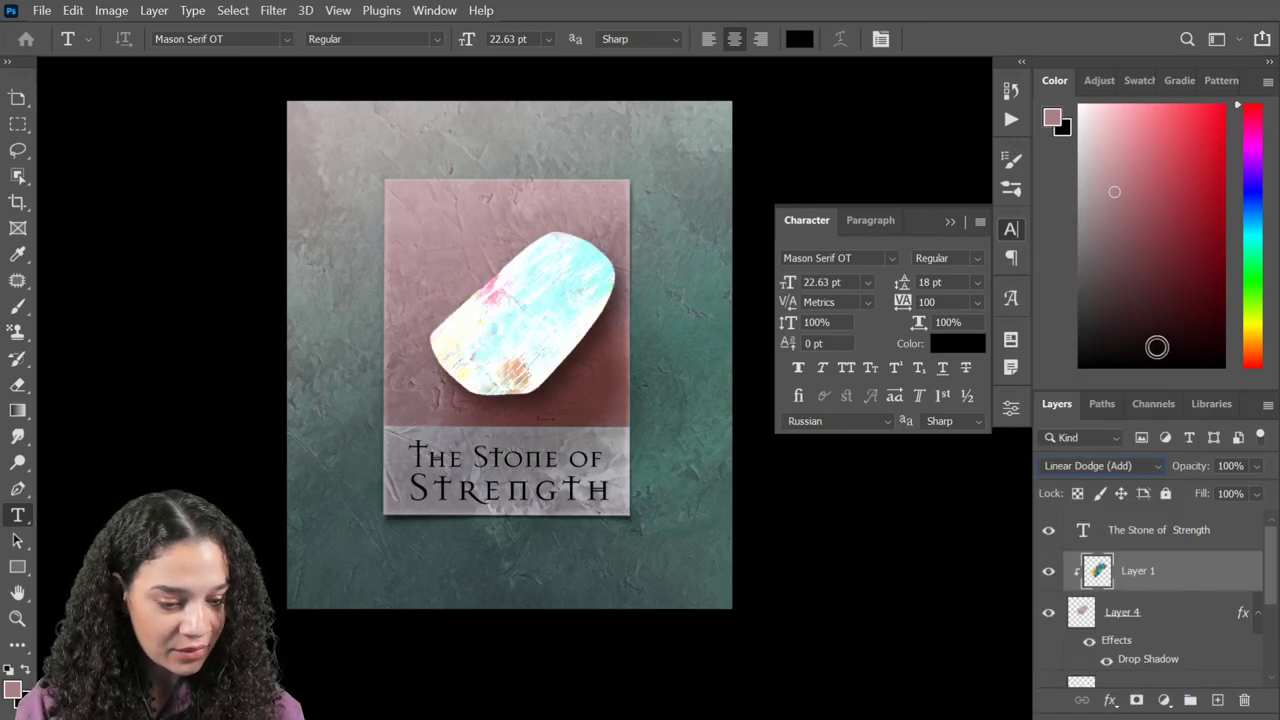
pyautogui.press('Down')
pyautogui.press('Down')
pyautogui.press('Down')
pyautogui.press('Down')
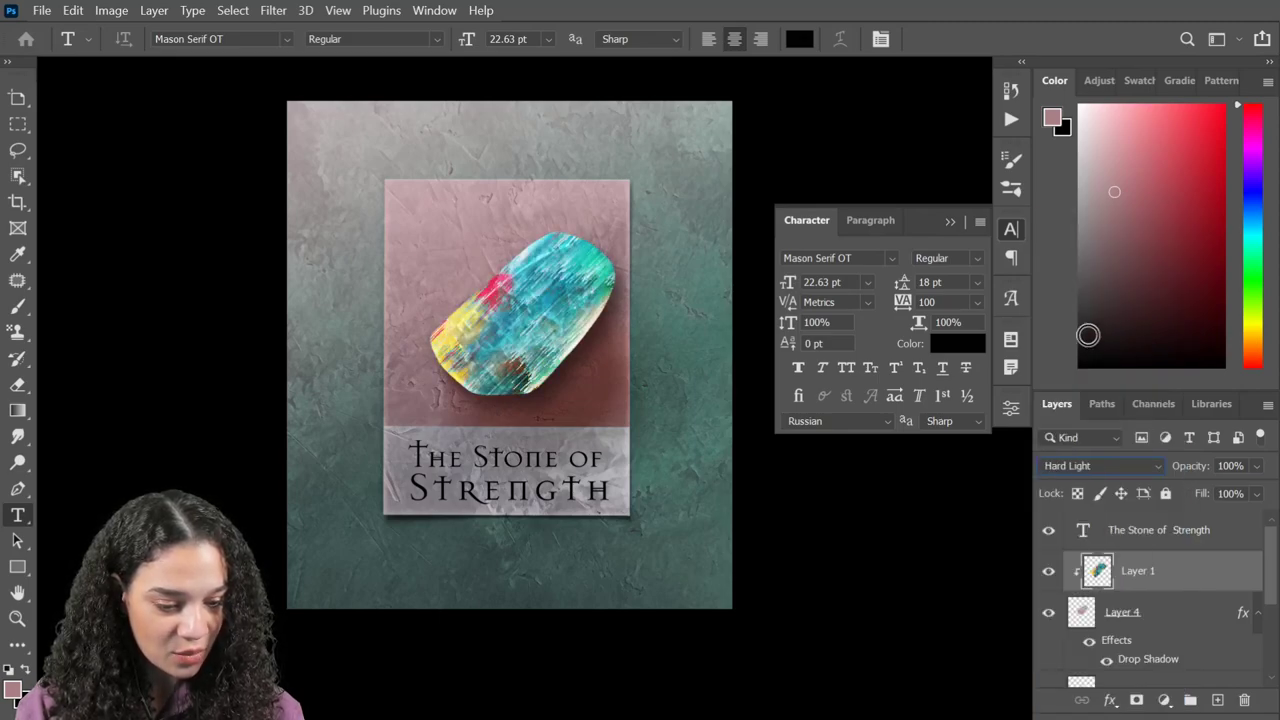
pyautogui.press('Down')
pyautogui.press('Down')
pyautogui.press('Down')
pyautogui.press('Down')
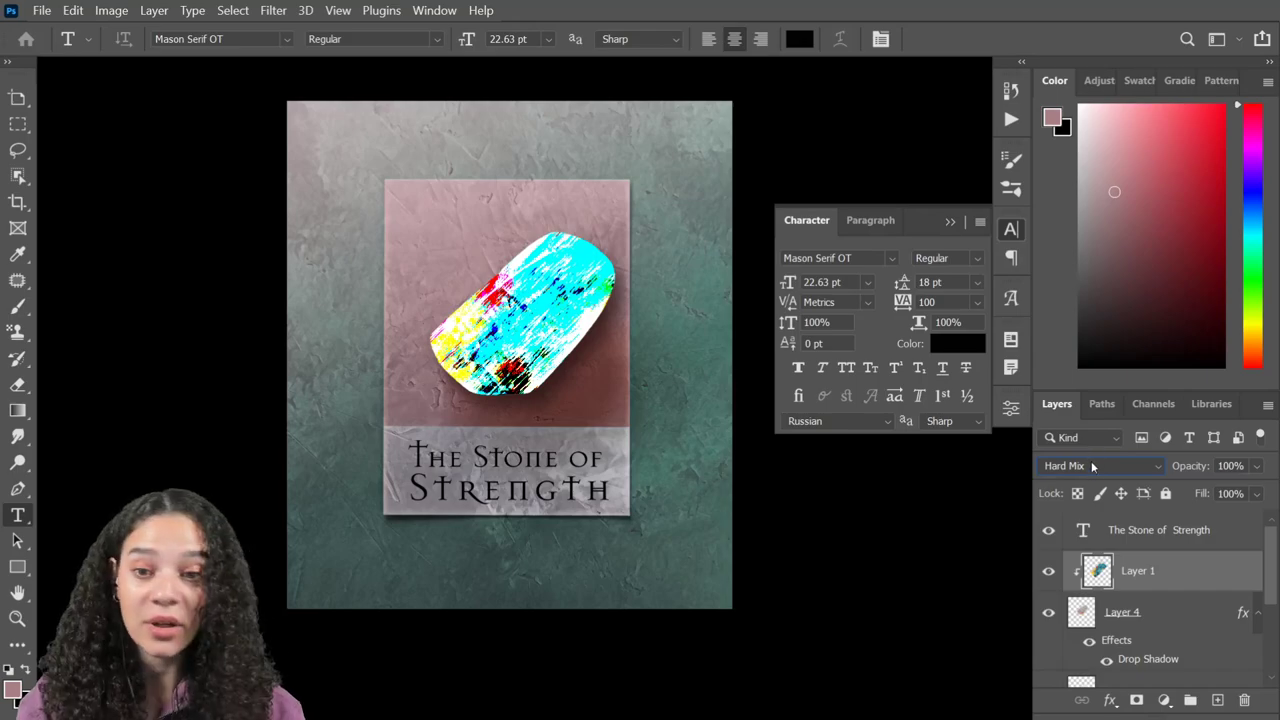
pyautogui.scroll(-1, 1087, 467)
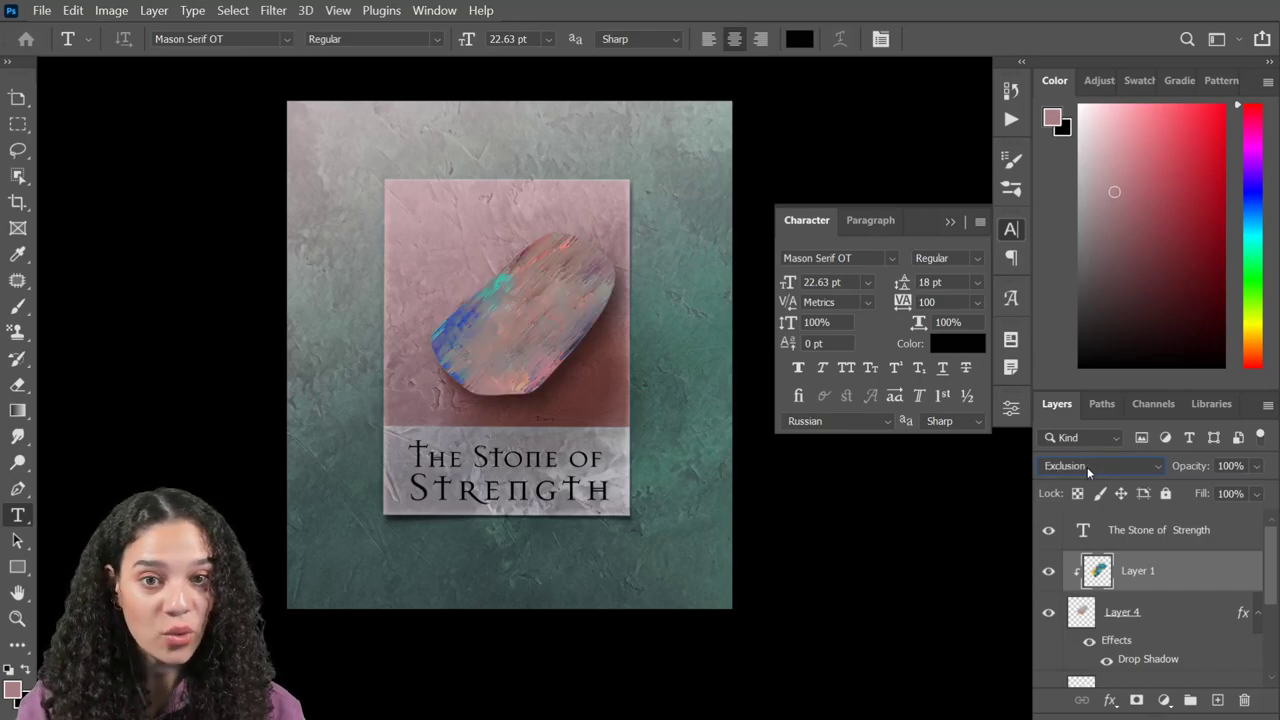
pyautogui.scroll(-3, 1088, 466)
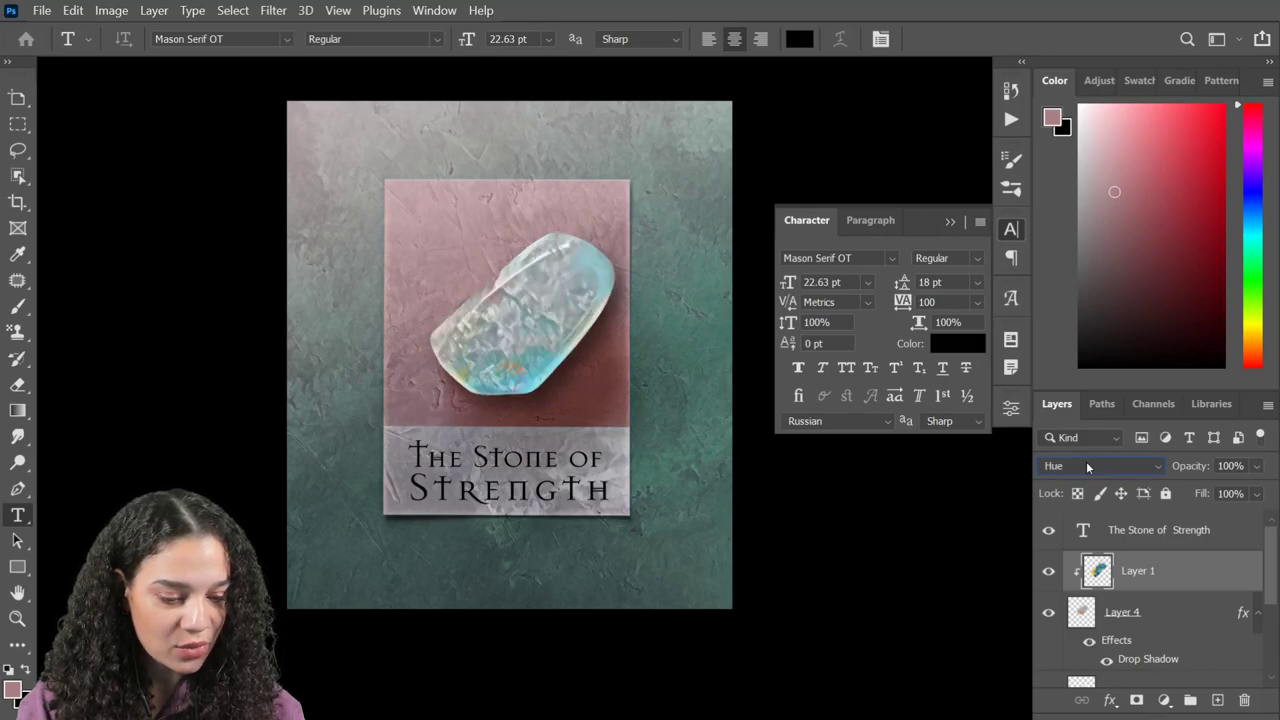
pyautogui.scroll(-1, 1086, 461)
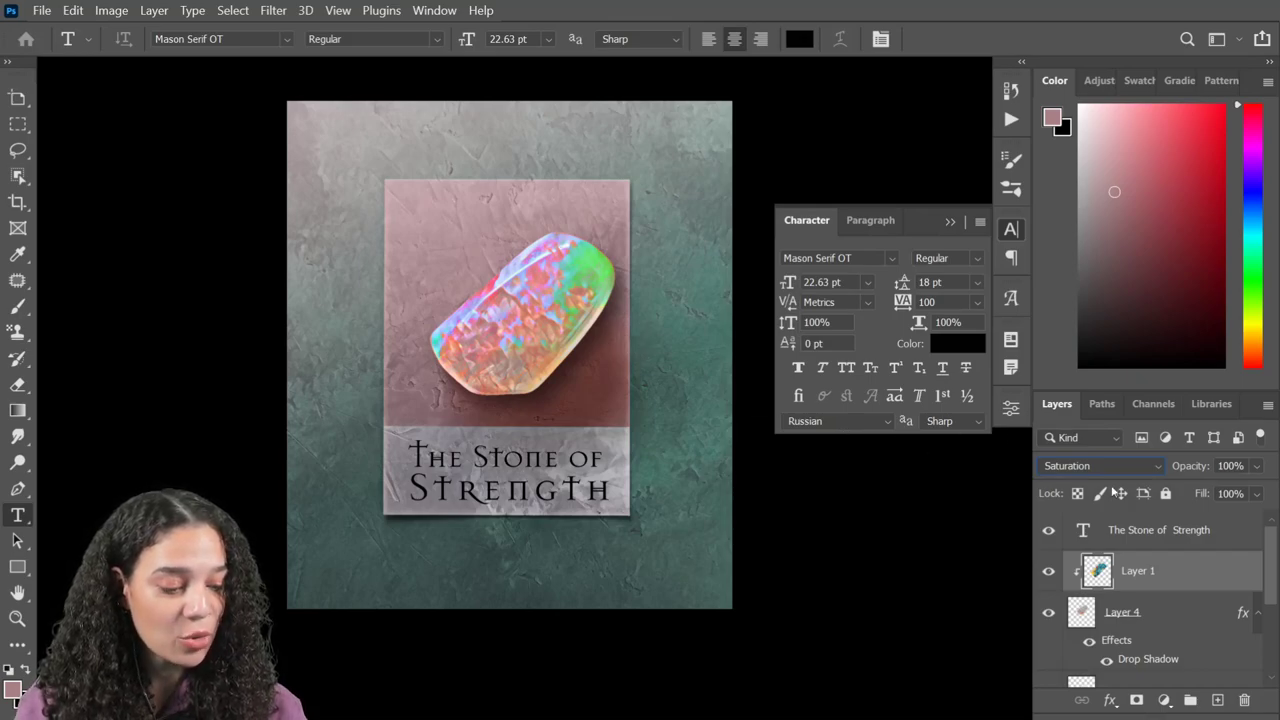
pyautogui.click(1257, 494)
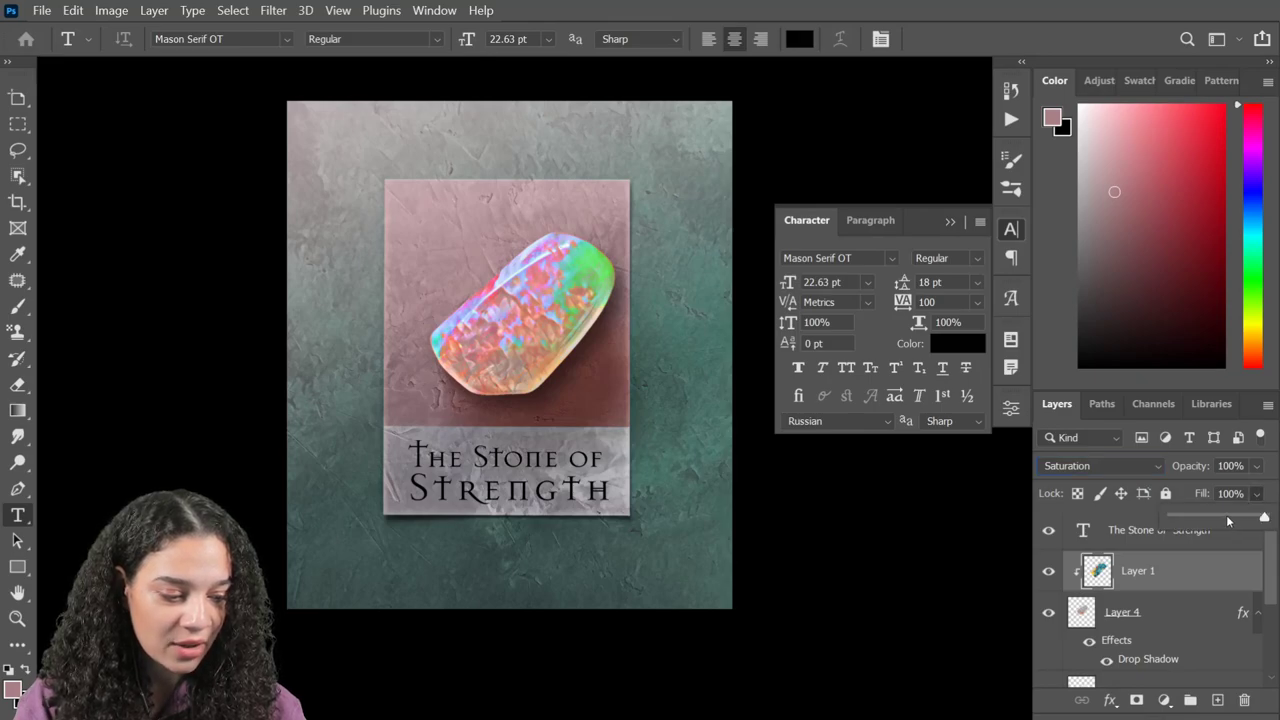